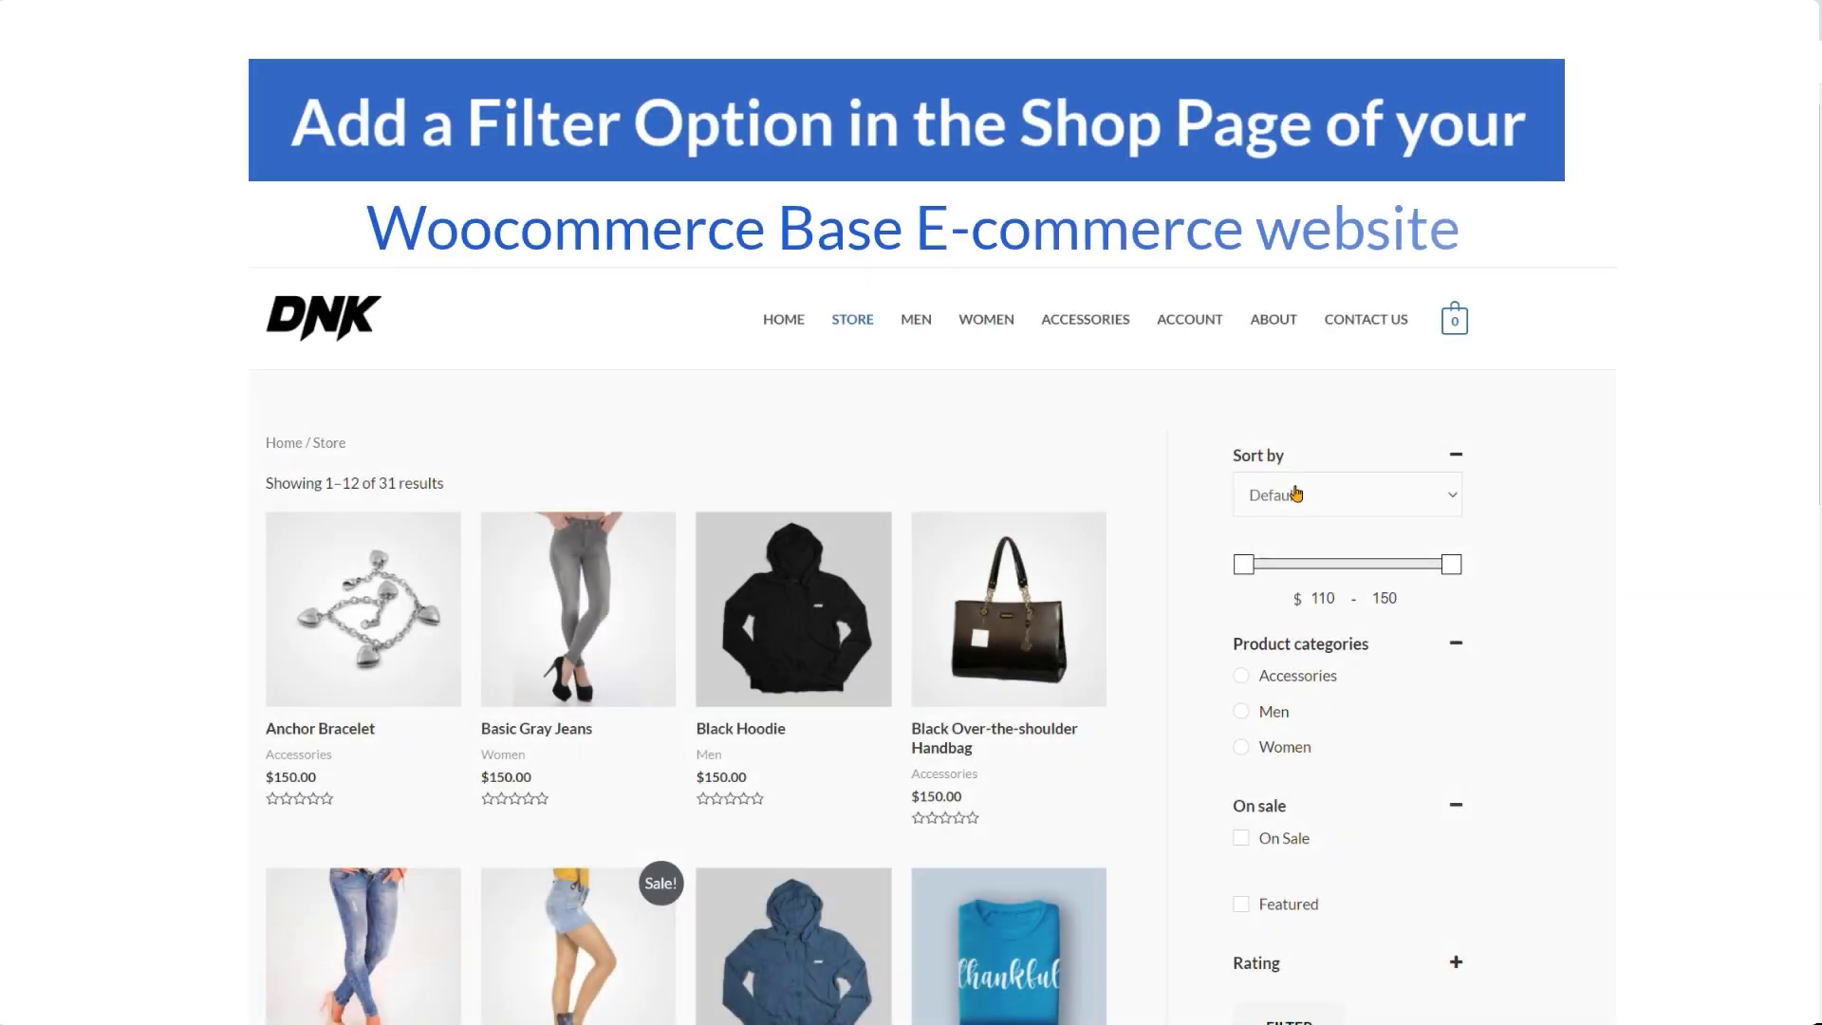
pyautogui.click(1296, 493)
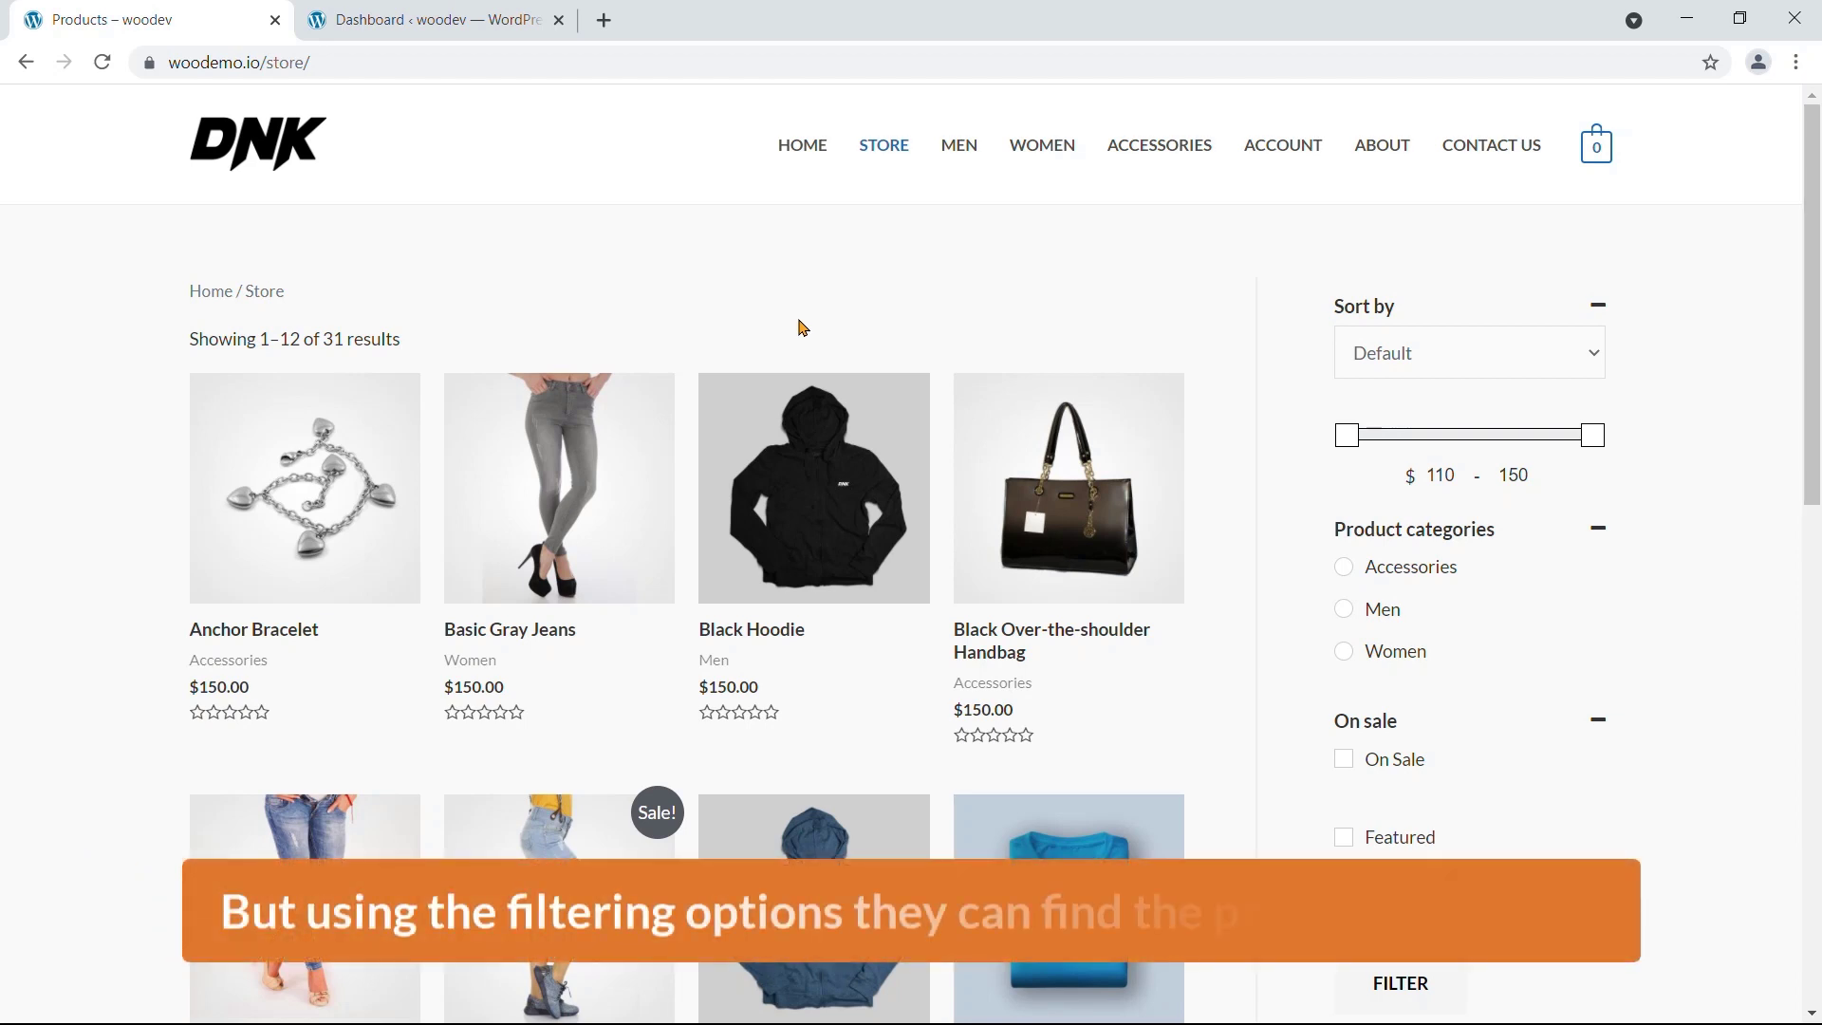
pyautogui.scroll(-3, 1483, 517)
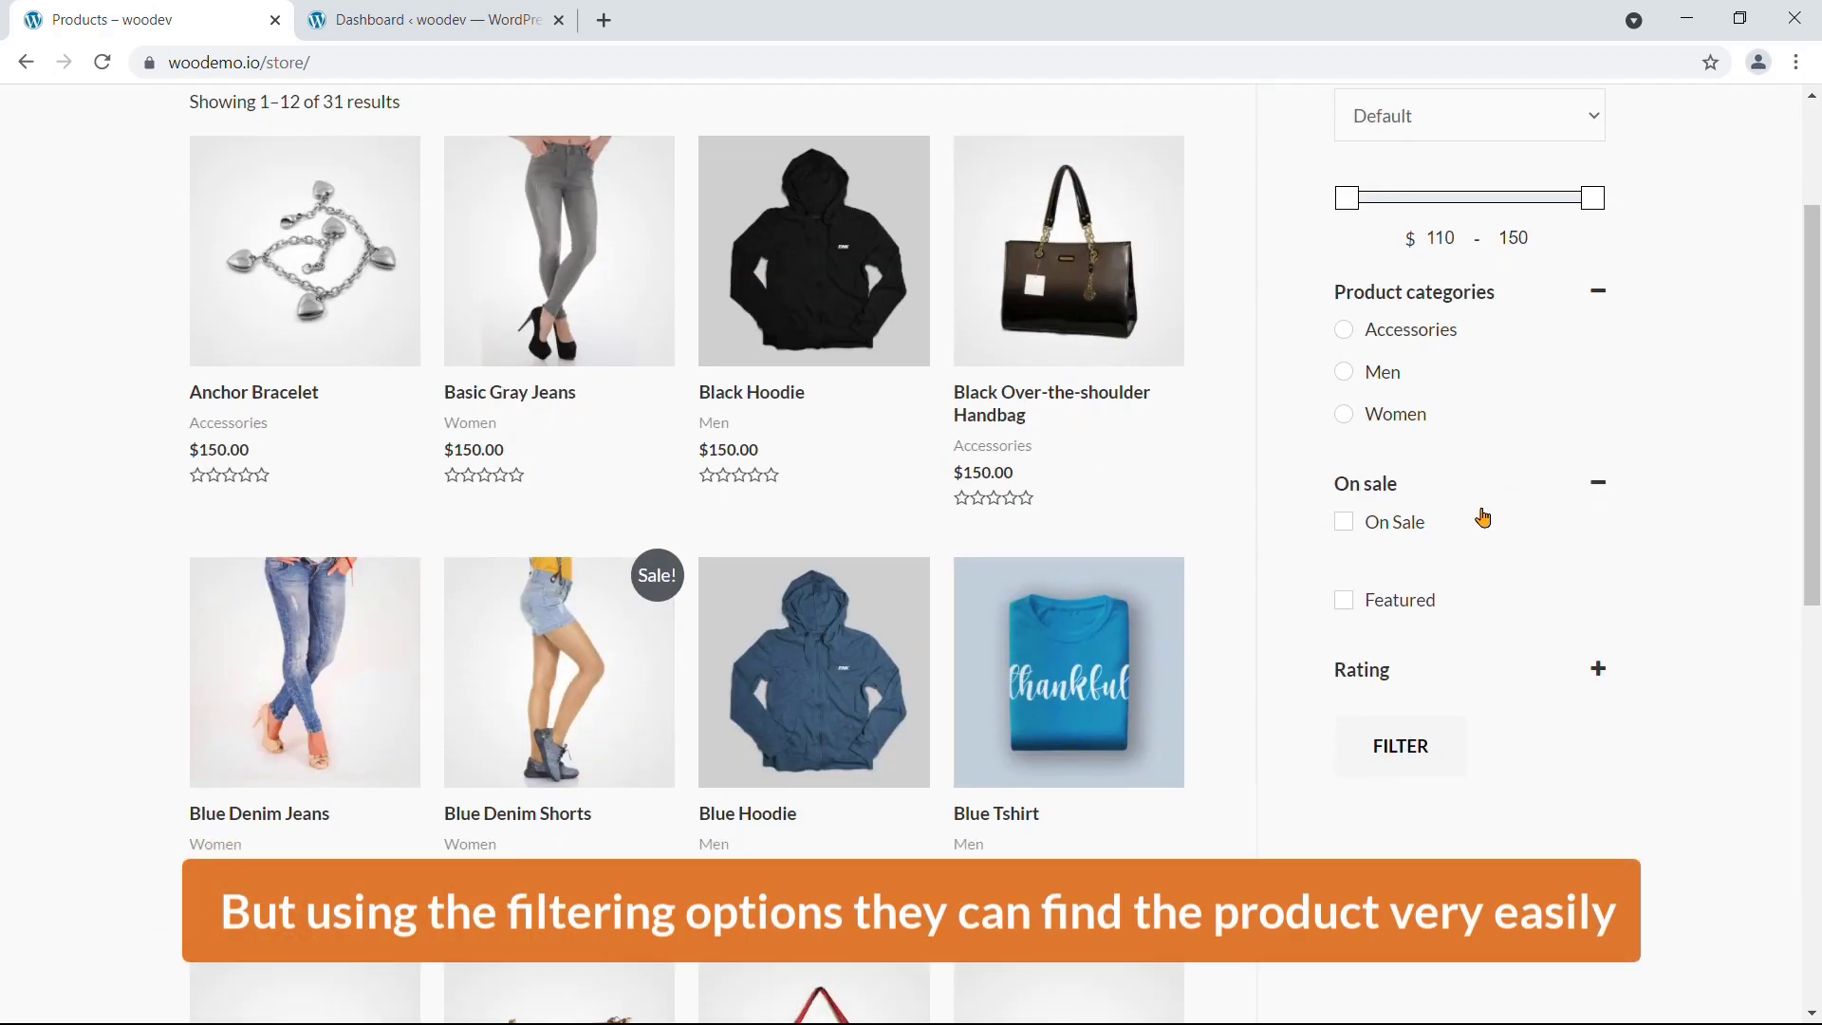
pyautogui.scroll(3, 1483, 517)
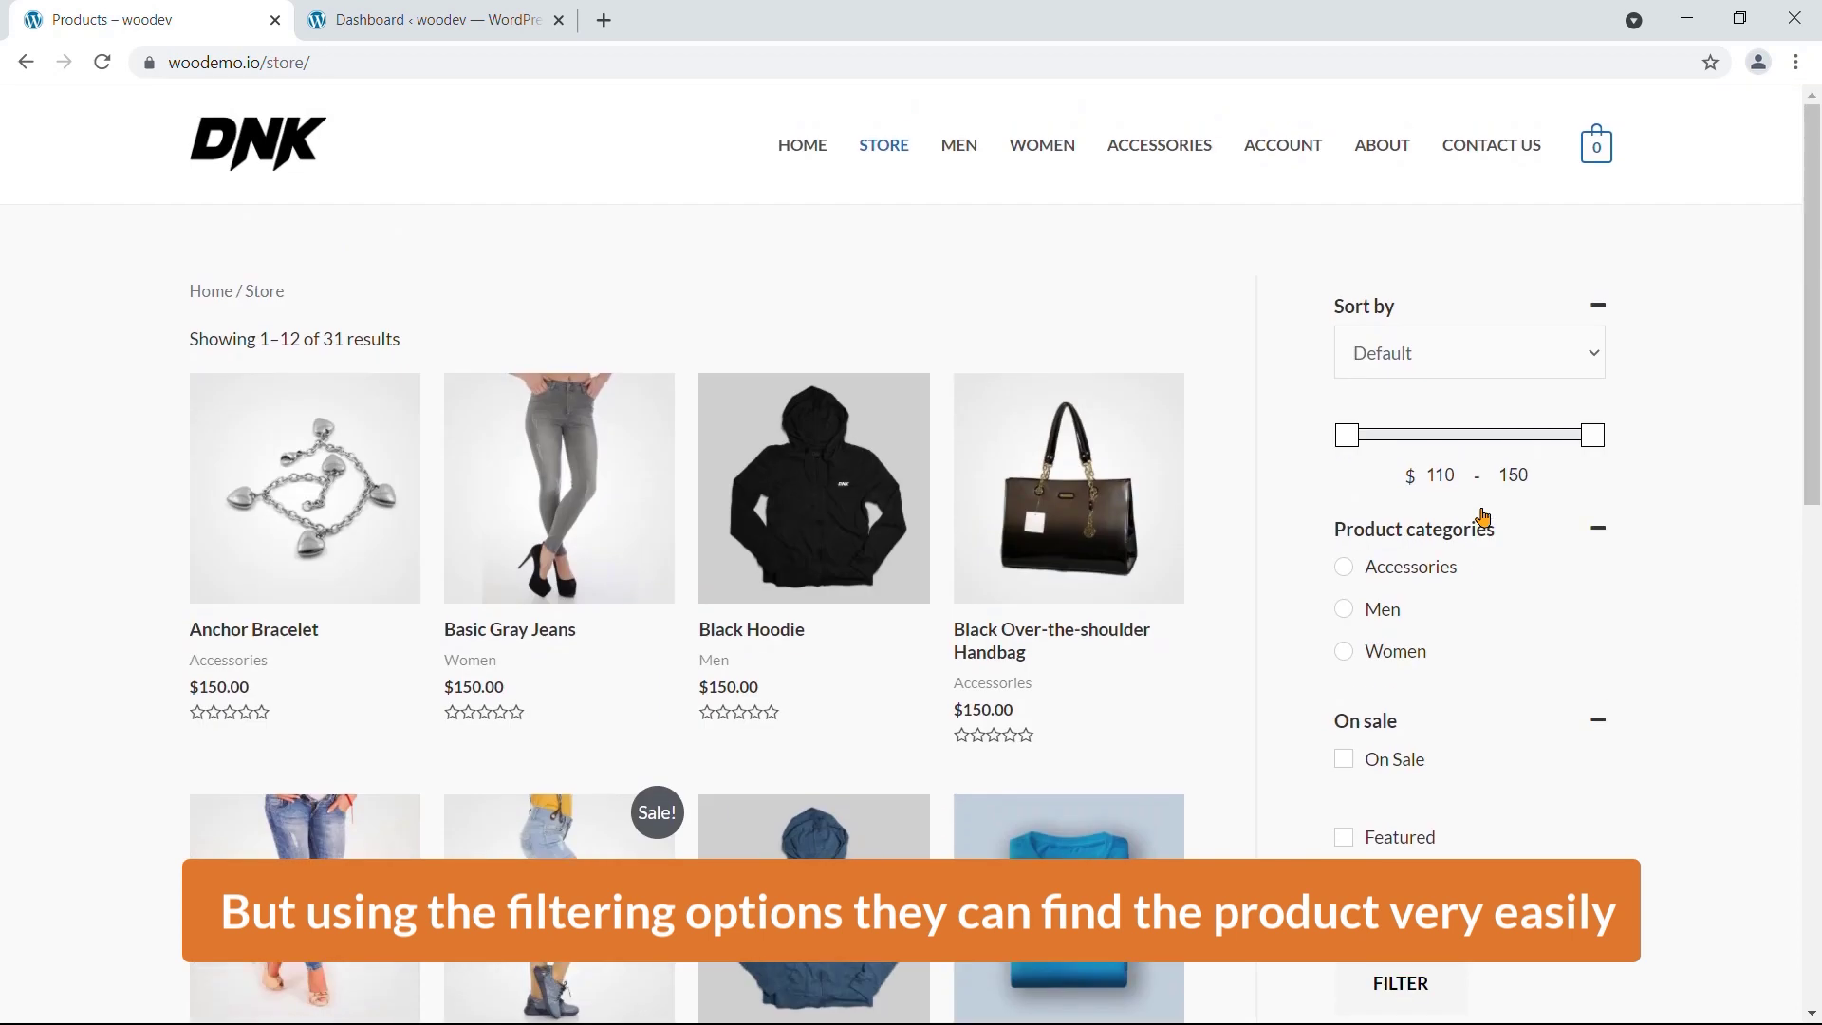
pyautogui.click(717, 272)
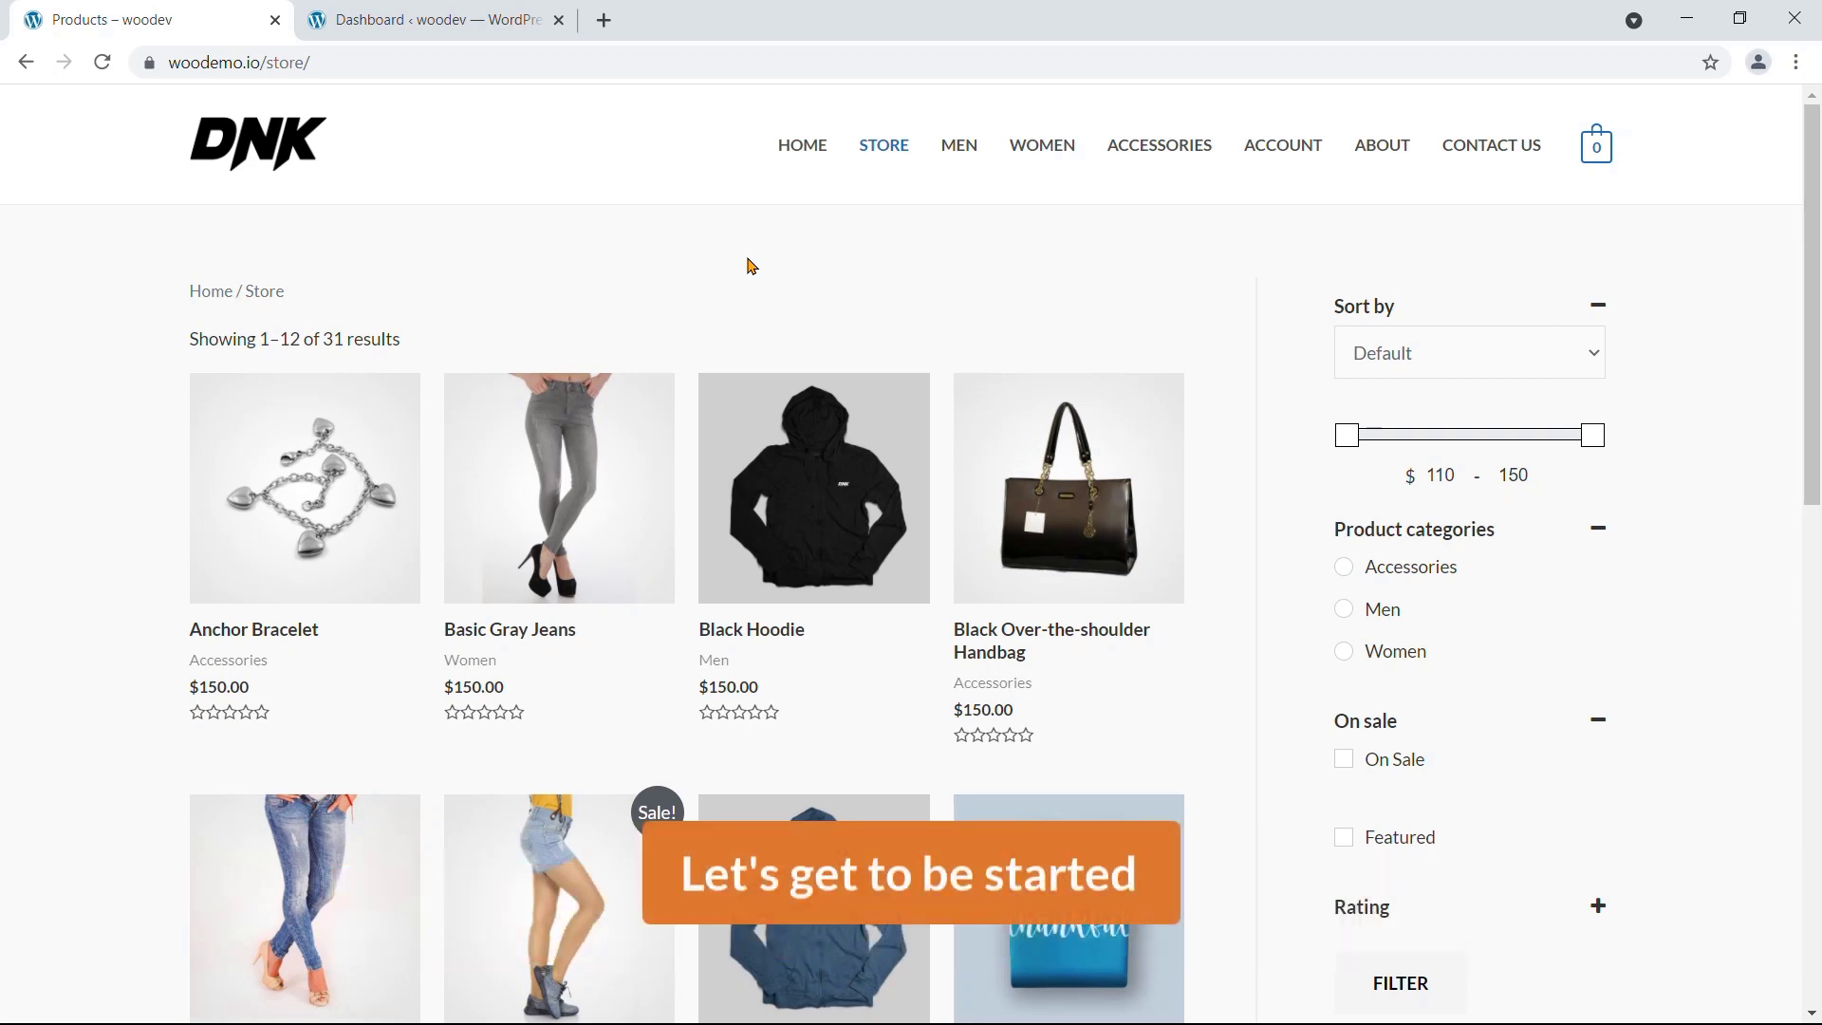
# Step: Switch to the WordPress dashboard and search the plugins available for installation for "filter"
pyautogui.click(427, 21)
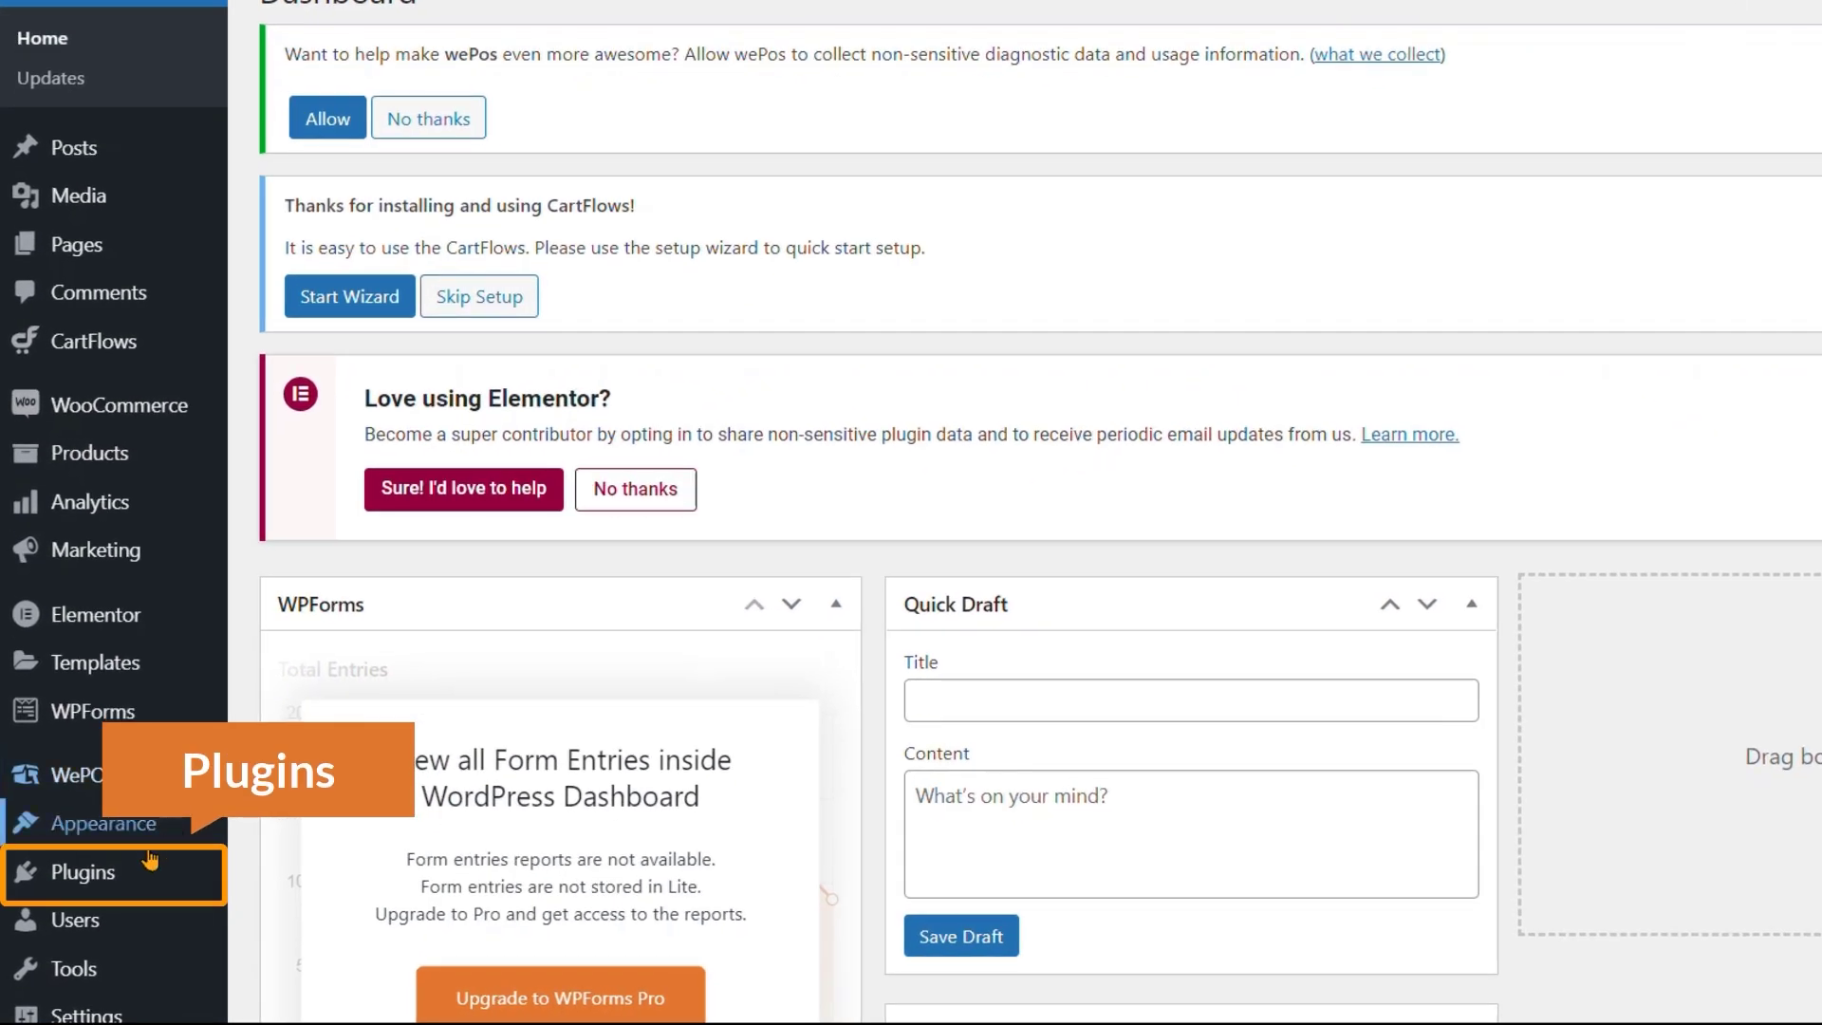
pyautogui.moveTo(74, 910)
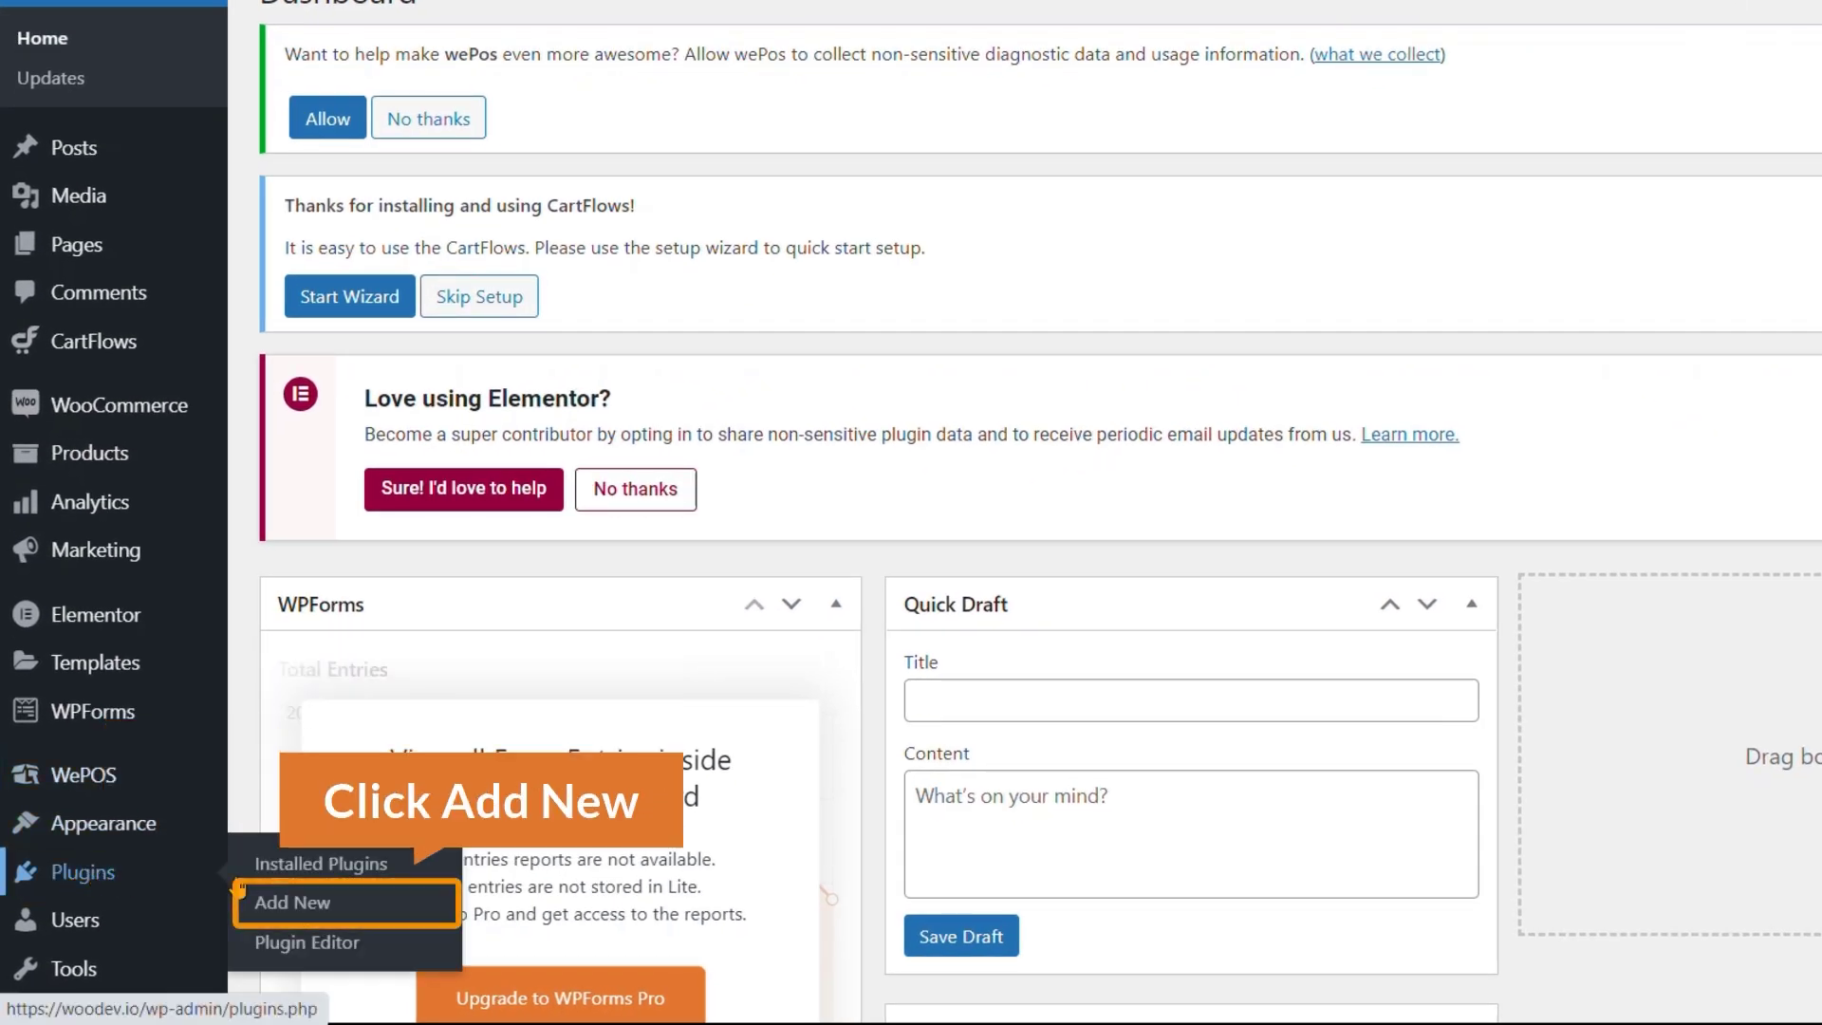
pyautogui.click(310, 906)
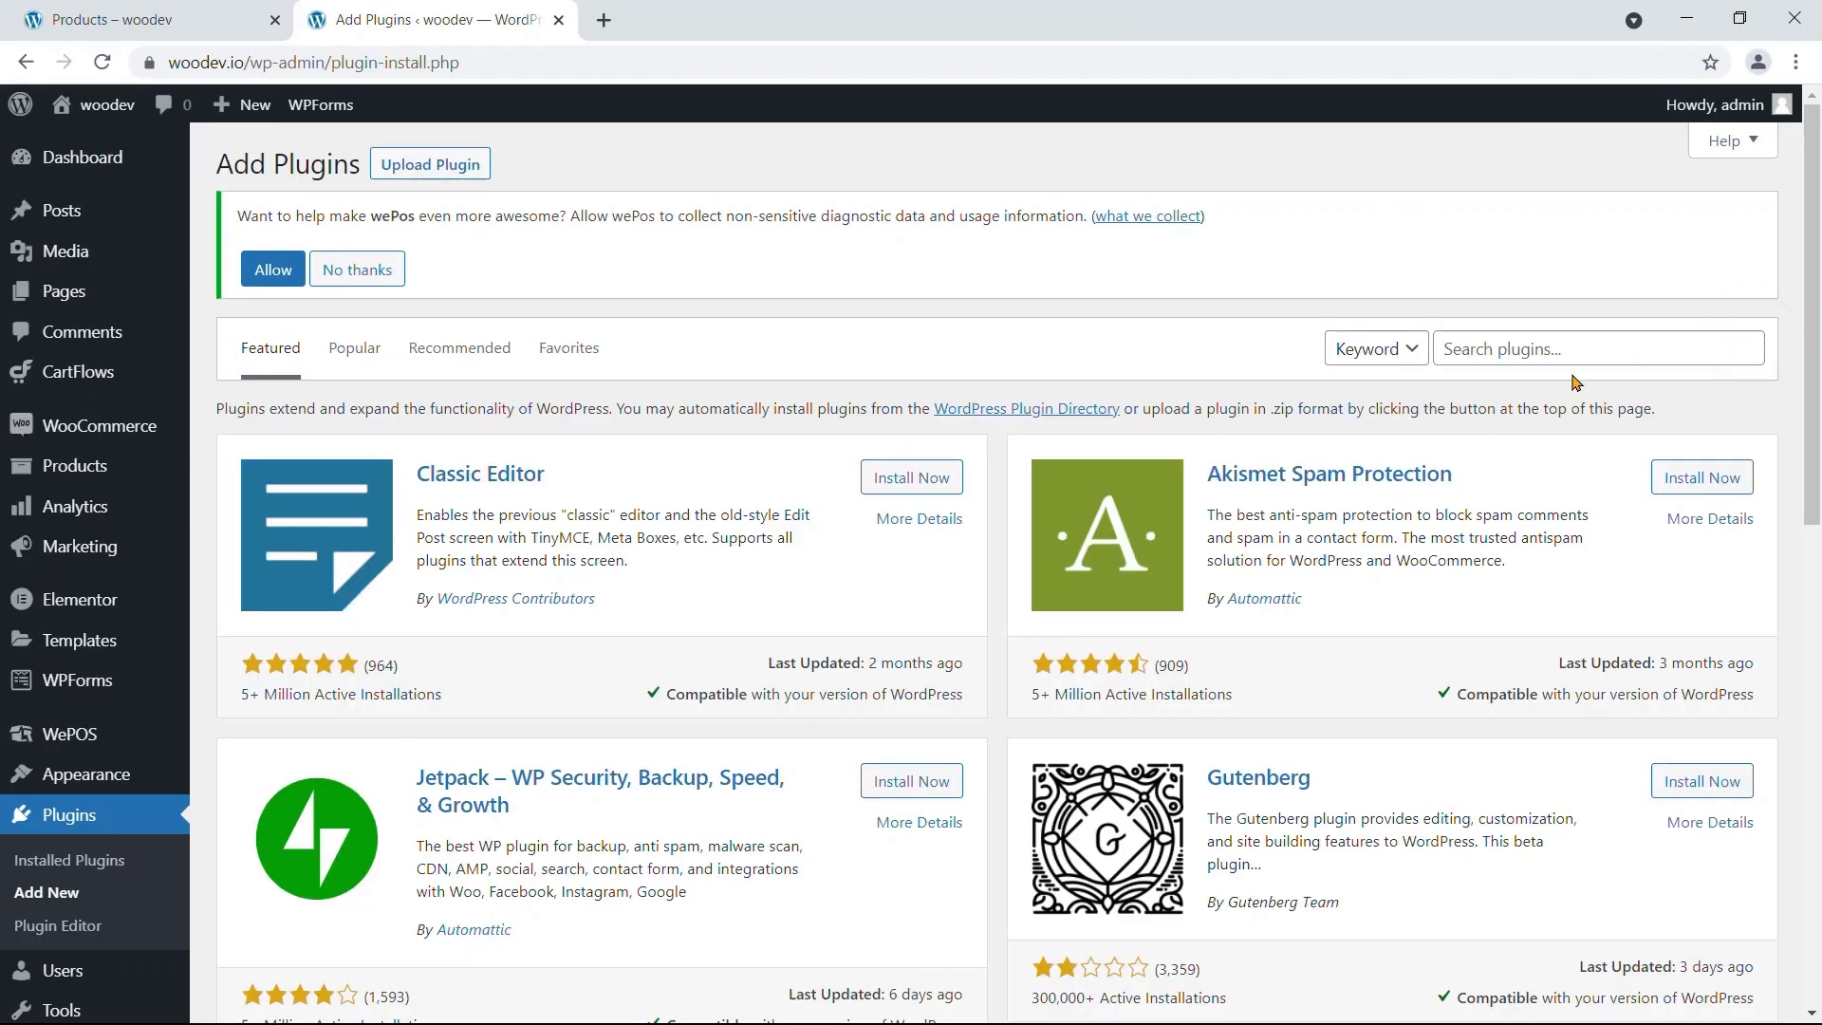
pyautogui.click(1480, 347)
pyautogui.write('f')
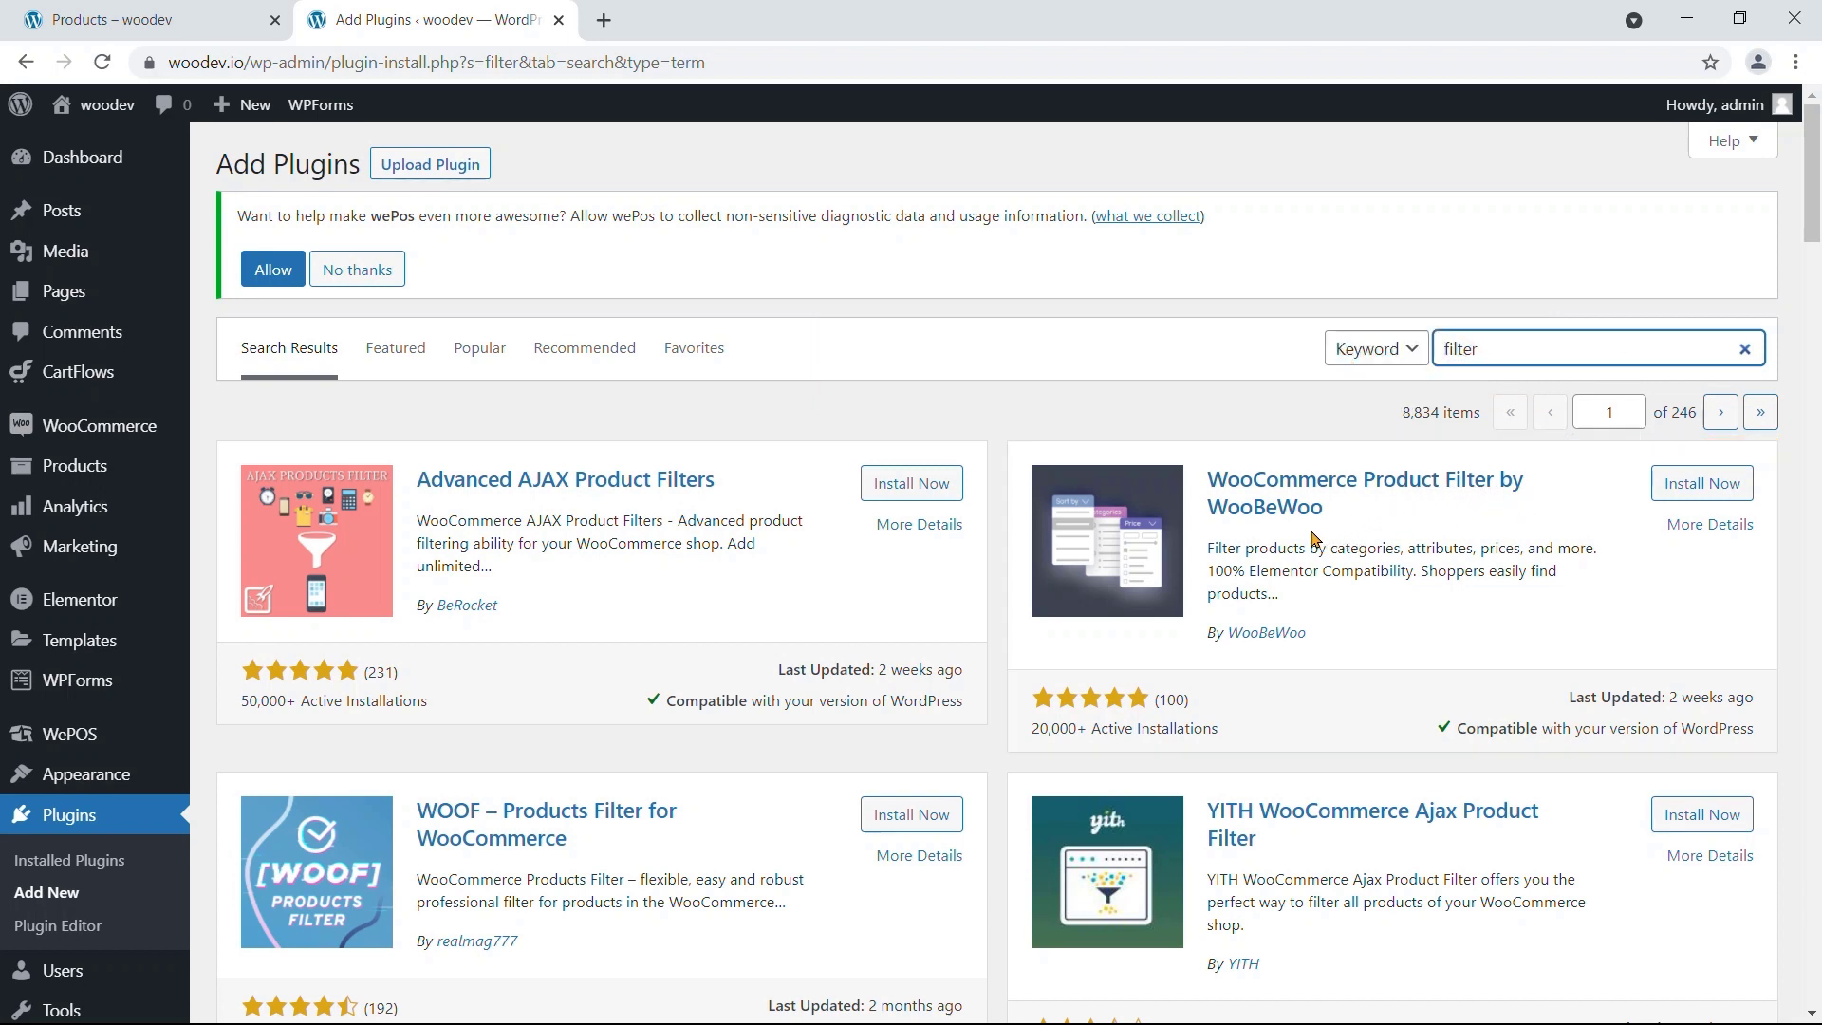
# Step: Install and activate the WooCommerce Product Filter by WooBeWoo plugin
pyautogui.click(1702, 486)
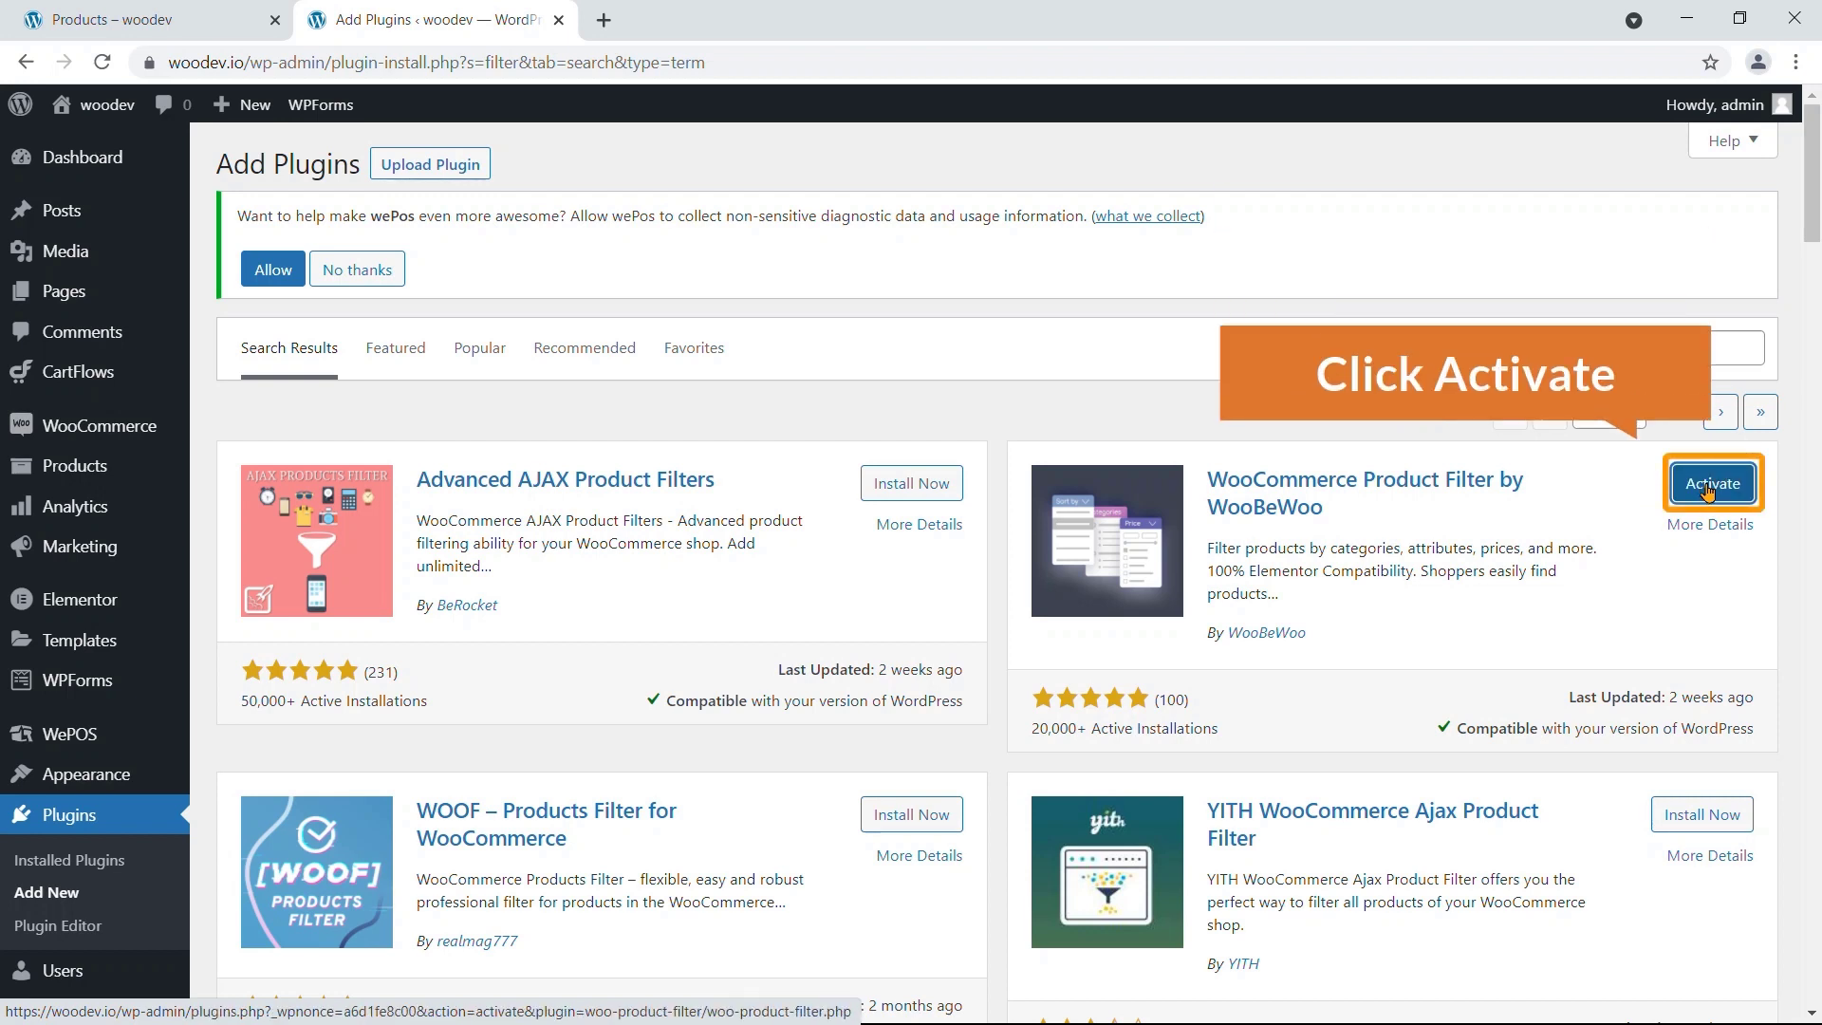
pyautogui.click(1708, 486)
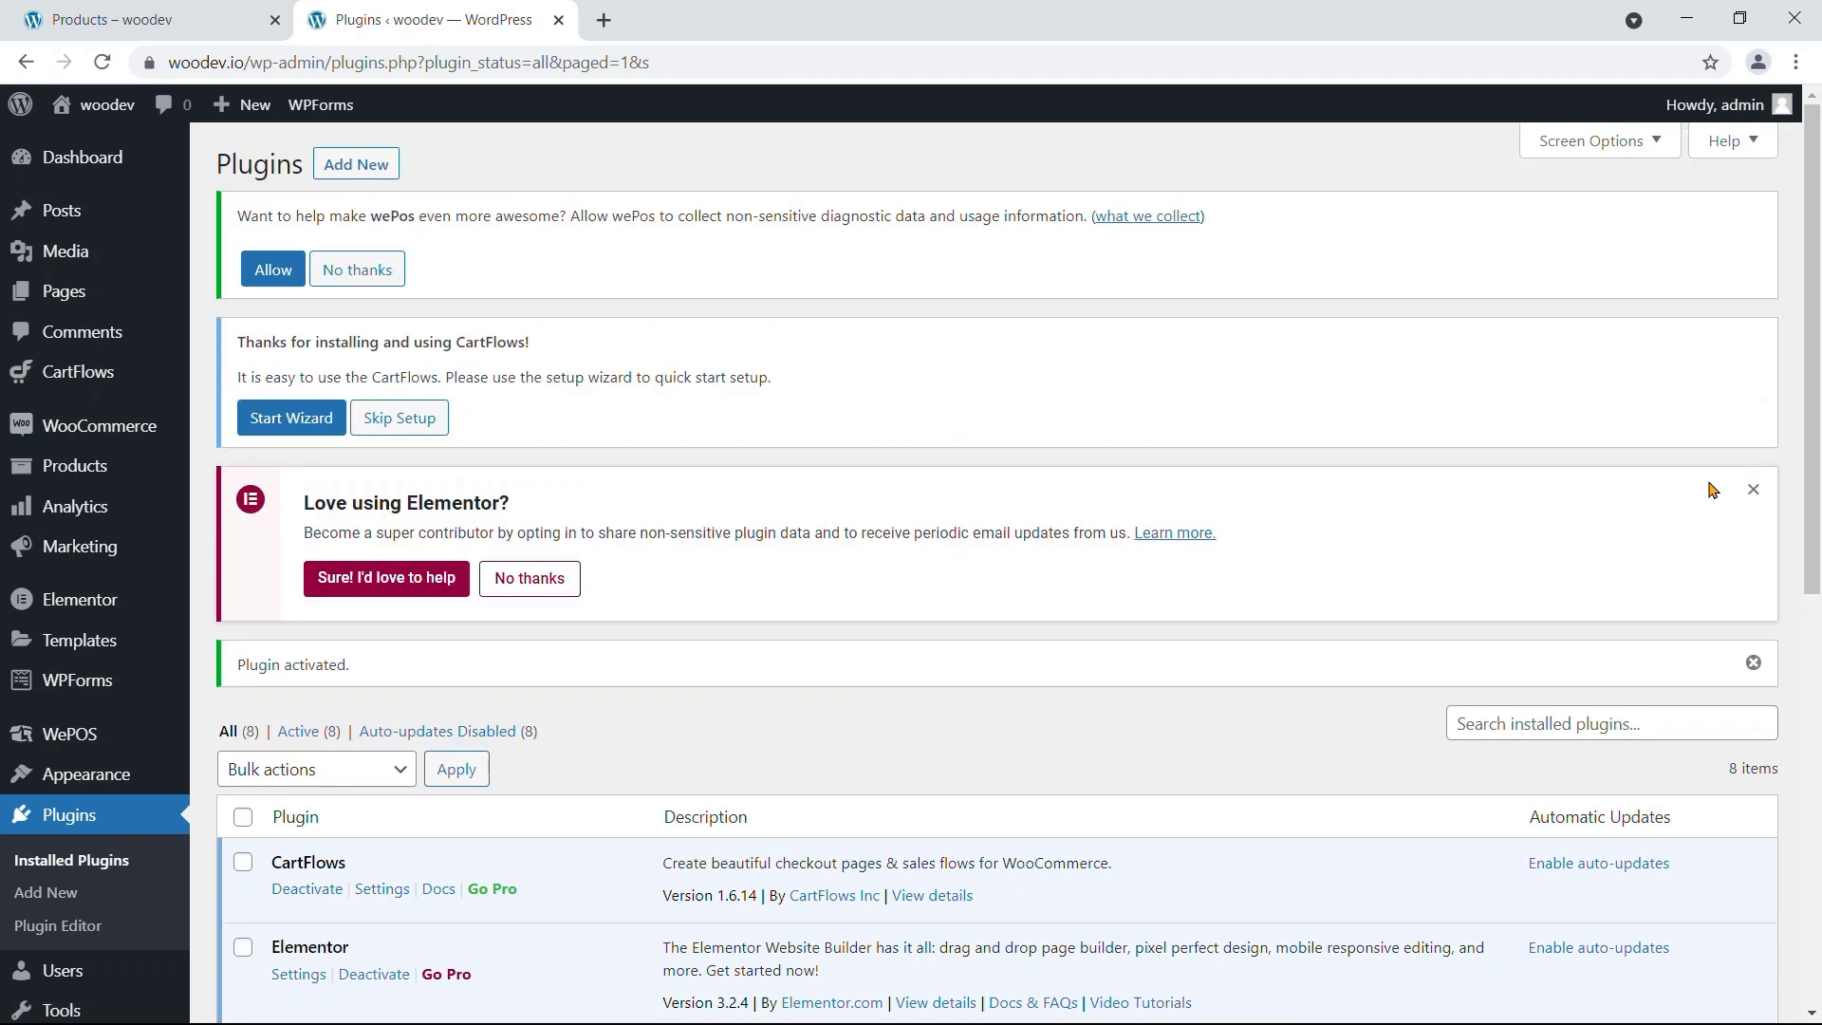
pyautogui.scroll(-8, 294, 503)
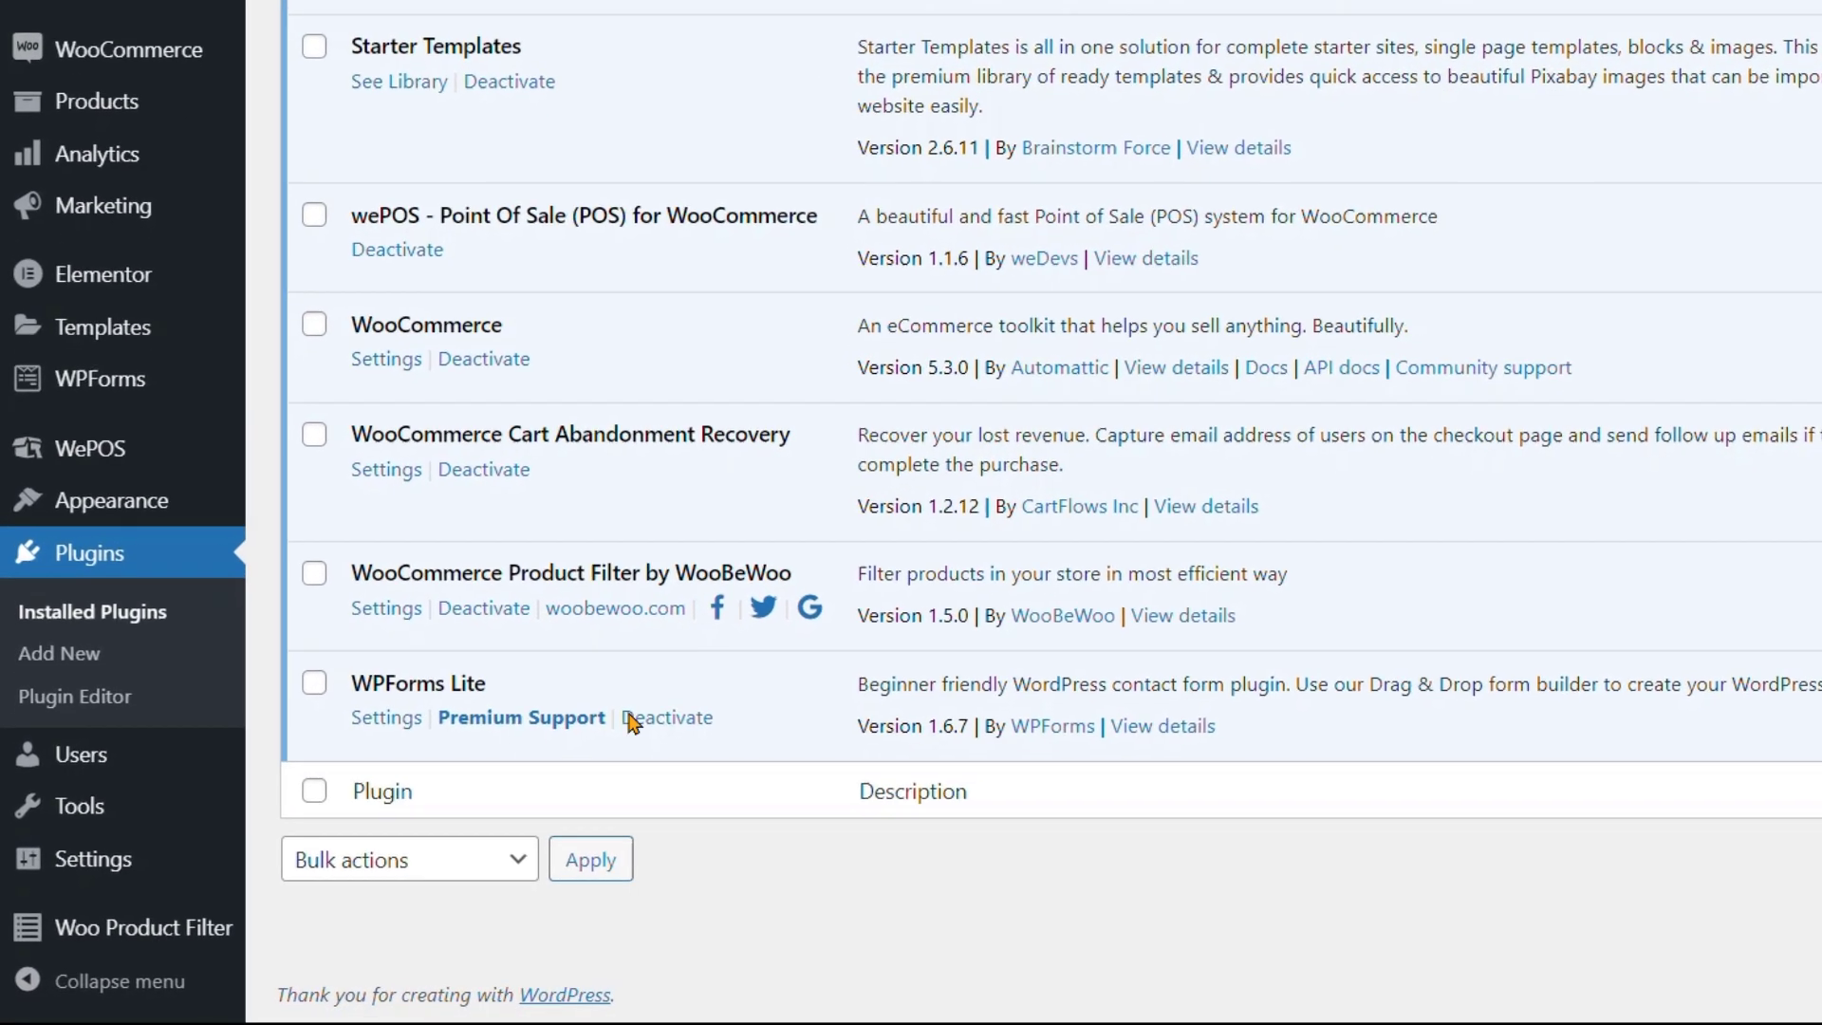
# Step: Create a new filter in Woo Product Filter and name it "Find Products"
pyautogui.moveTo(198, 943)
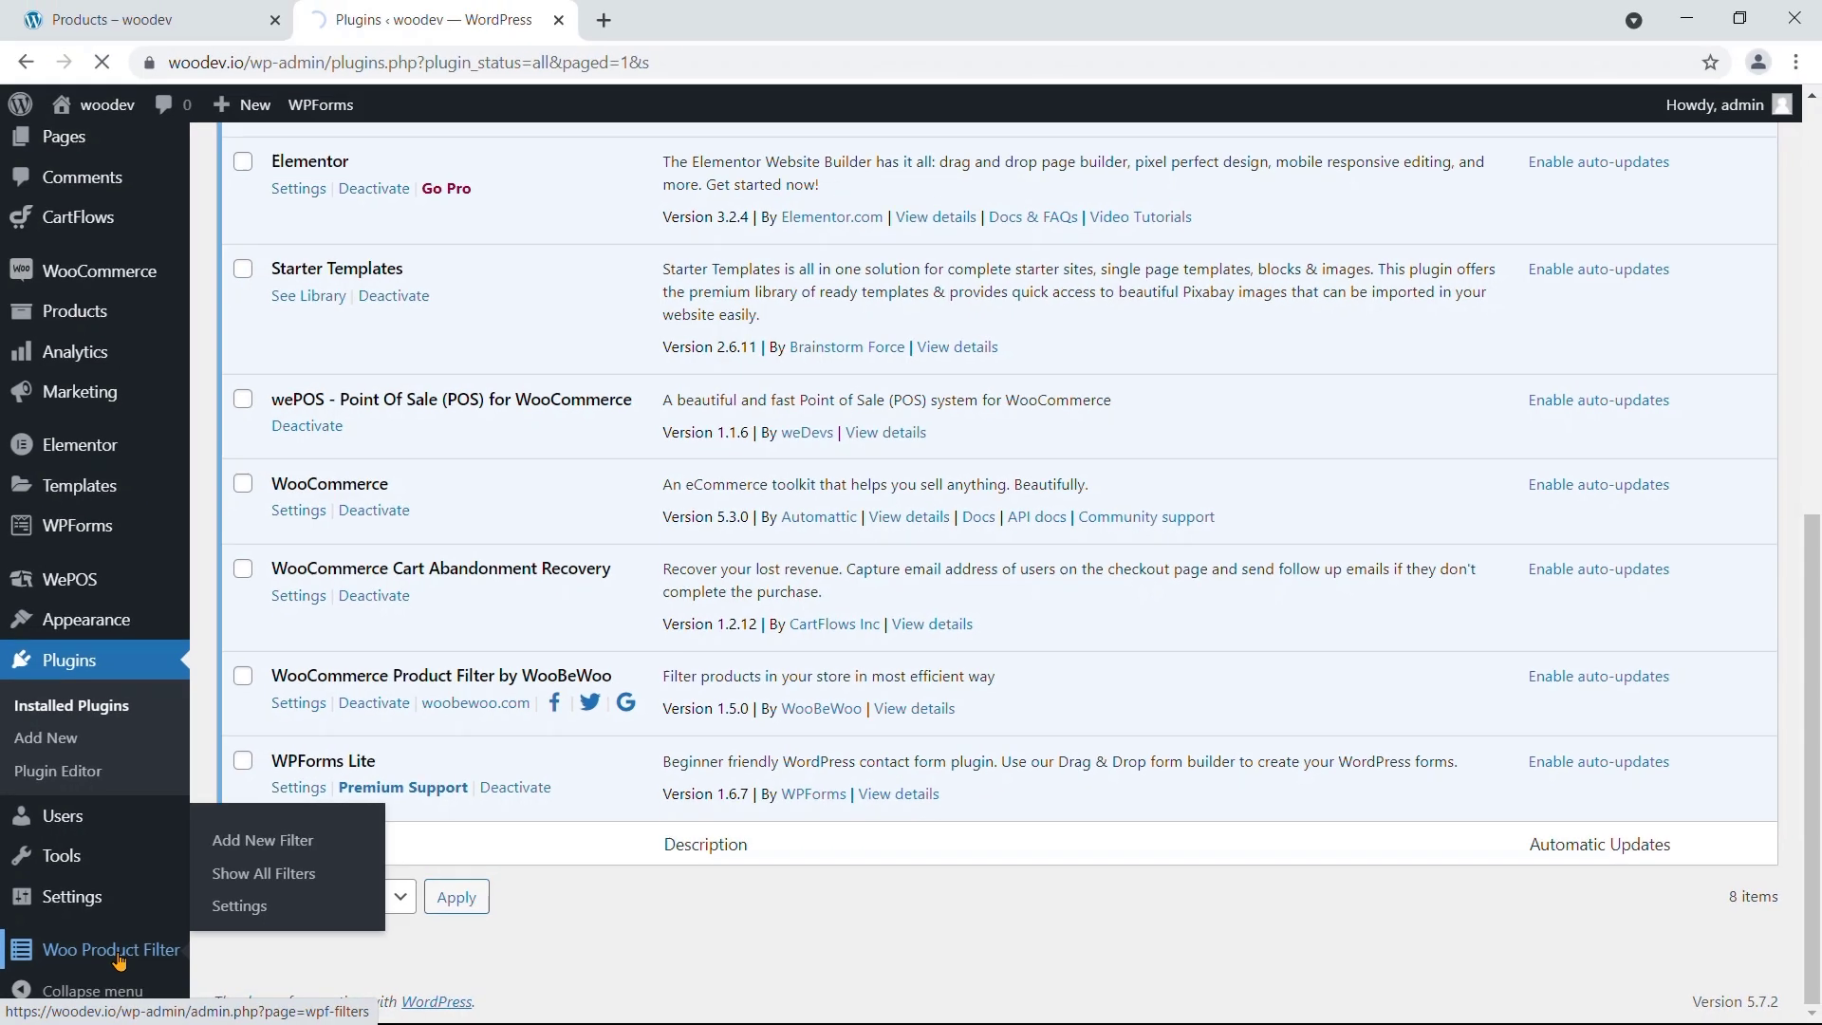
pyautogui.click(153, 937)
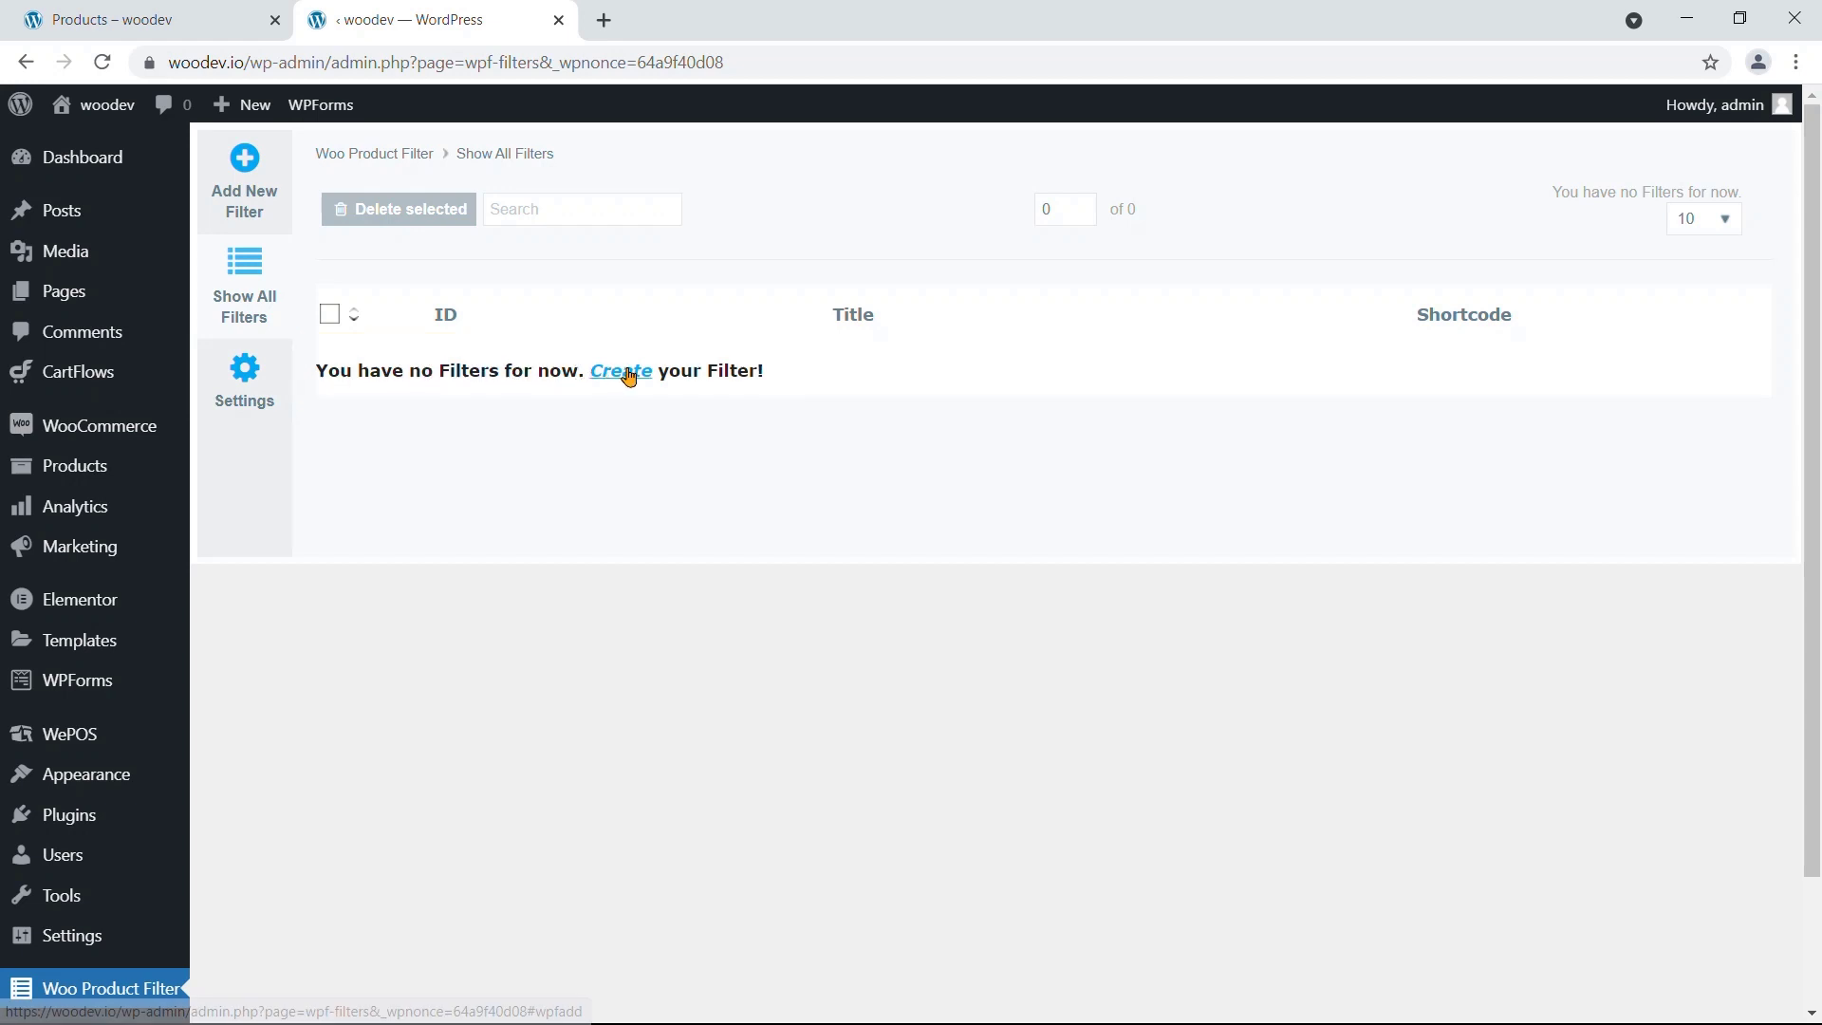
pyautogui.click(253, 197)
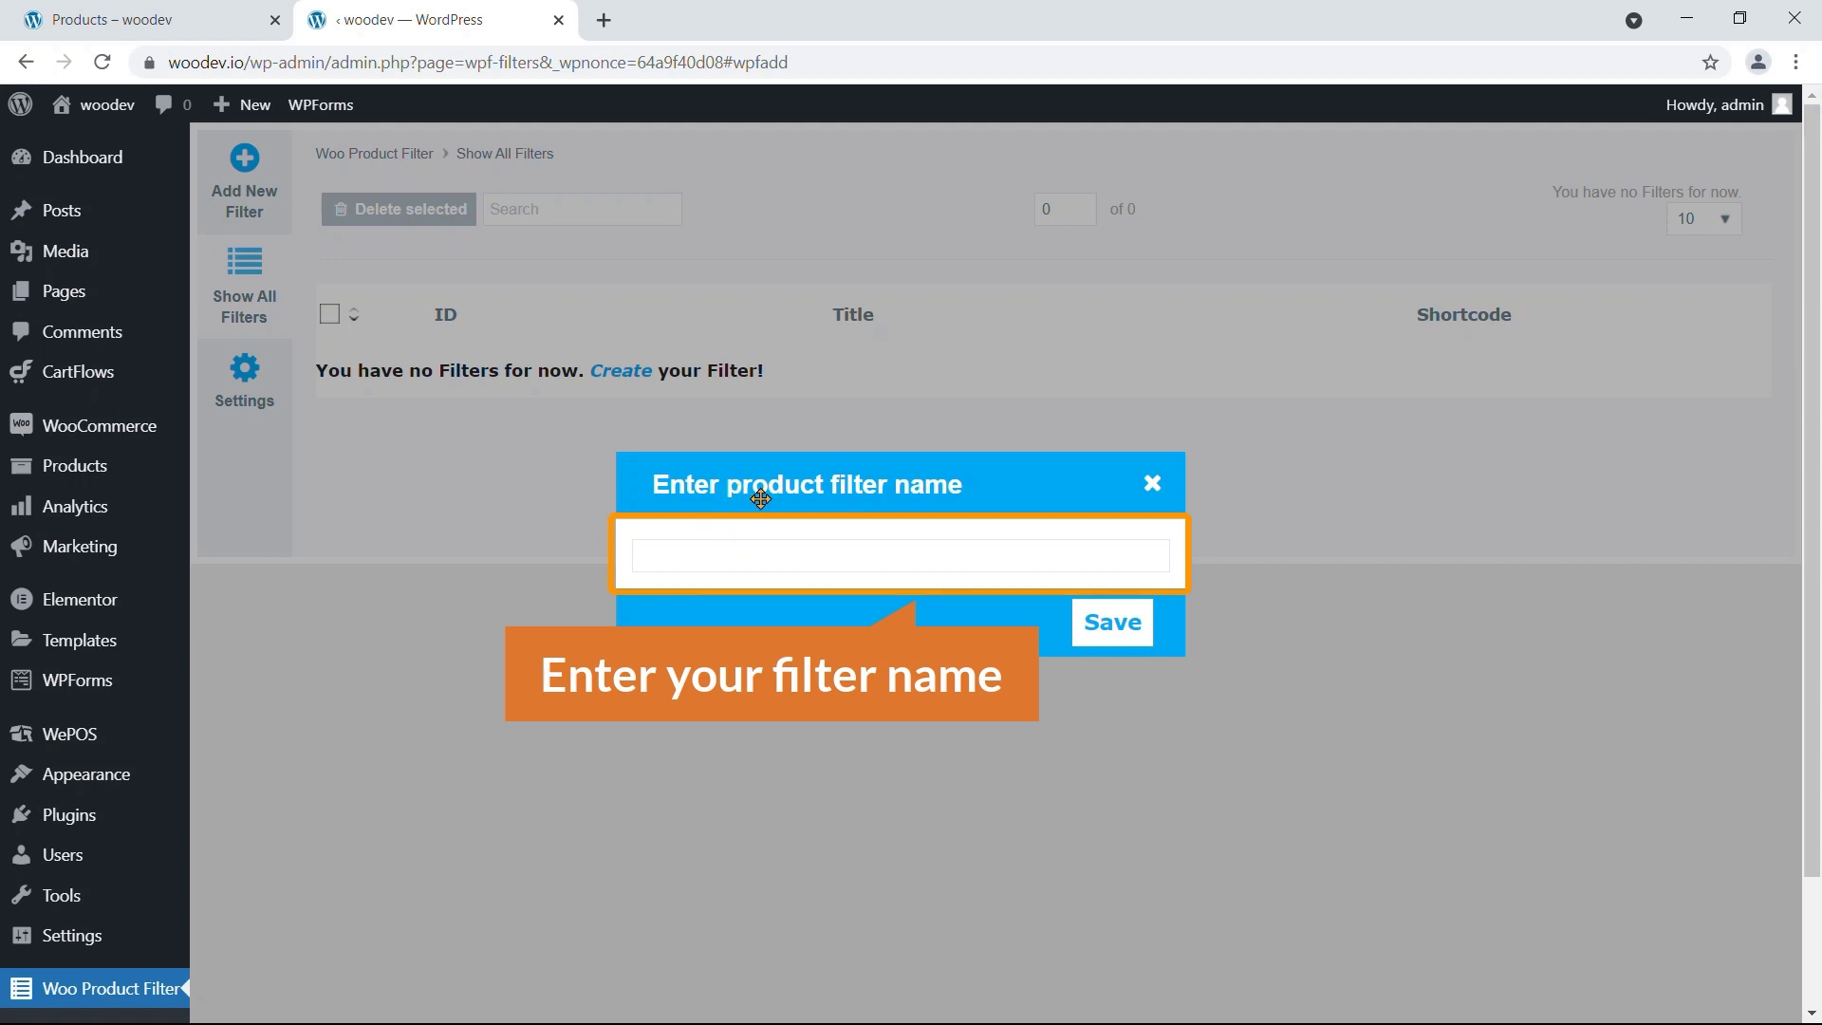
pyautogui.click(916, 553)
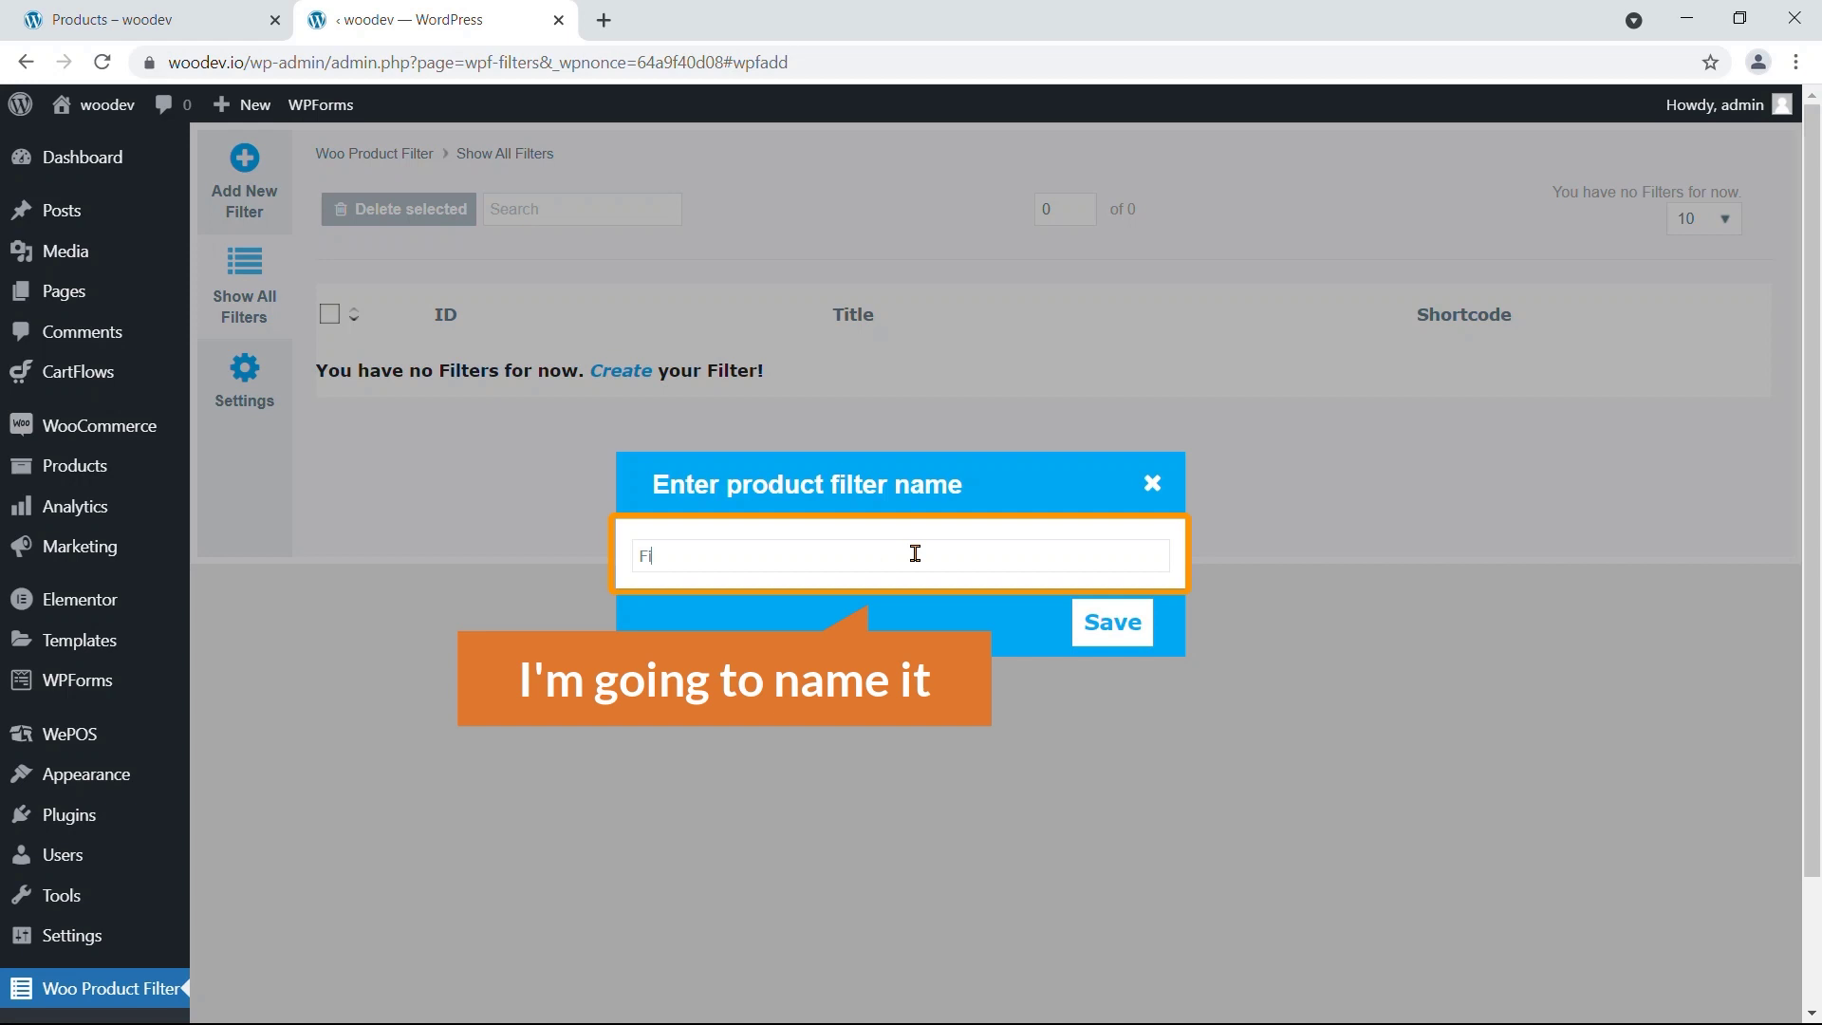
pyautogui.write('Find Products')
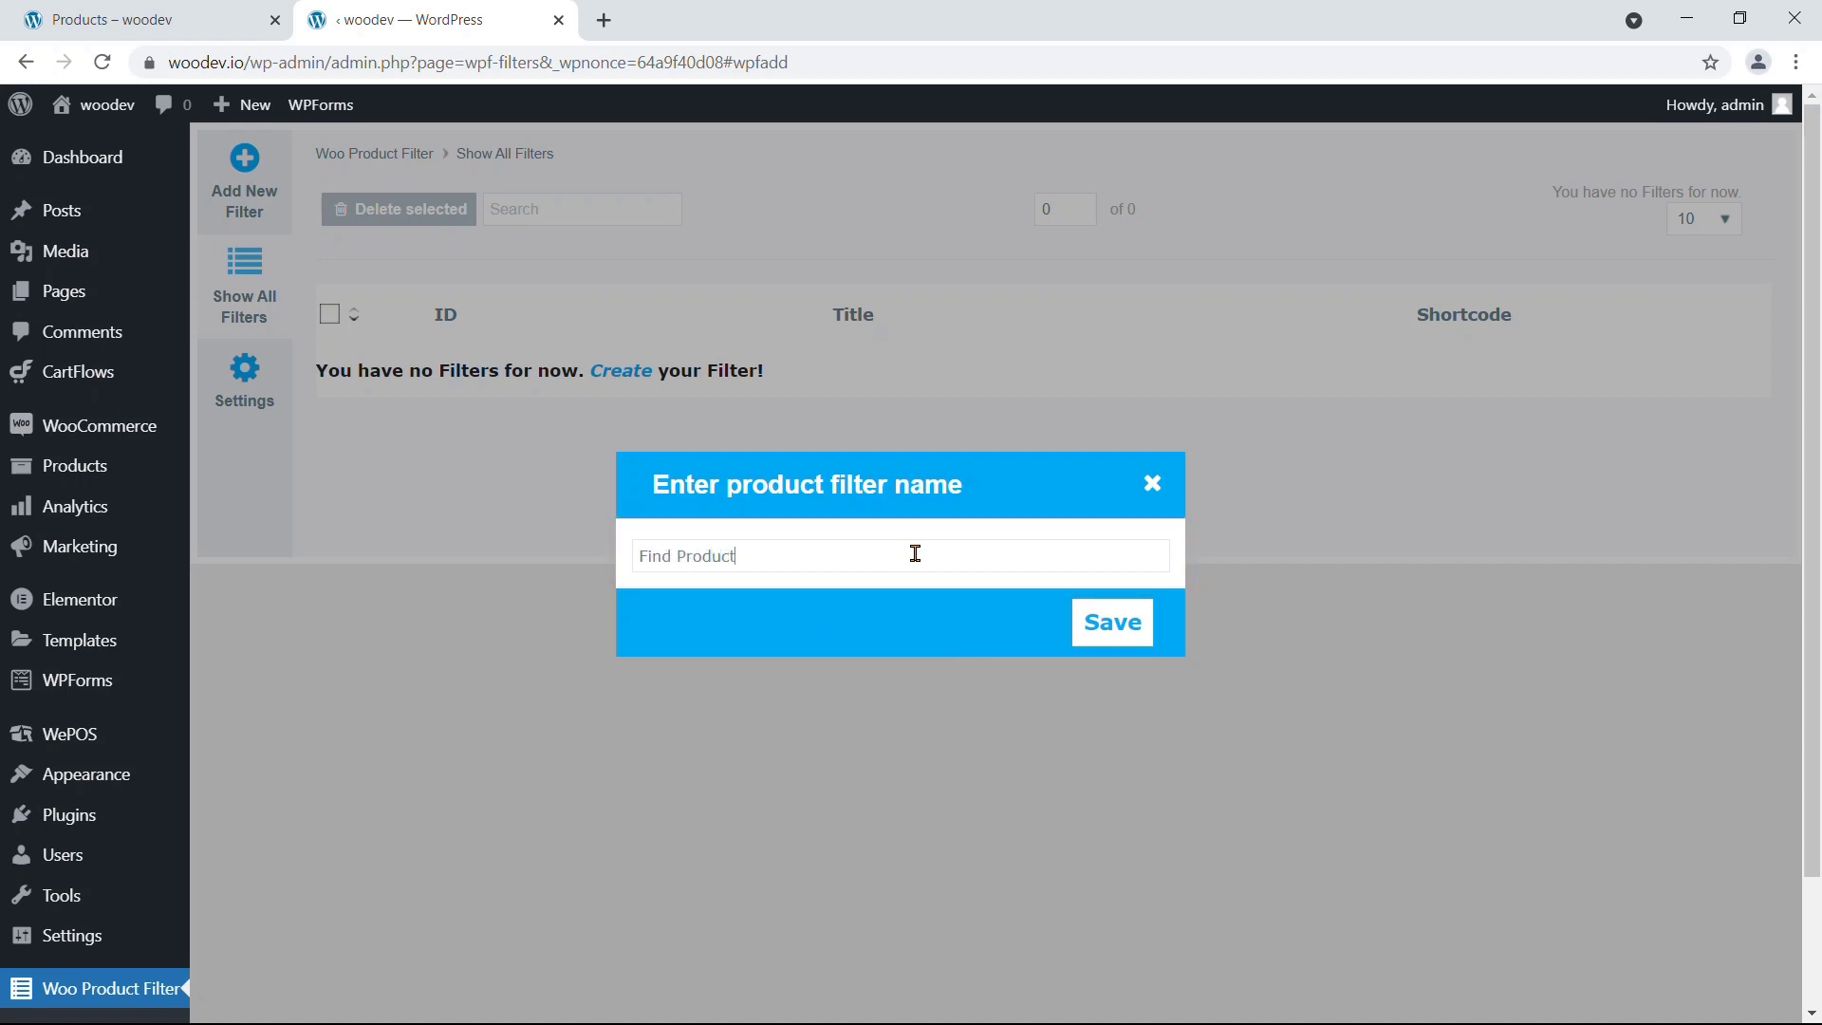
pyautogui.click(1101, 623)
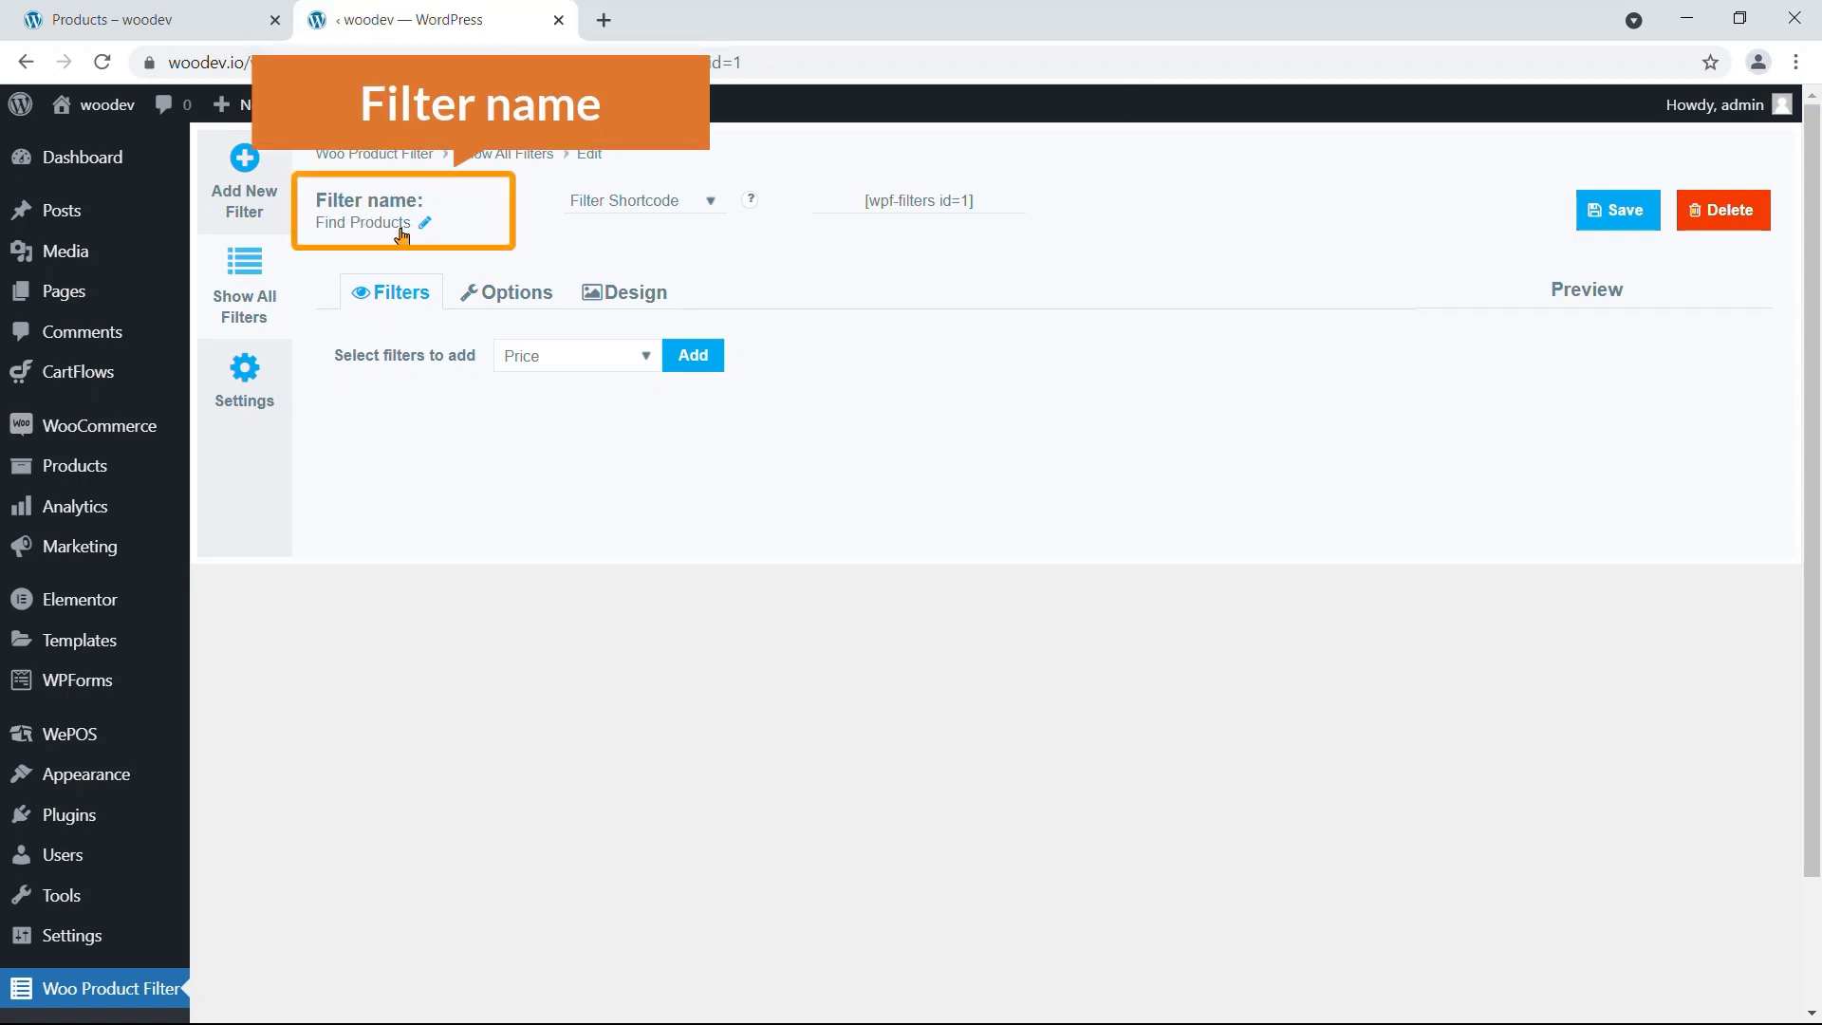
# Step: Review the filter's shortcode and PHP code options, and the Sort by choices on the demo store page
pyautogui.click(712, 205)
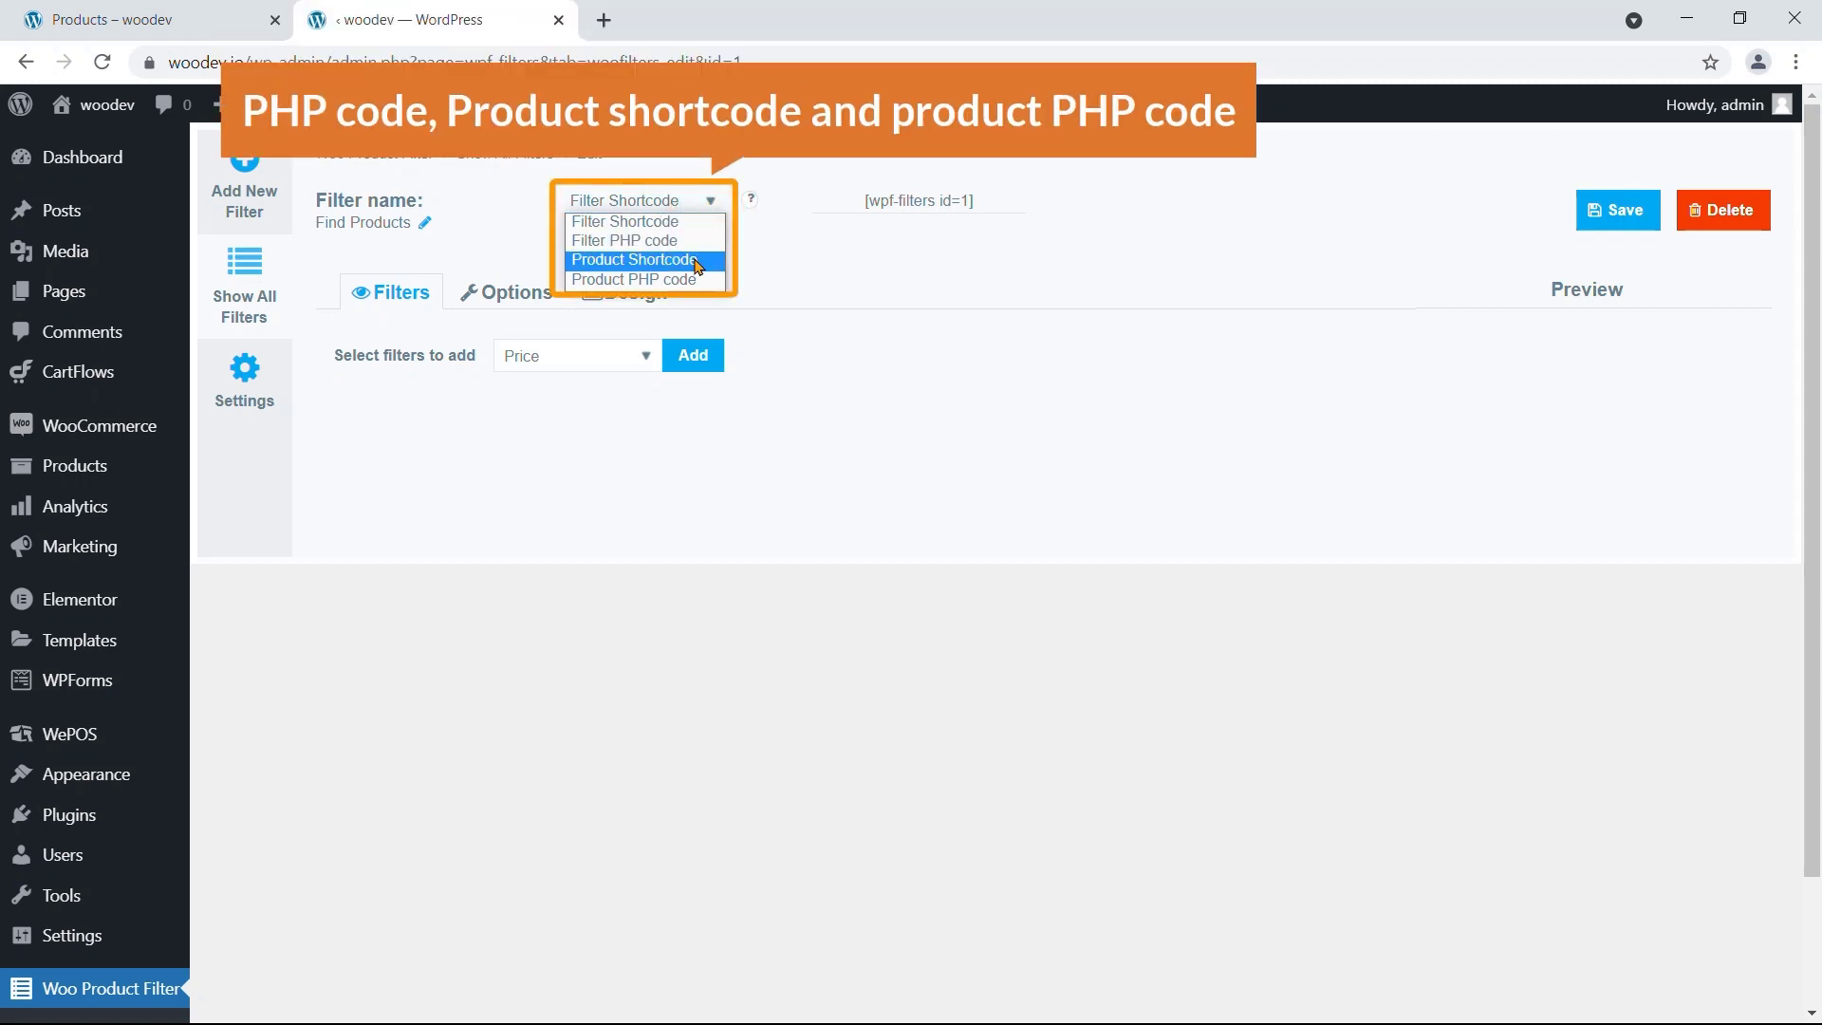
pyautogui.click(775, 266)
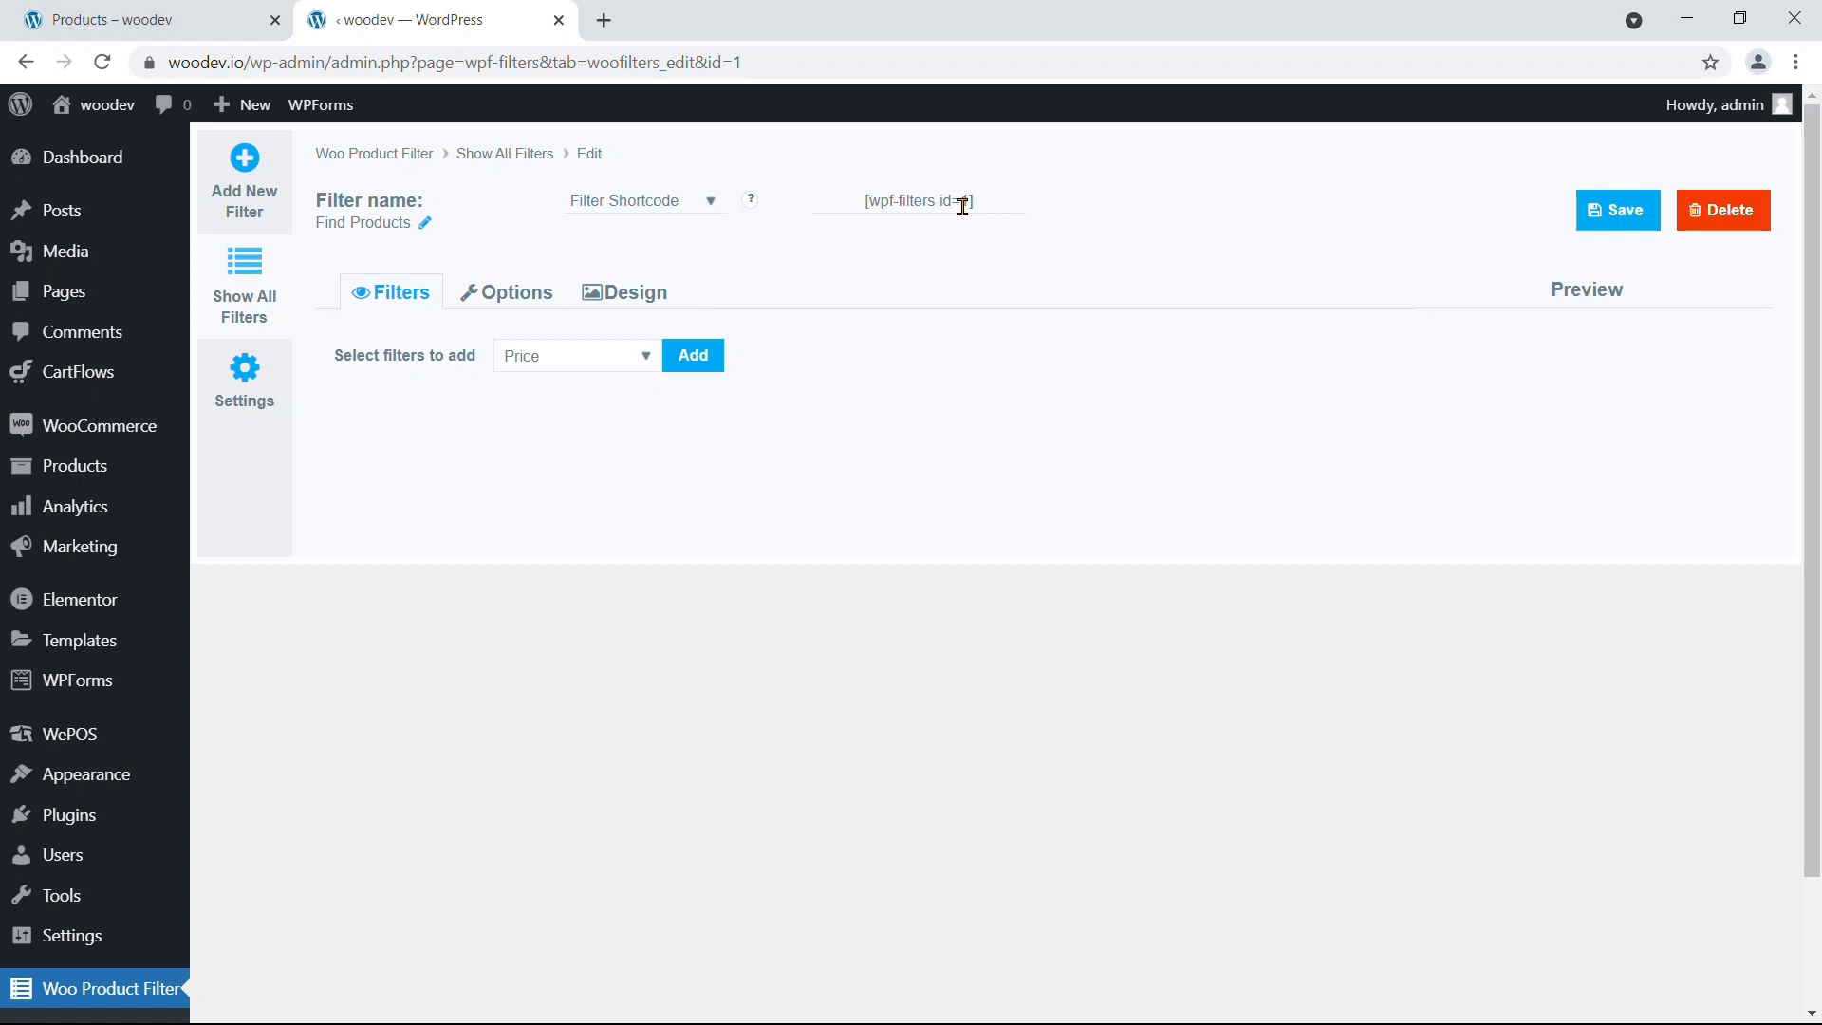
pyautogui.click(202, 21)
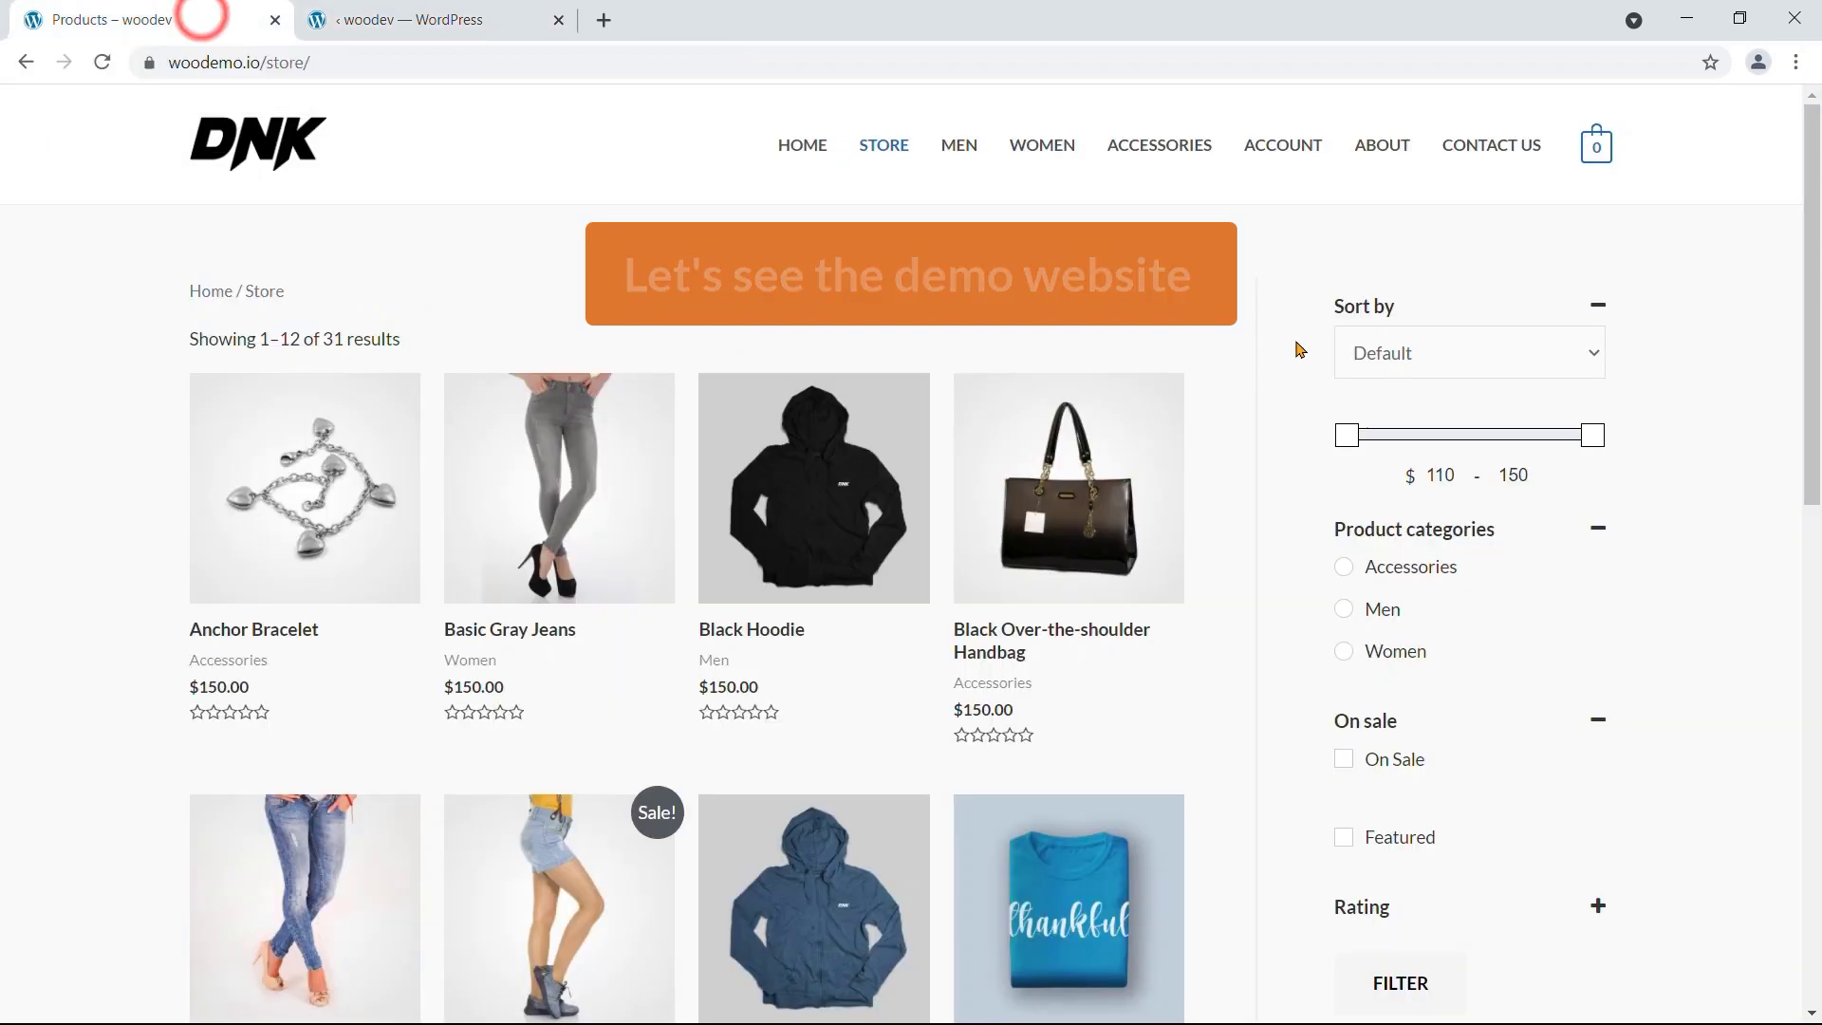
pyautogui.click(1404, 351)
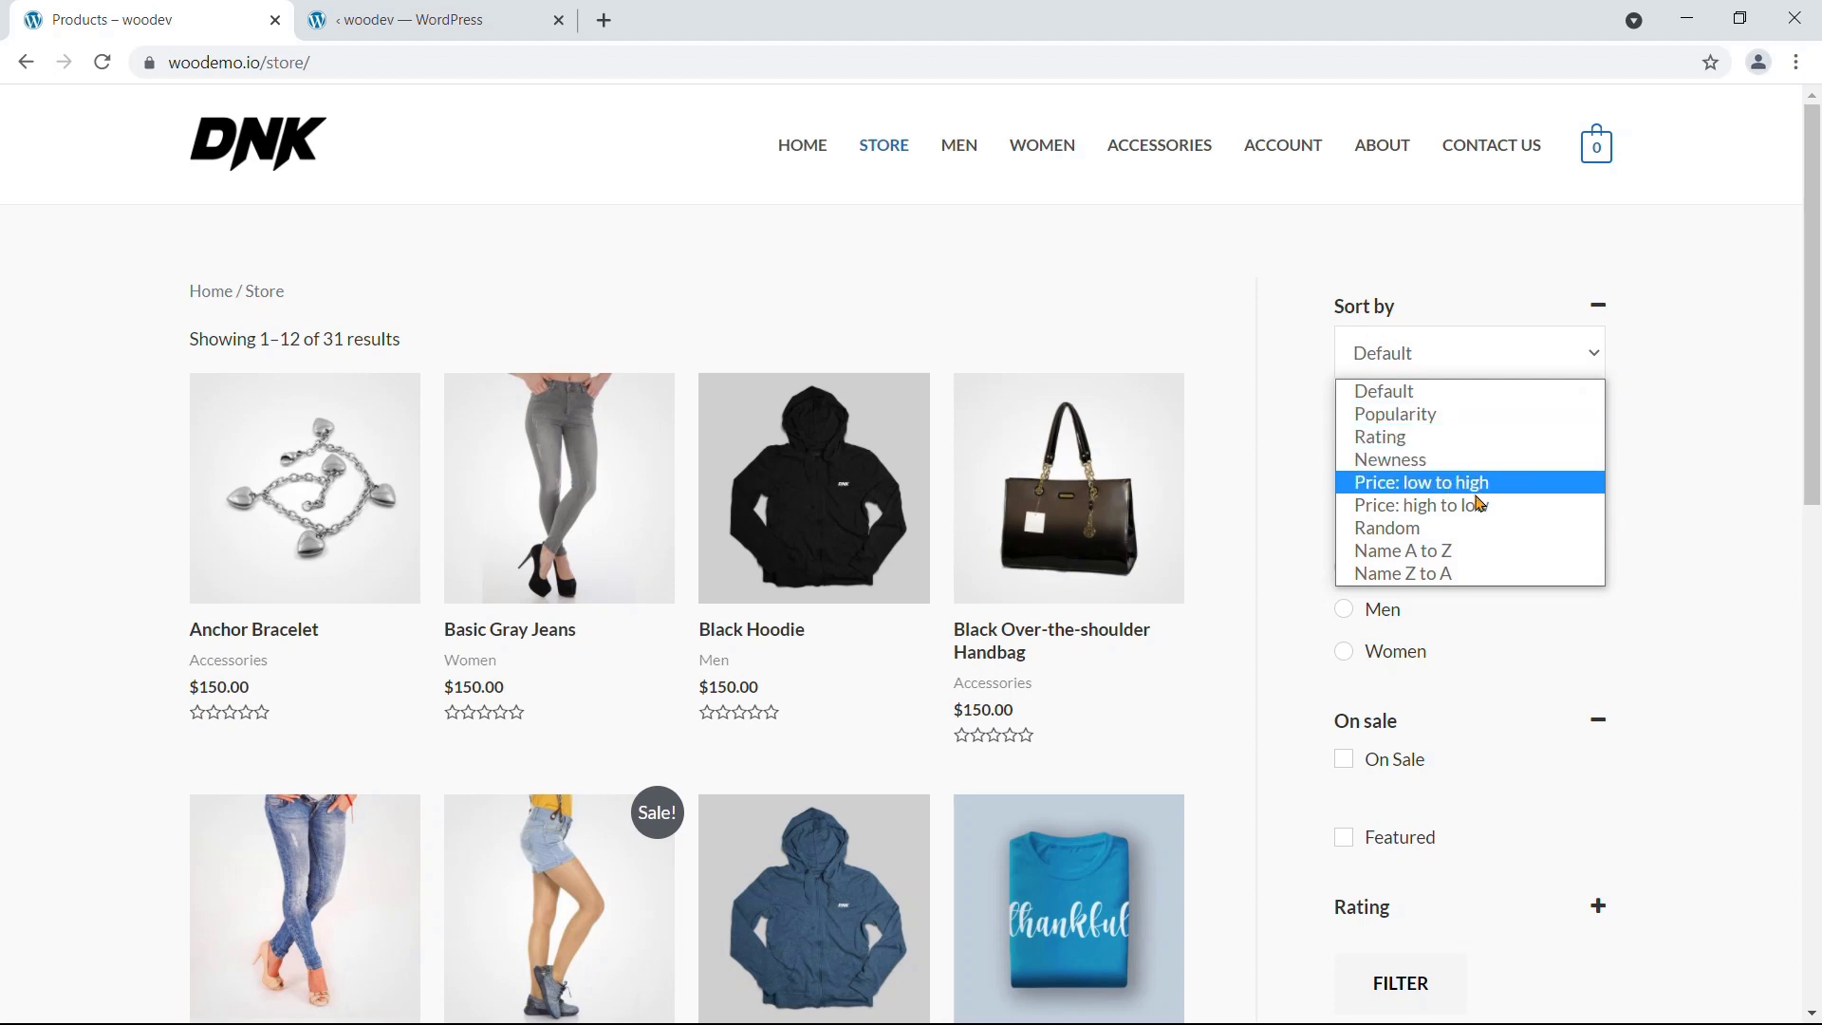
pyautogui.click(1306, 342)
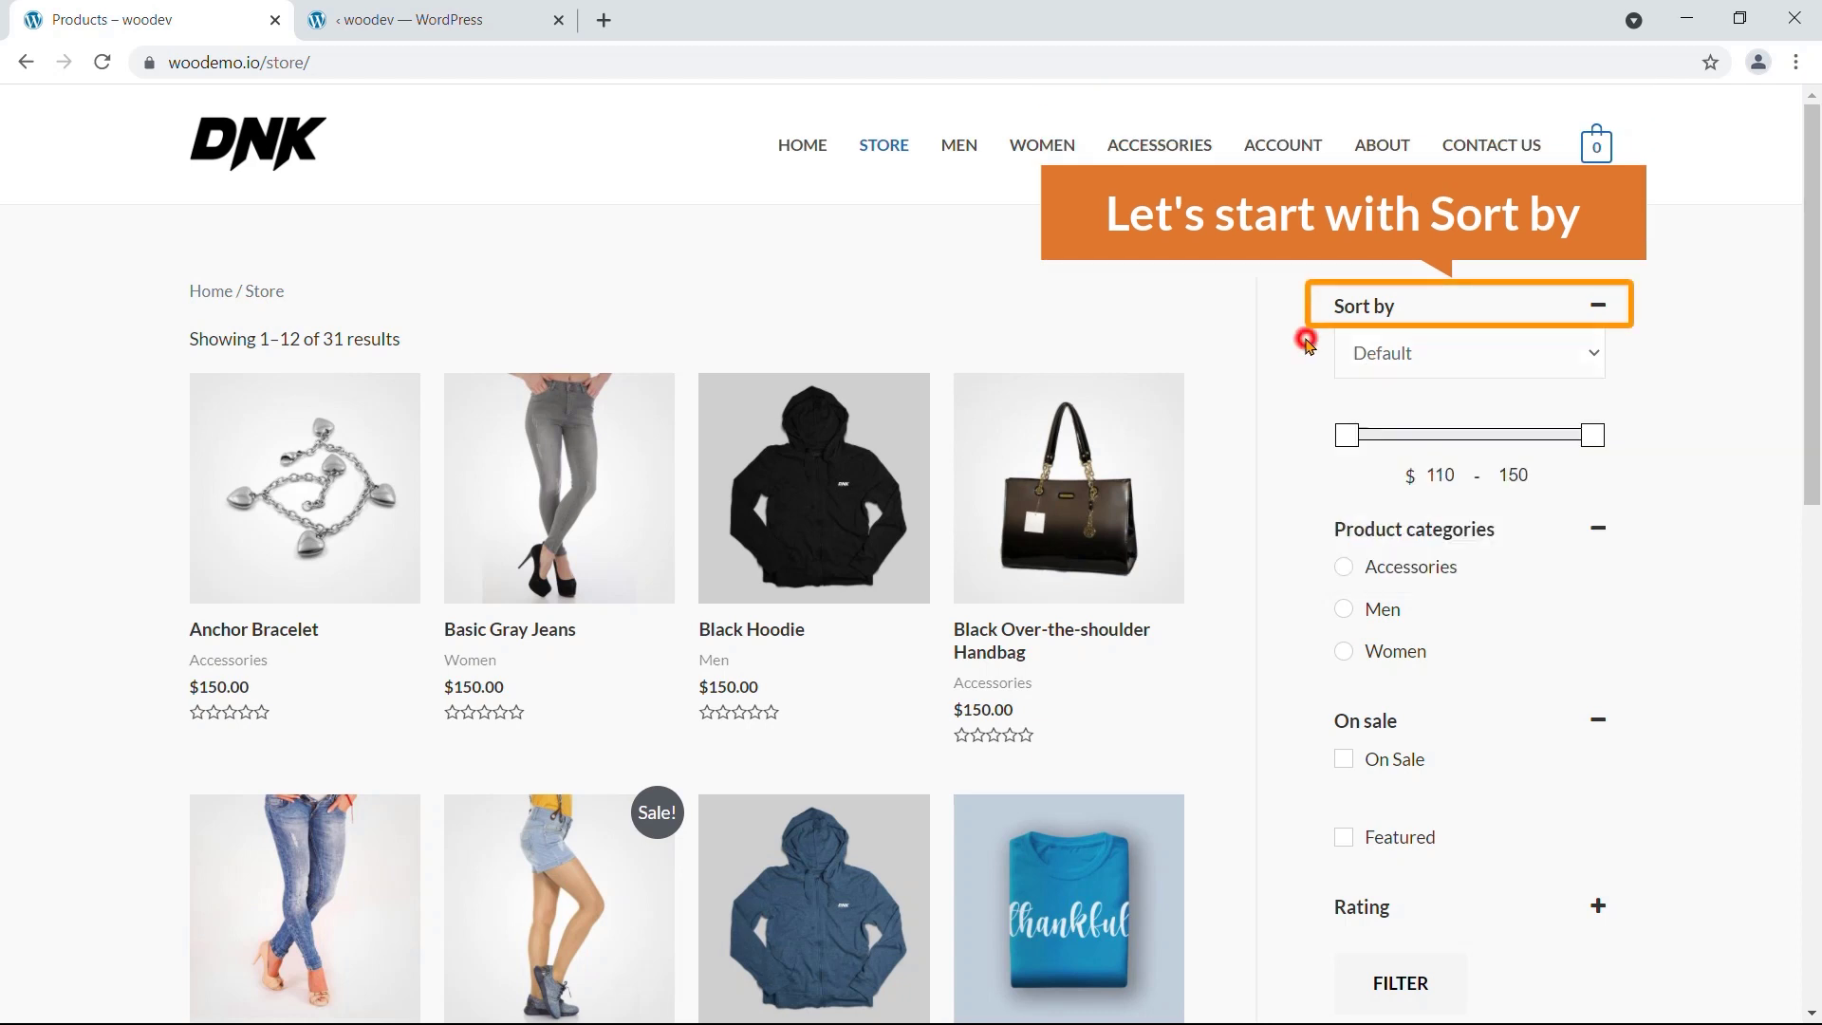
# Step: Return to the WordPress filter editor, add a Sort by filter and check its dropdown in the preview
pyautogui.click(502, 34)
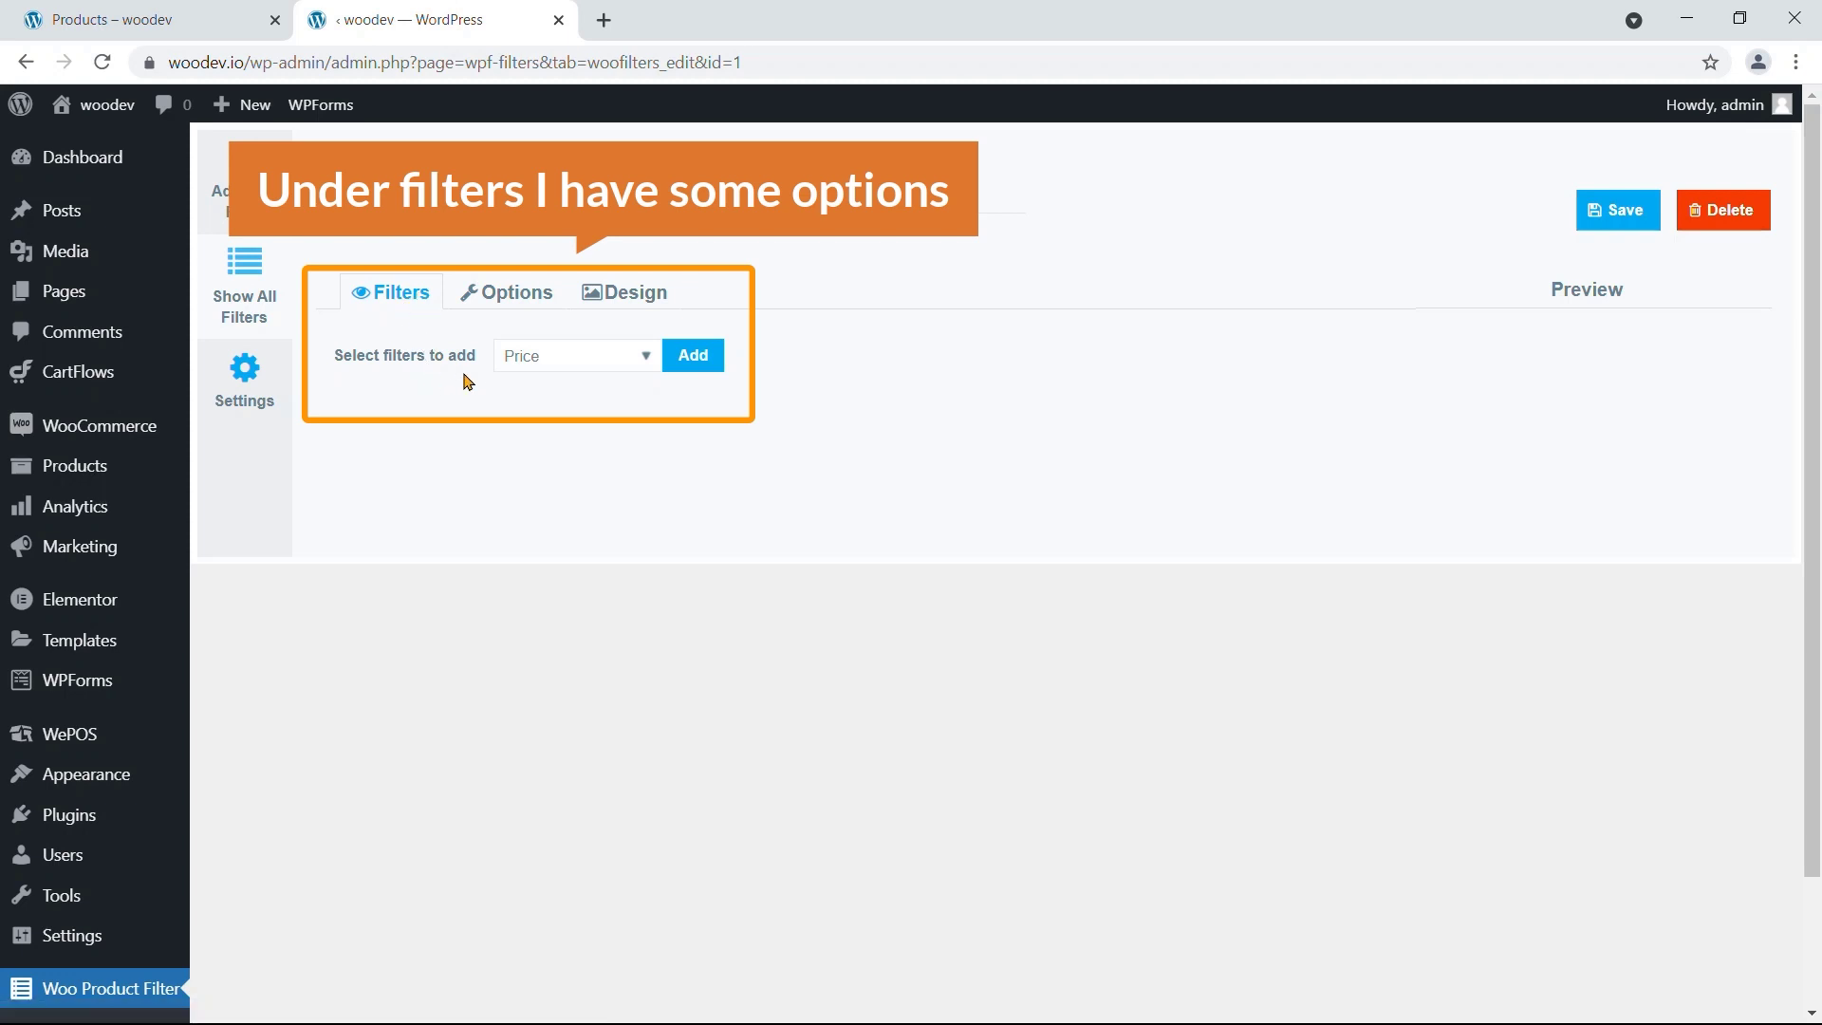
pyautogui.click(650, 361)
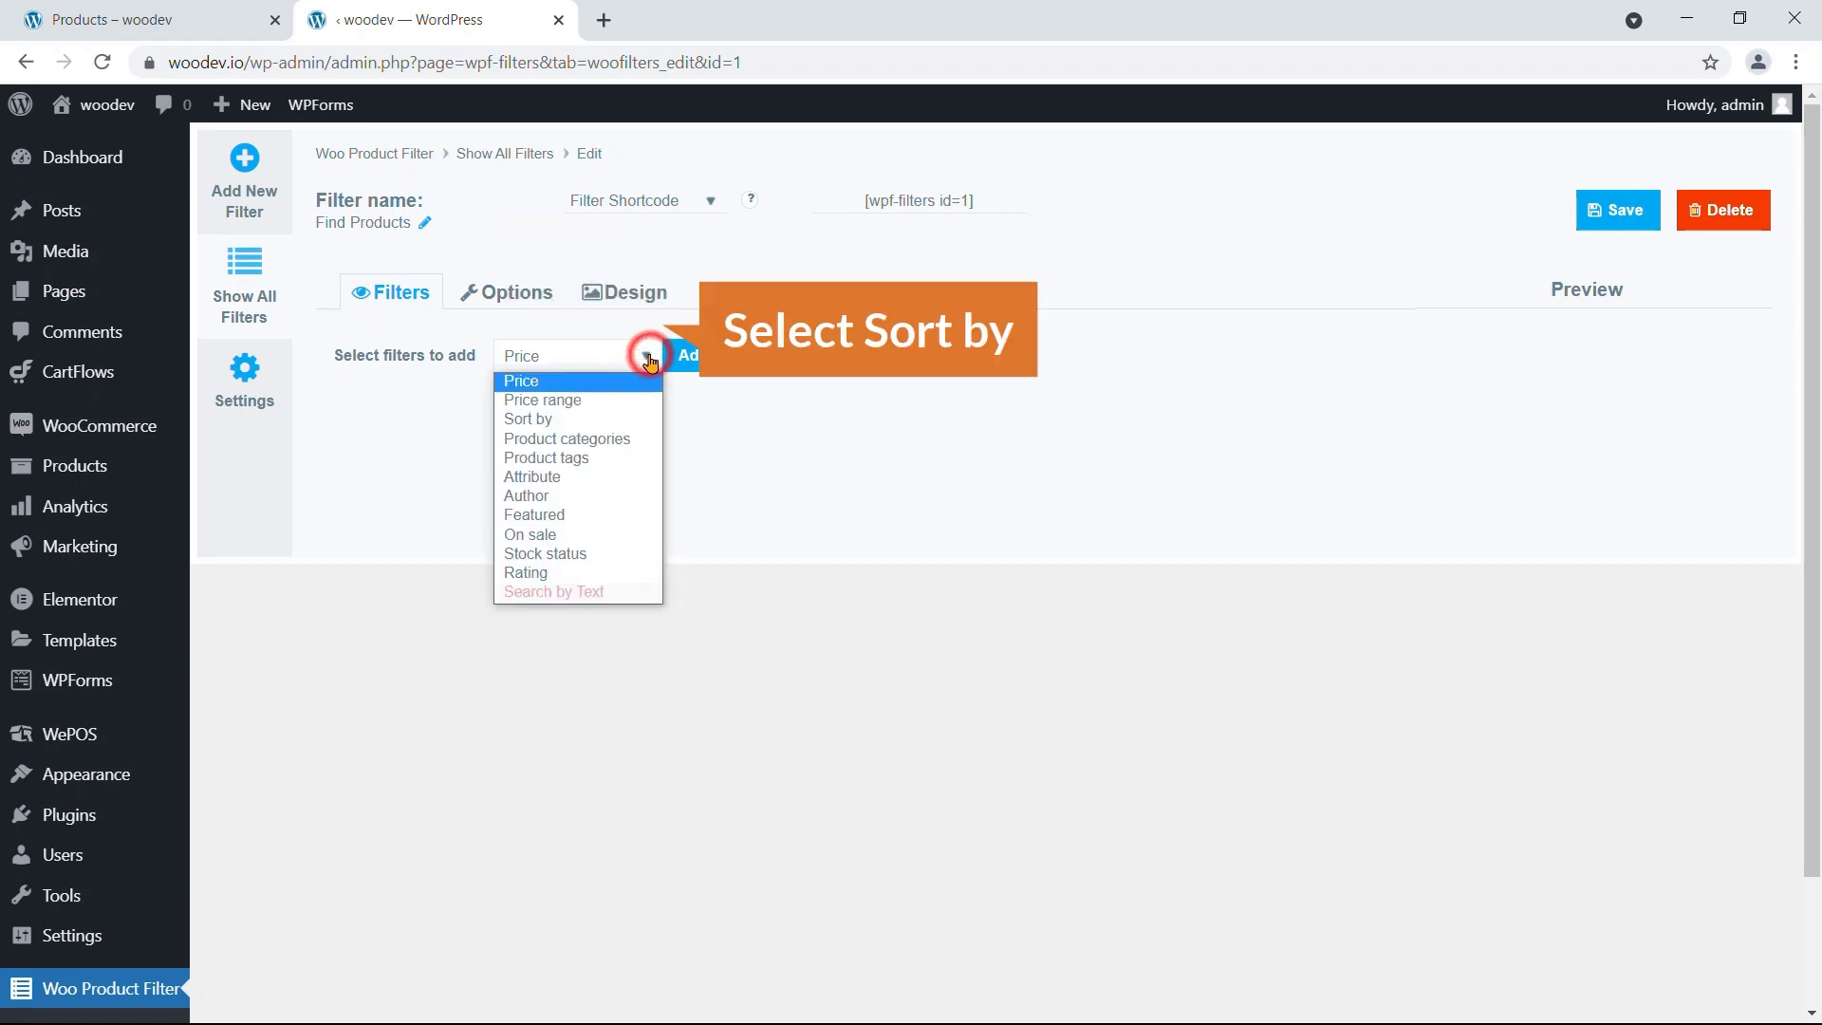
pyautogui.click(570, 416)
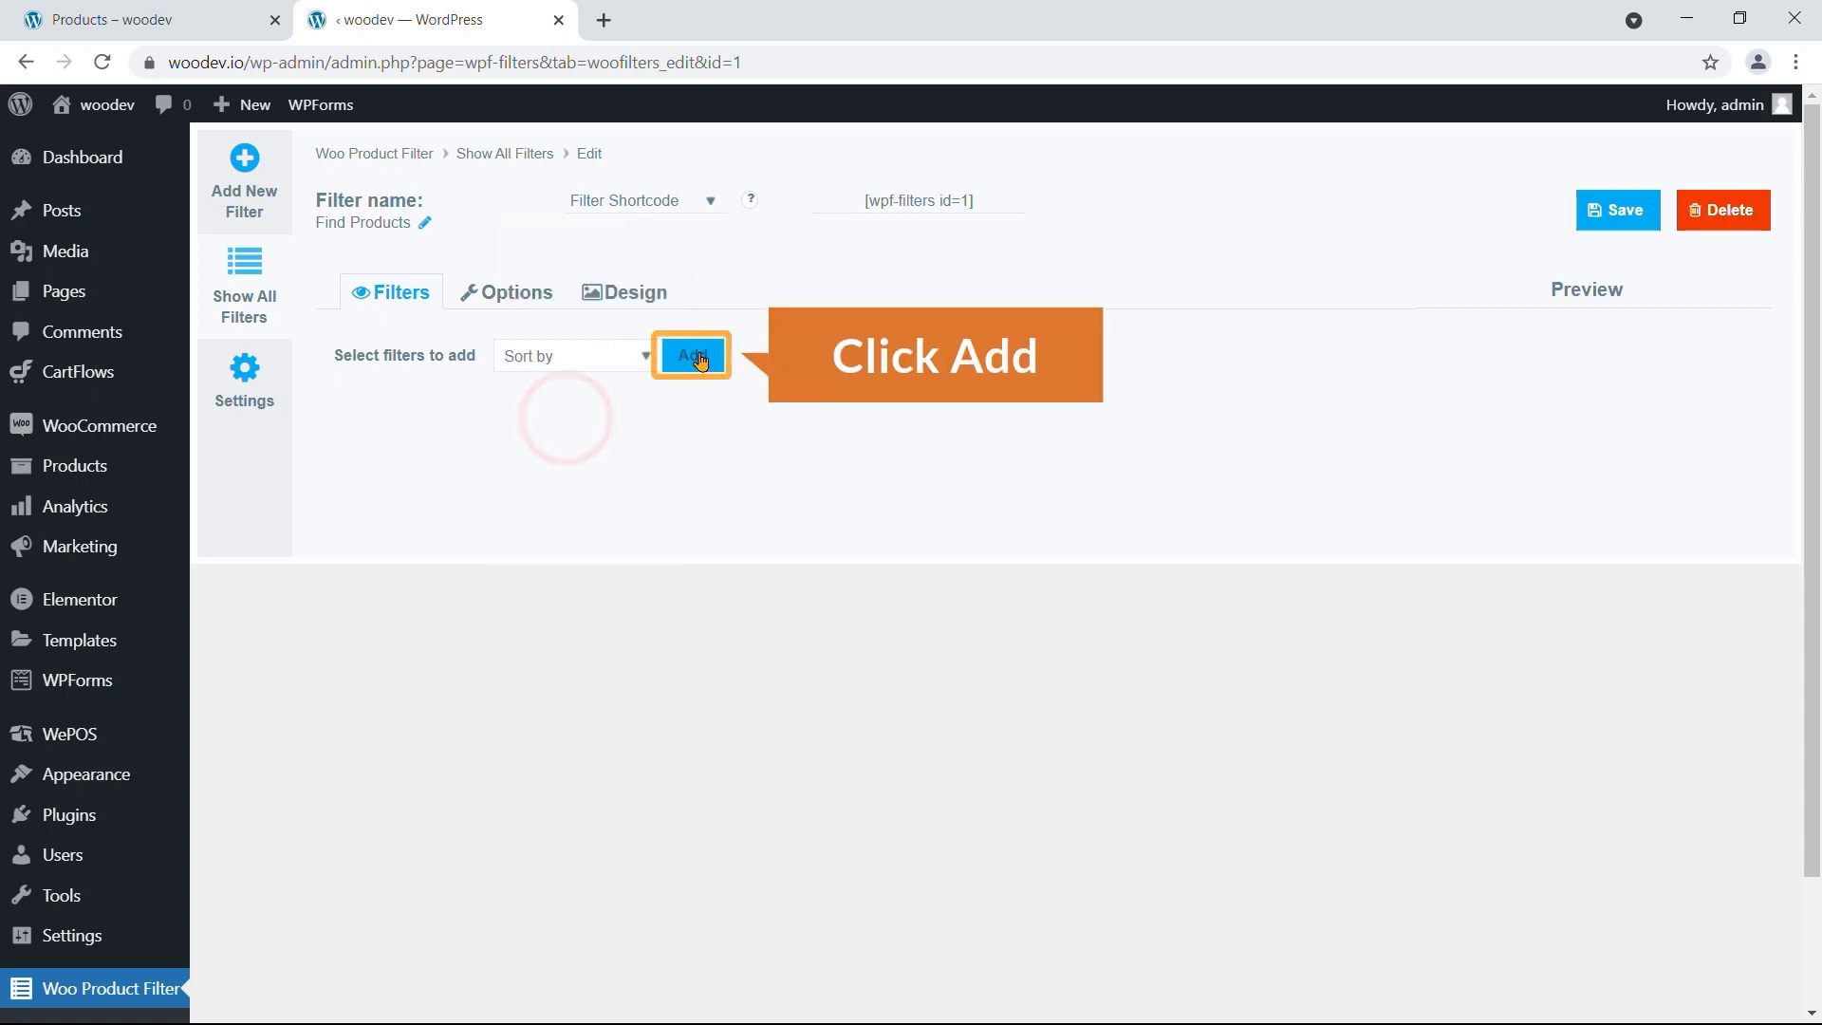
pyautogui.click(693, 360)
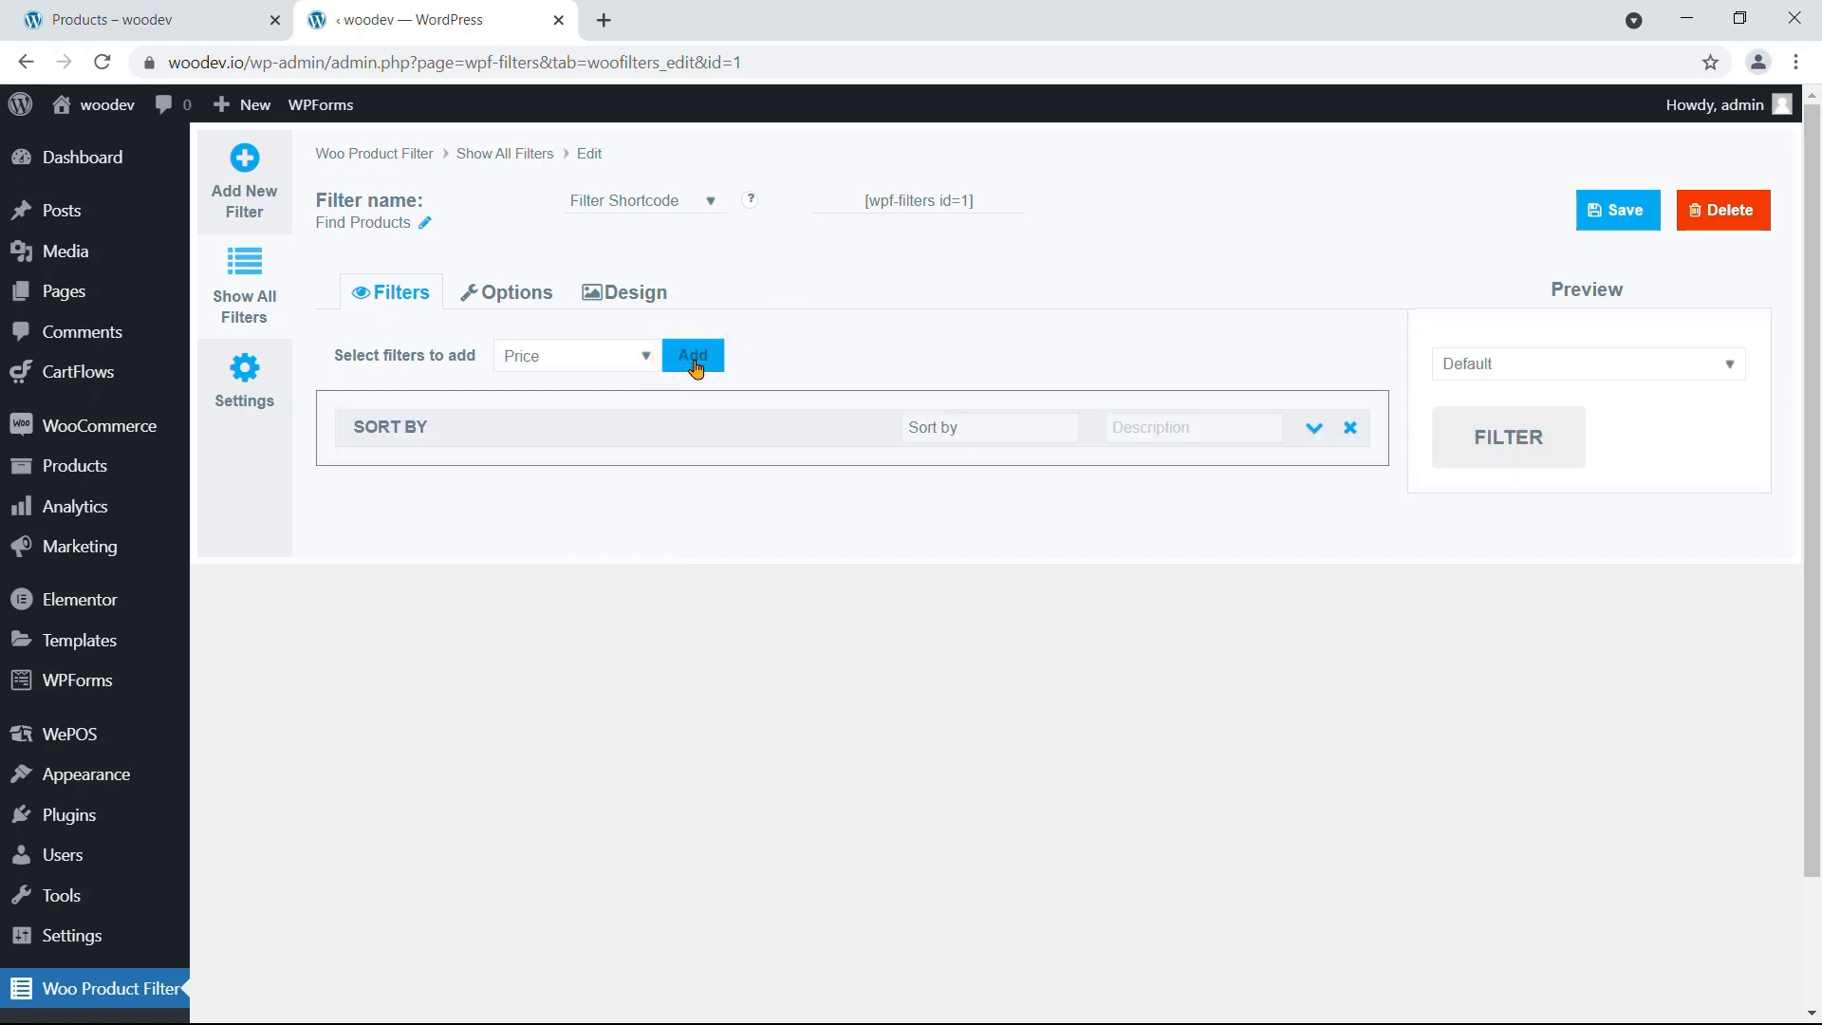
pyautogui.click(1663, 373)
pyautogui.click(1663, 373)
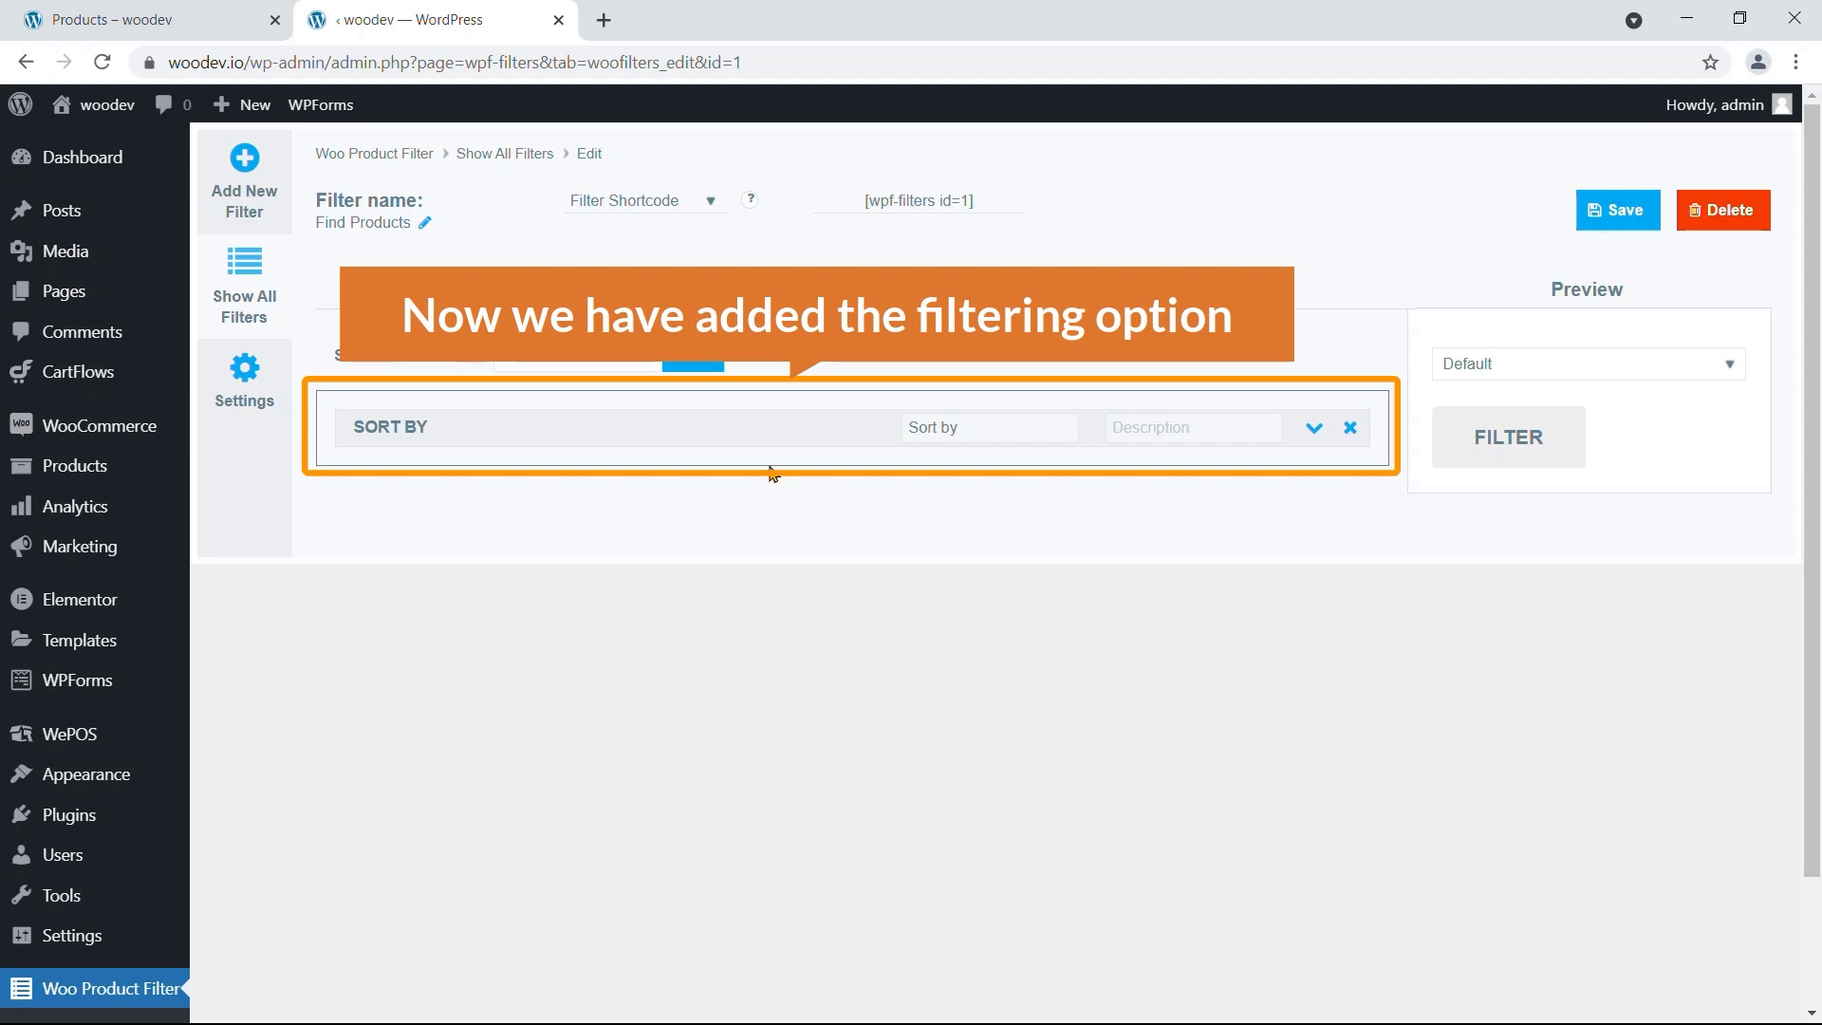
# Step: Set the Sort by filter's desktop title label to "Yes, show as close" and test expanding it in the preview
pyautogui.click(1315, 435)
pyautogui.scroll(-2, 969, 490)
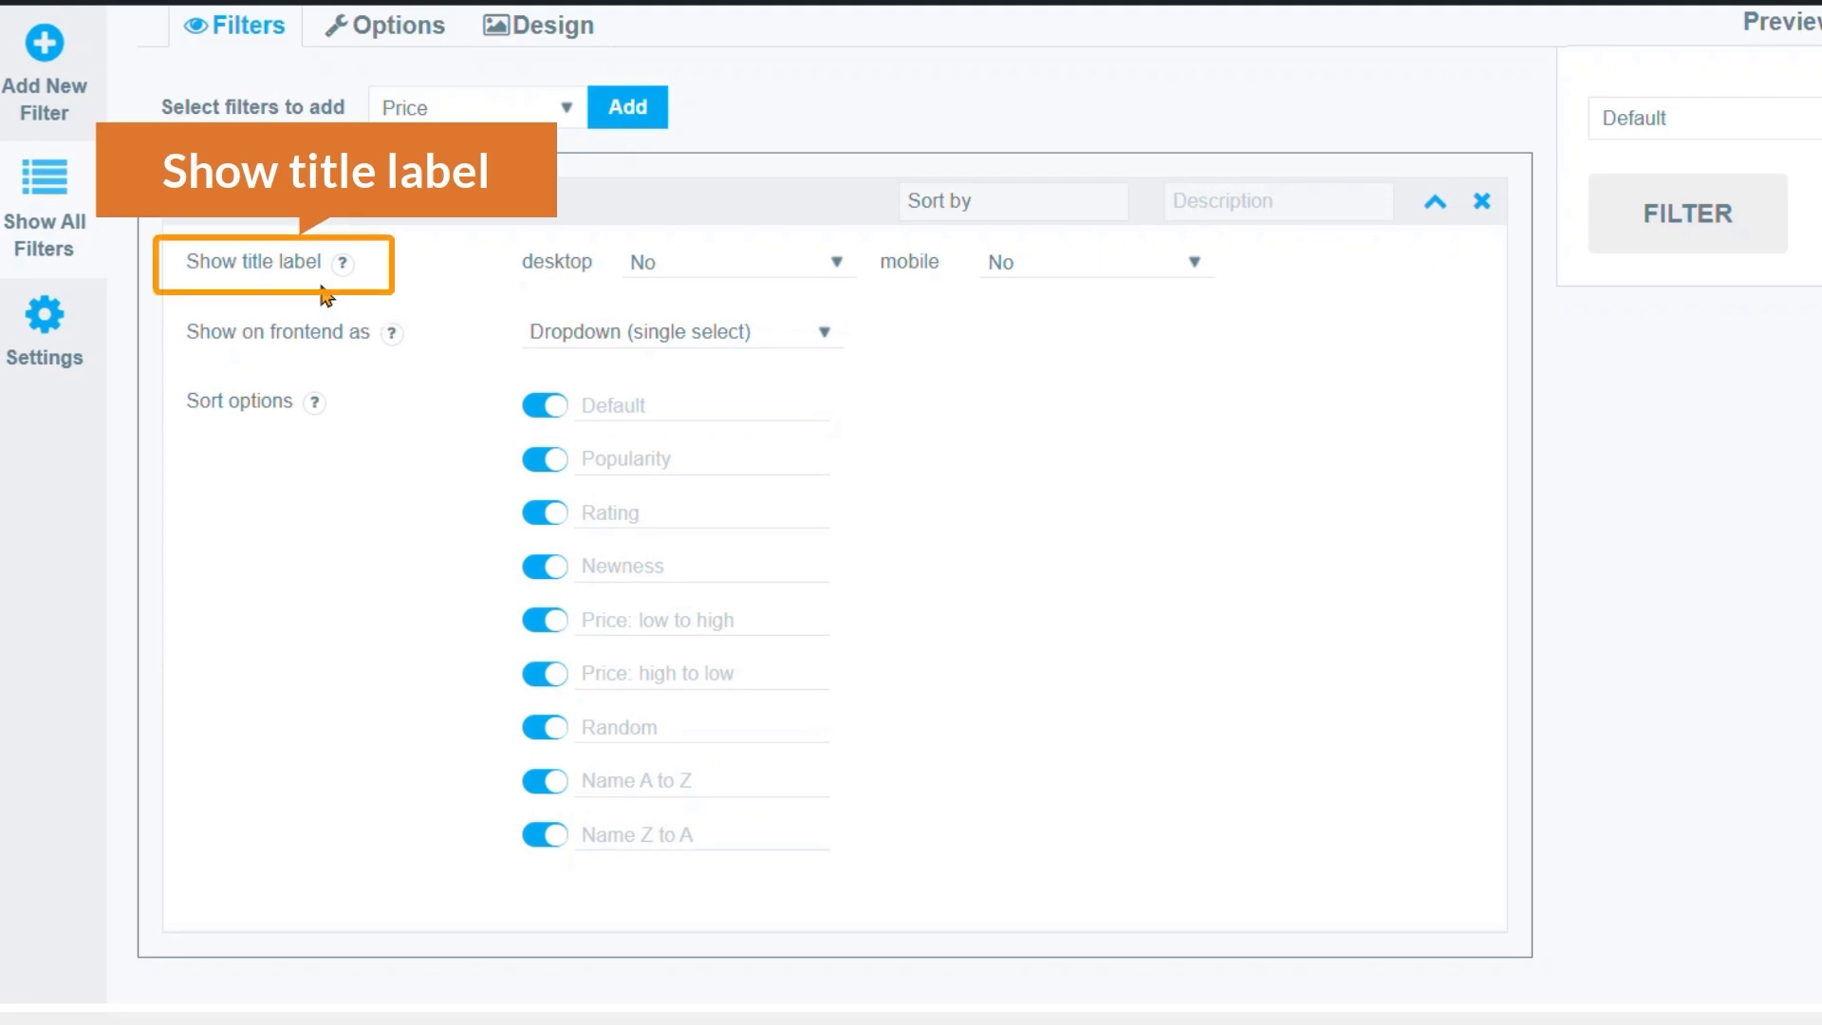
pyautogui.moveTo(343, 270)
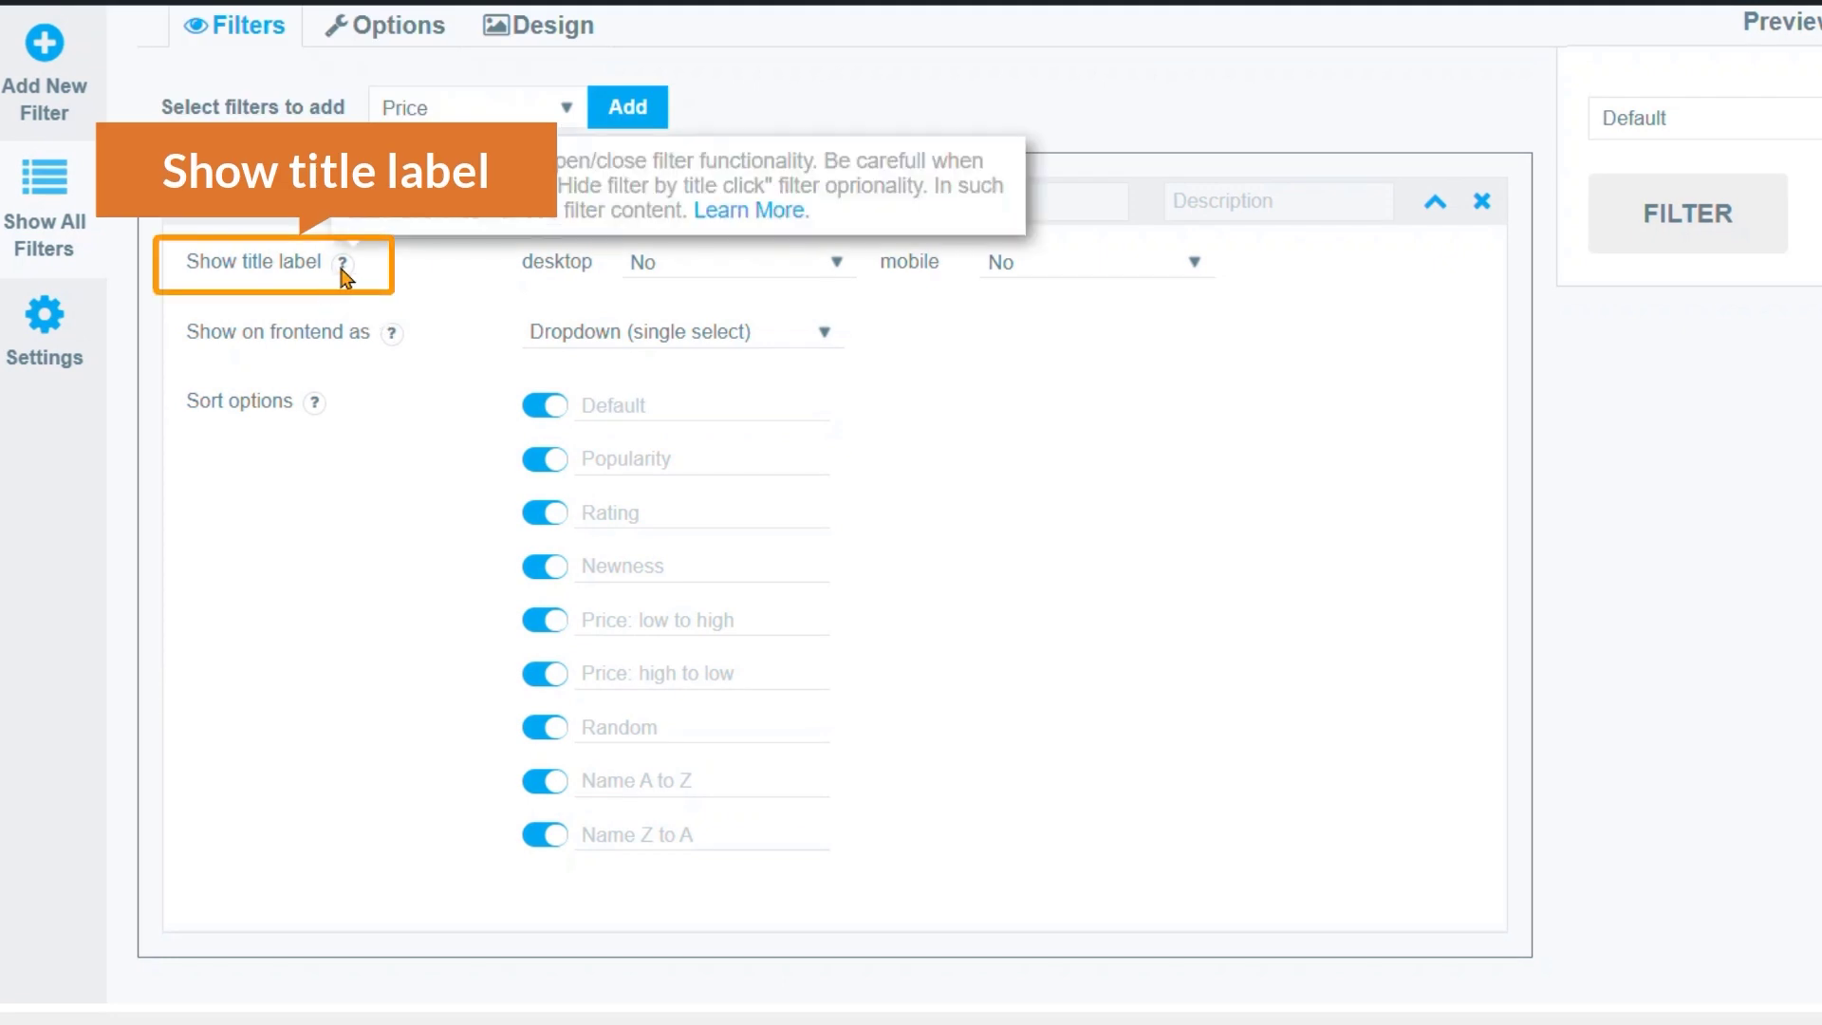
pyautogui.click(834, 268)
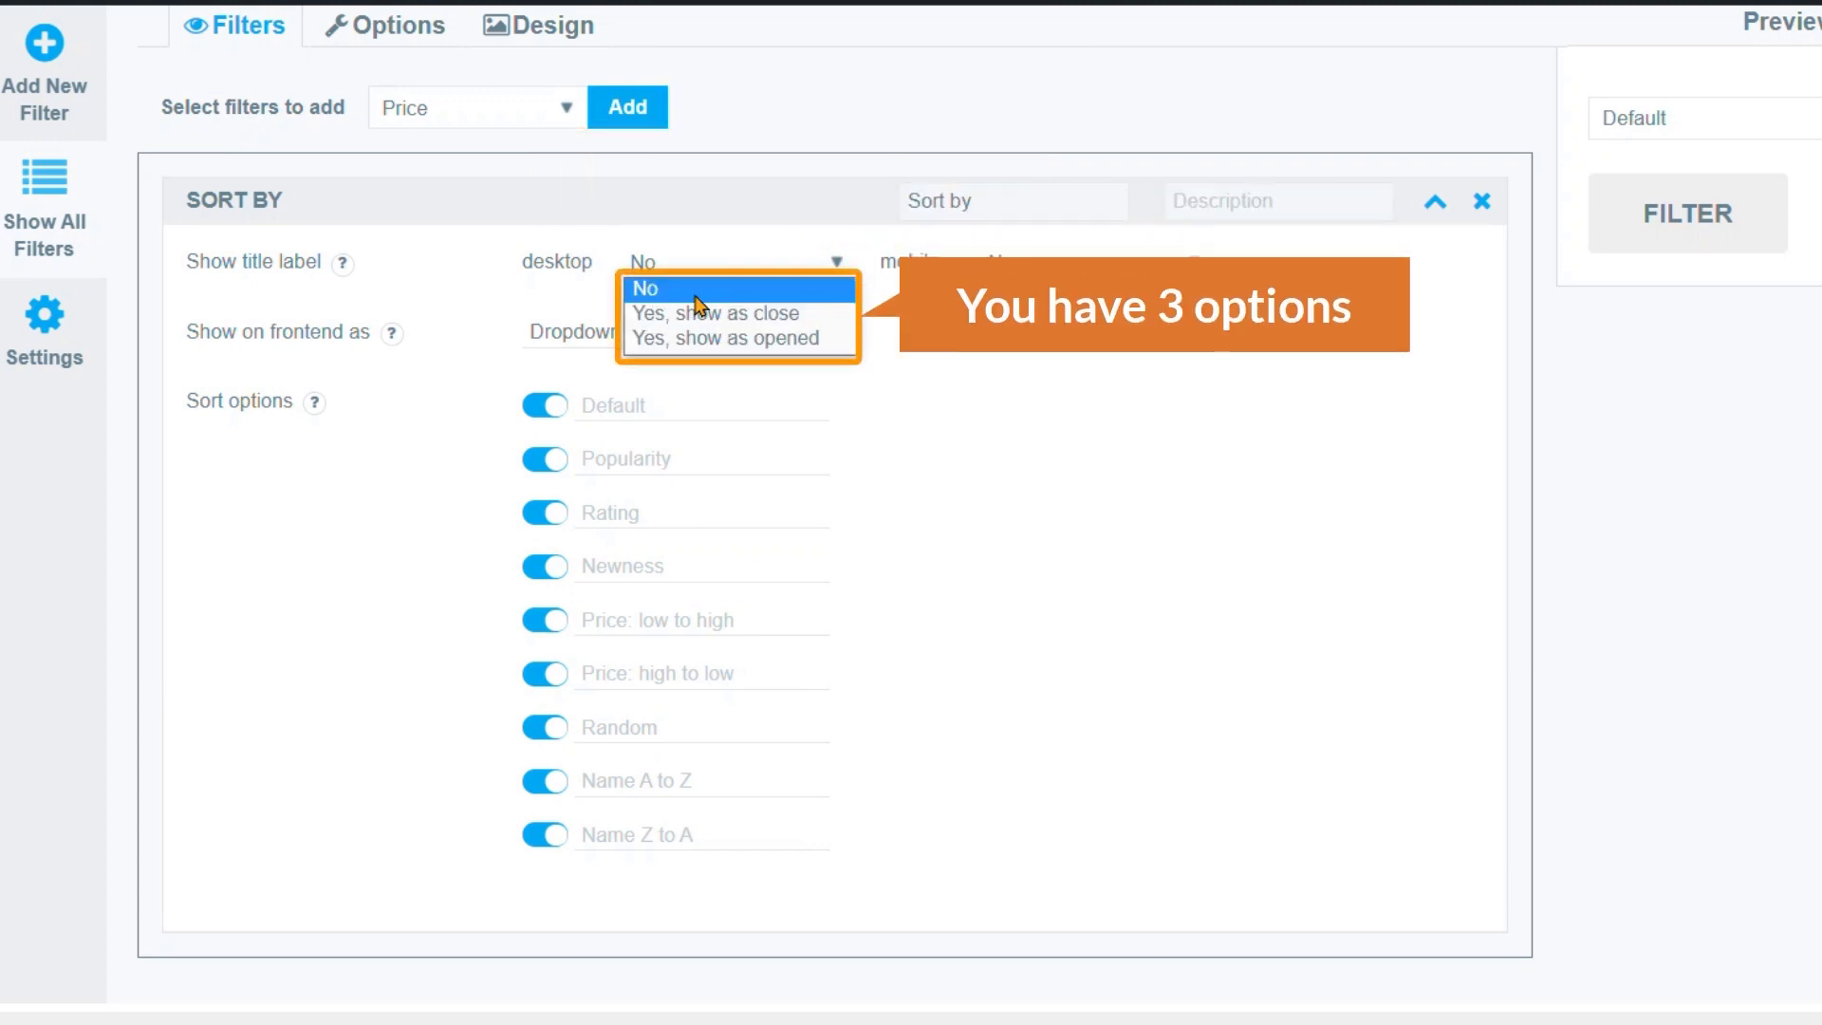
pyautogui.click(758, 315)
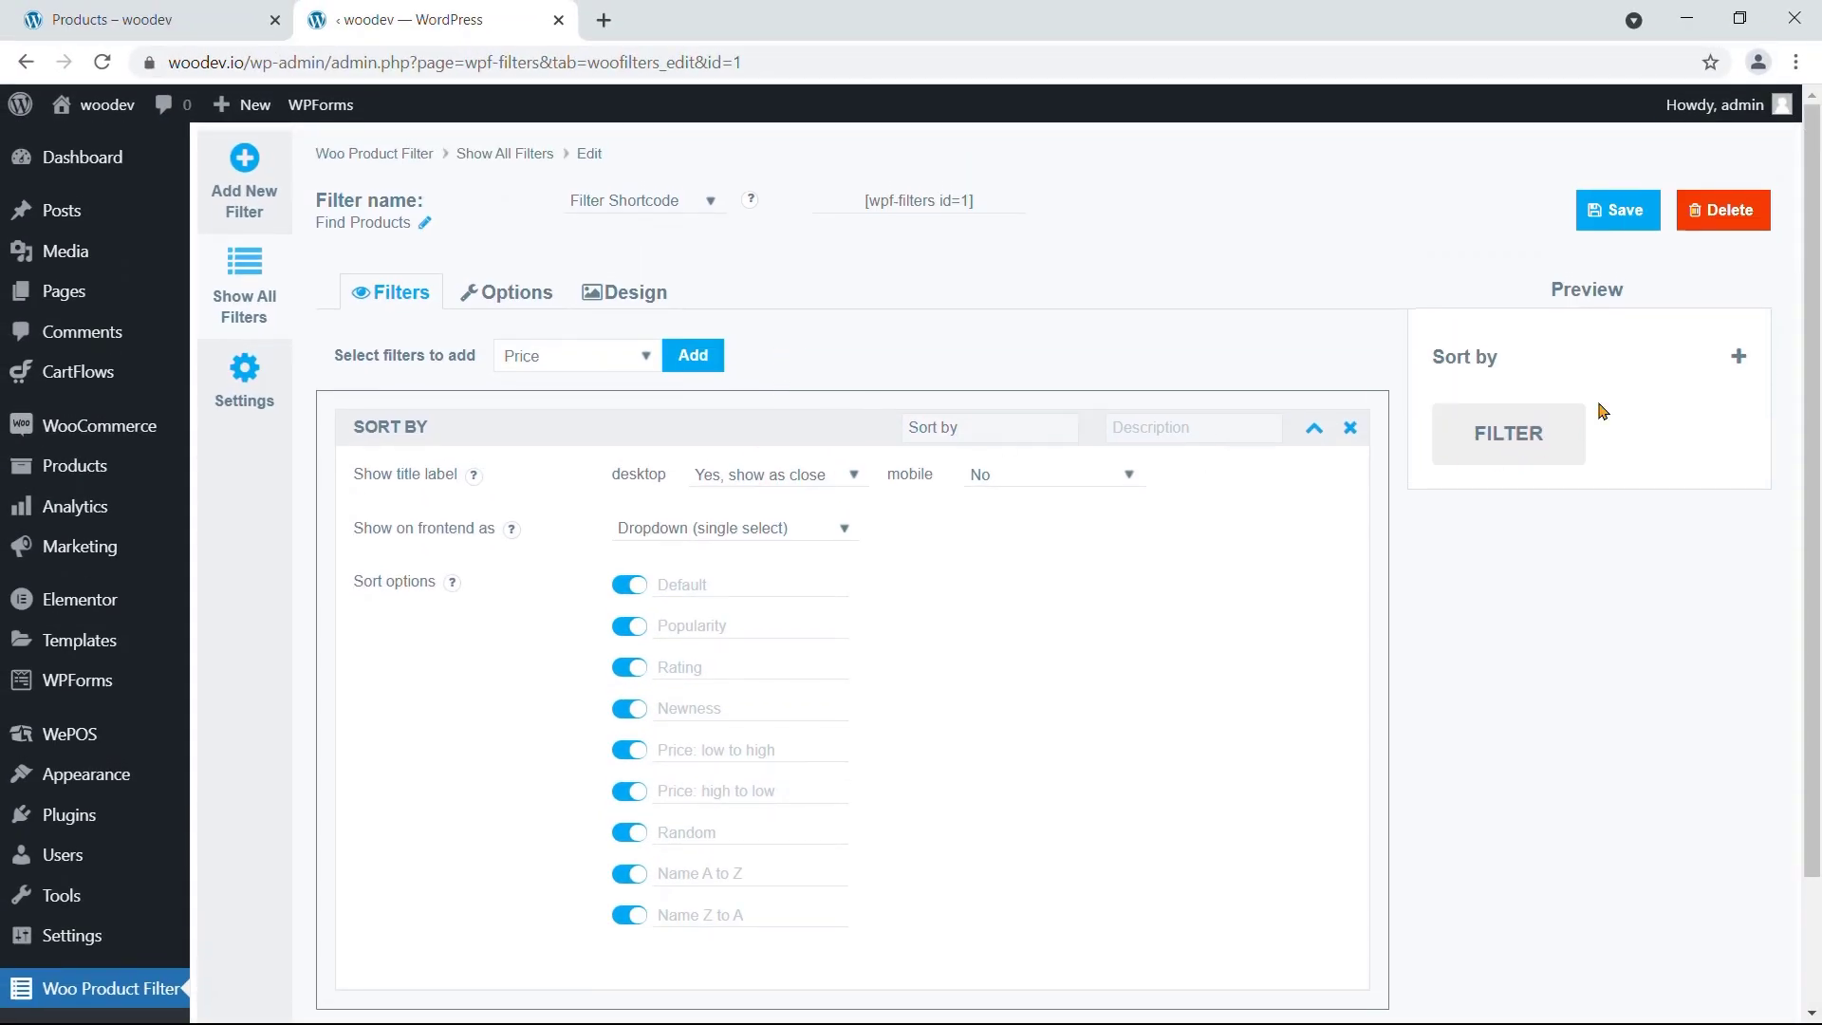
pyautogui.click(1739, 358)
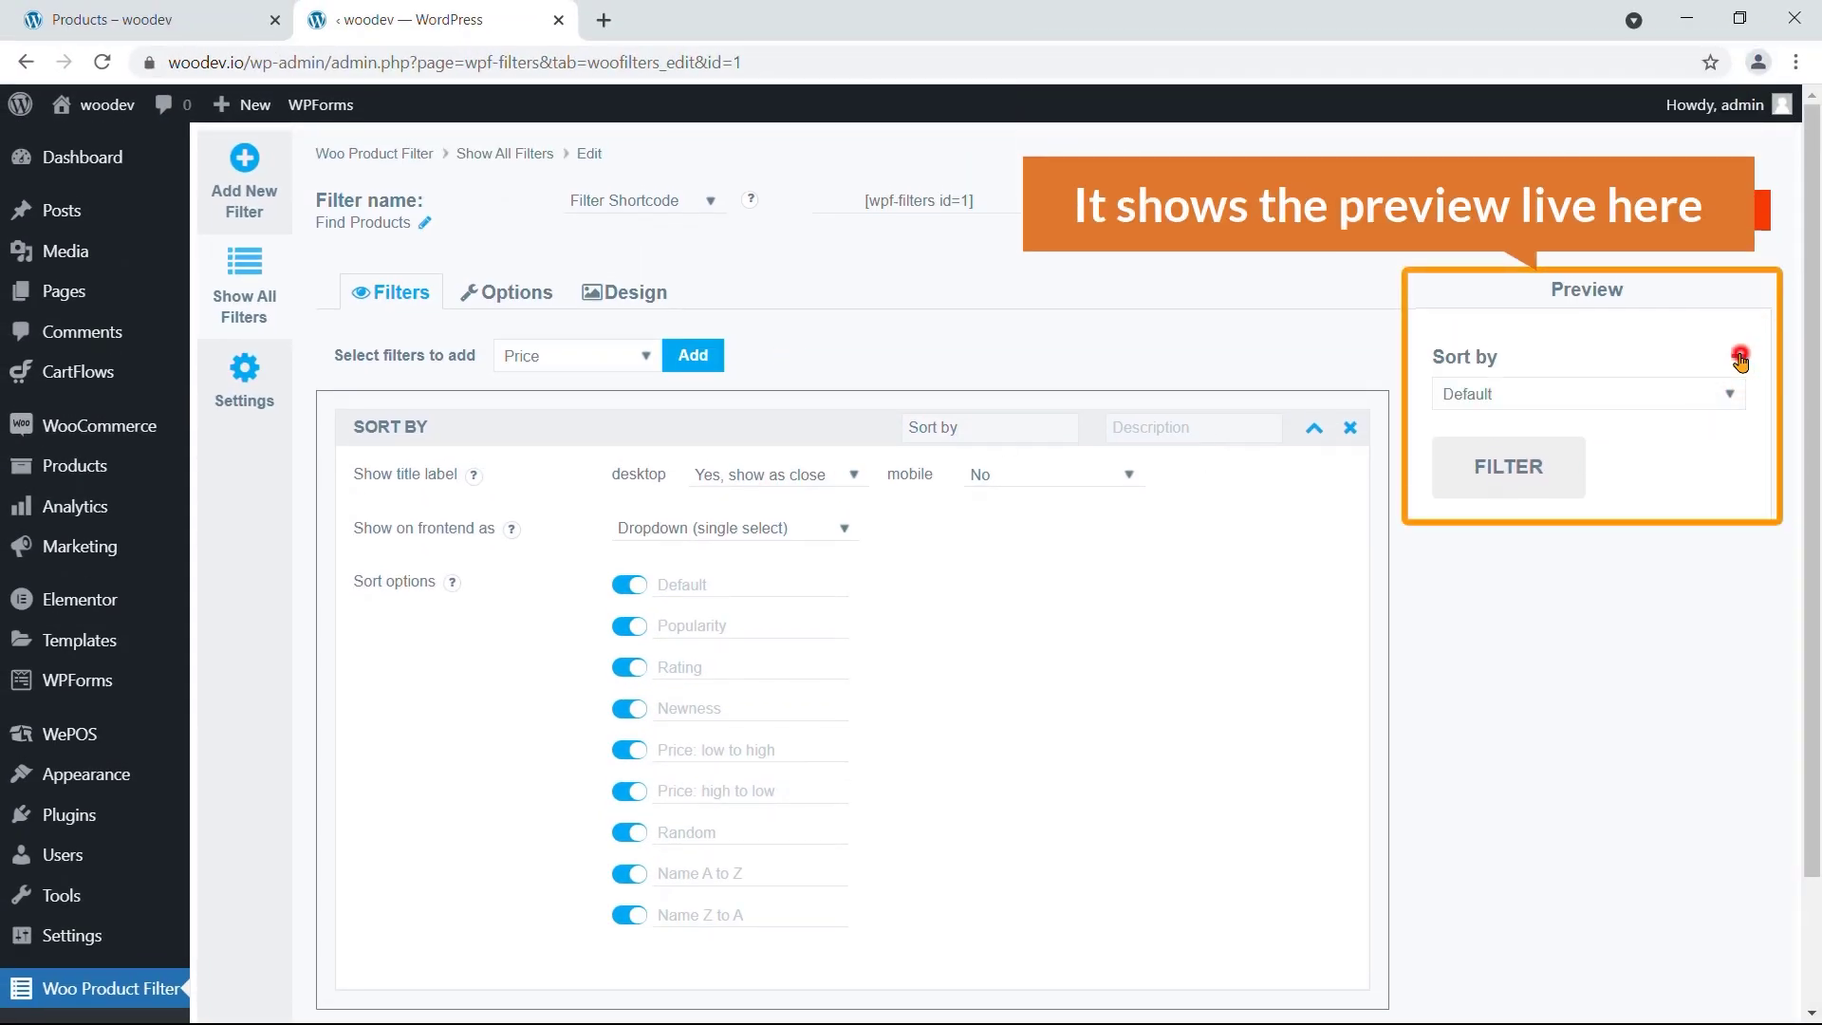
pyautogui.click(1739, 357)
# Step: Try "Yes, show as opened" for the Sort by desktop title label, check the preview and return to "Yes, show as close"
pyautogui.click(849, 474)
pyautogui.click(805, 538)
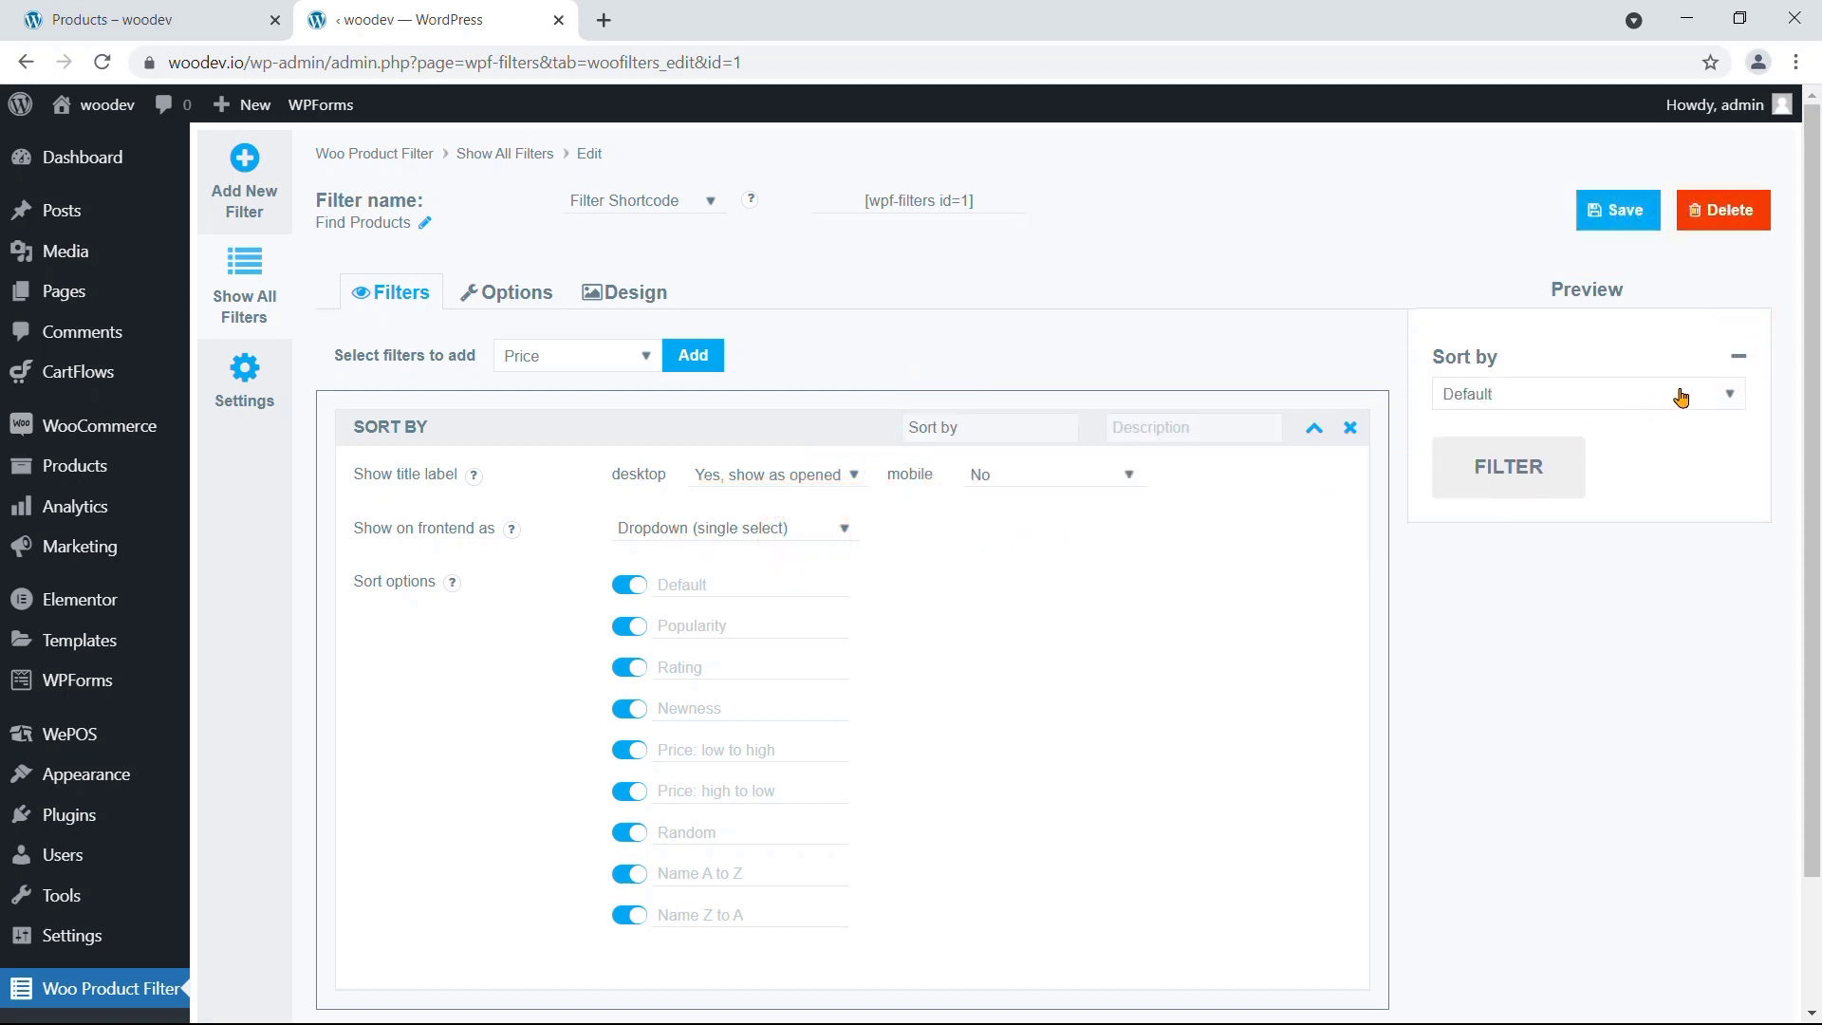
pyautogui.click(1734, 398)
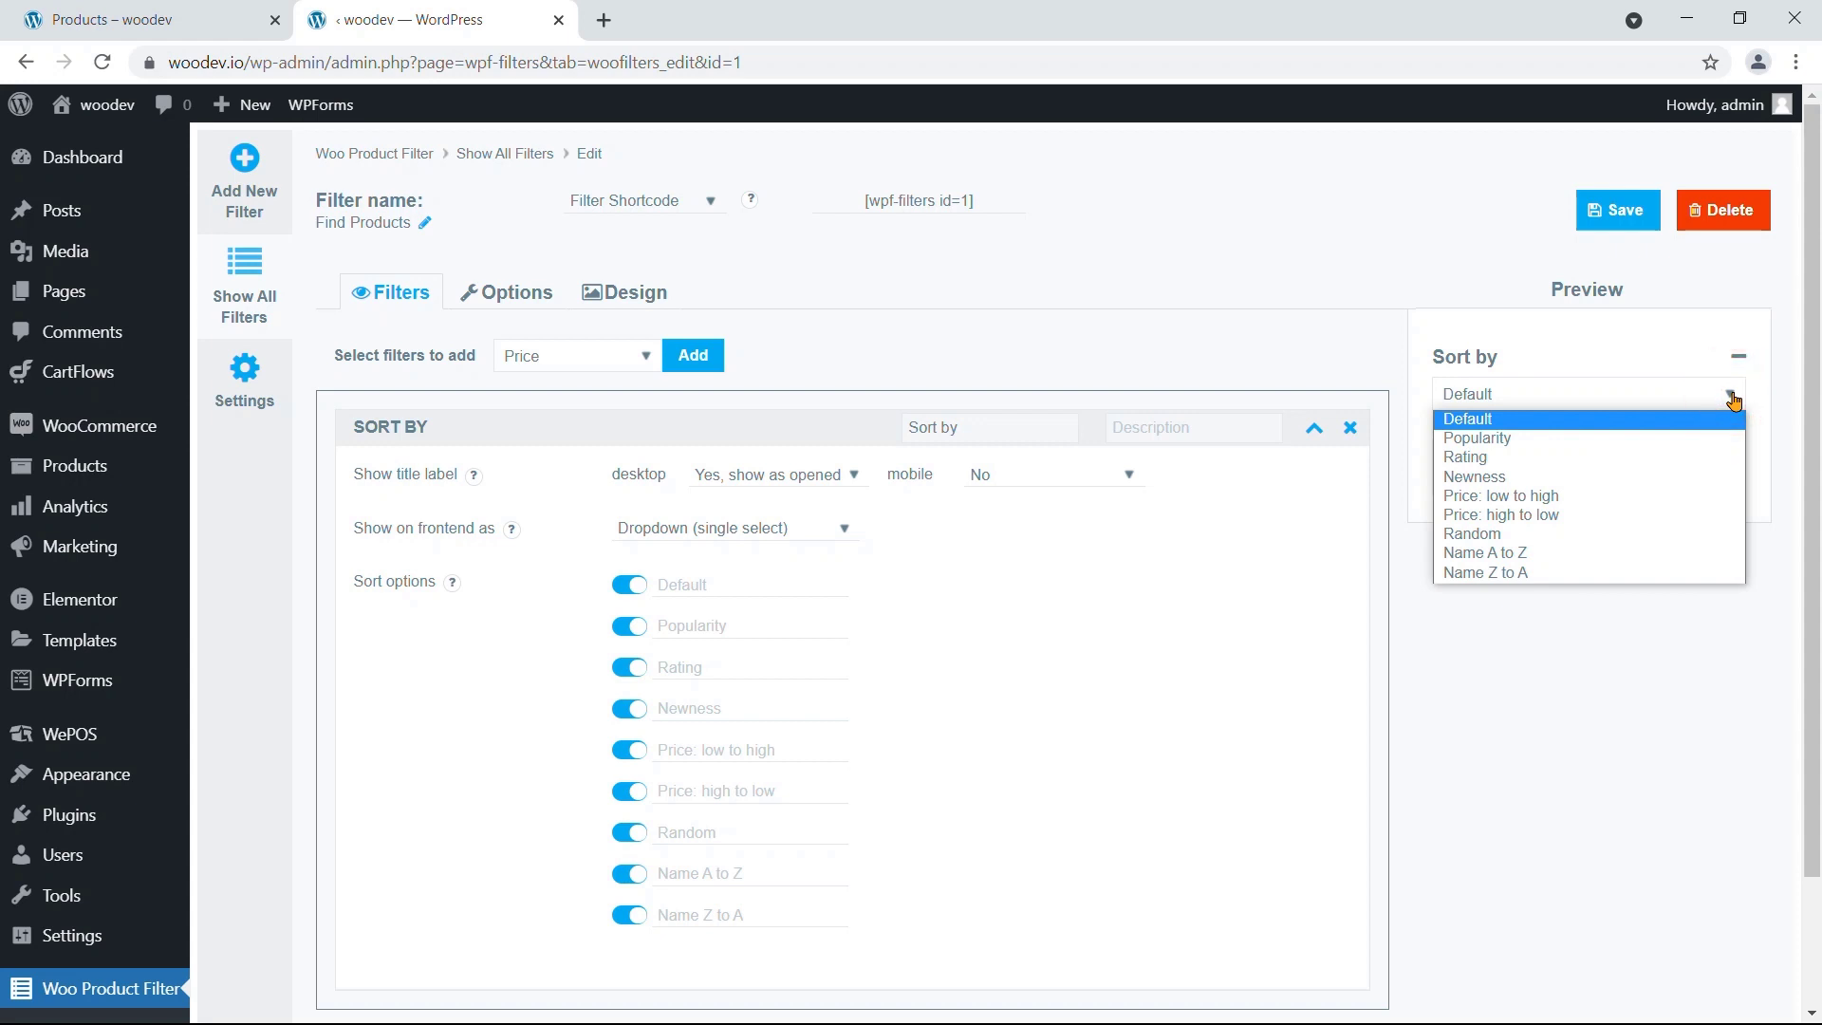
pyautogui.click(851, 476)
pyautogui.click(824, 514)
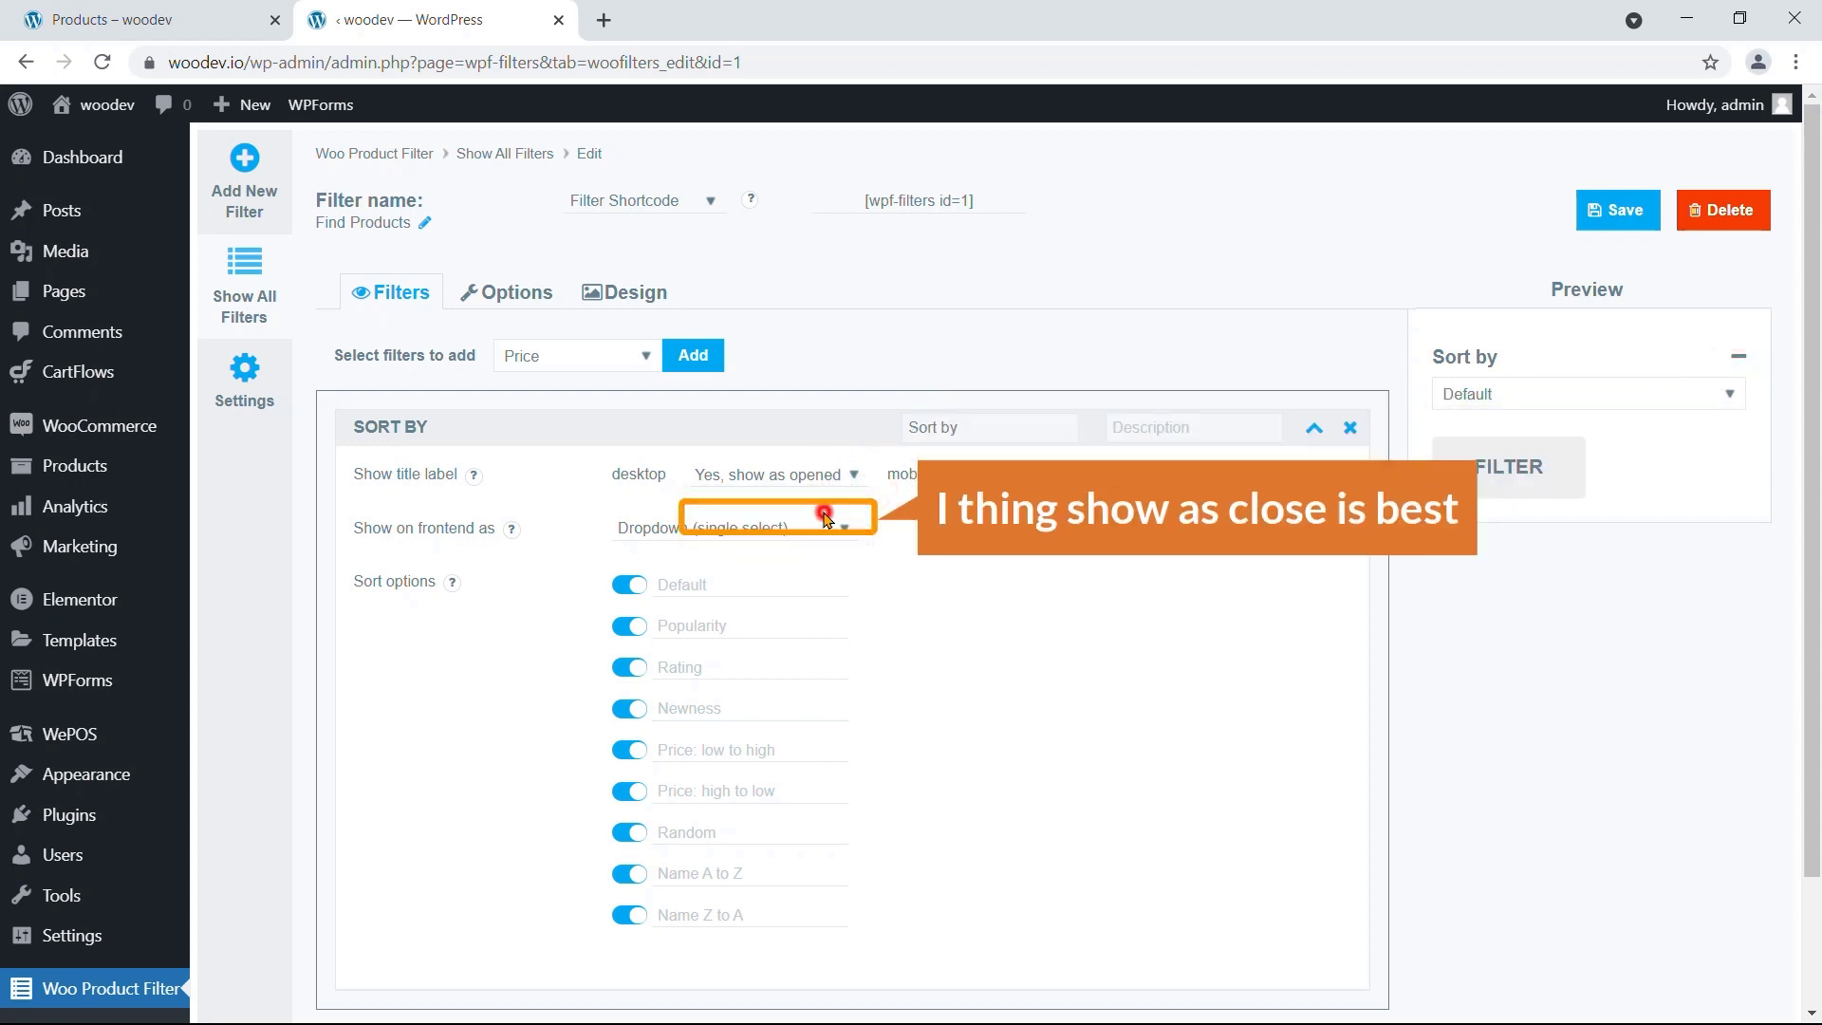
# Step: Review the mobile title label choices for the Sort by filter and keep "No"
pyautogui.click(989, 533)
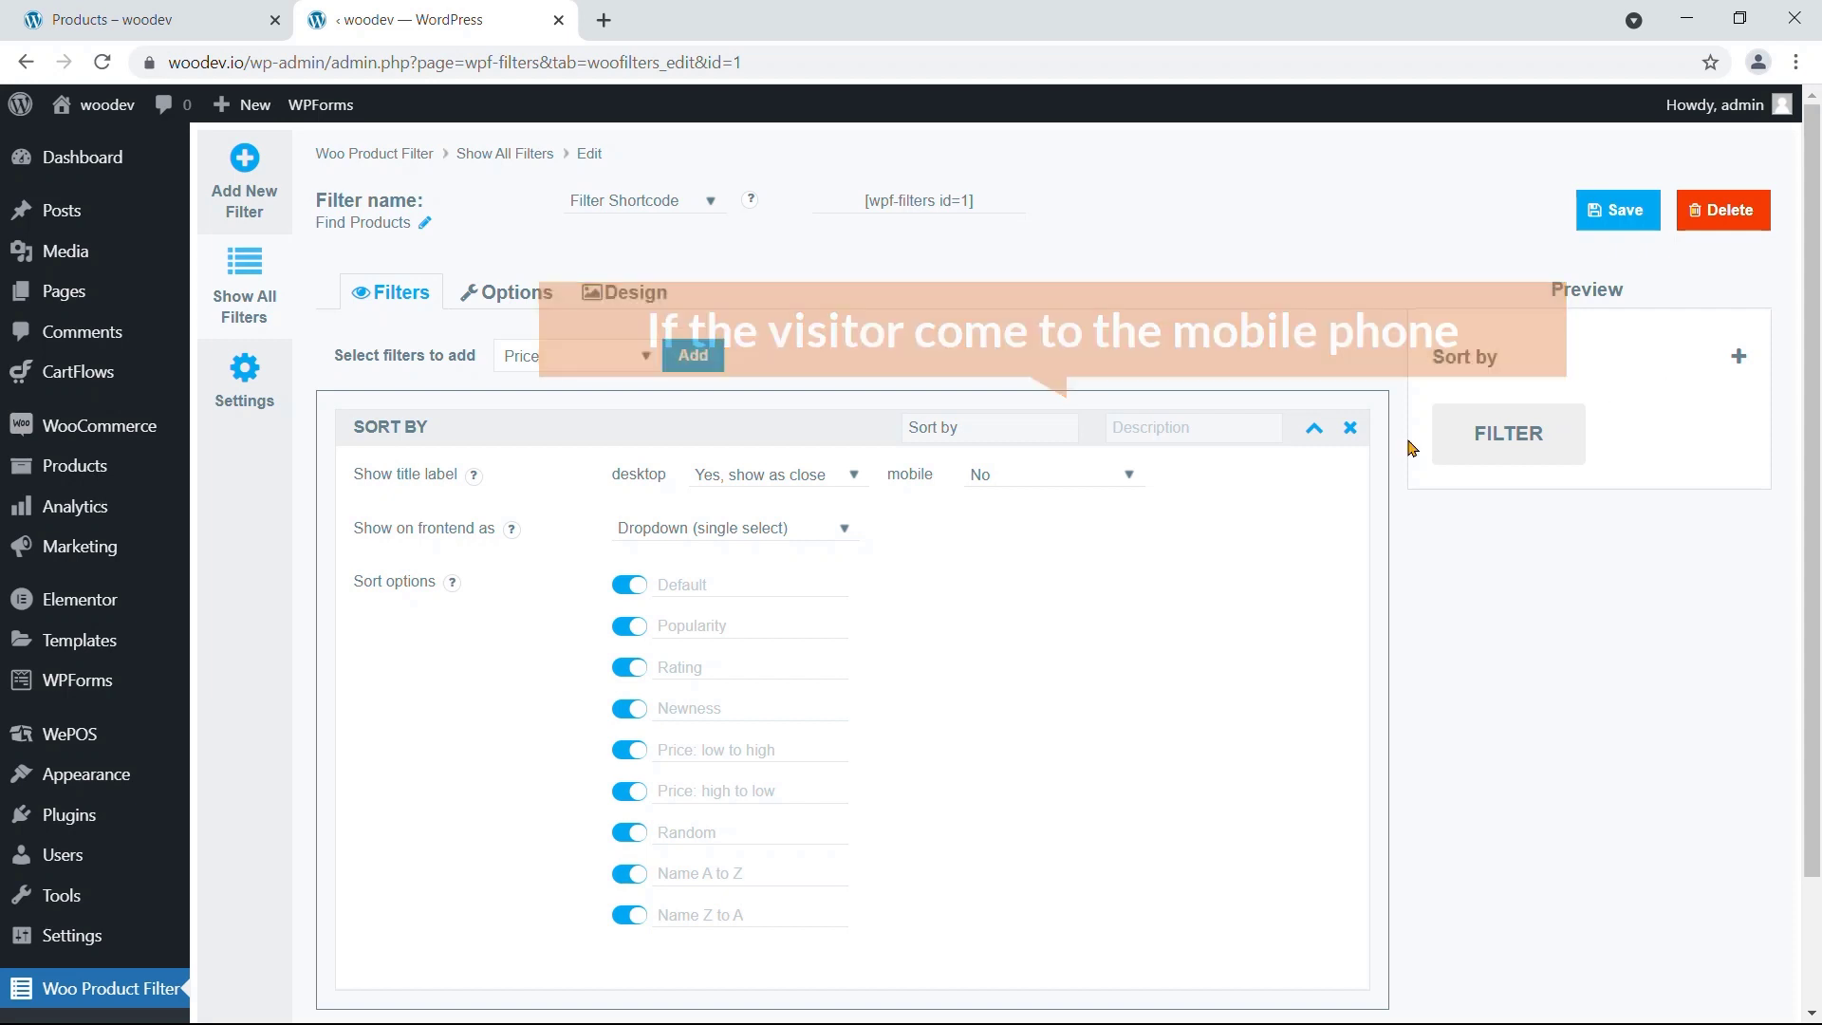
pyautogui.click(1128, 478)
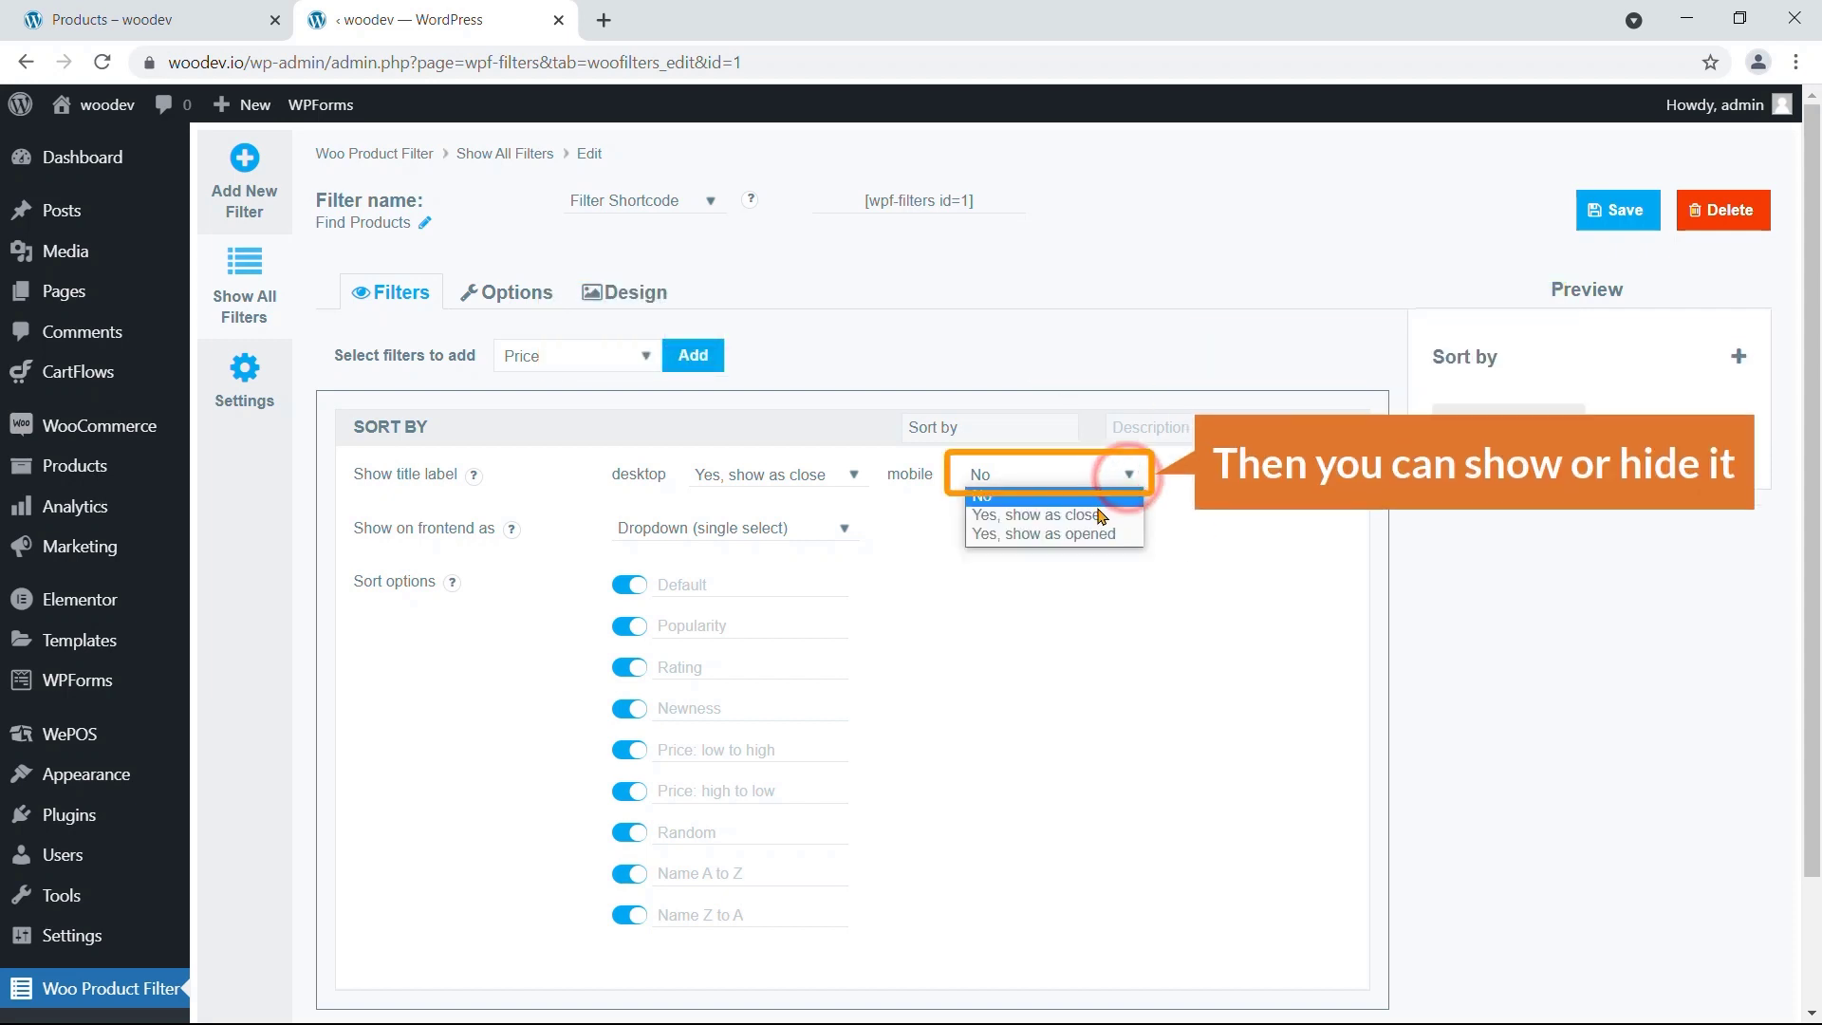
pyautogui.click(1220, 527)
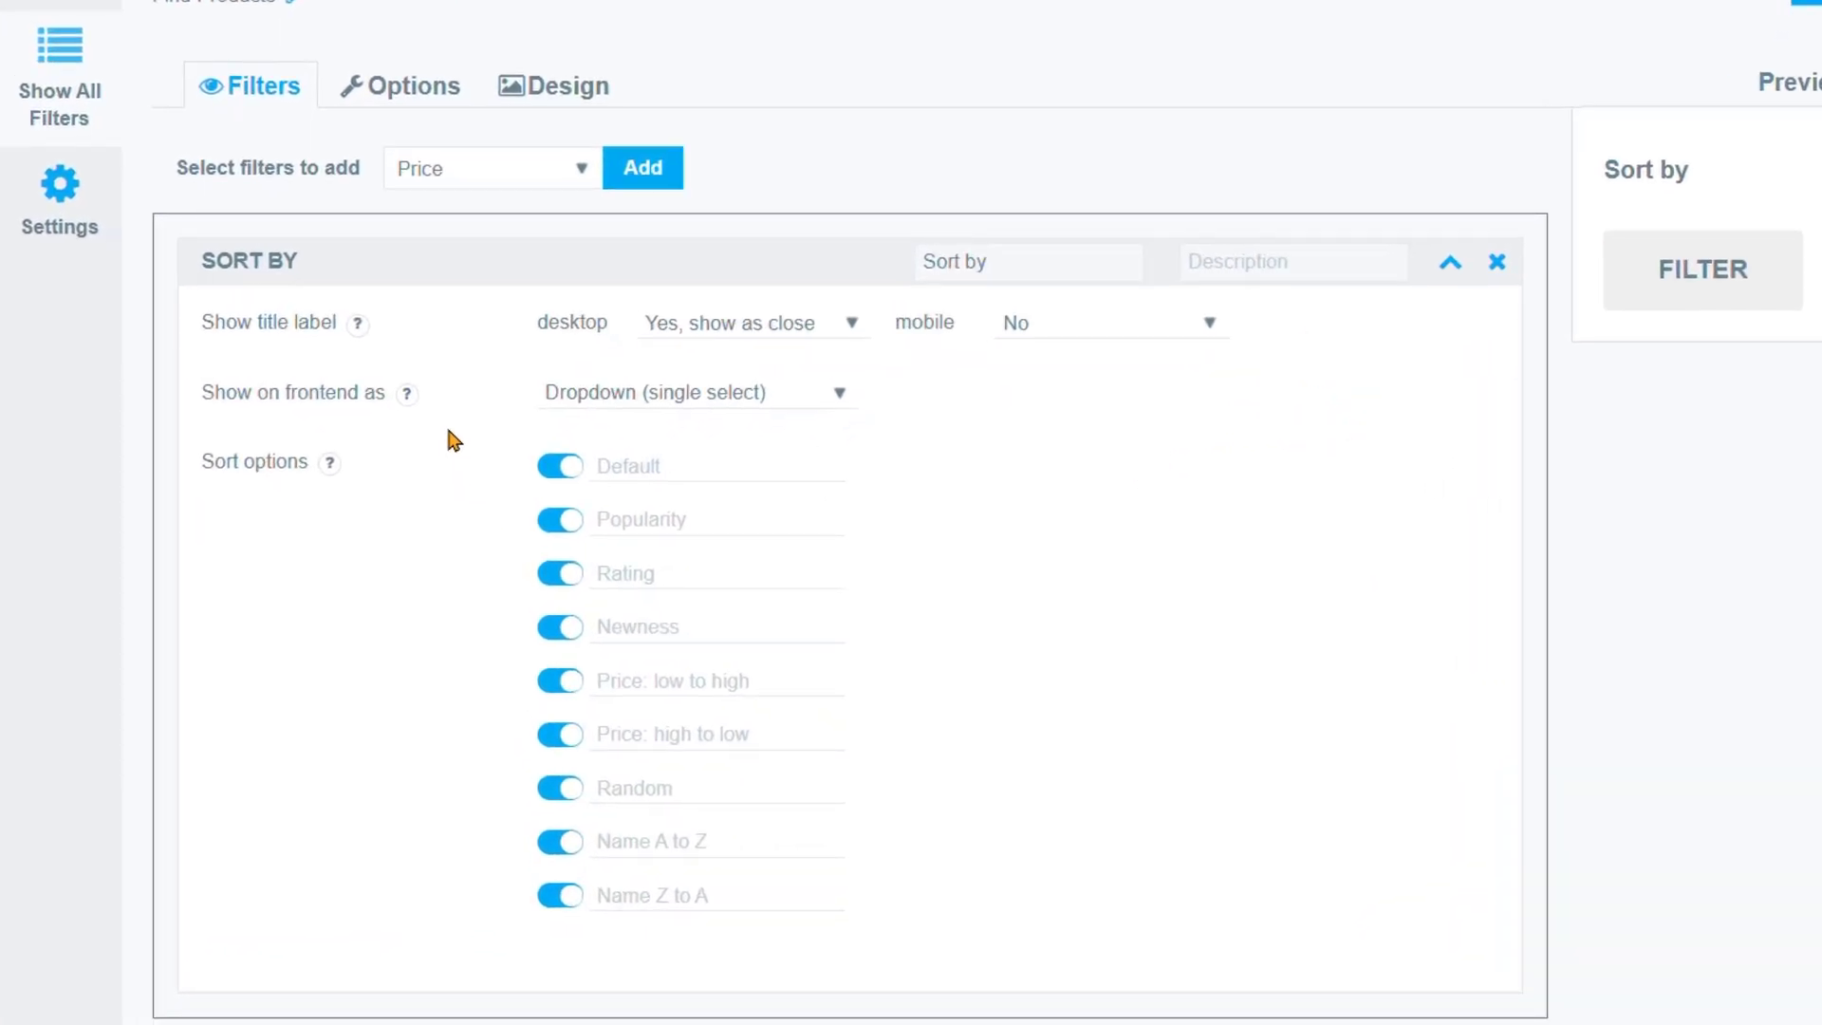
# Step: Try "Radiobuttons list (single select)" as the Sort by frontend display, check the preview, return to "Dropdown (single select)" and check the preview again
pyautogui.click(701, 394)
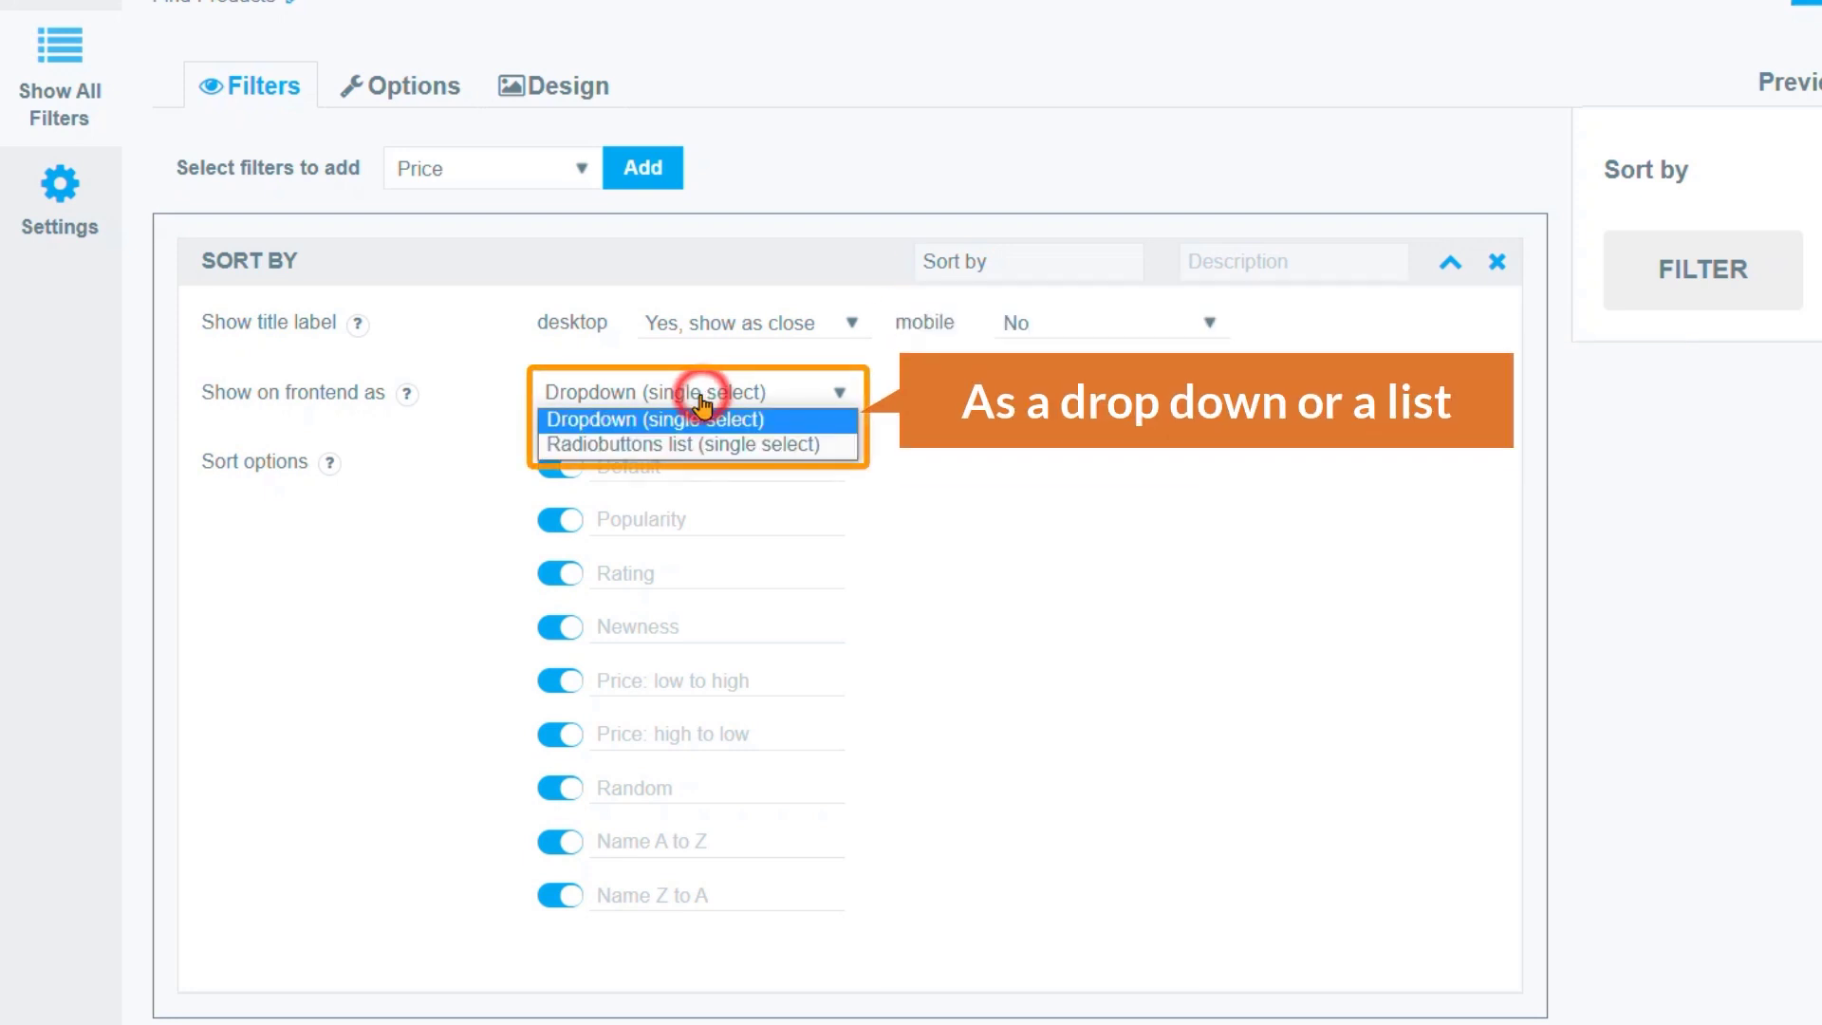
pyautogui.click(750, 442)
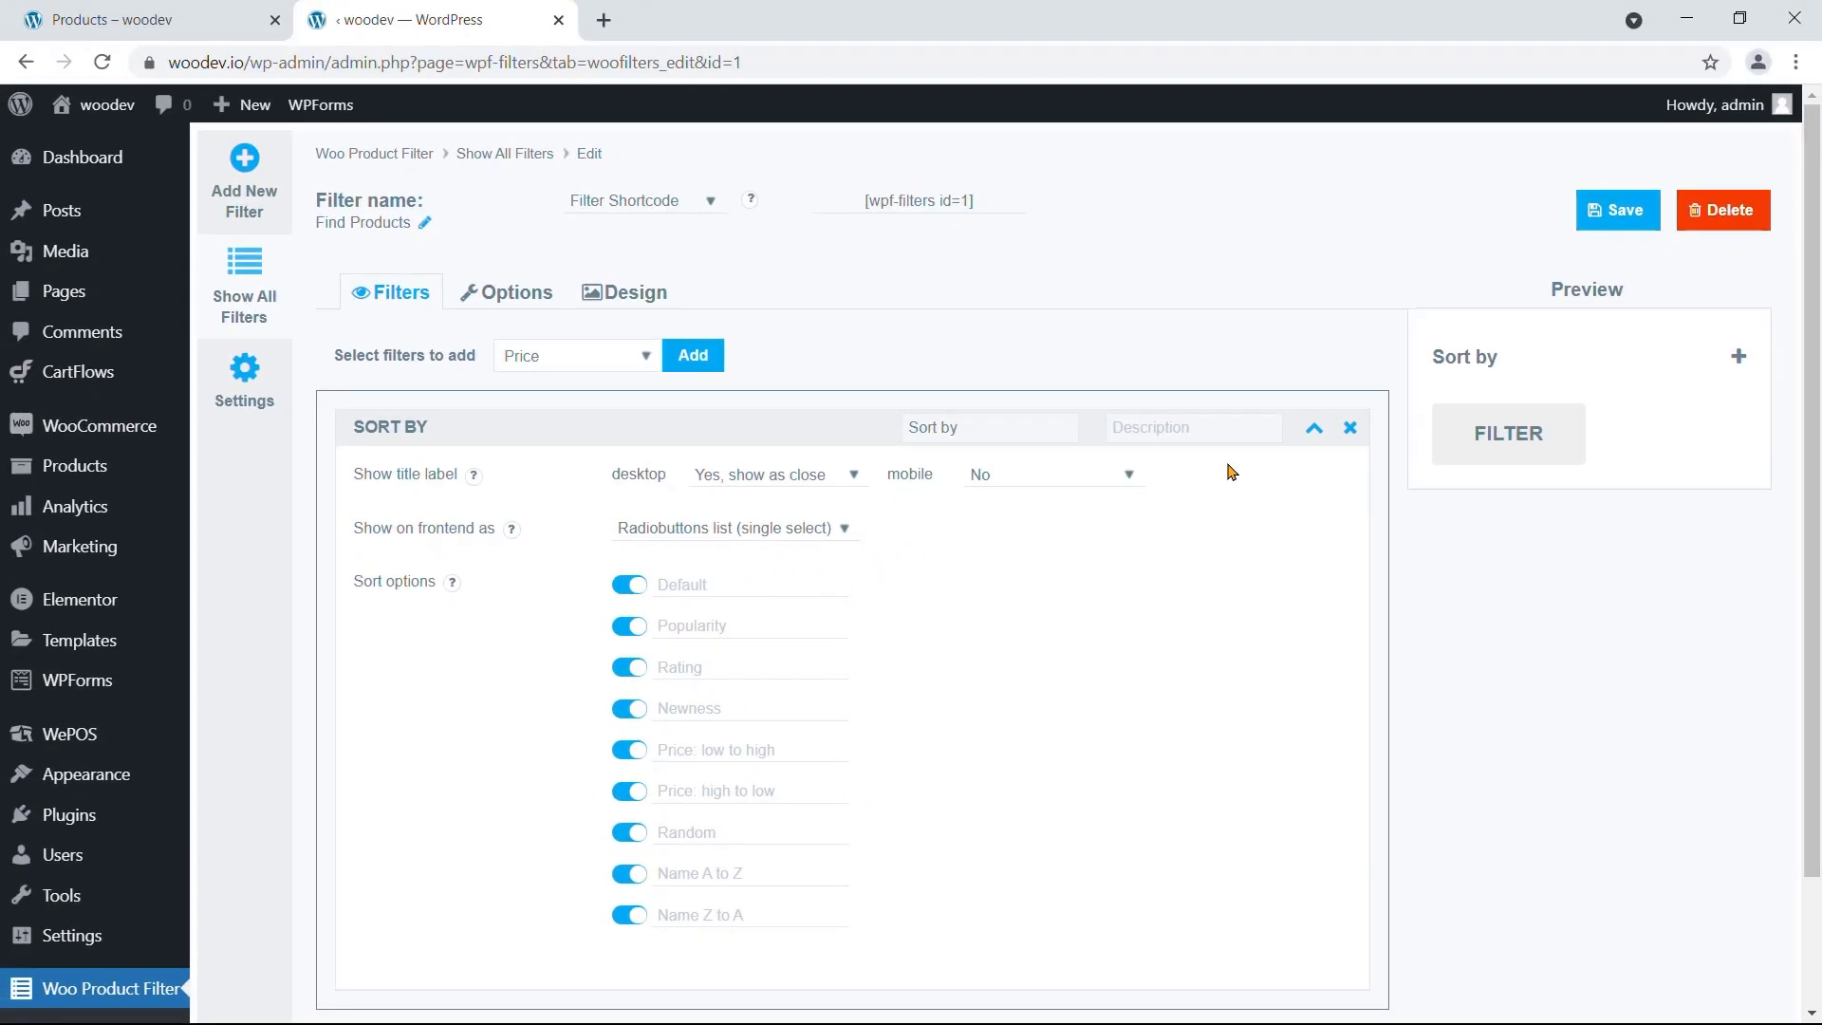
pyautogui.click(1740, 359)
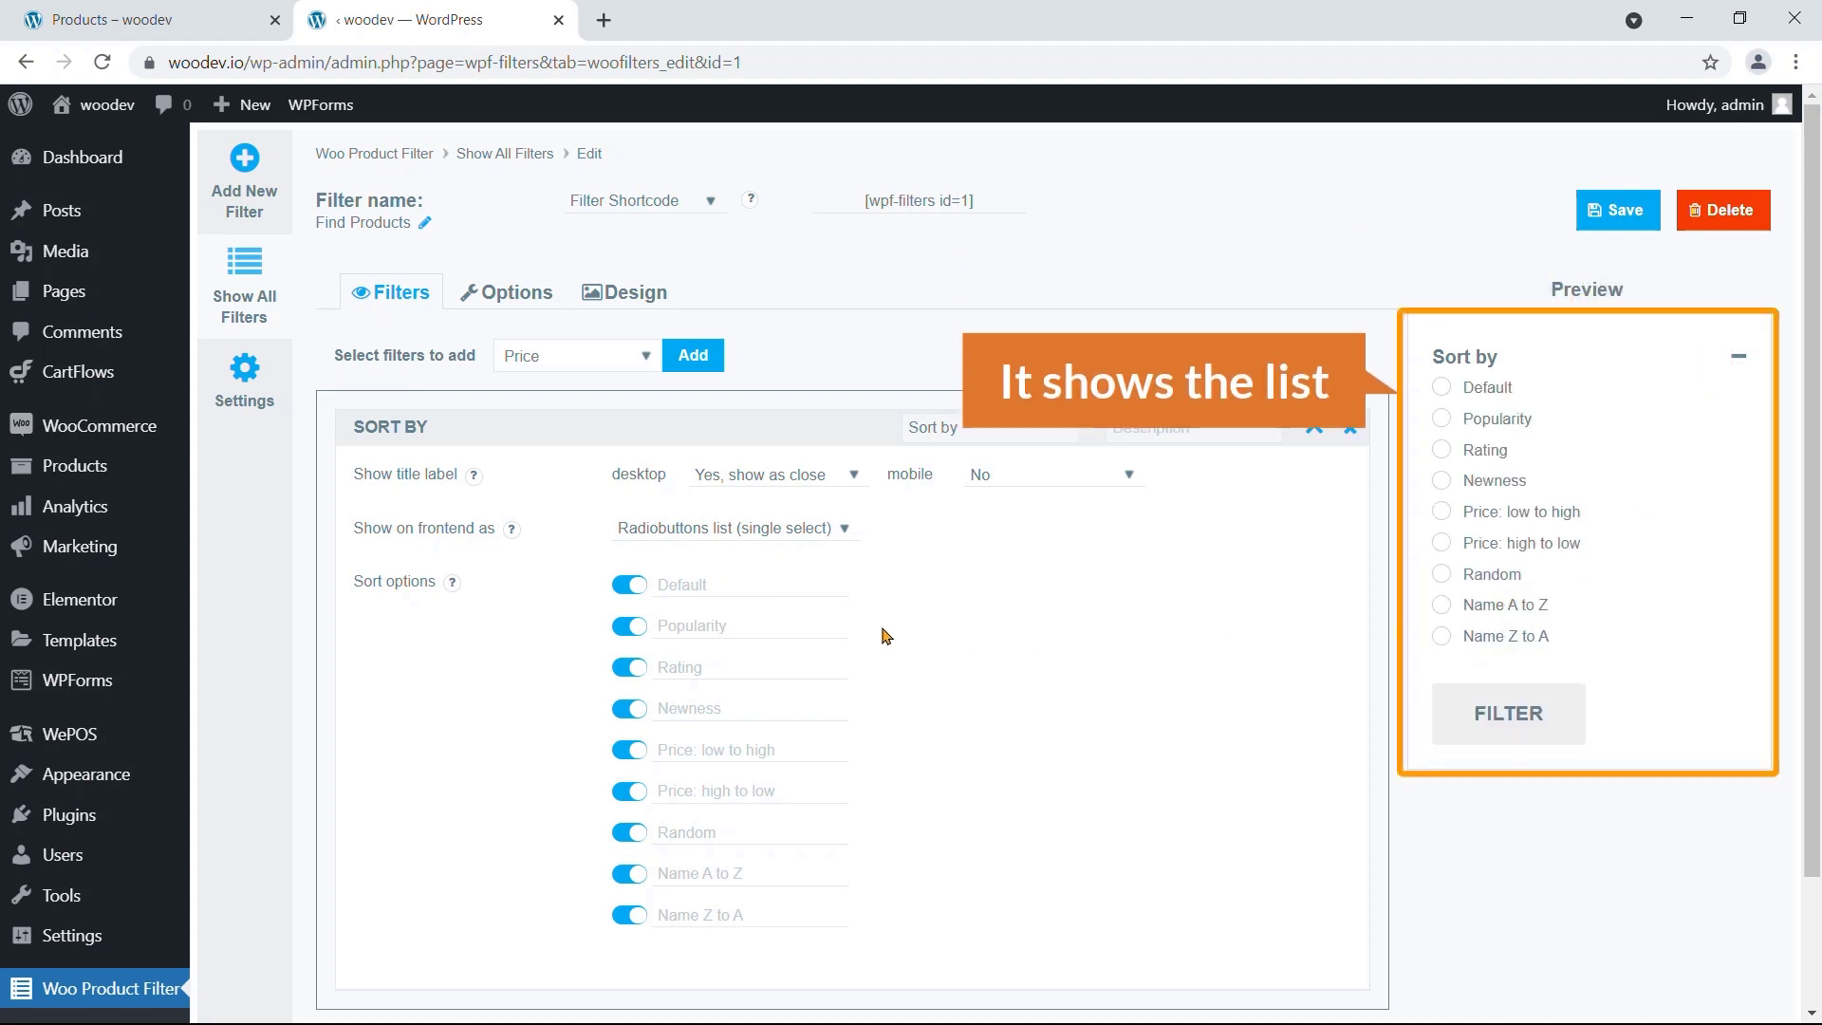
pyautogui.click(833, 529)
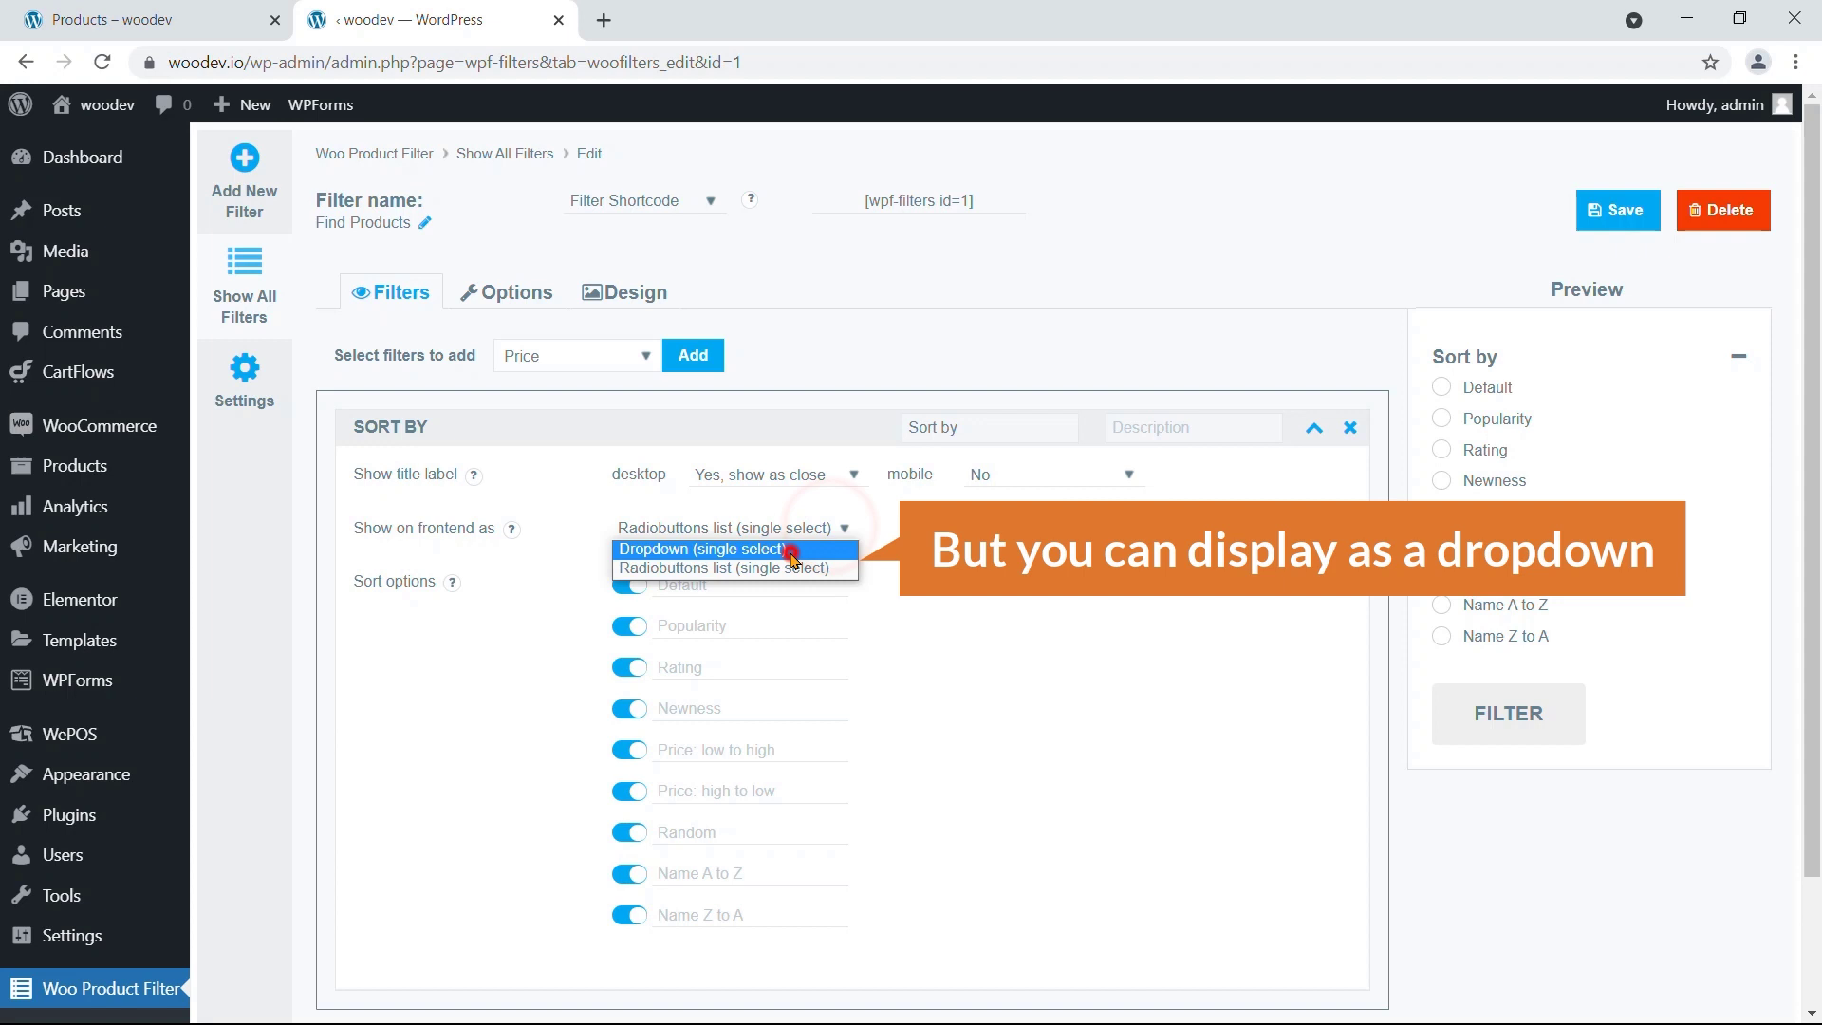
pyautogui.click(792, 552)
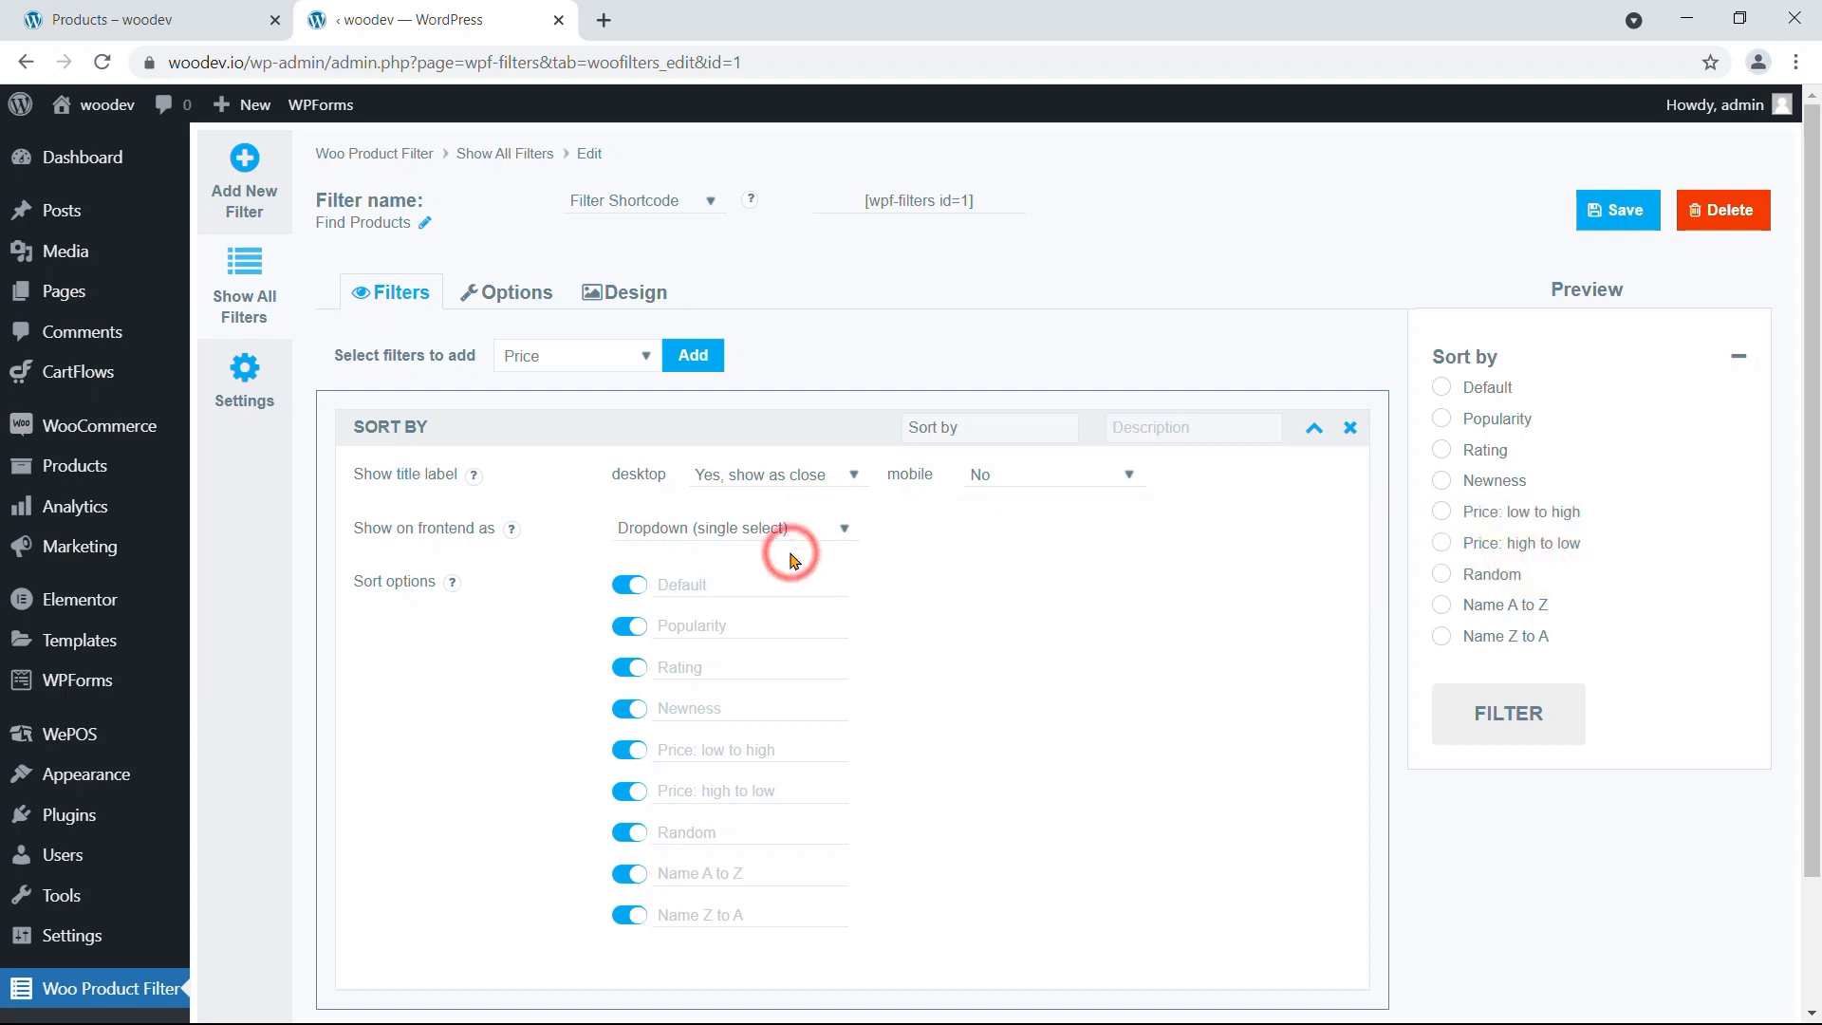
pyautogui.click(1733, 355)
pyautogui.click(1629, 393)
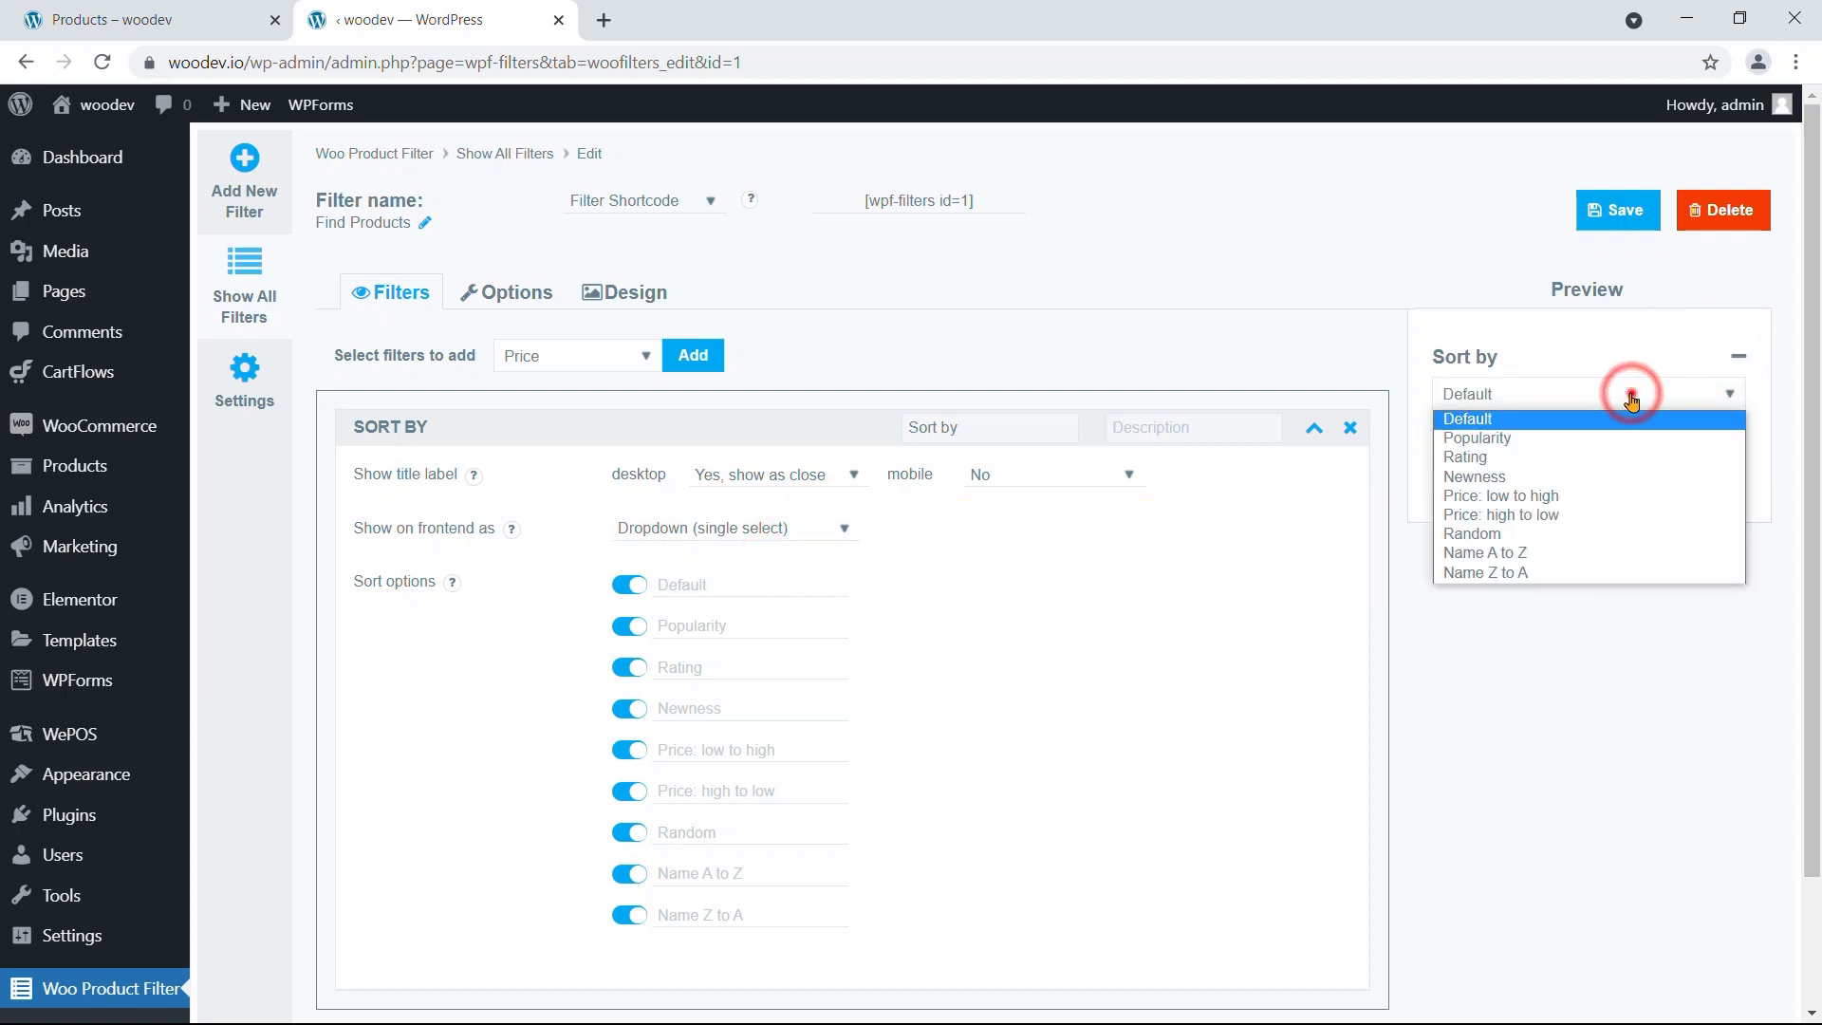
pyautogui.click(1630, 396)
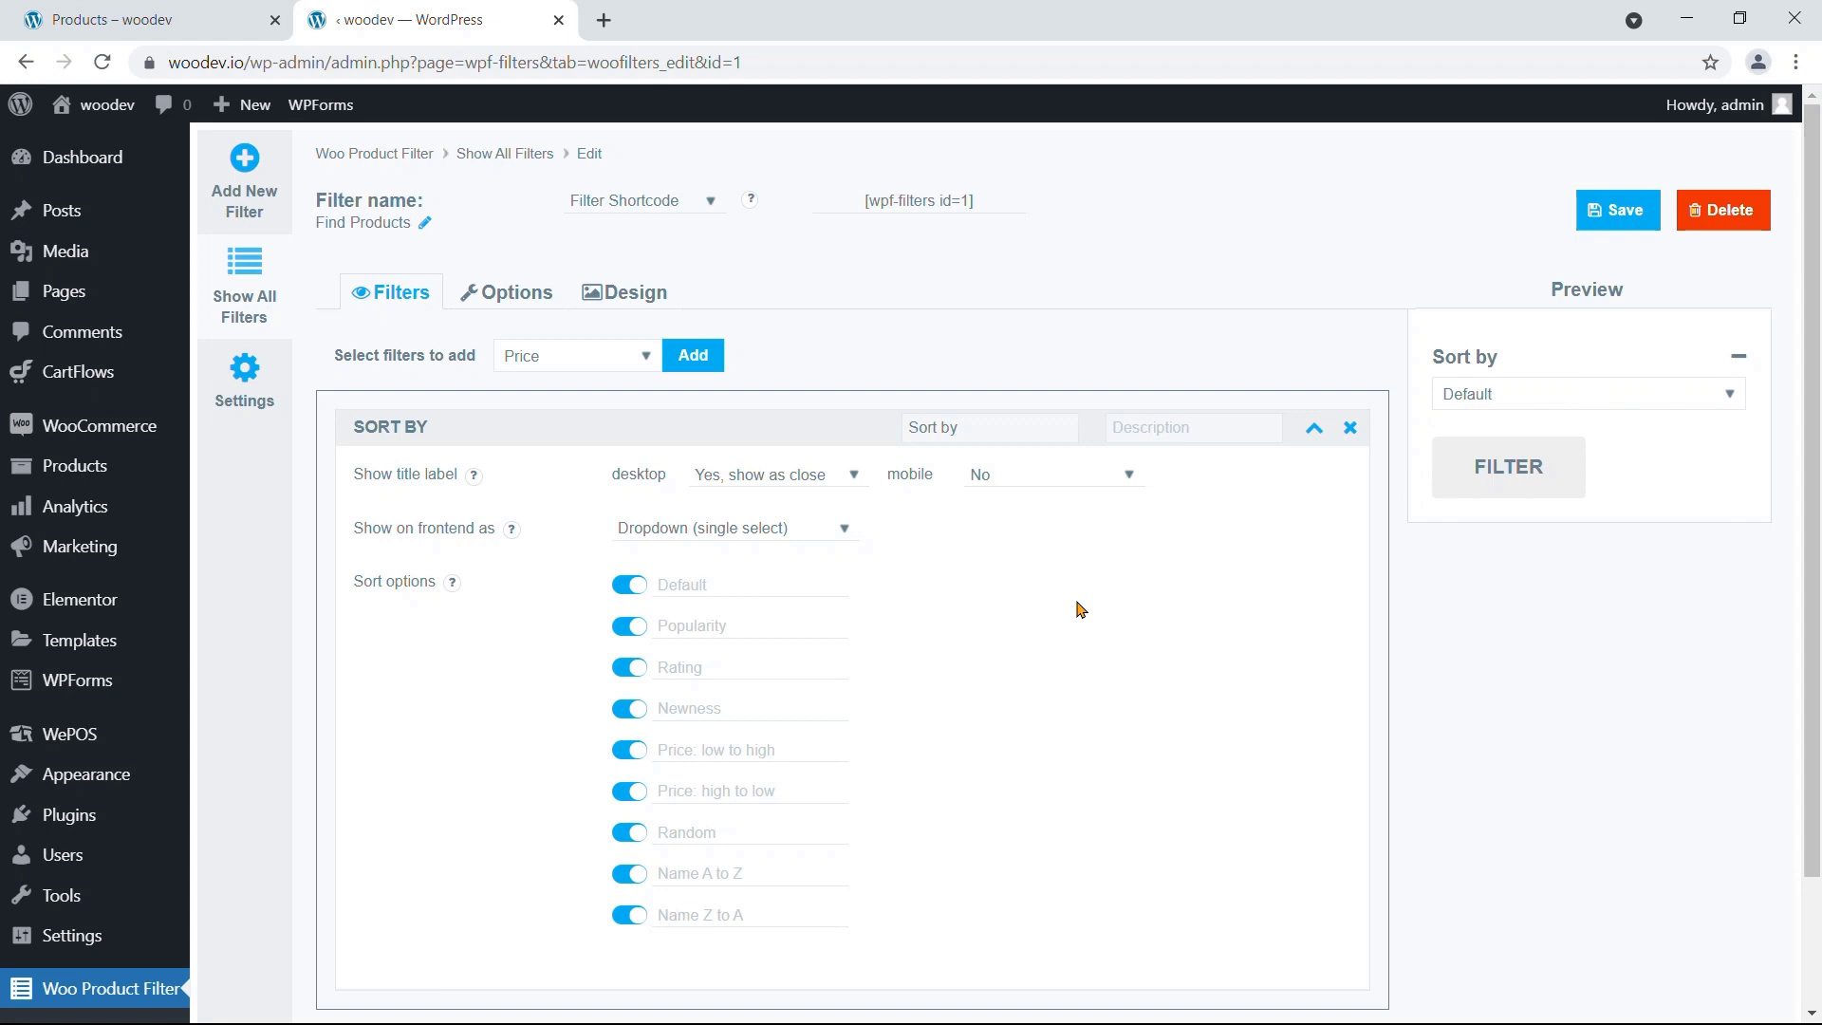
# Step: Try disabling the Rating sort option, check the Sort by dropdown in the preview and enable Rating again
pyautogui.scroll(-2, 889, 664)
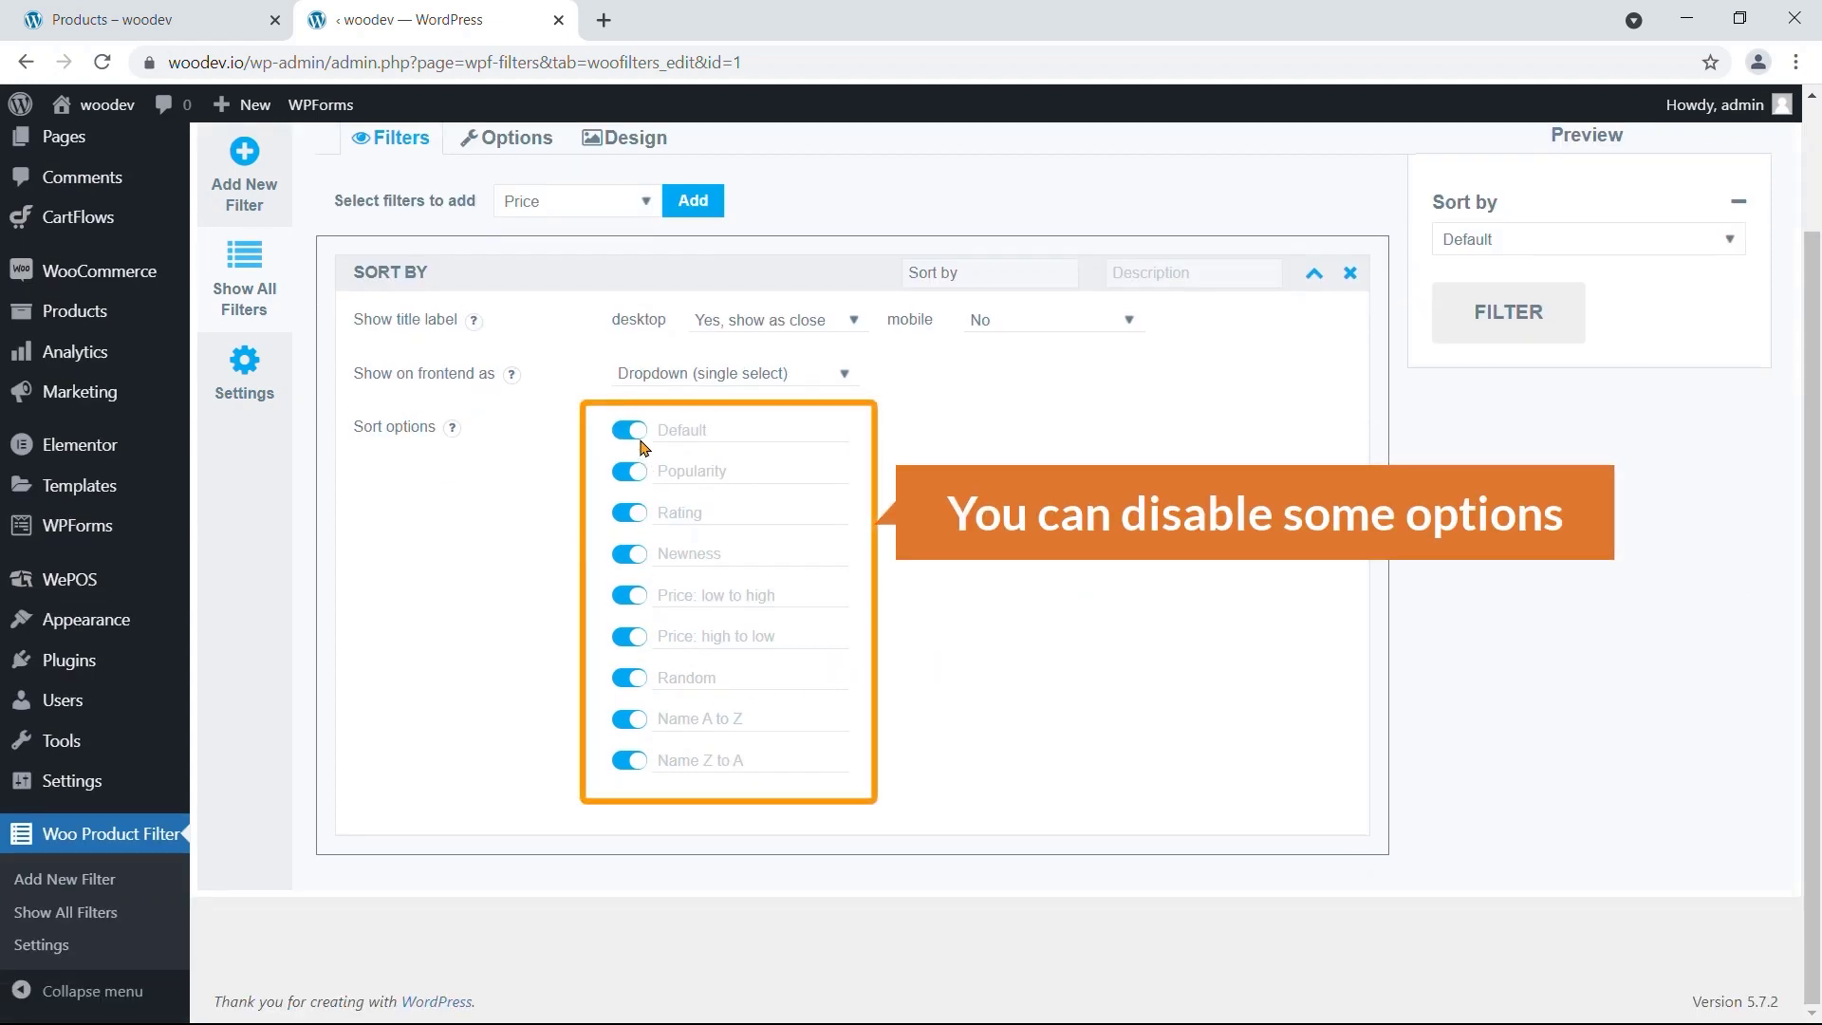
pyautogui.click(1497, 240)
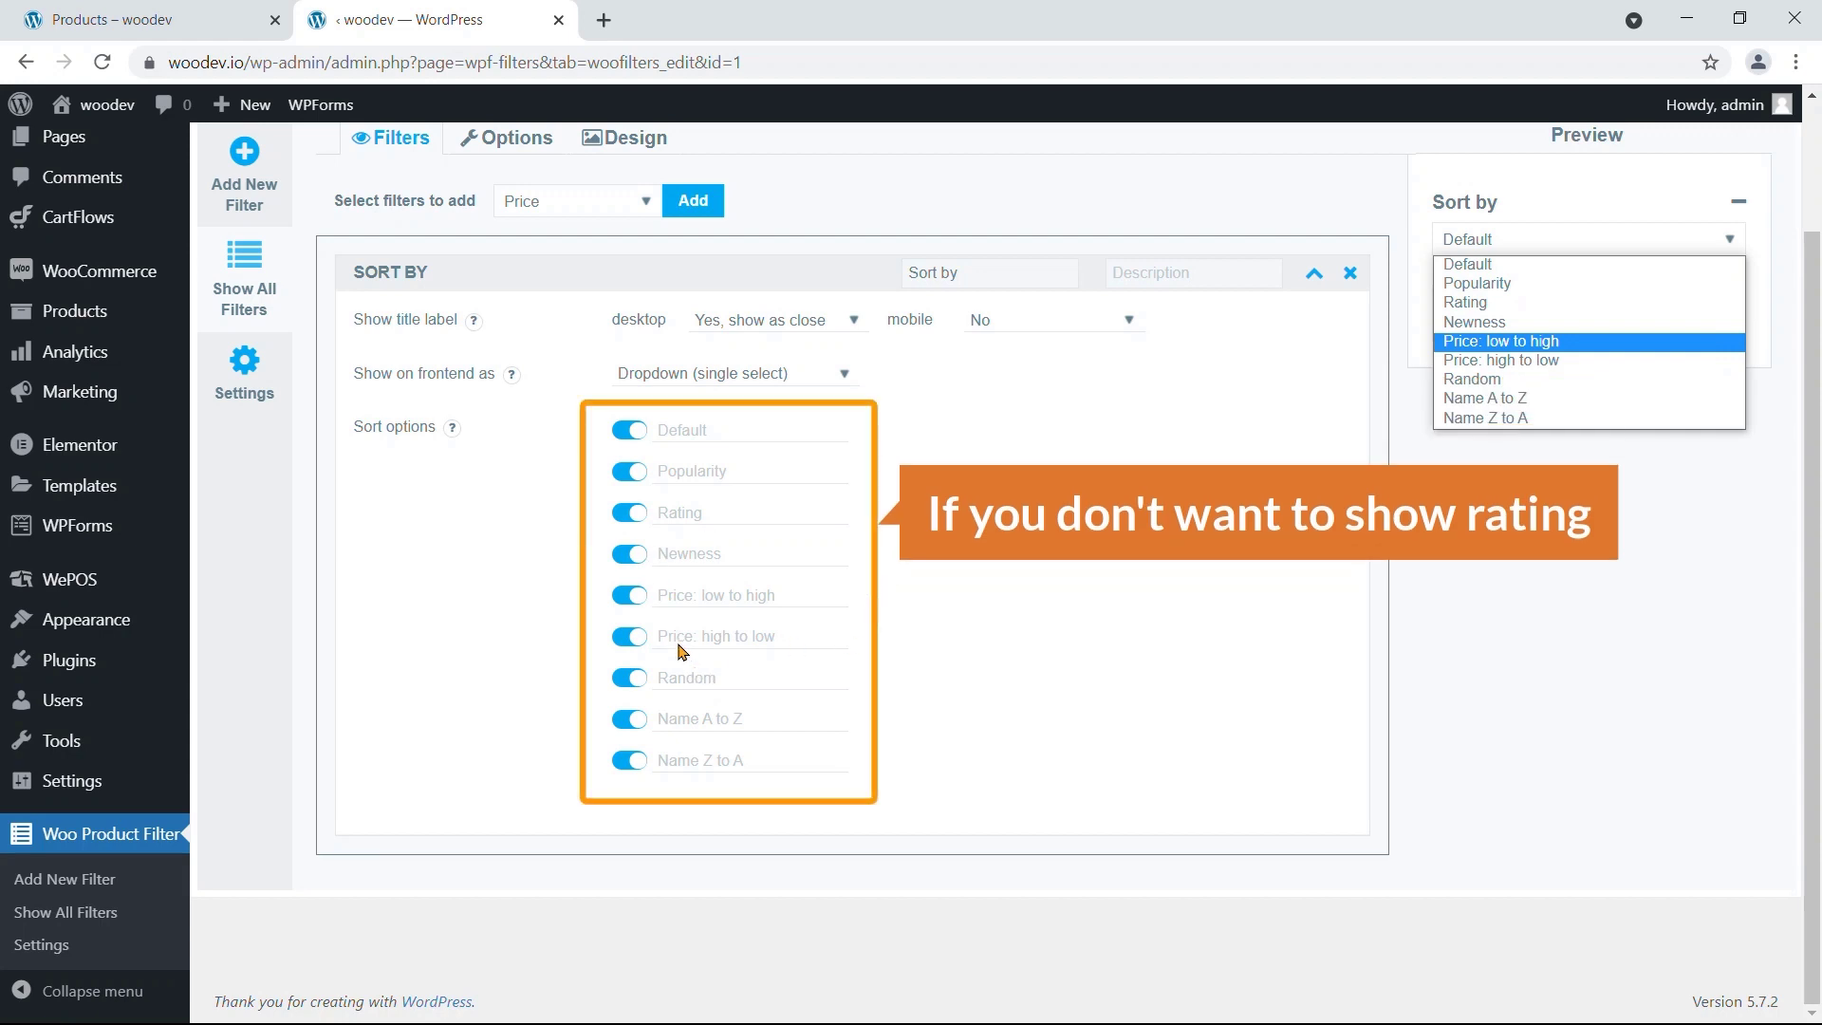
pyautogui.click(631, 514)
pyautogui.click(629, 512)
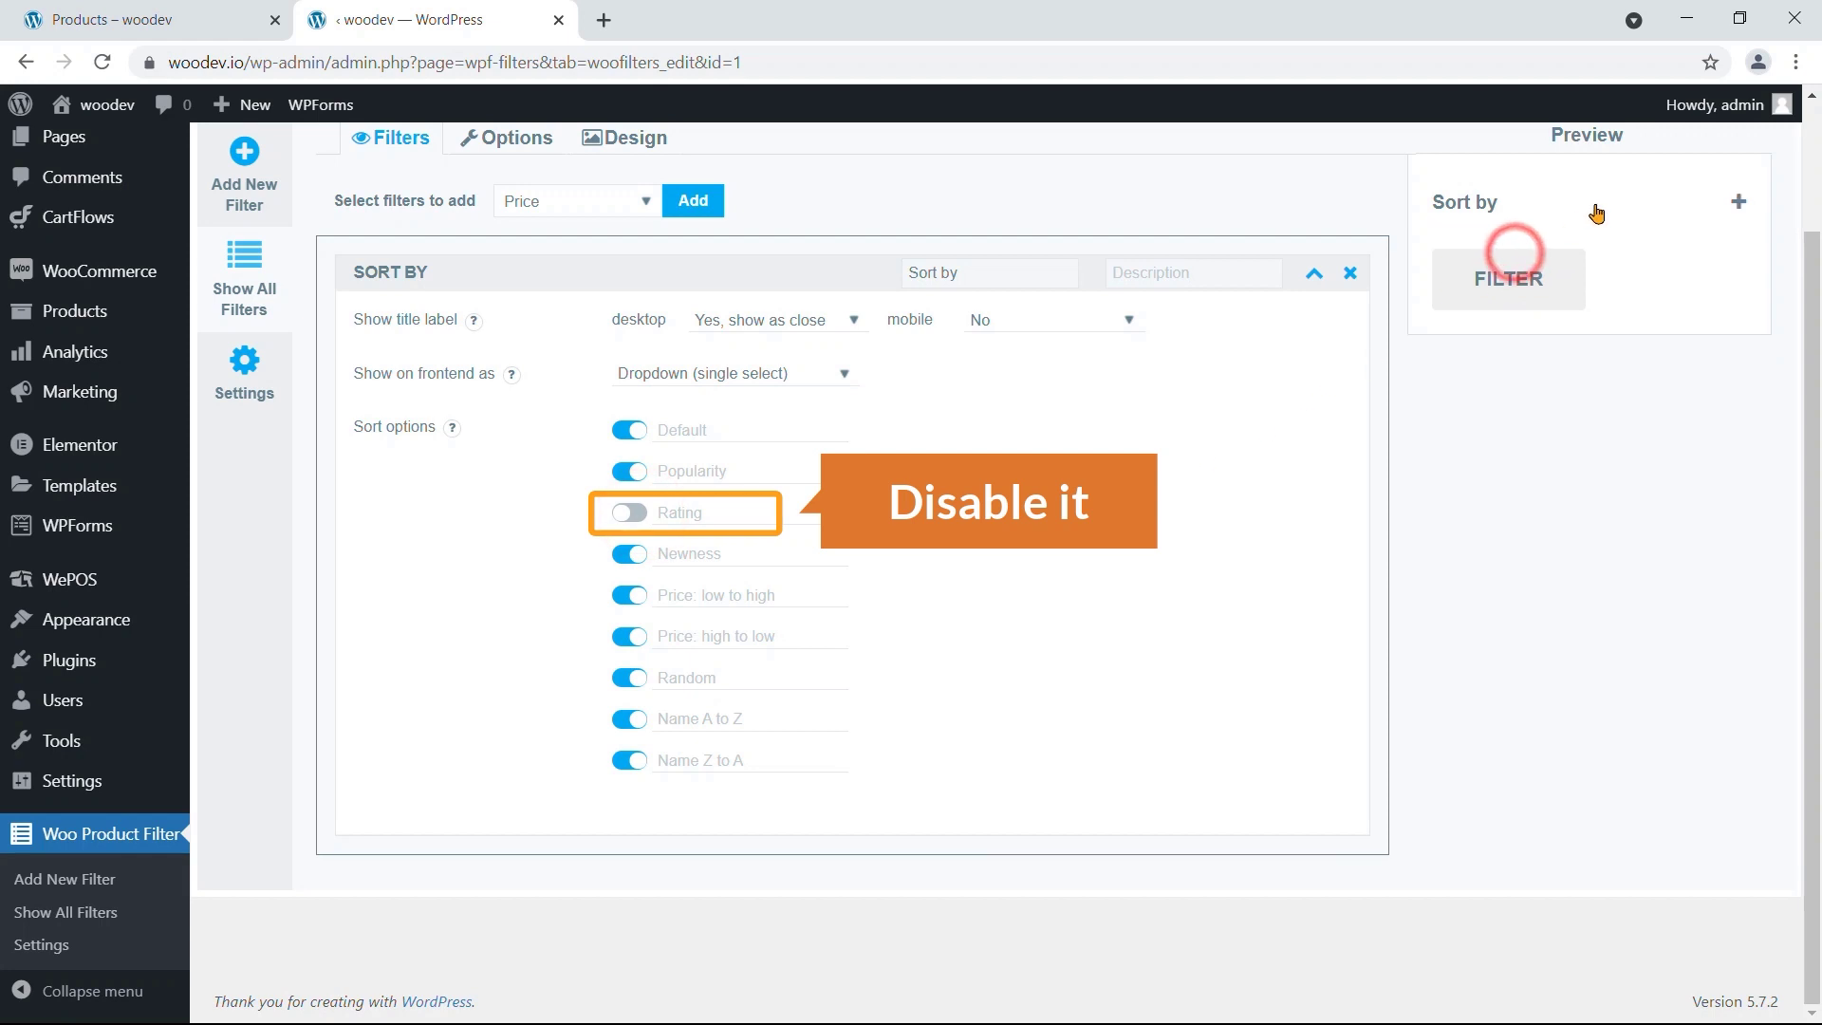
pyautogui.click(1572, 253)
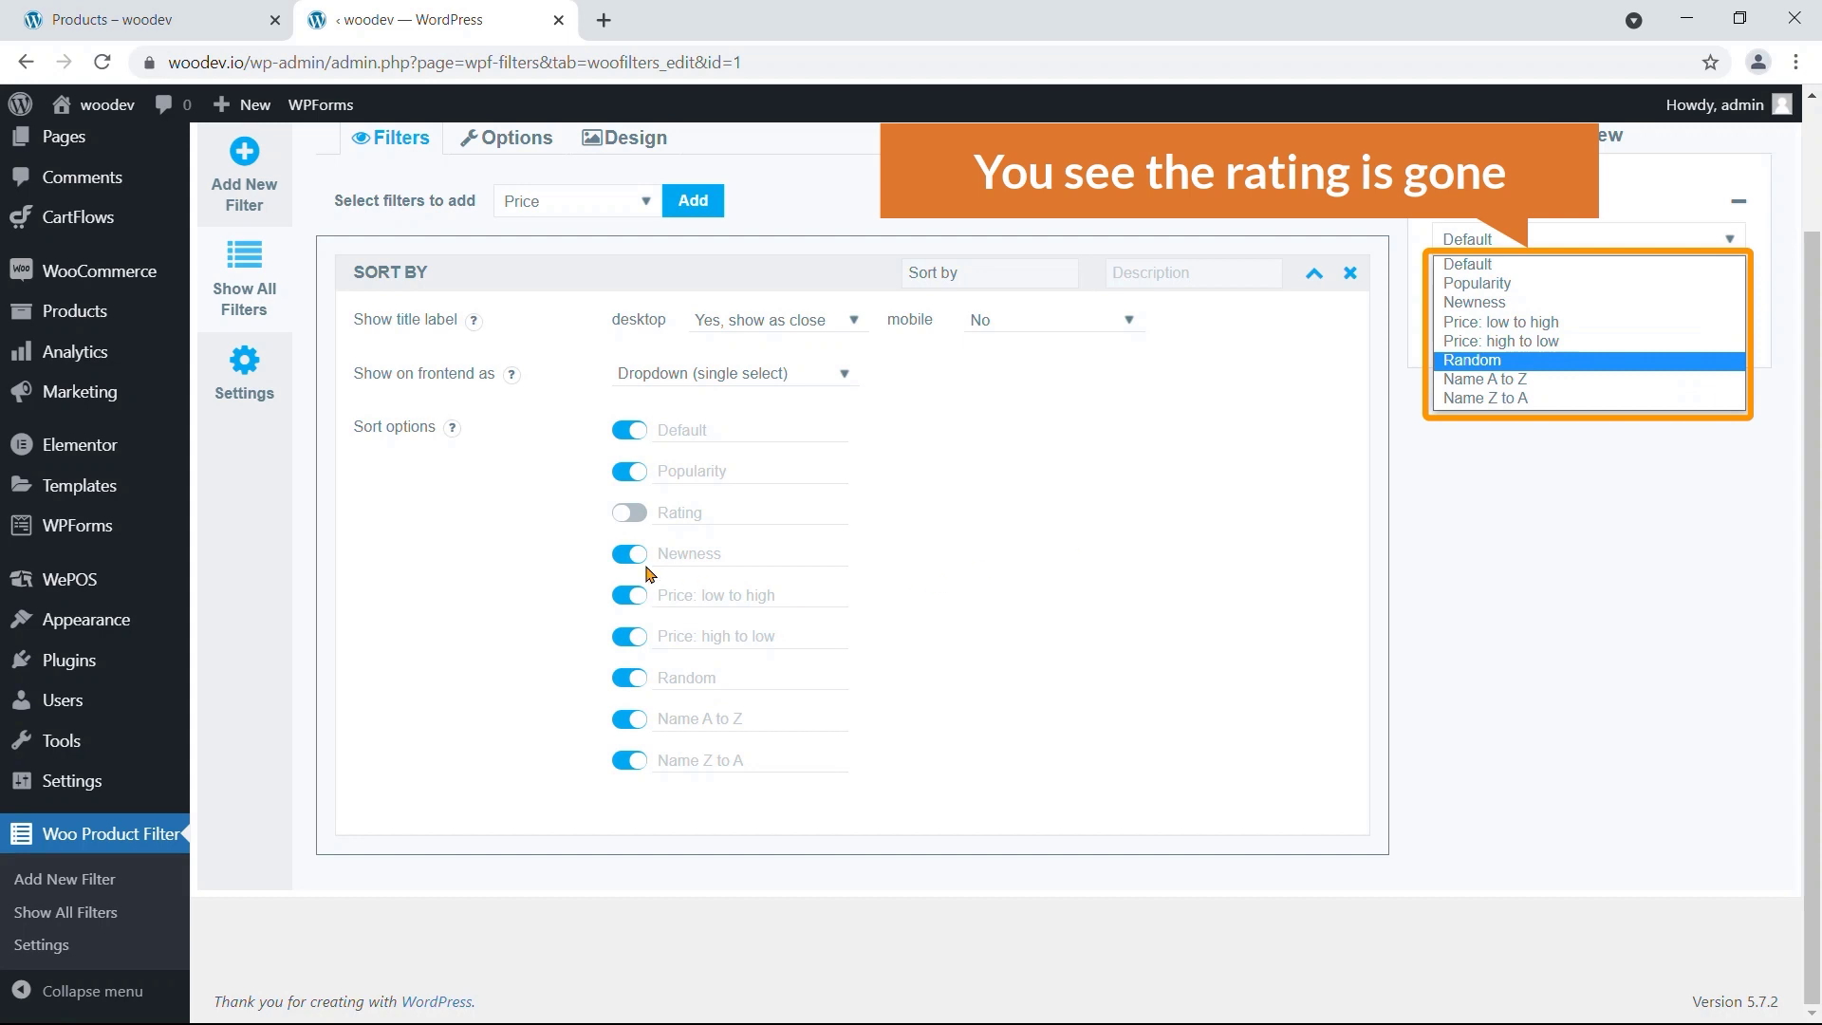
pyautogui.click(629, 513)
# Step: Collapse the Sort by settings, check the product categories filter on the demo store page and return to the WordPress filter editor
pyautogui.scroll(2, 739, 543)
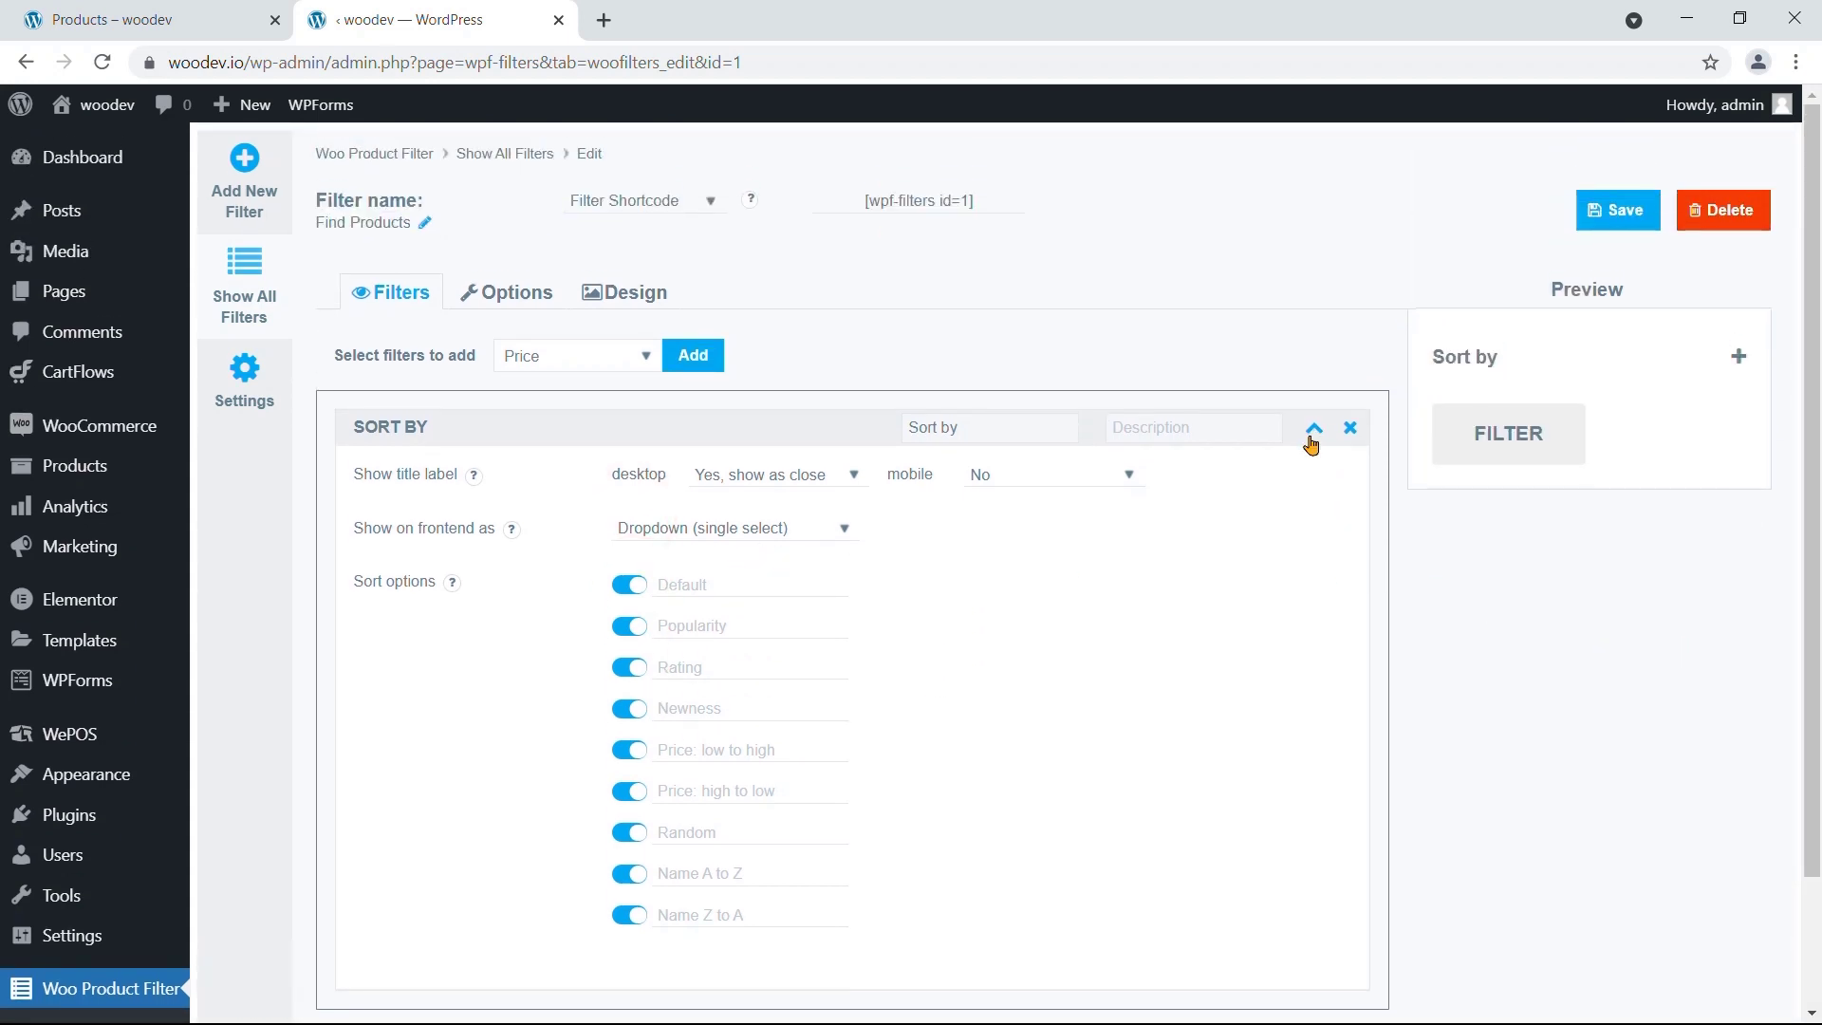
pyautogui.click(1311, 430)
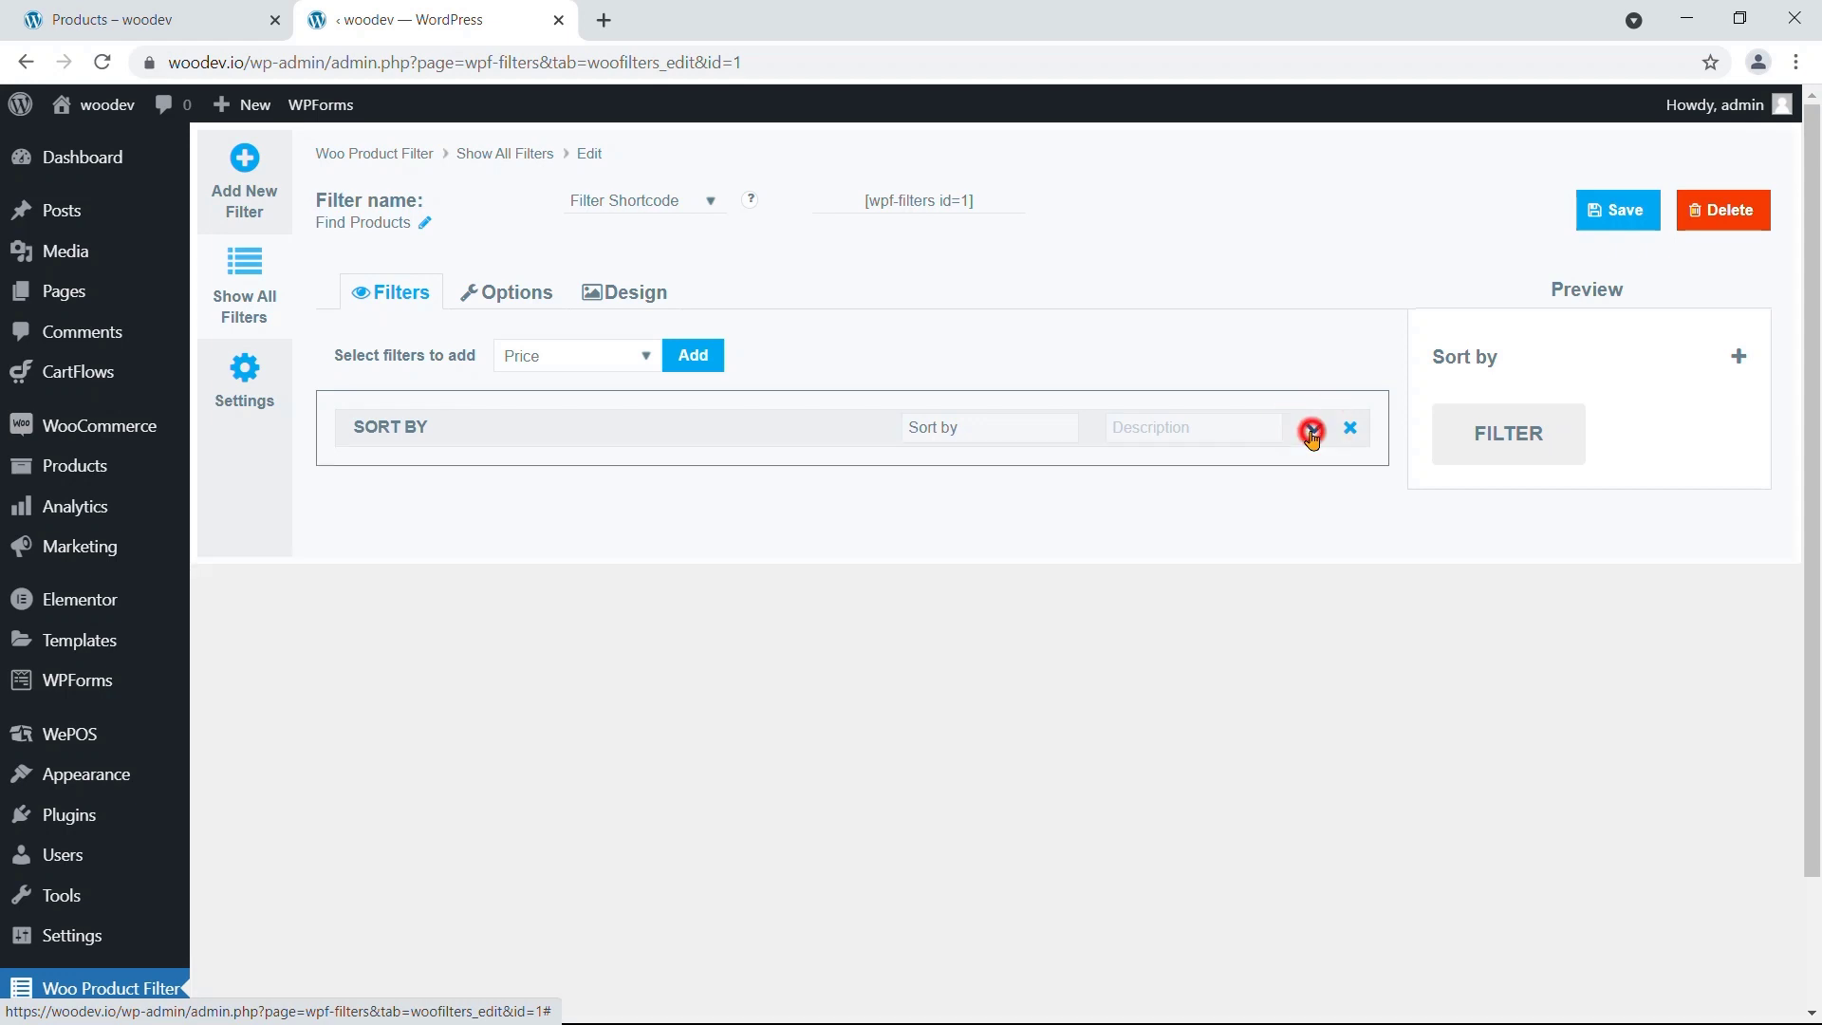
pyautogui.click(903, 519)
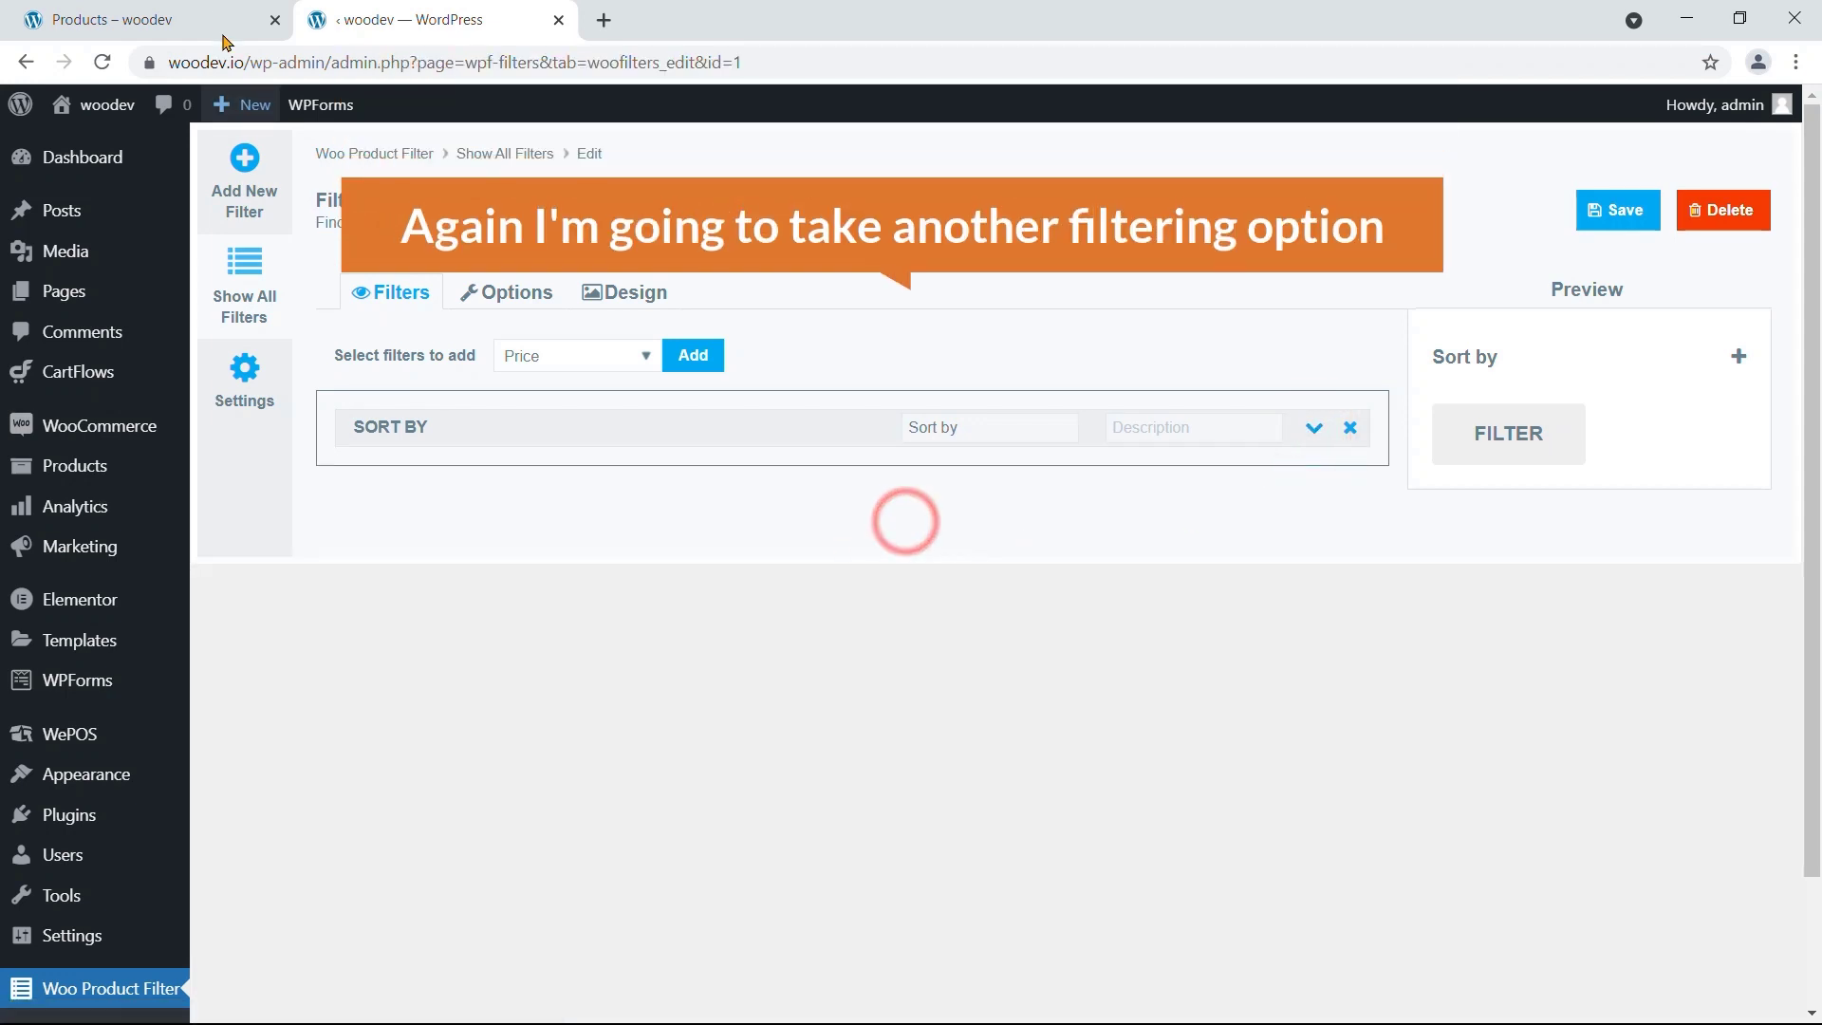
pyautogui.click(201, 9)
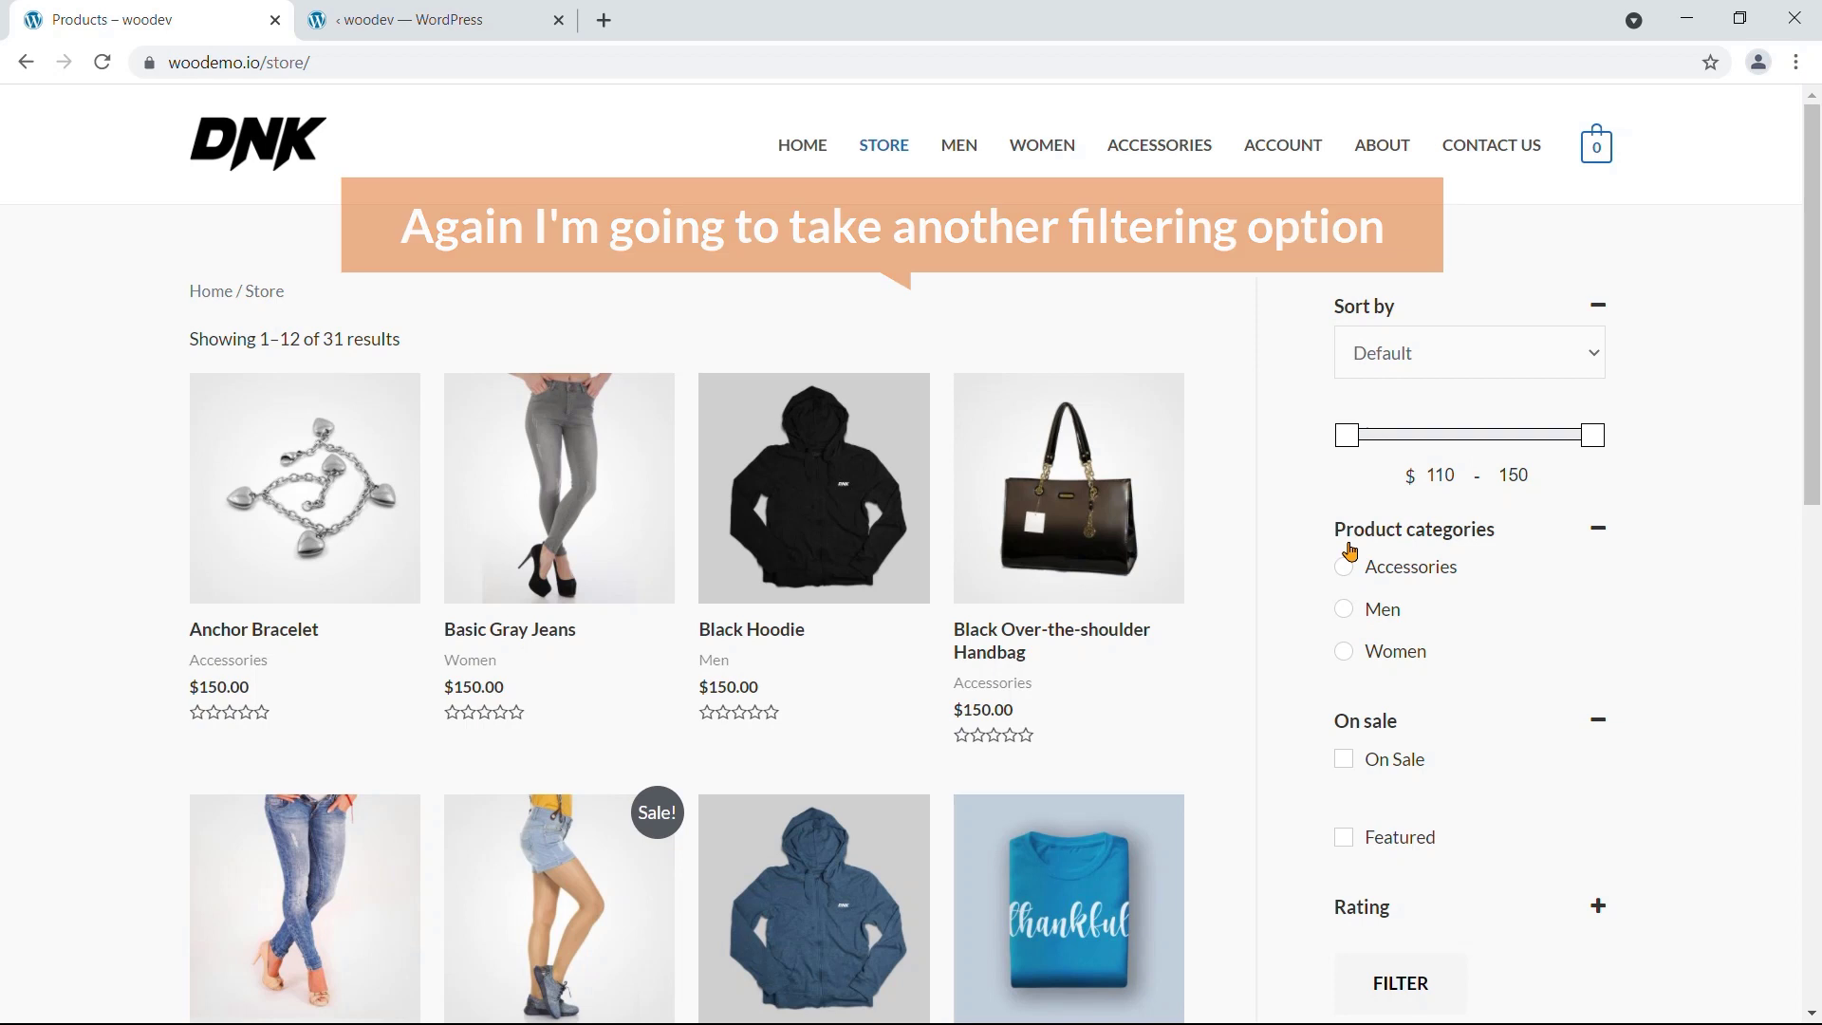
pyautogui.click(479, 17)
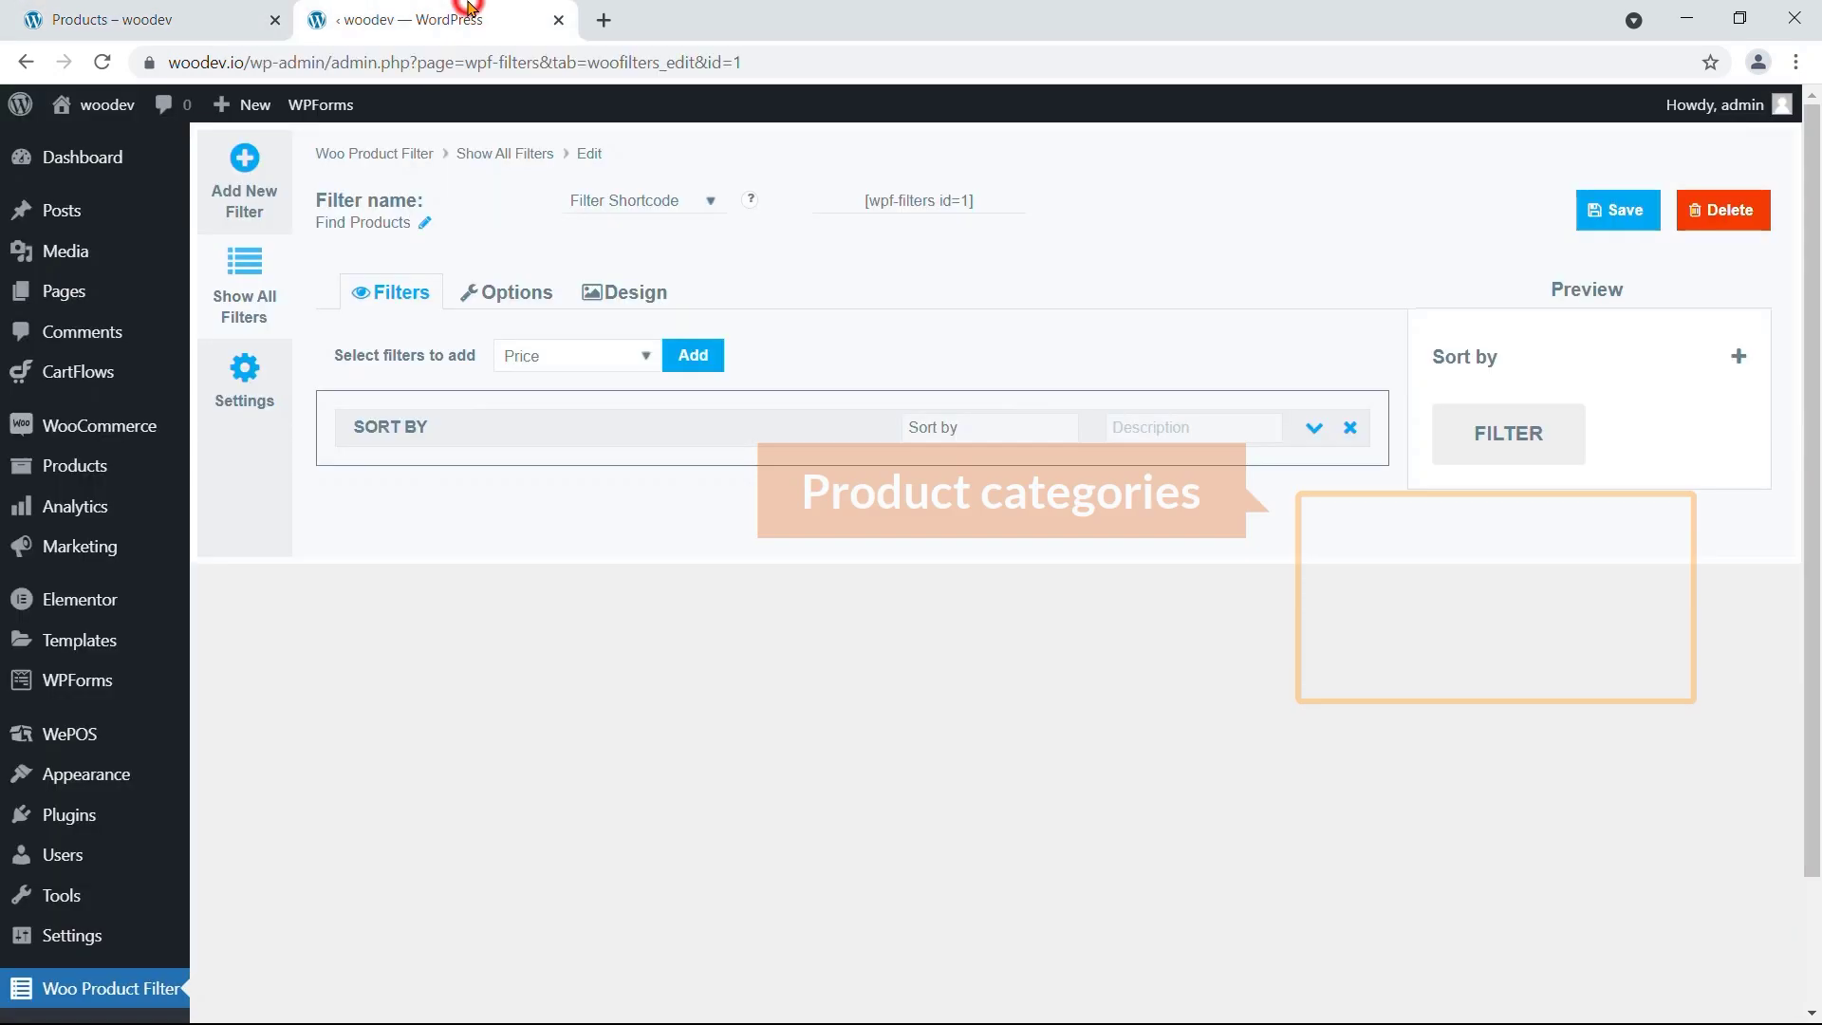
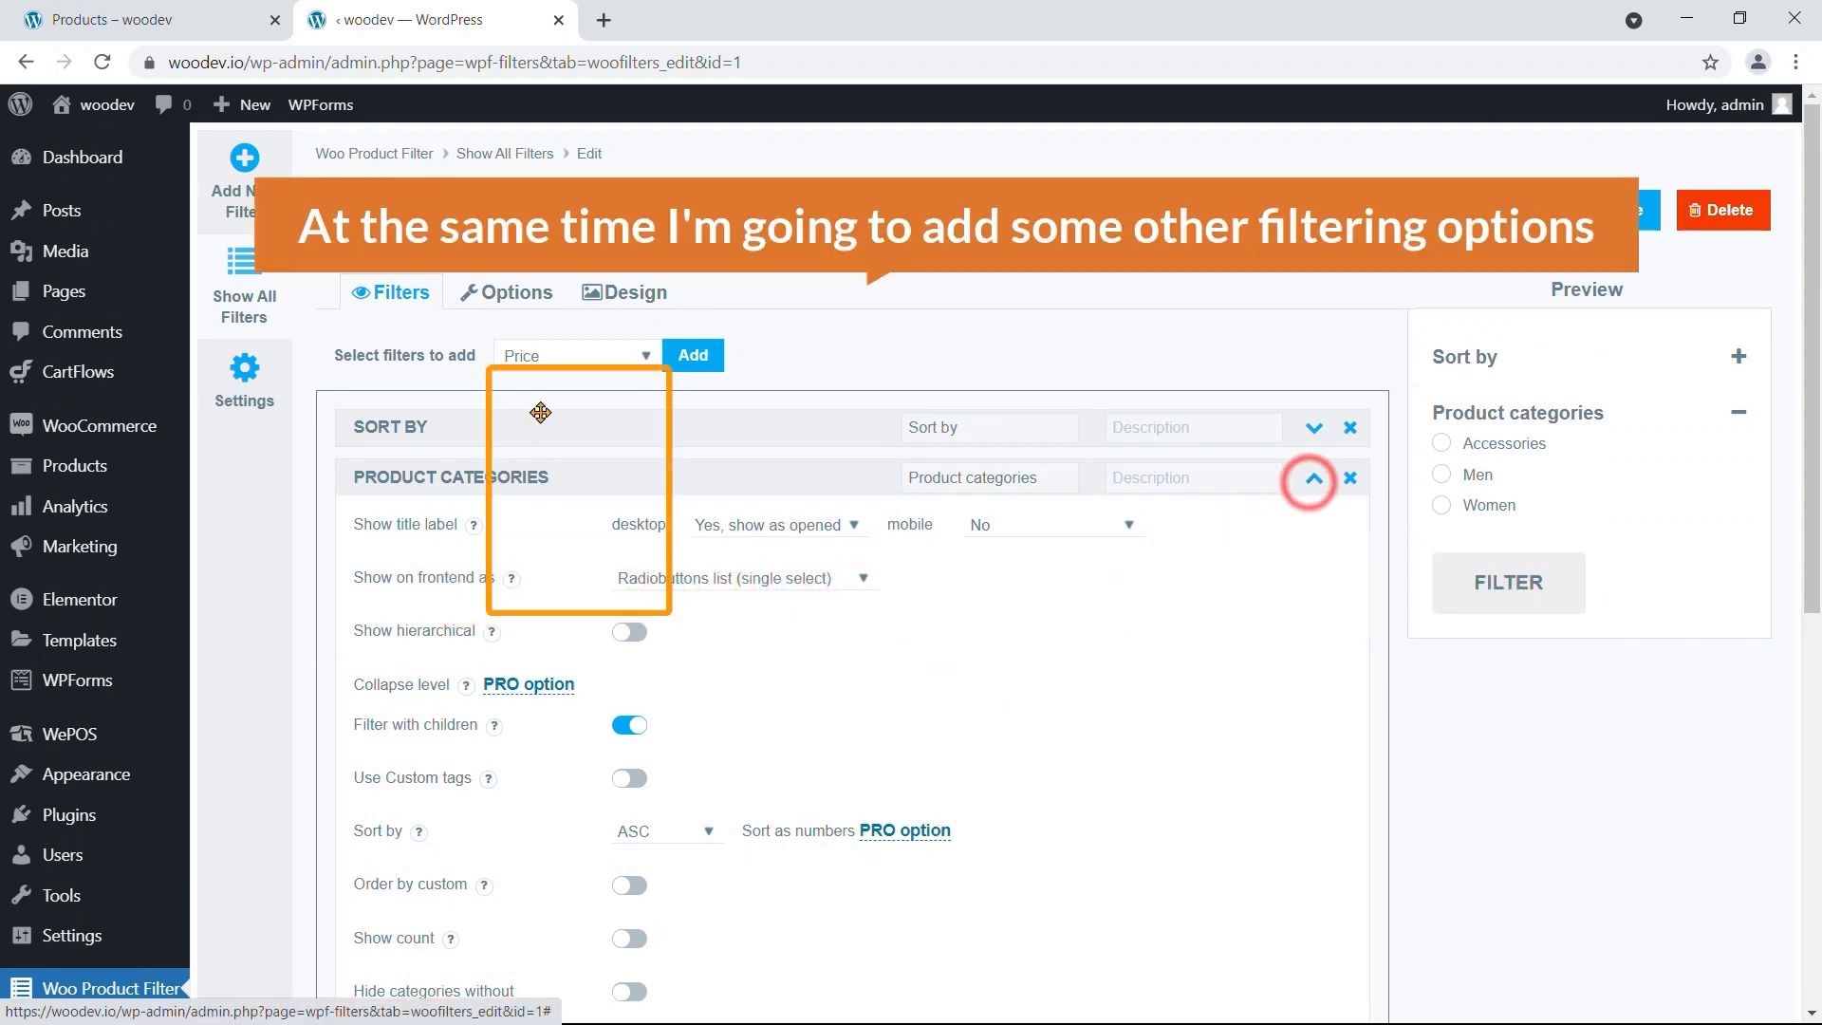
# Step: Add a Featured filter and collapse the Product categories settings
pyautogui.click(561, 357)
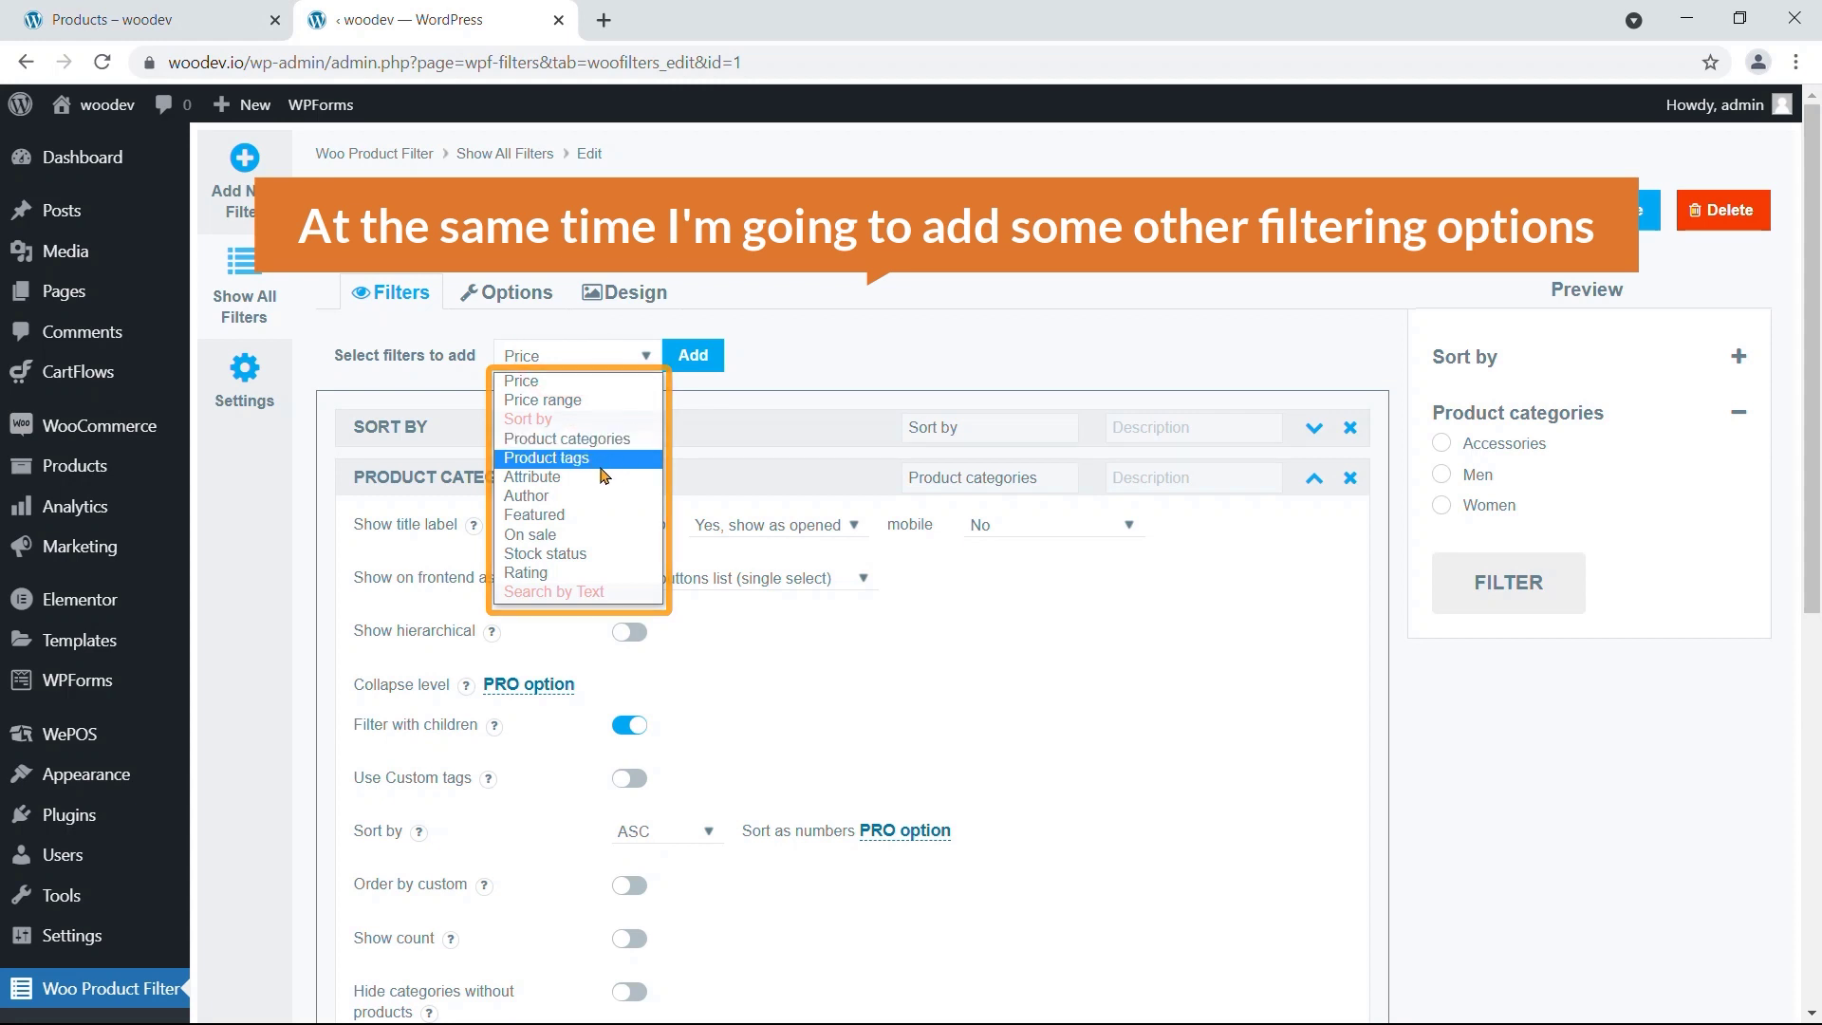
pyautogui.click(579, 517)
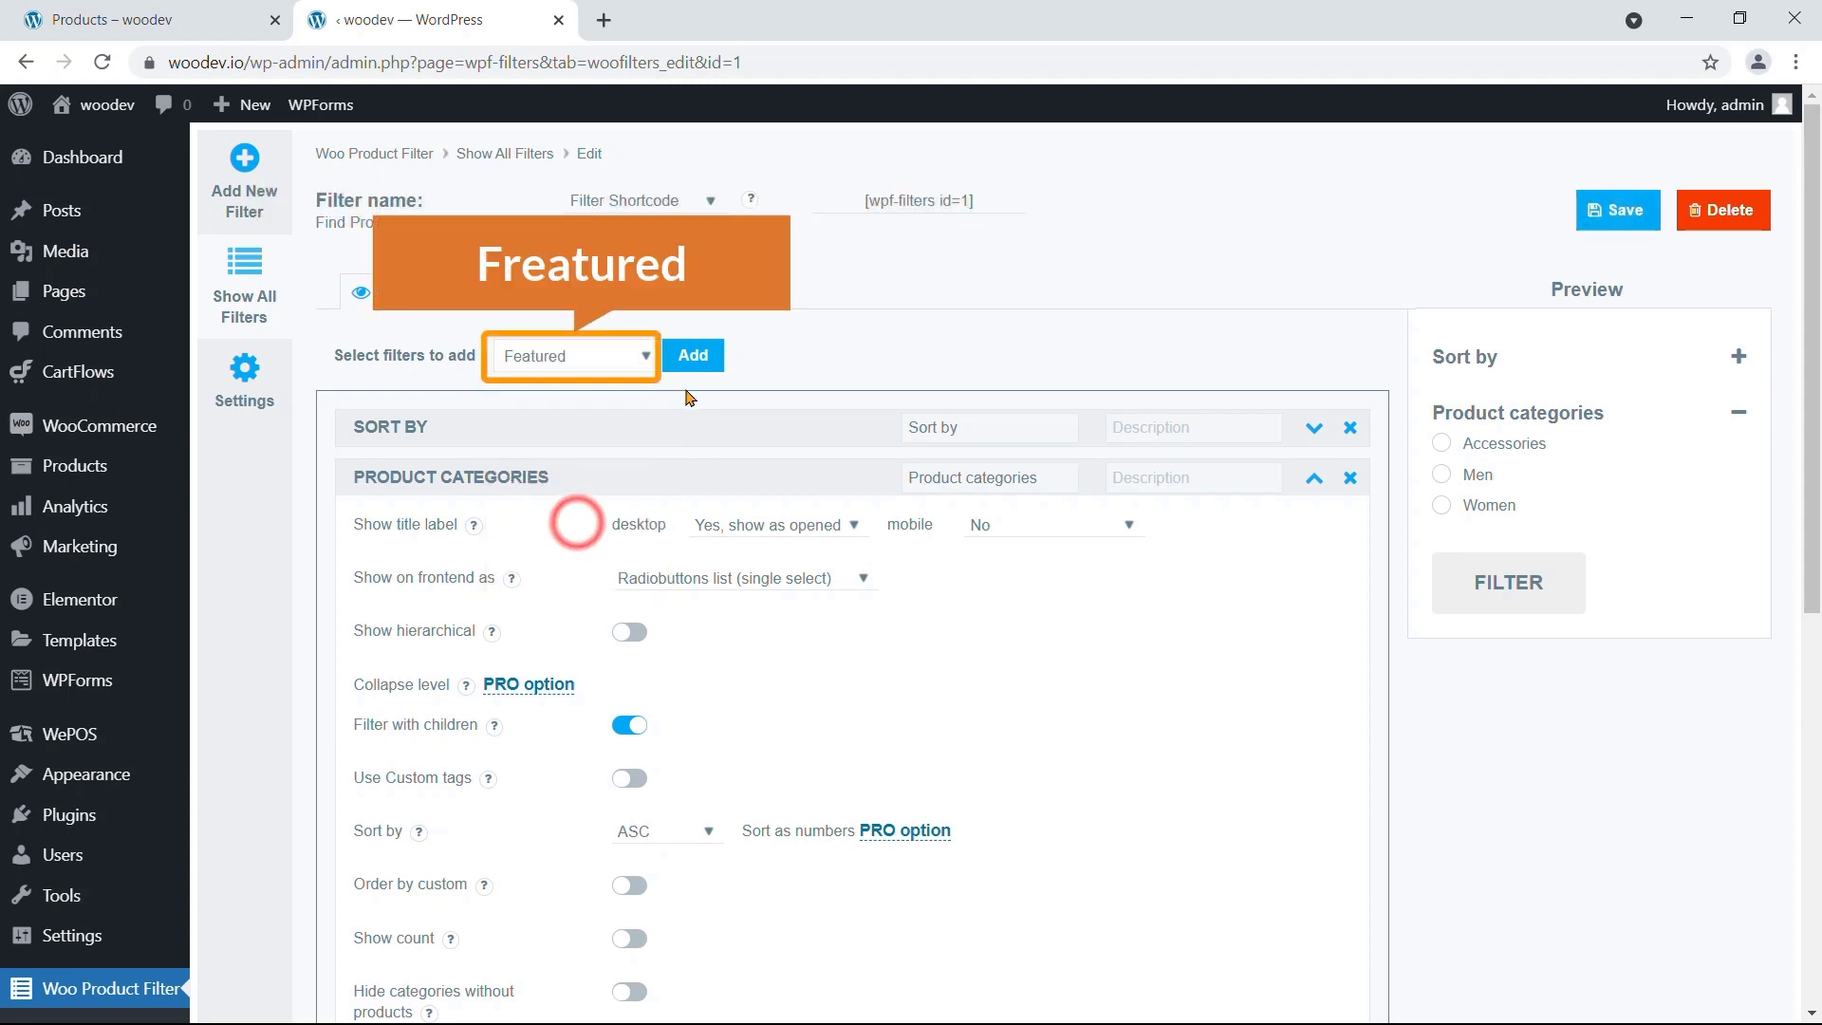
pyautogui.click(693, 356)
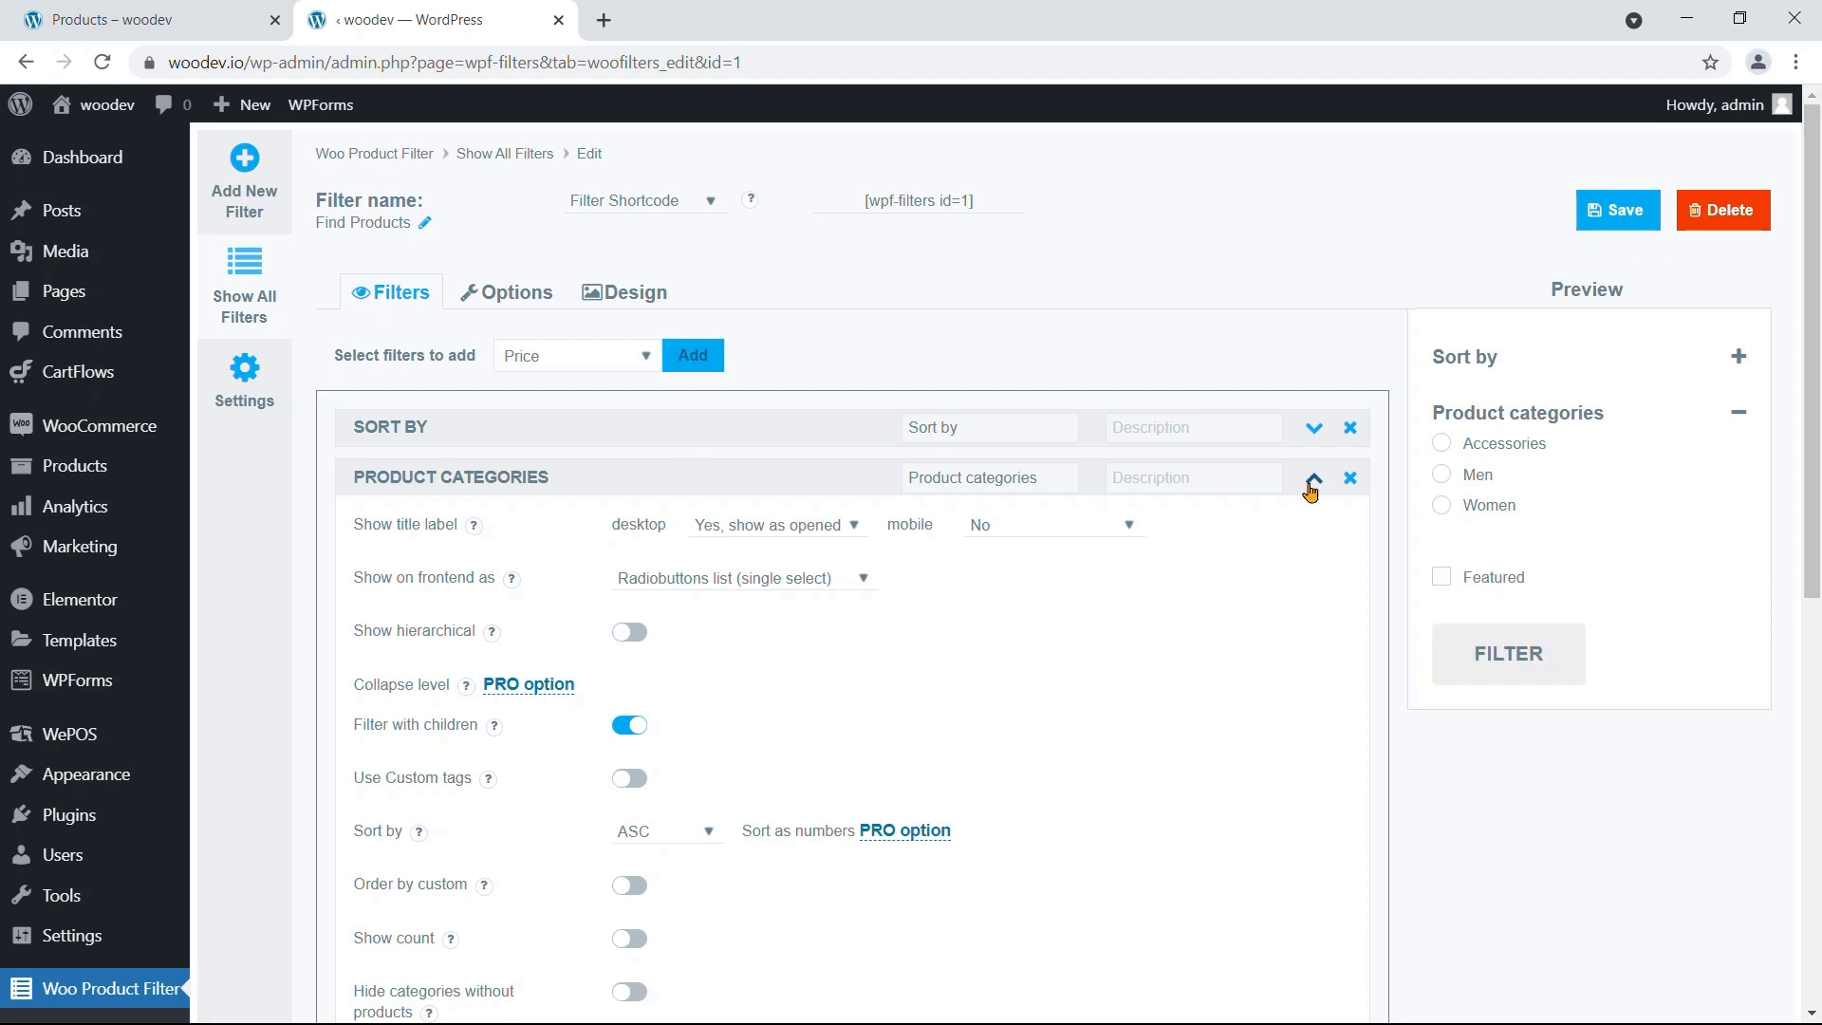
pyautogui.click(1313, 477)
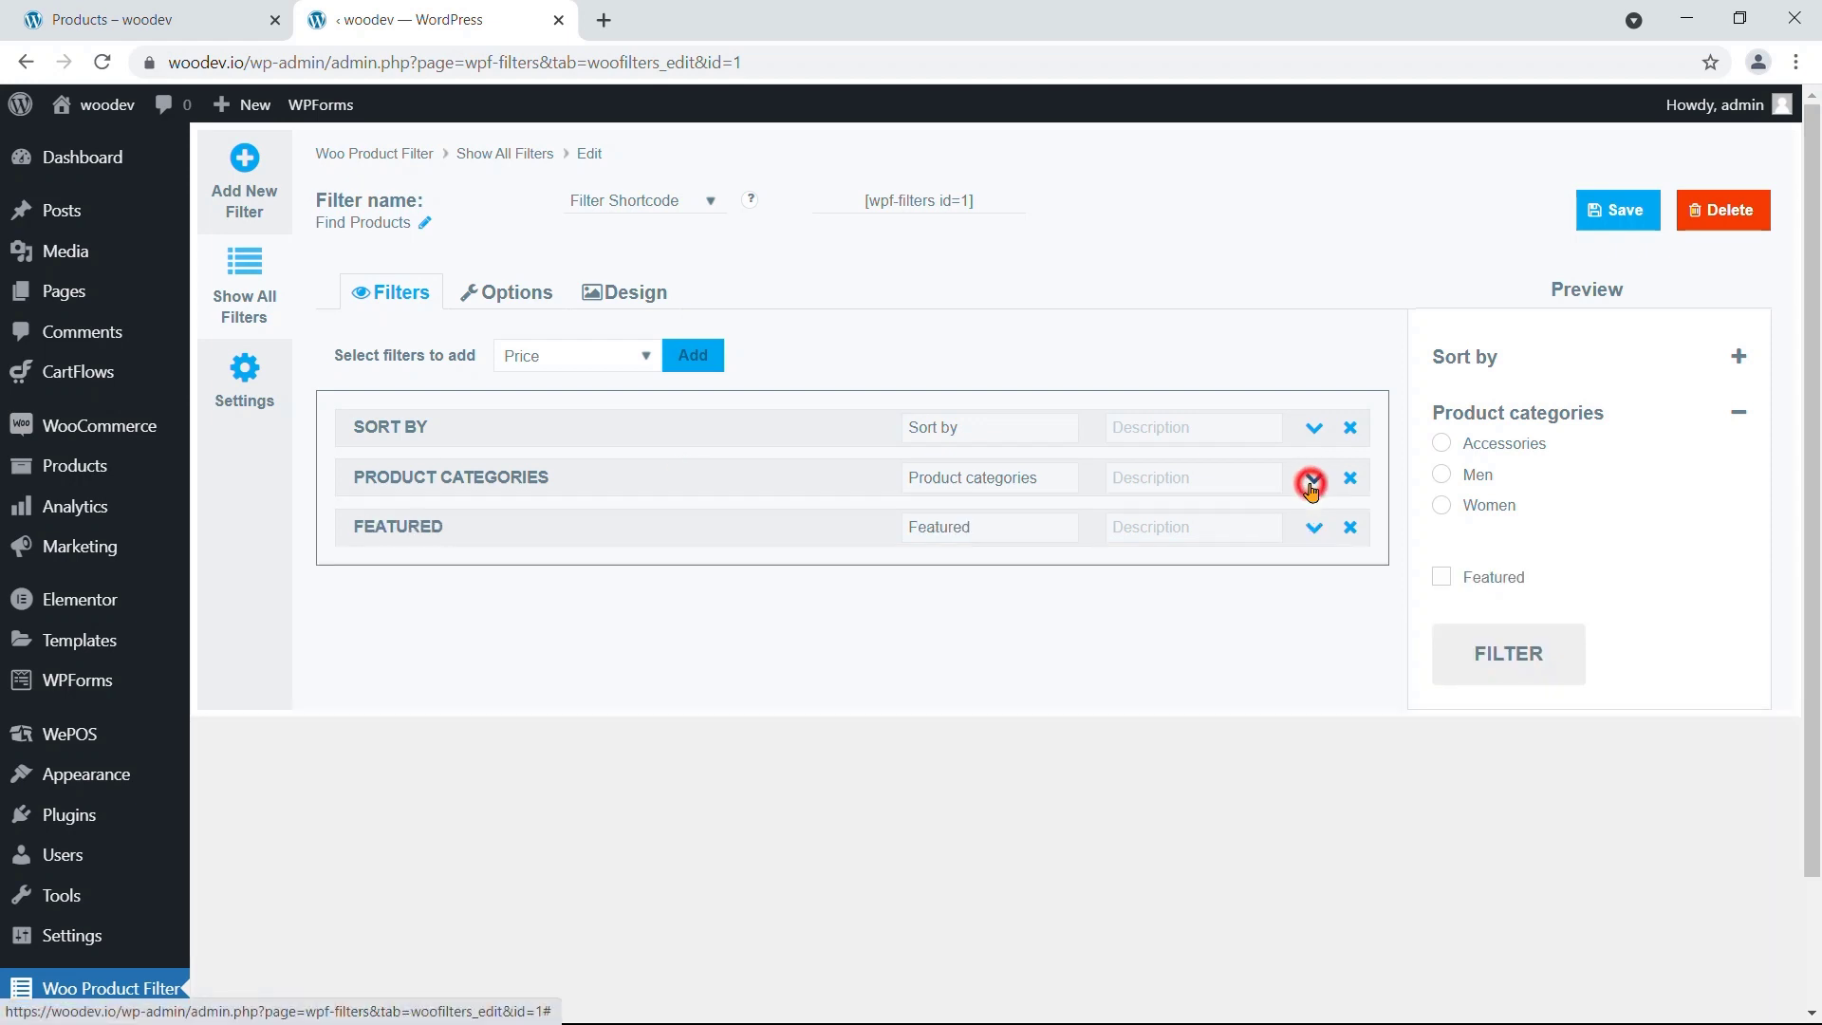
# Step: Add an On sale filter and a Rating filter to the product filter
pyautogui.click(645, 366)
pyautogui.click(588, 537)
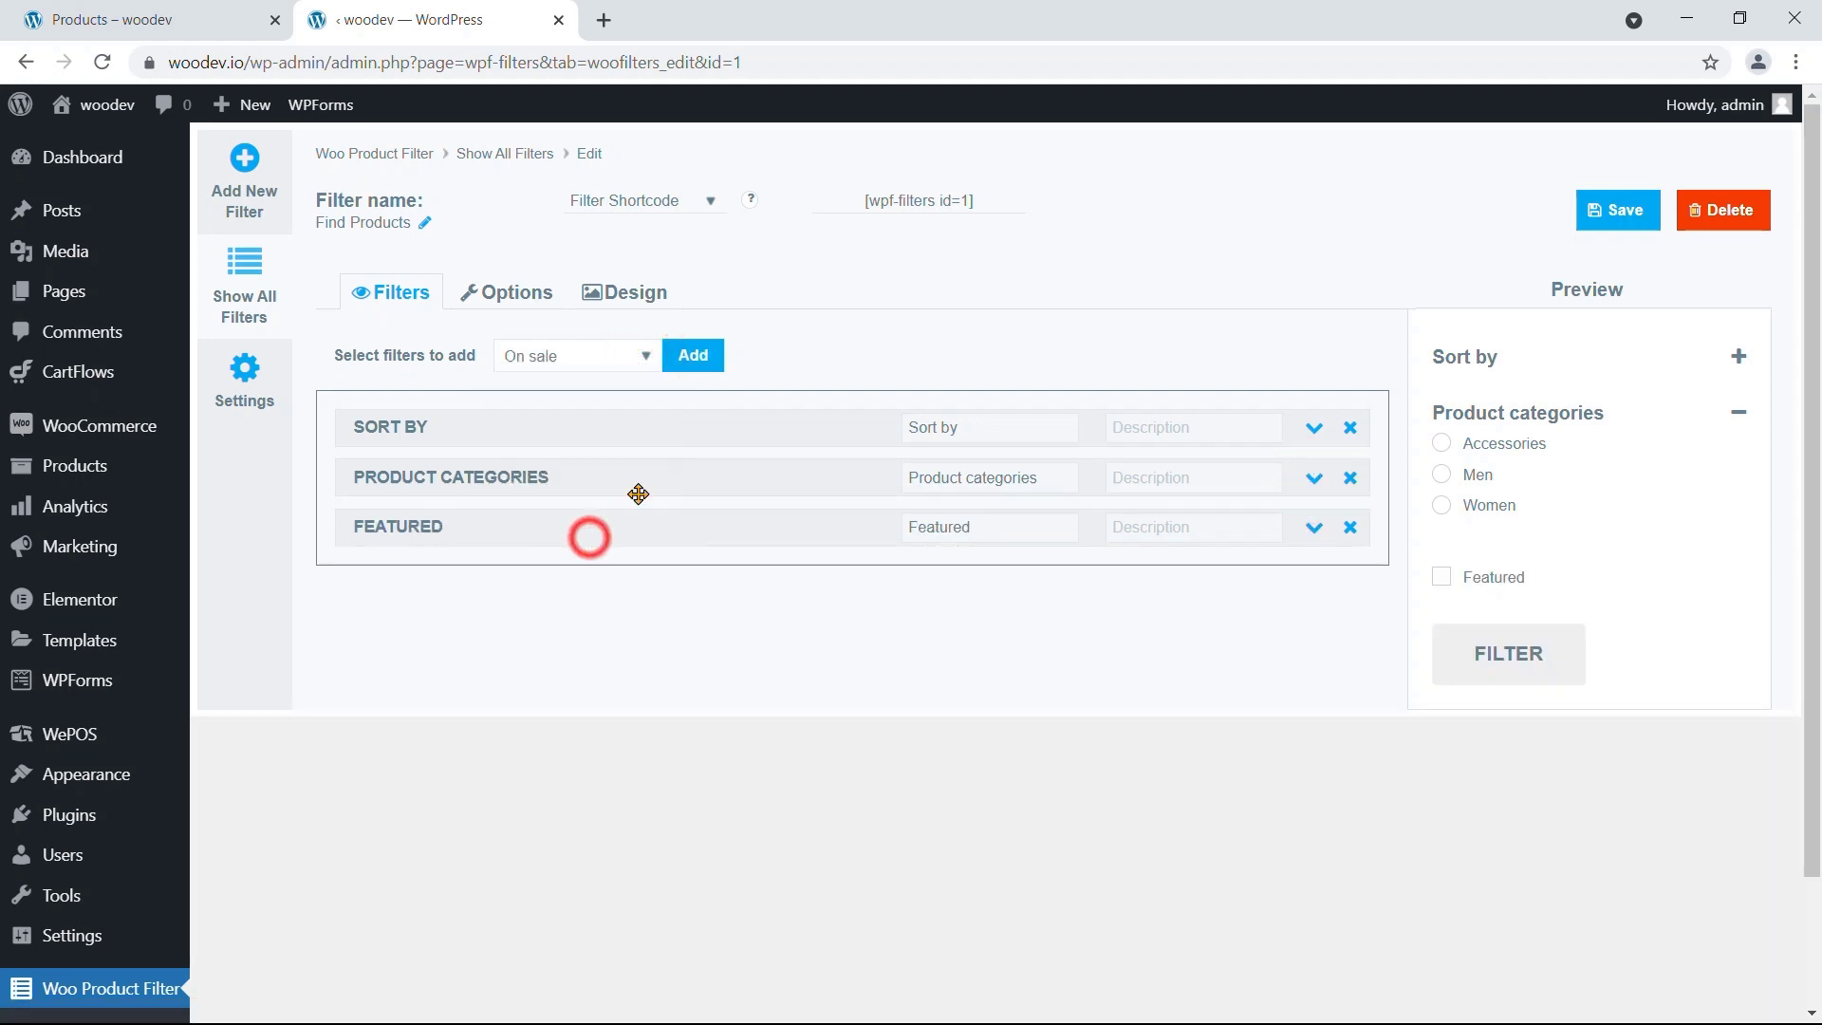
pyautogui.click(707, 357)
pyautogui.click(649, 353)
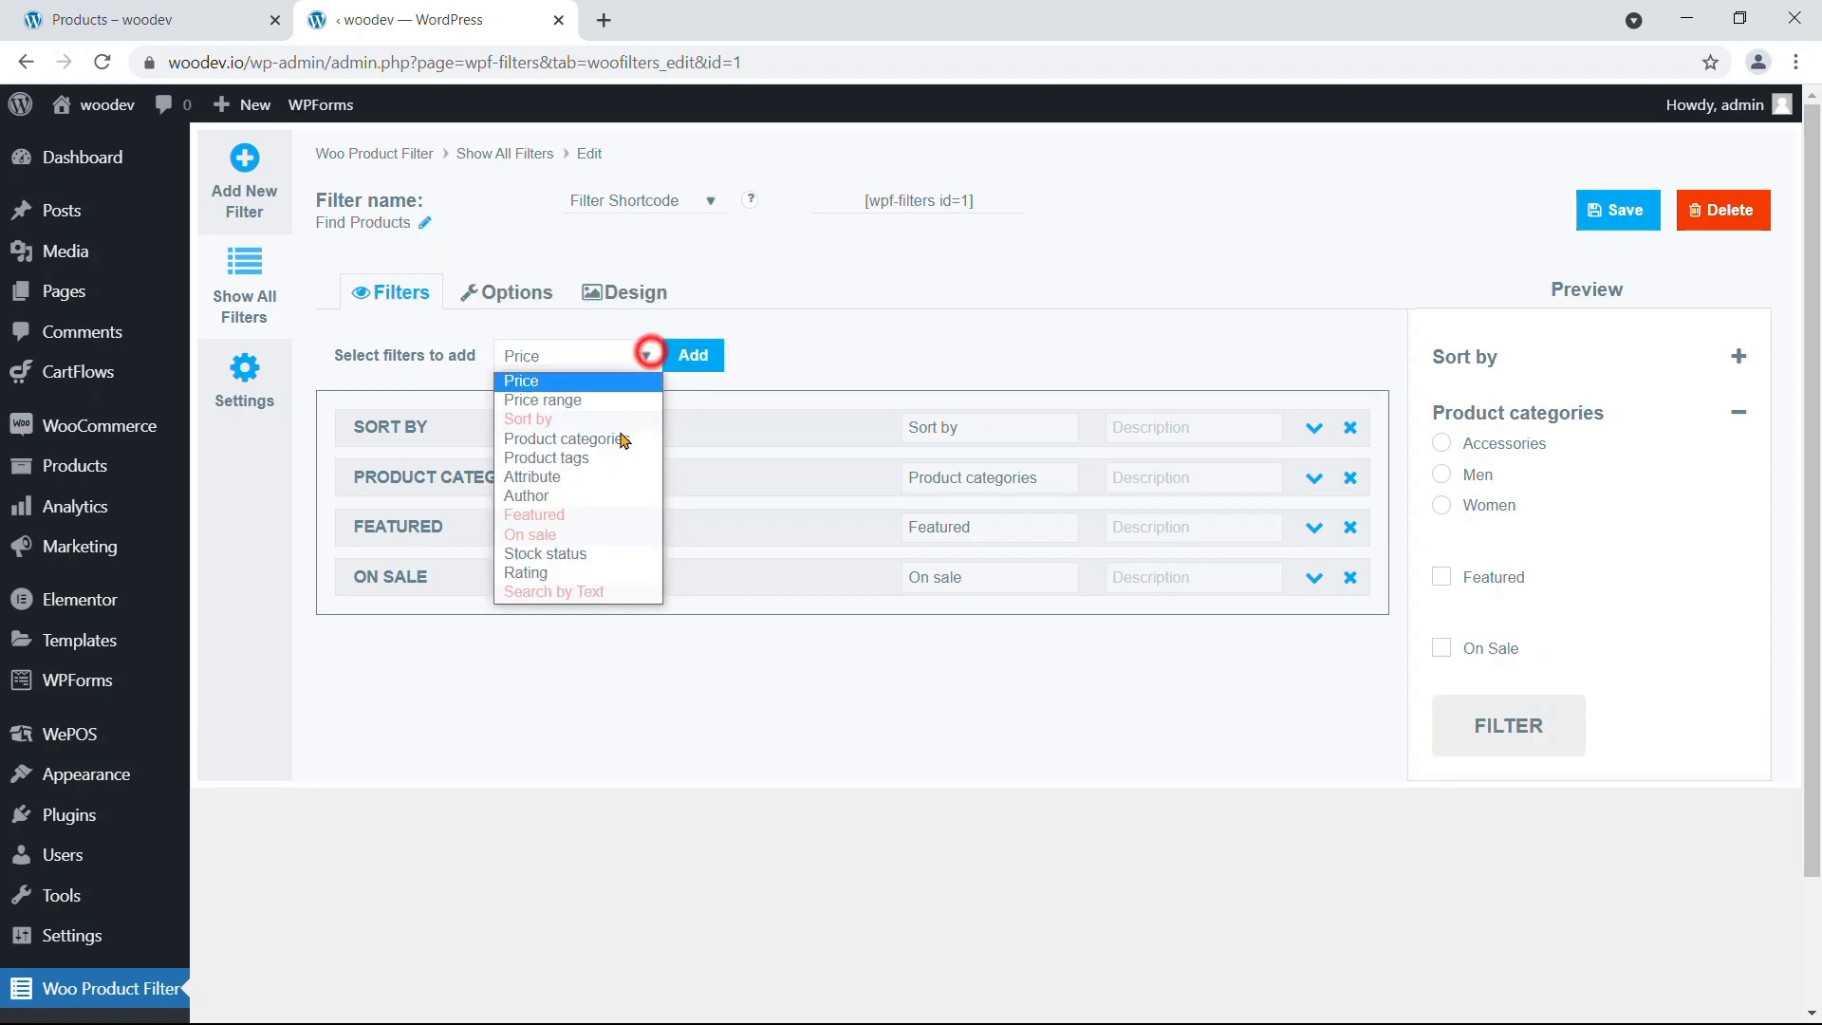
pyautogui.click(574, 572)
pyautogui.click(694, 357)
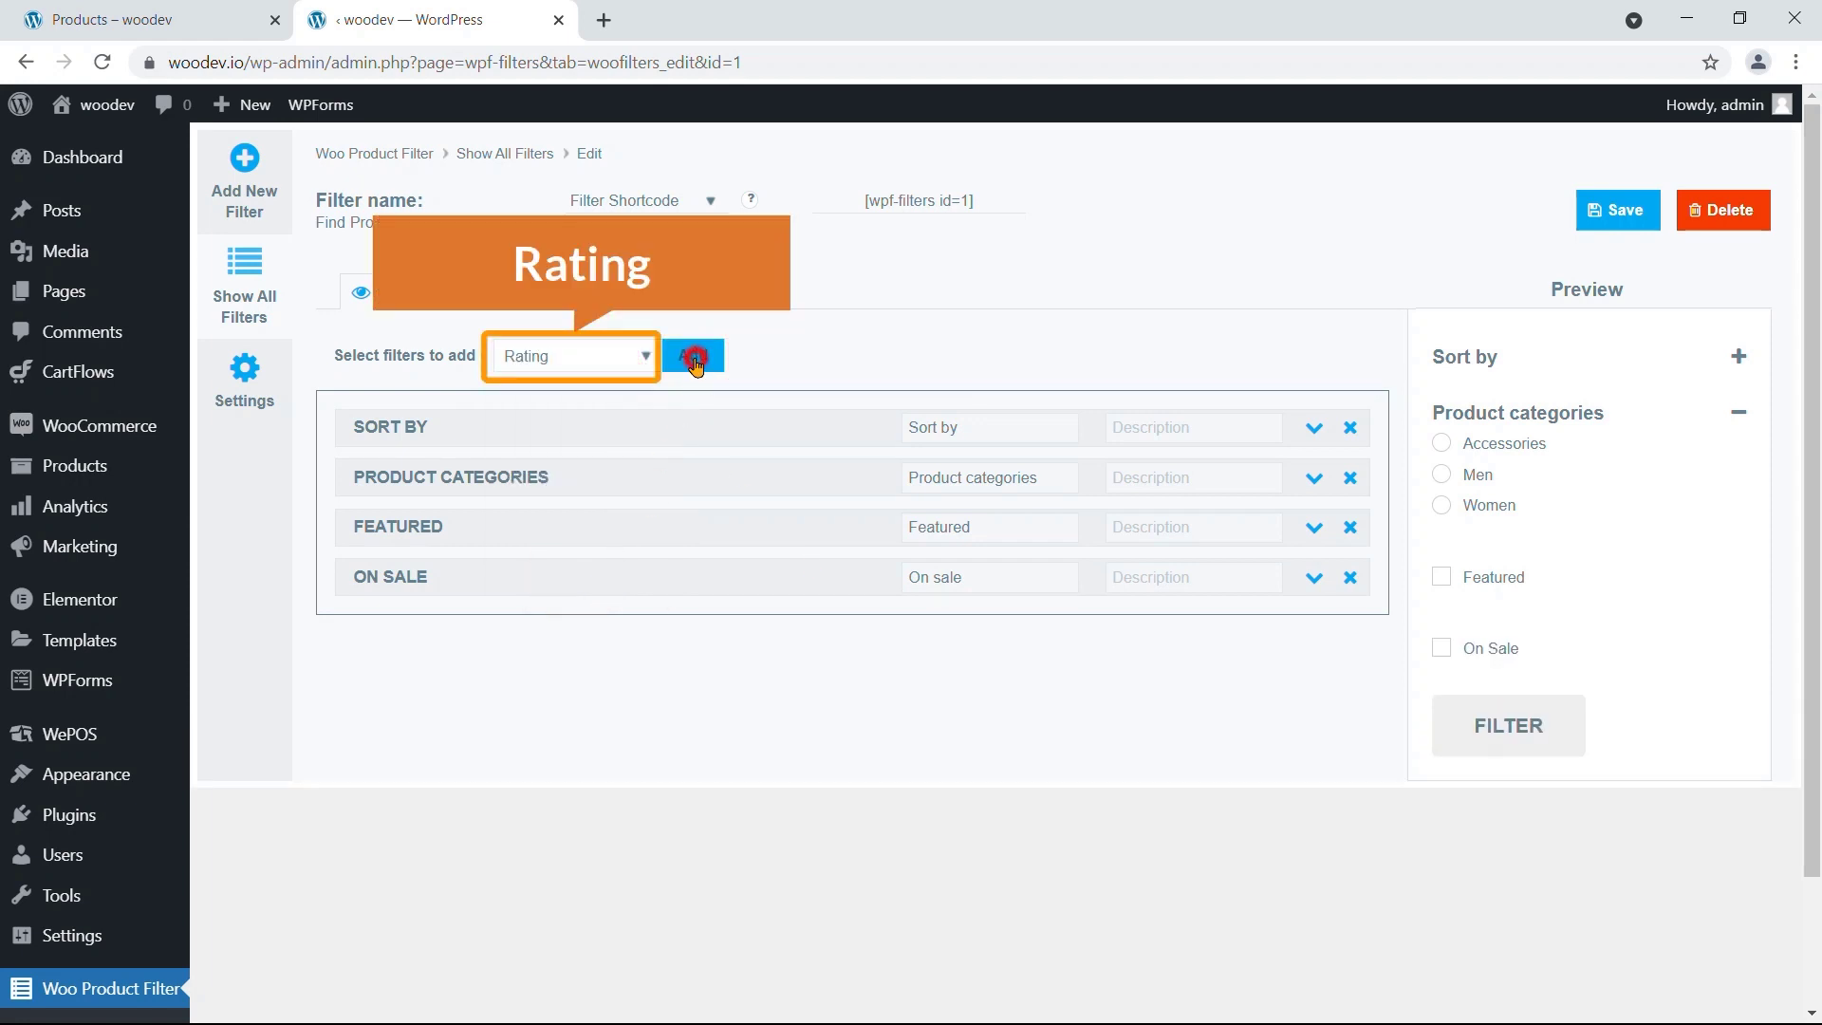
# Step: Add a Stock status filter and a Price filter to the product filter
pyautogui.click(638, 364)
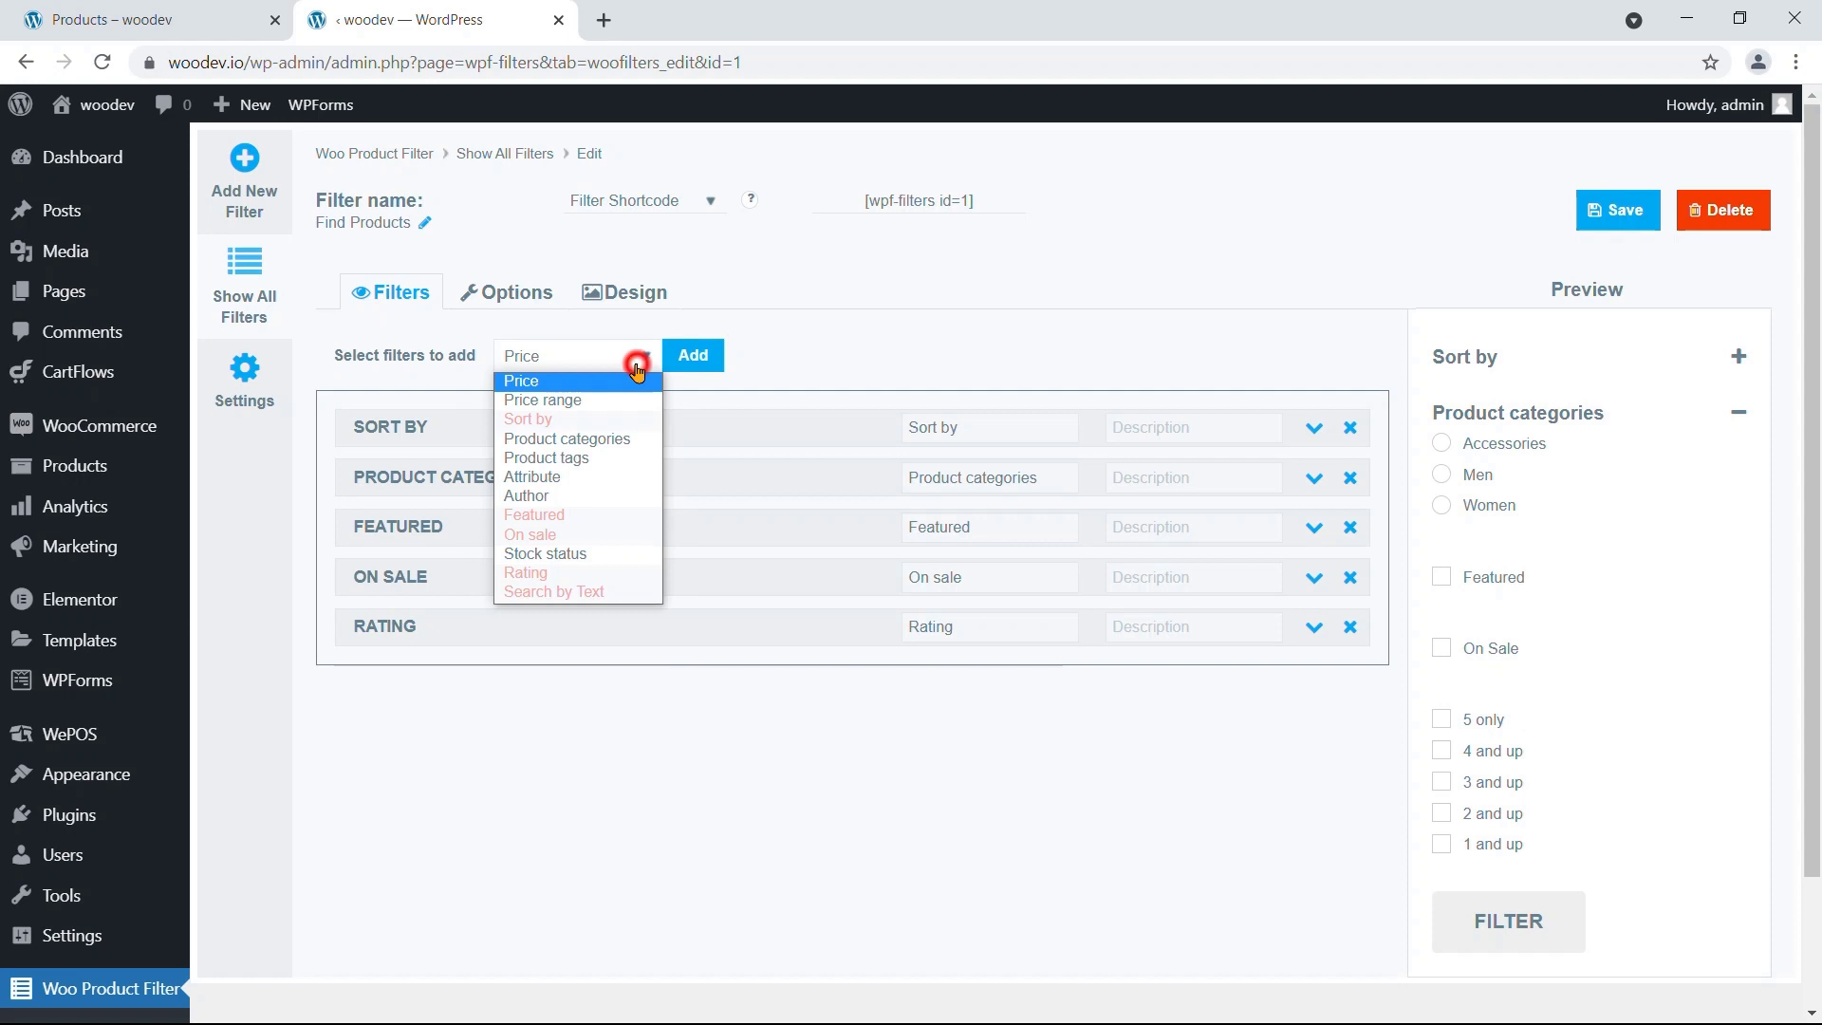
pyautogui.click(603, 555)
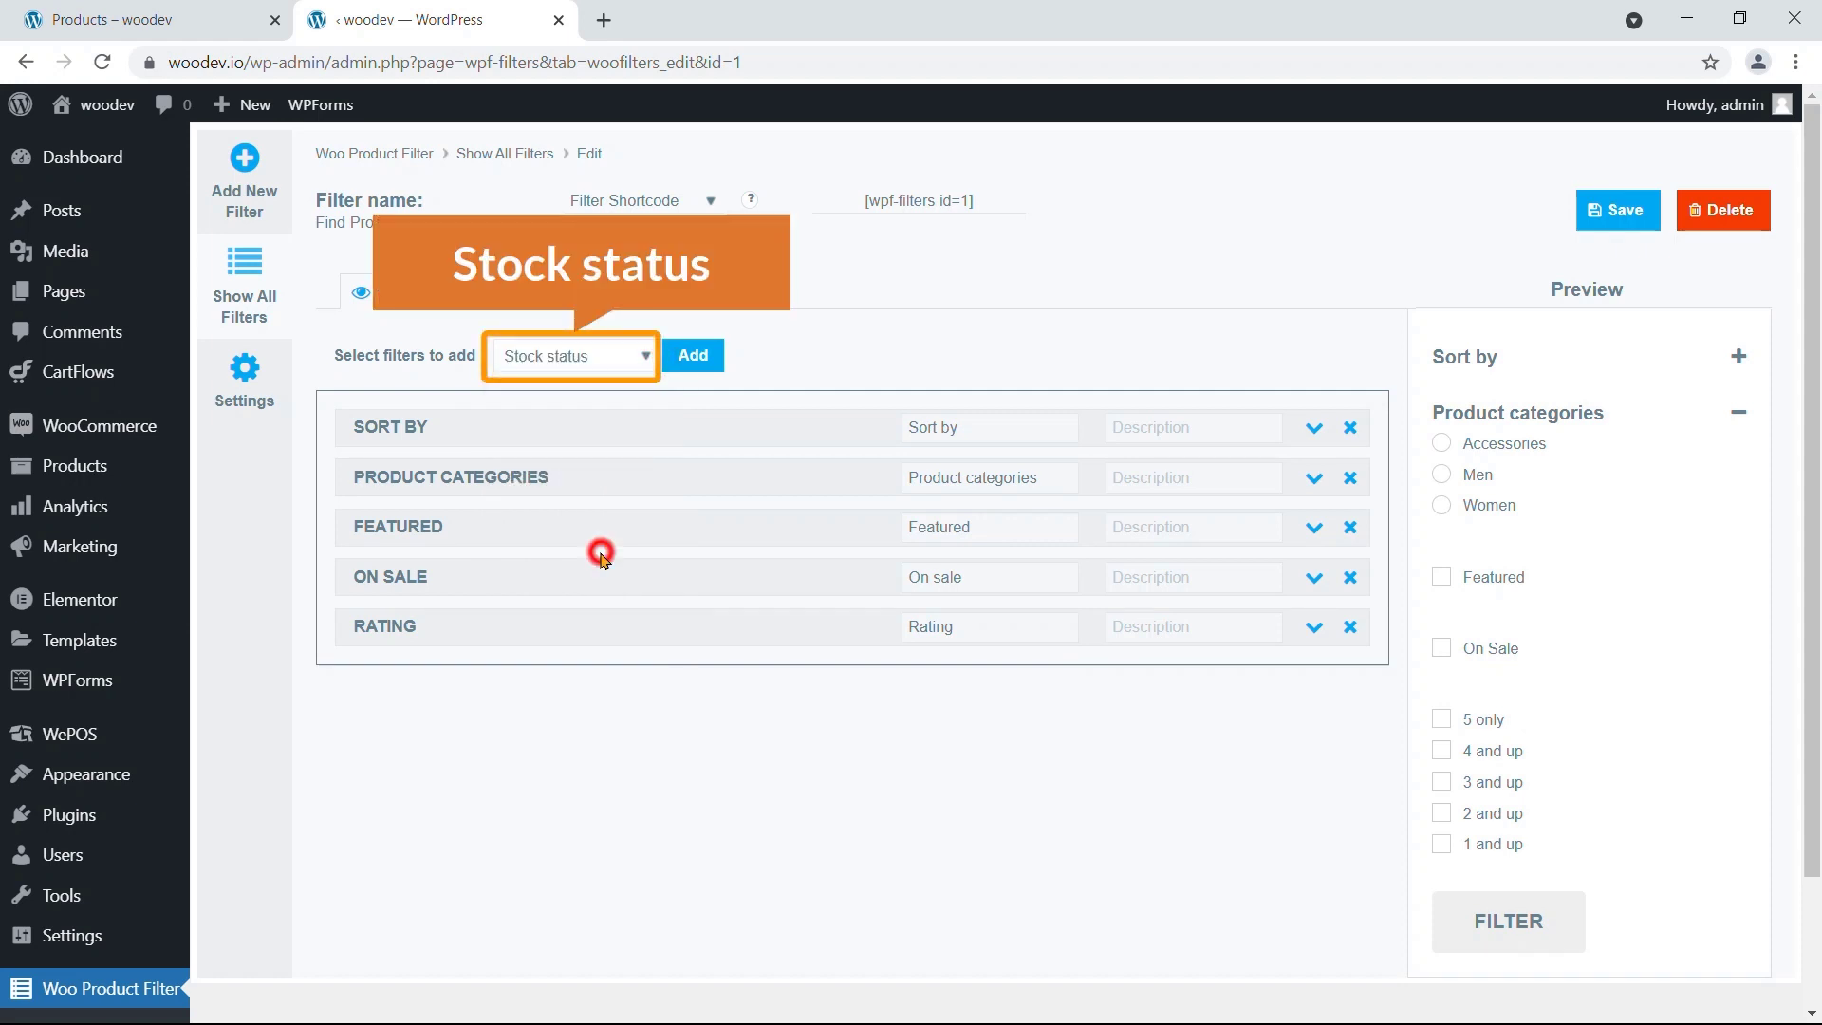
pyautogui.click(688, 356)
pyautogui.click(625, 363)
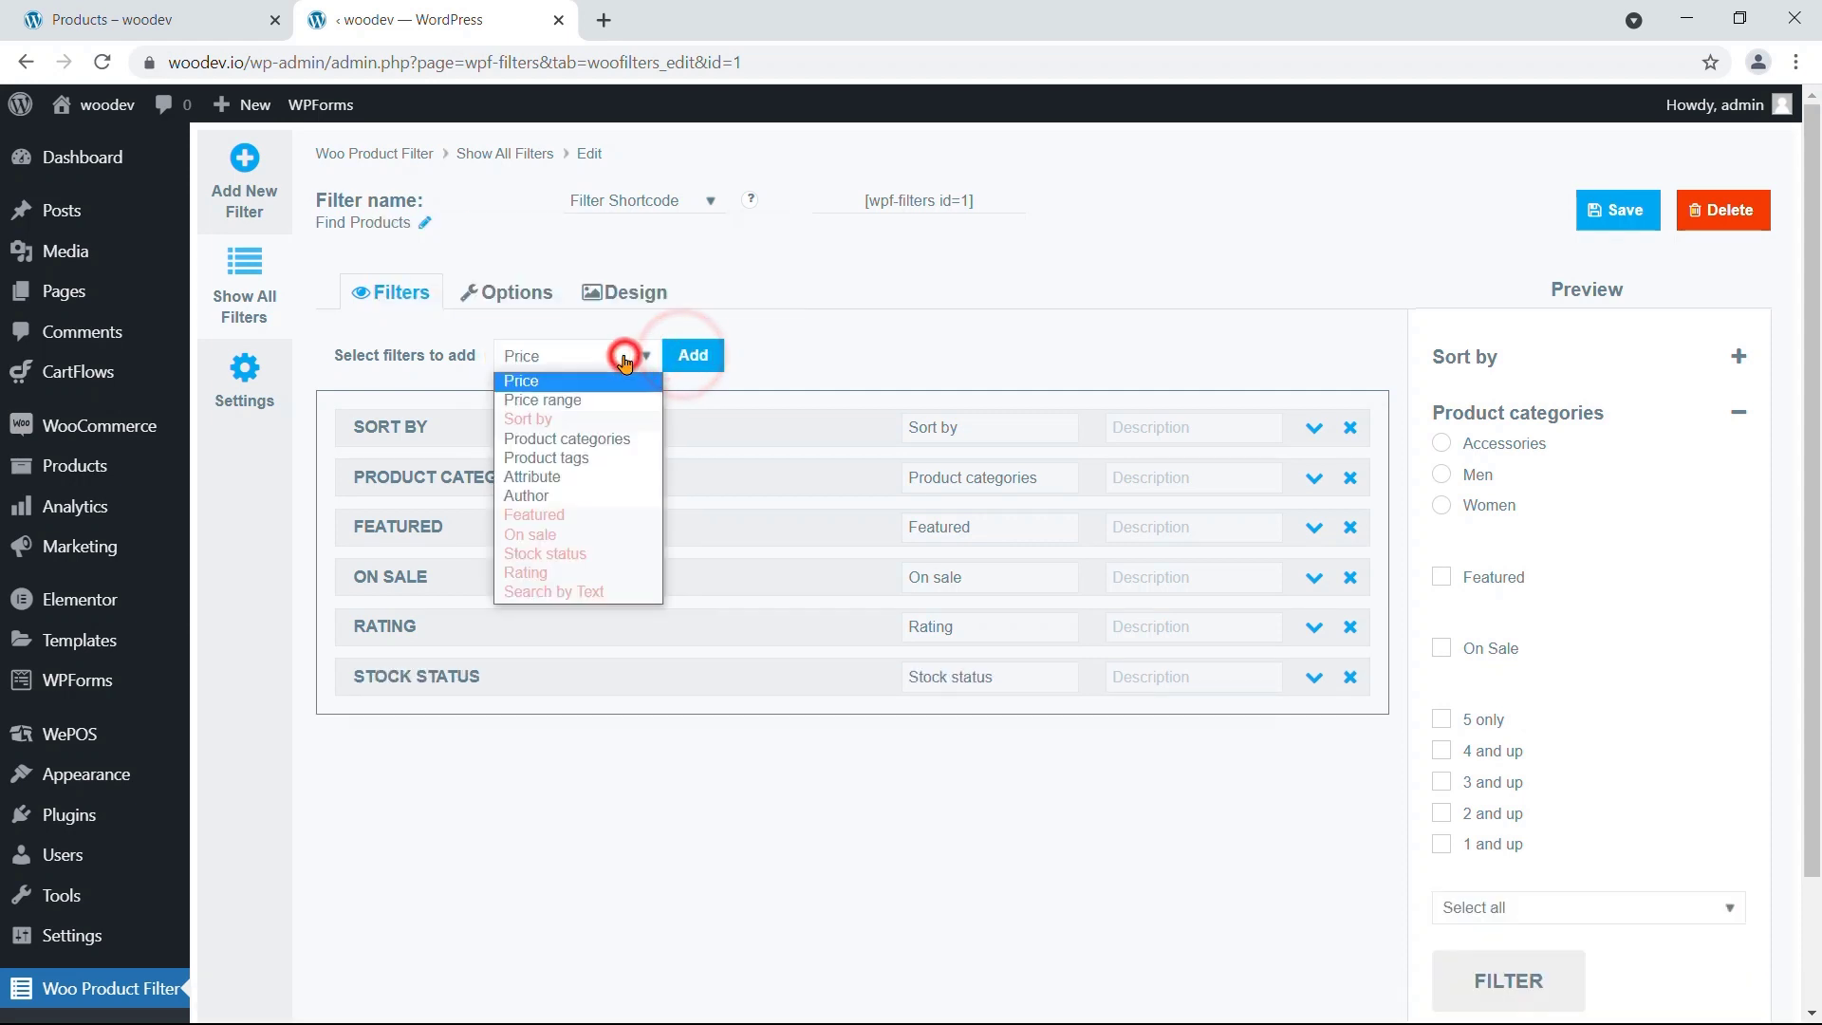
pyautogui.click(619, 382)
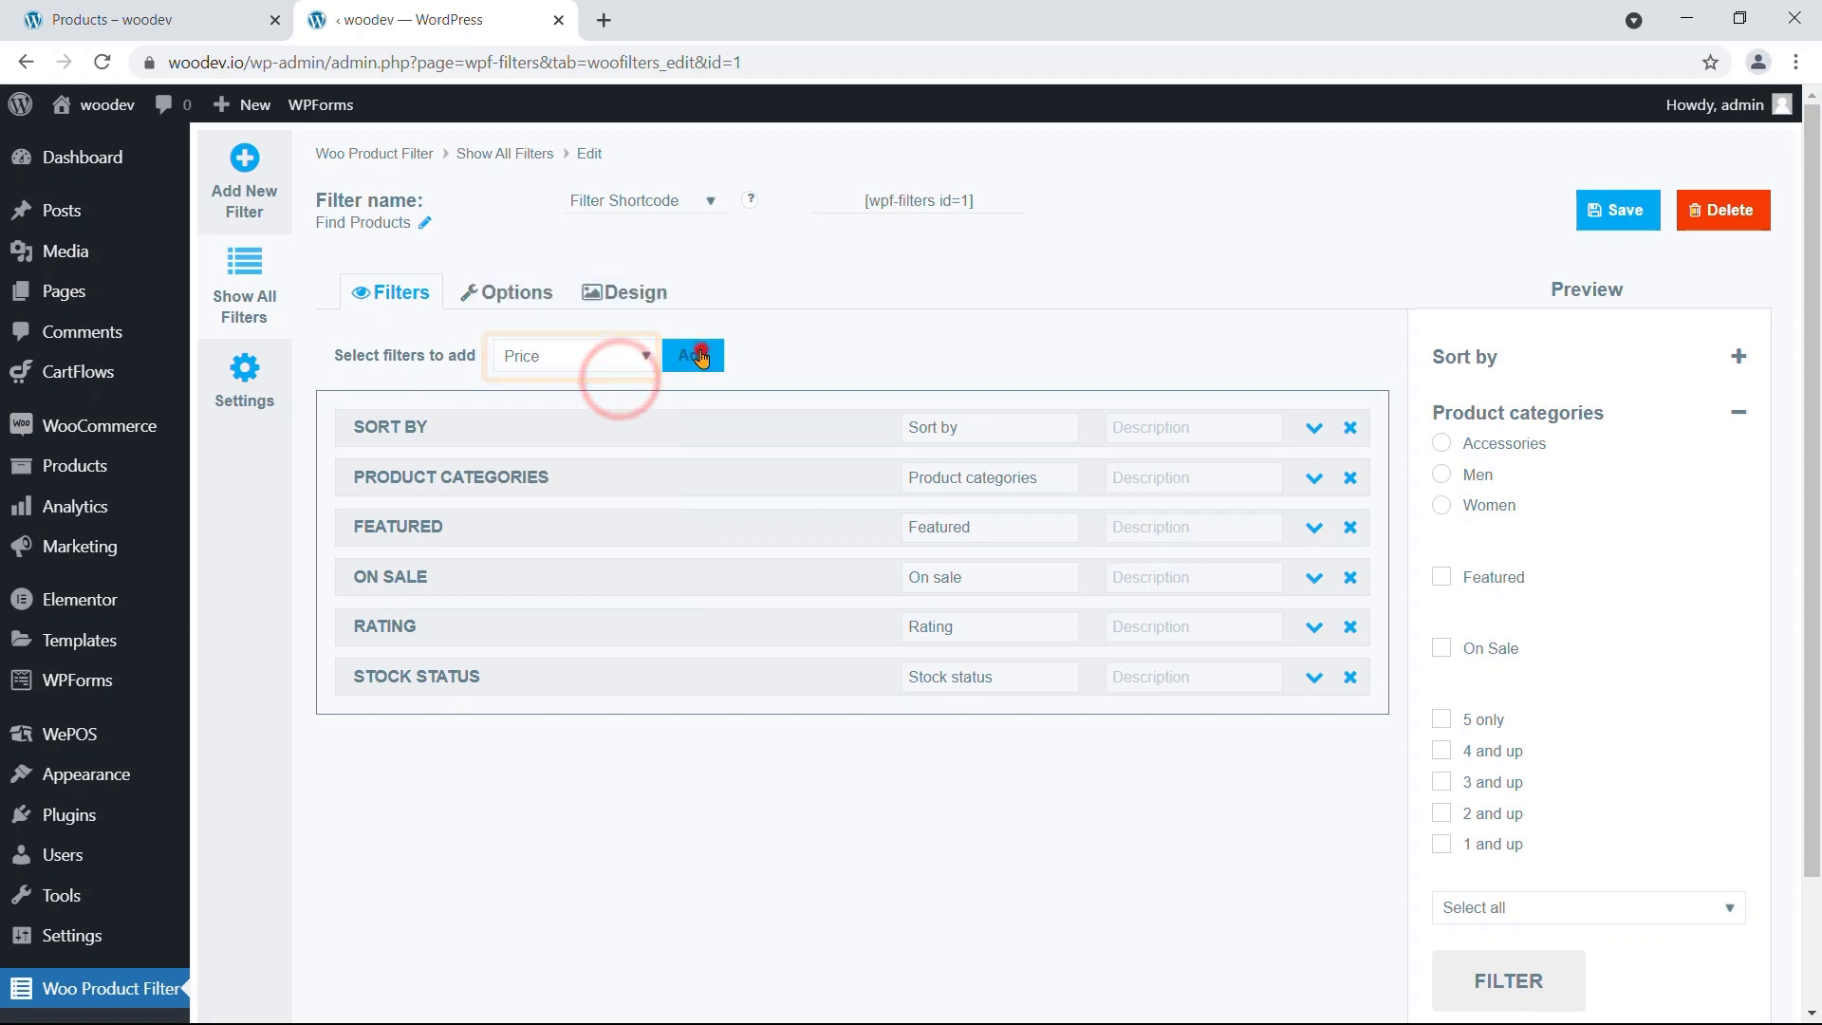
pyautogui.click(694, 358)
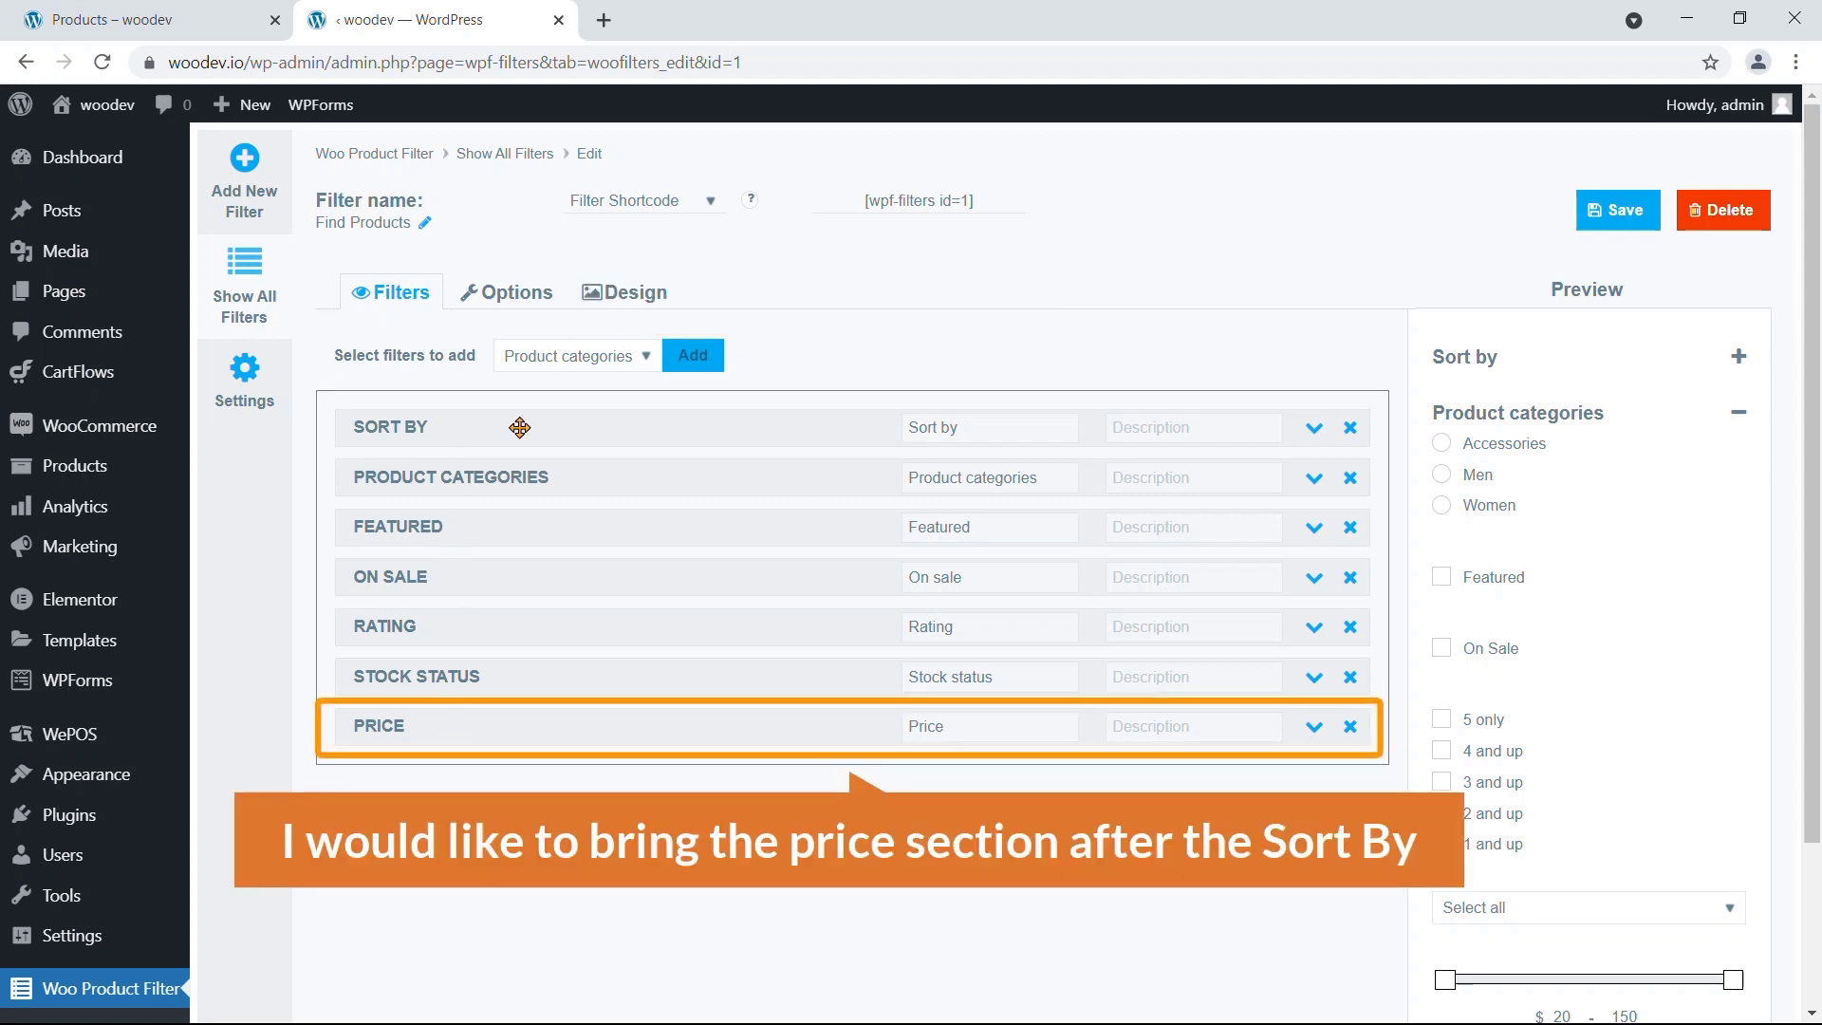
# Step: Reorder the filters so Price comes directly after Sort by and Rating directly after Price, and check the order in the preview
pyautogui.moveTo(545, 723); pyautogui.dragTo(530, 466)
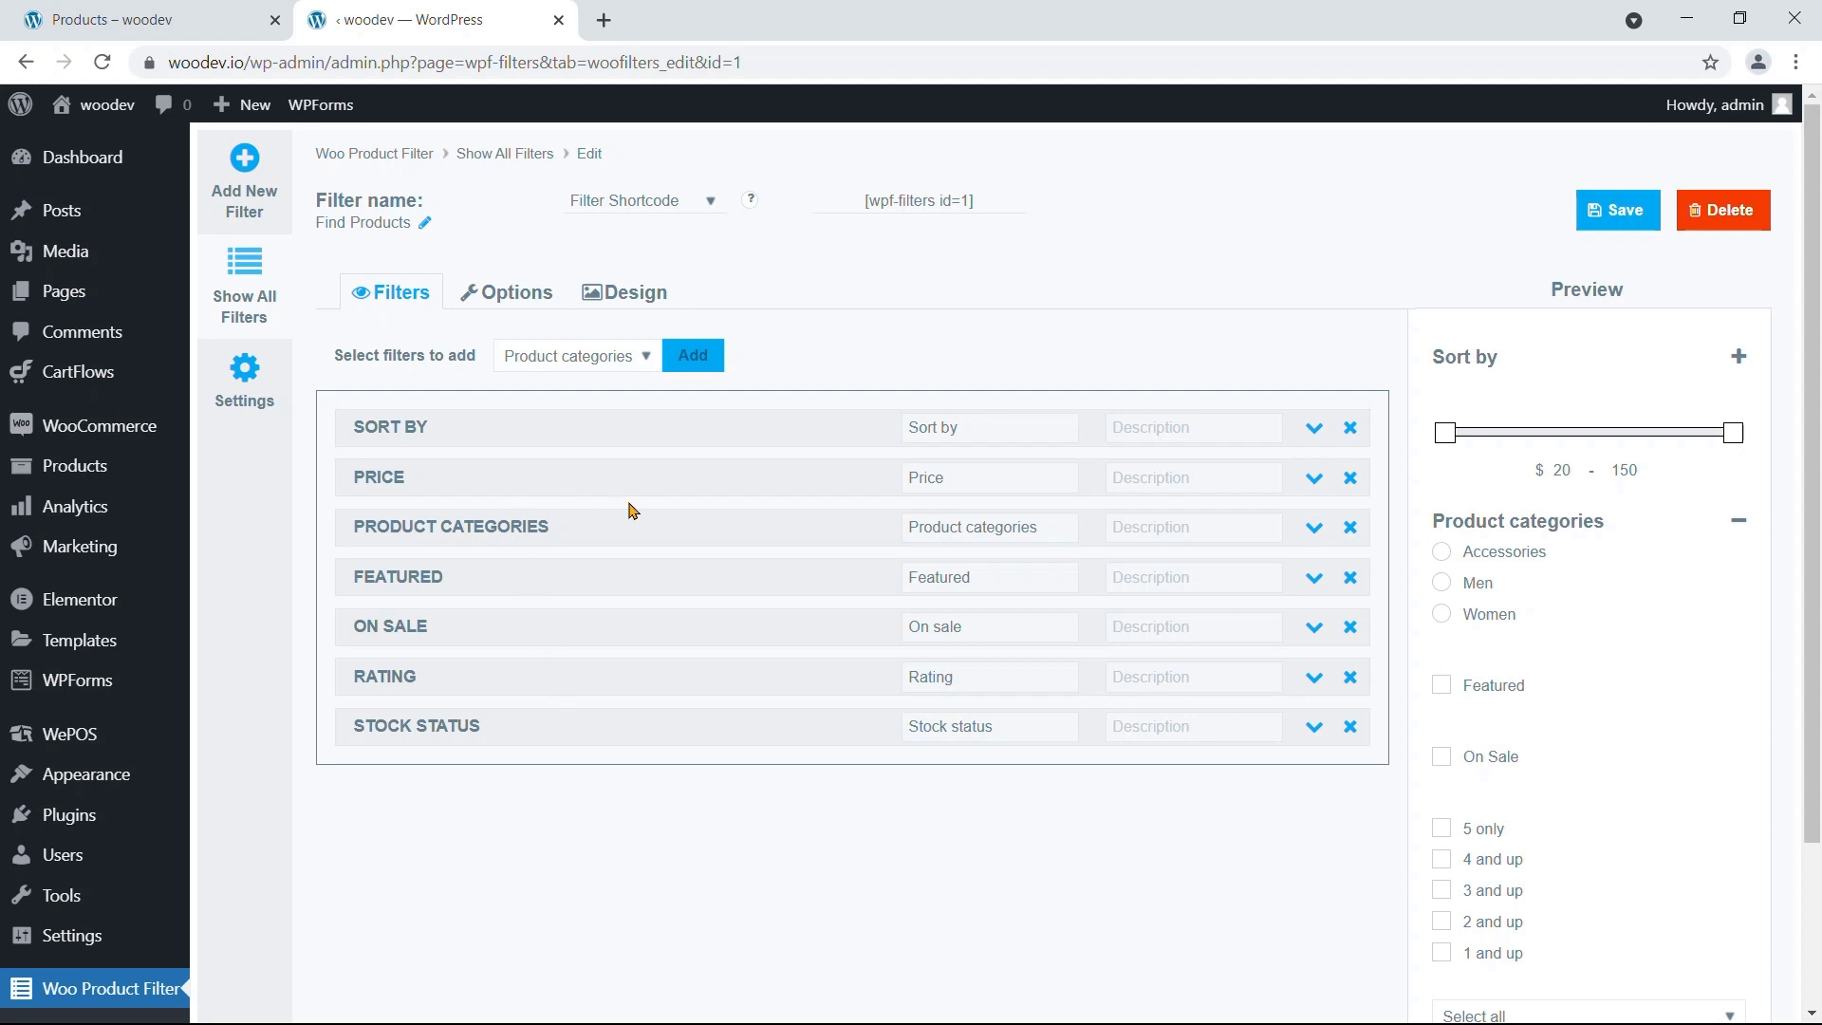
pyautogui.moveTo(636, 674); pyautogui.dragTo(632, 517)
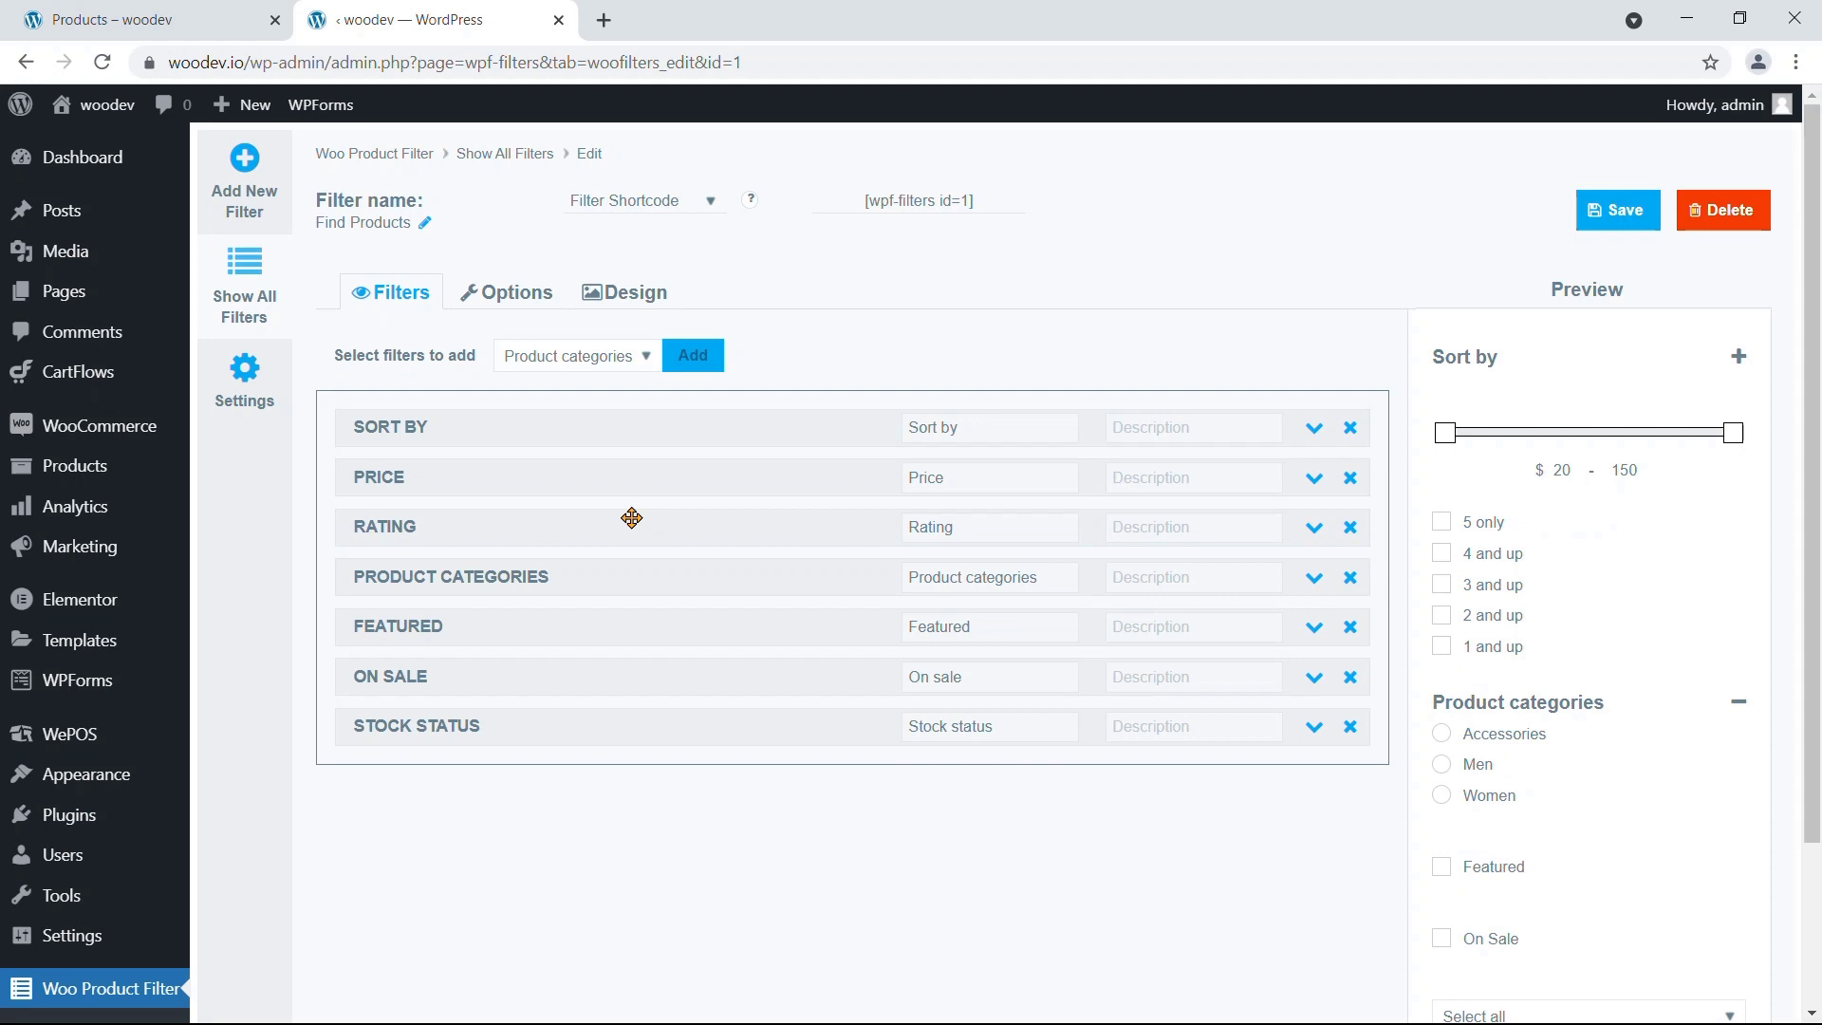
pyautogui.scroll(-3, 1554, 762)
pyautogui.scroll(3, 1589, 793)
pyautogui.scroll(-3, 1566, 699)
pyautogui.scroll(3, 1048, 599)
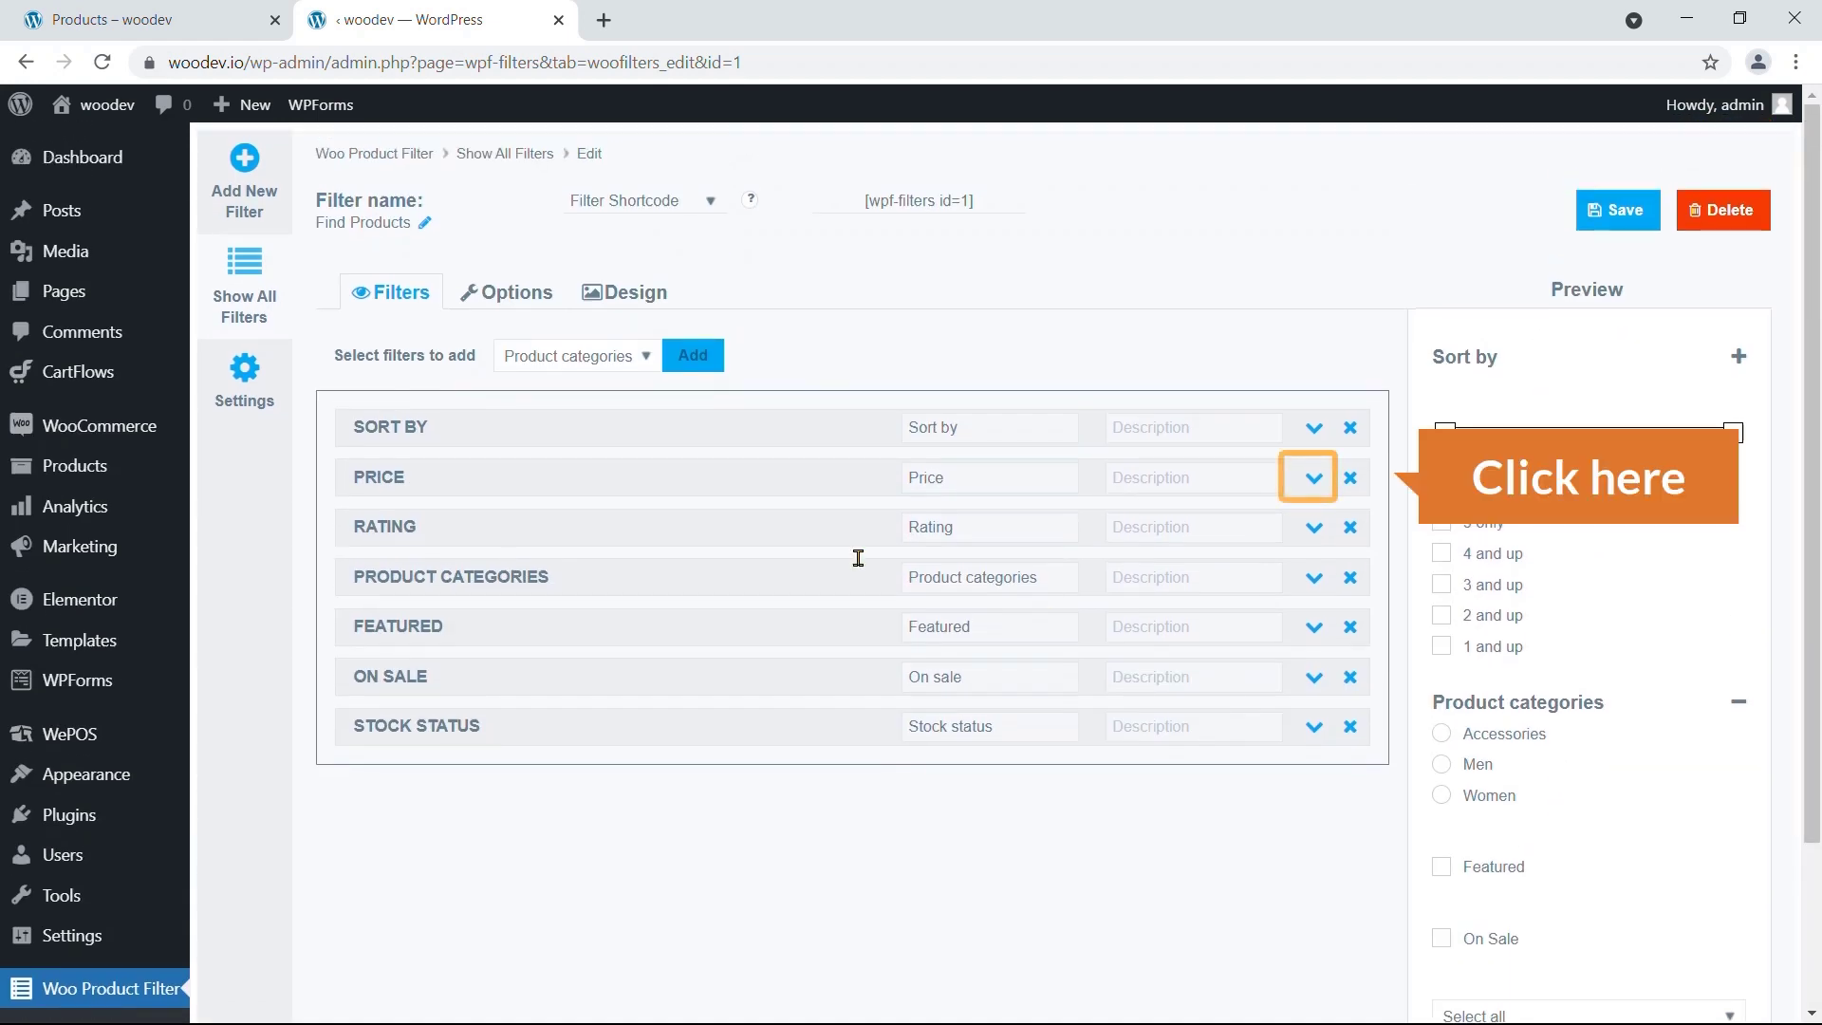
# Step: Show the Price filter's title label as opened on desktop, and look through the available filter skins, keeping the default
pyautogui.click(1313, 479)
pyautogui.click(858, 524)
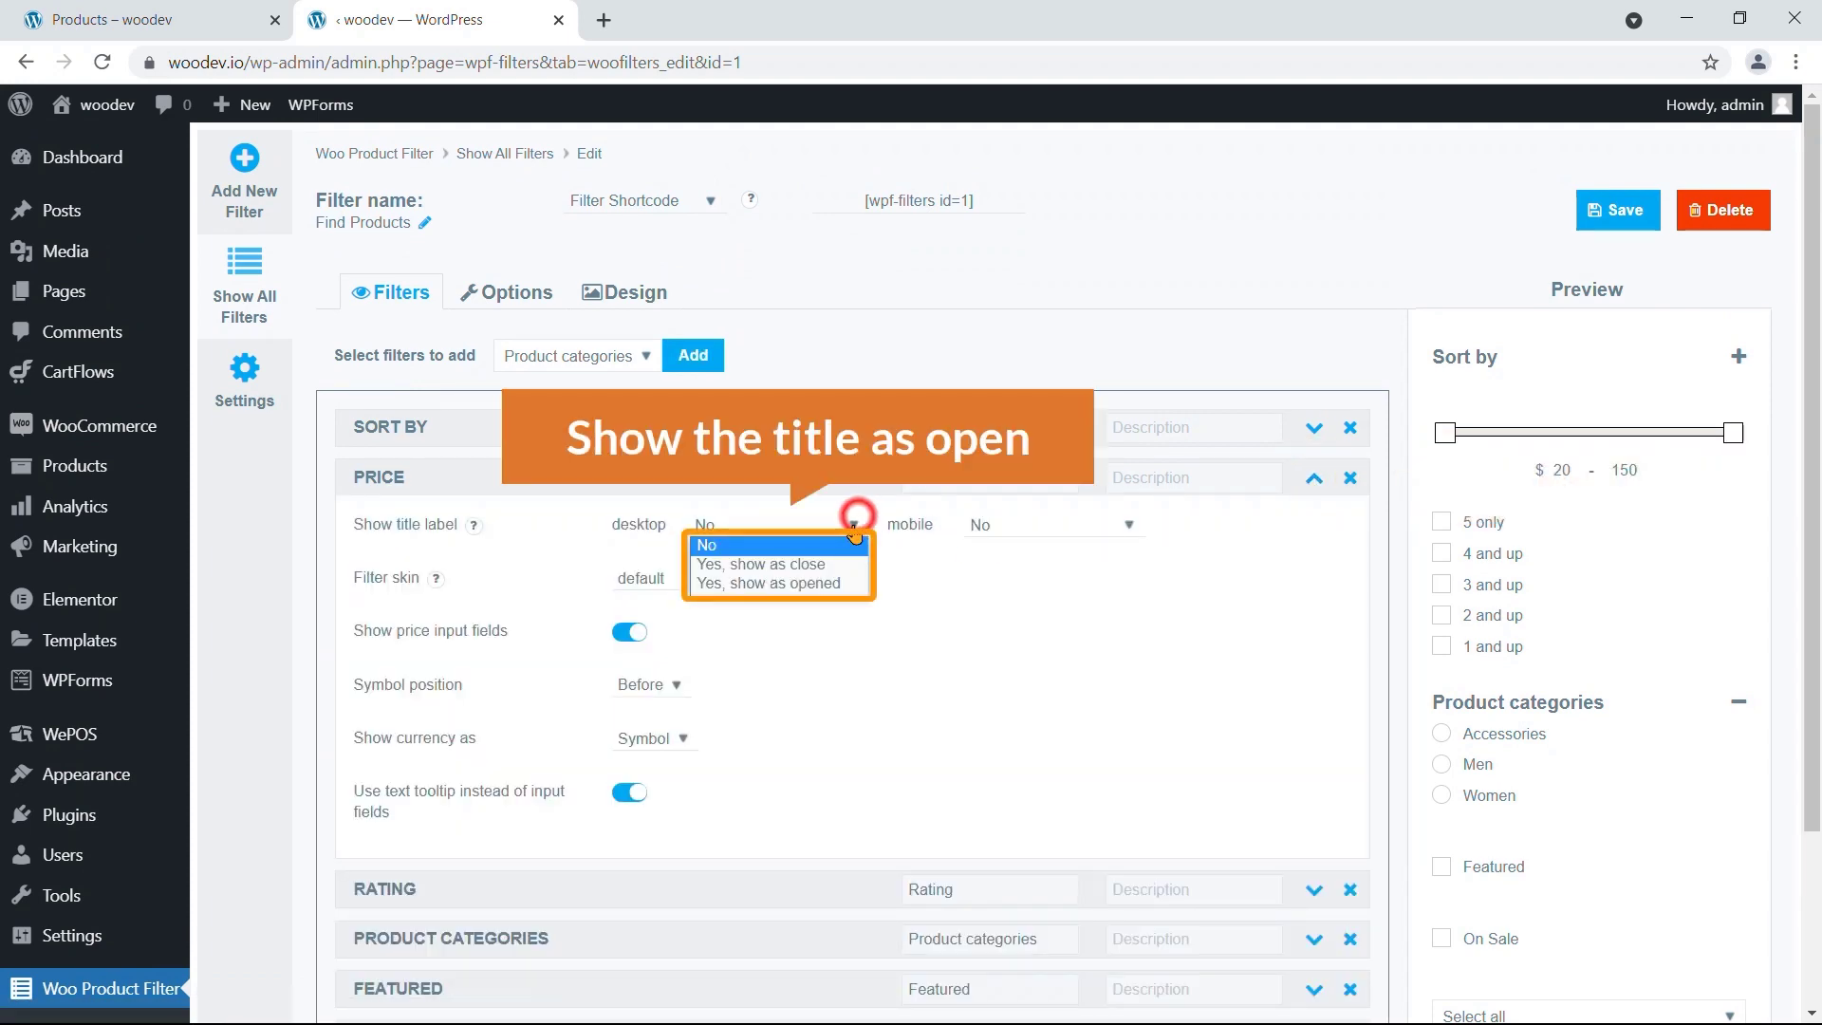
pyautogui.click(842, 585)
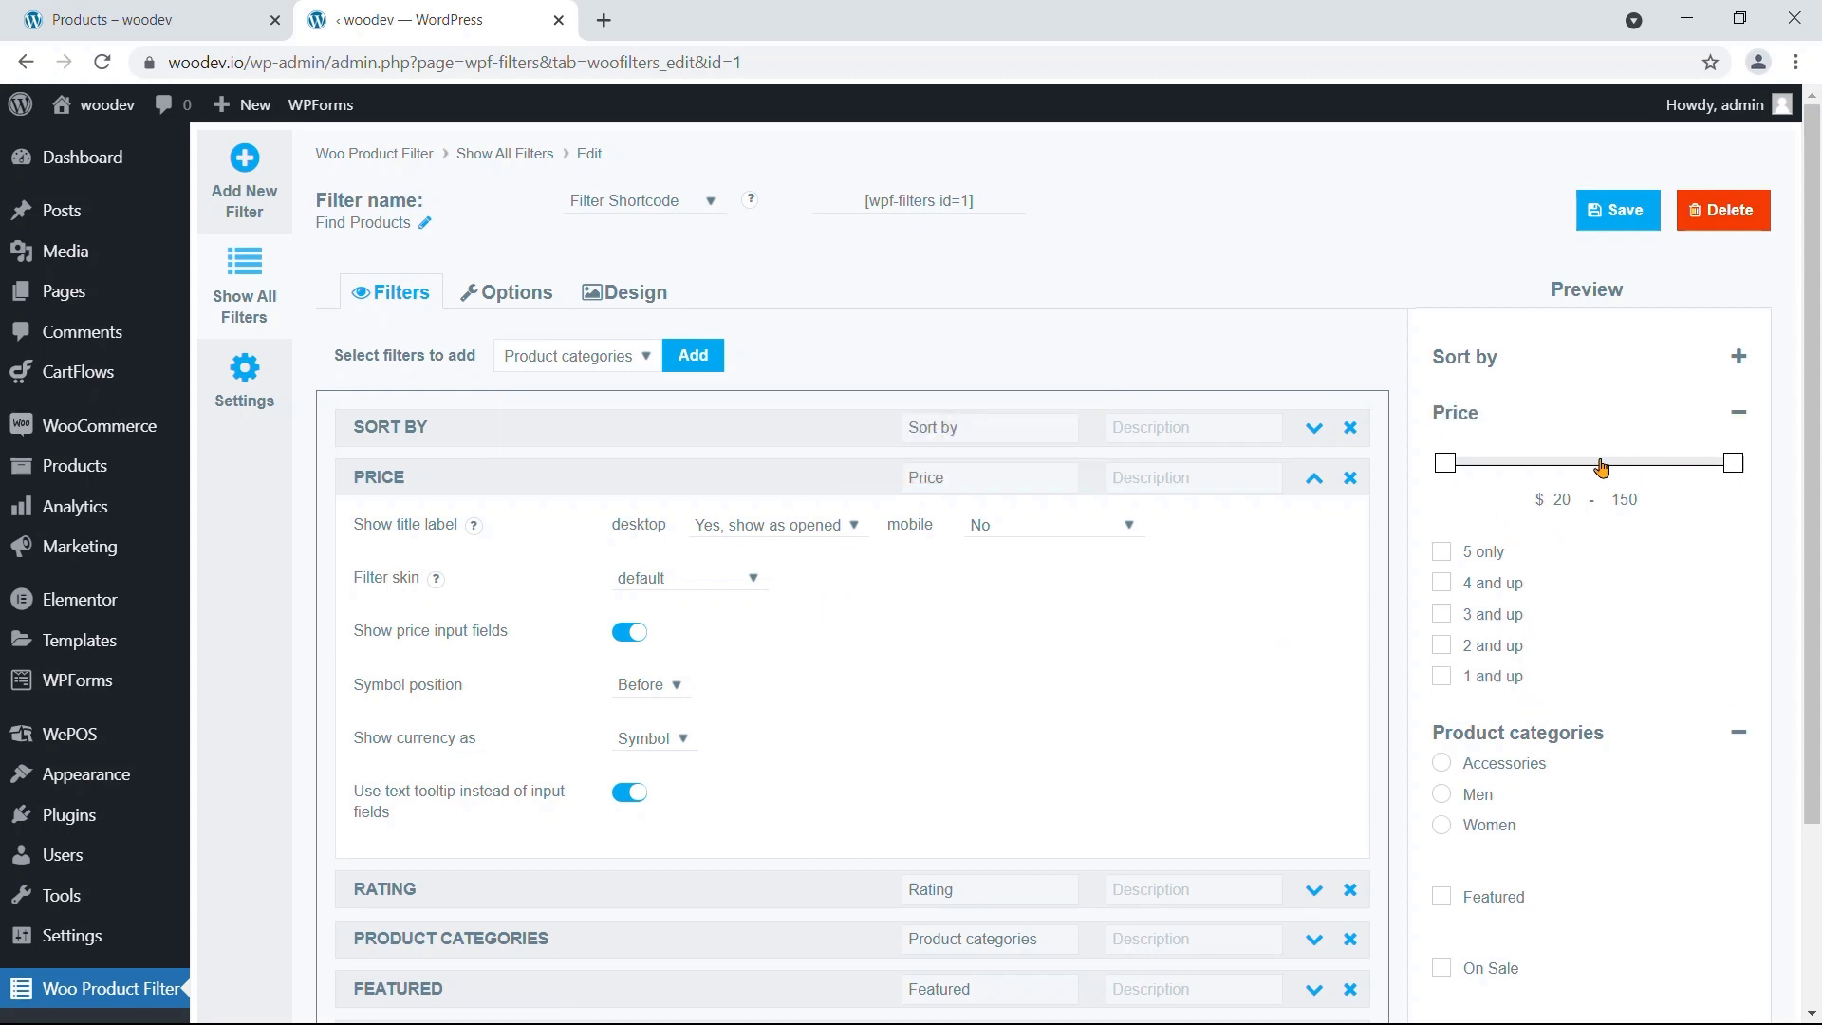
pyautogui.click(714, 578)
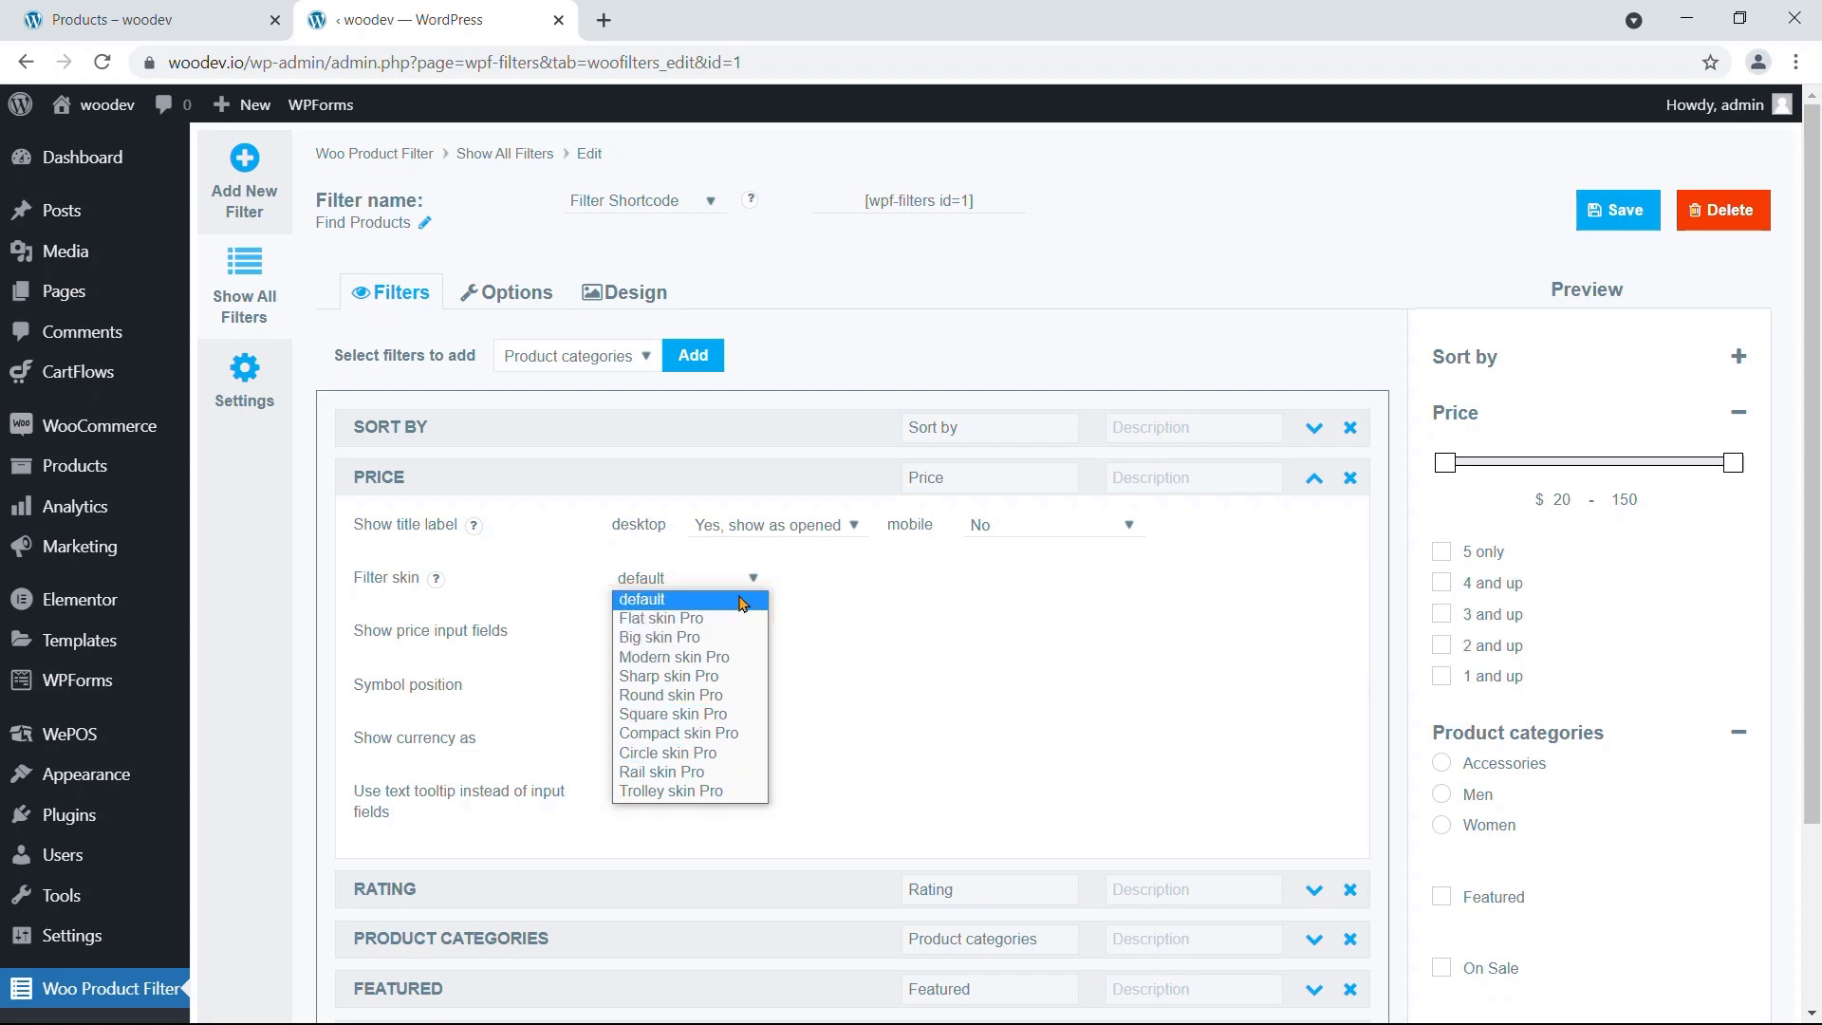
pyautogui.click(865, 613)
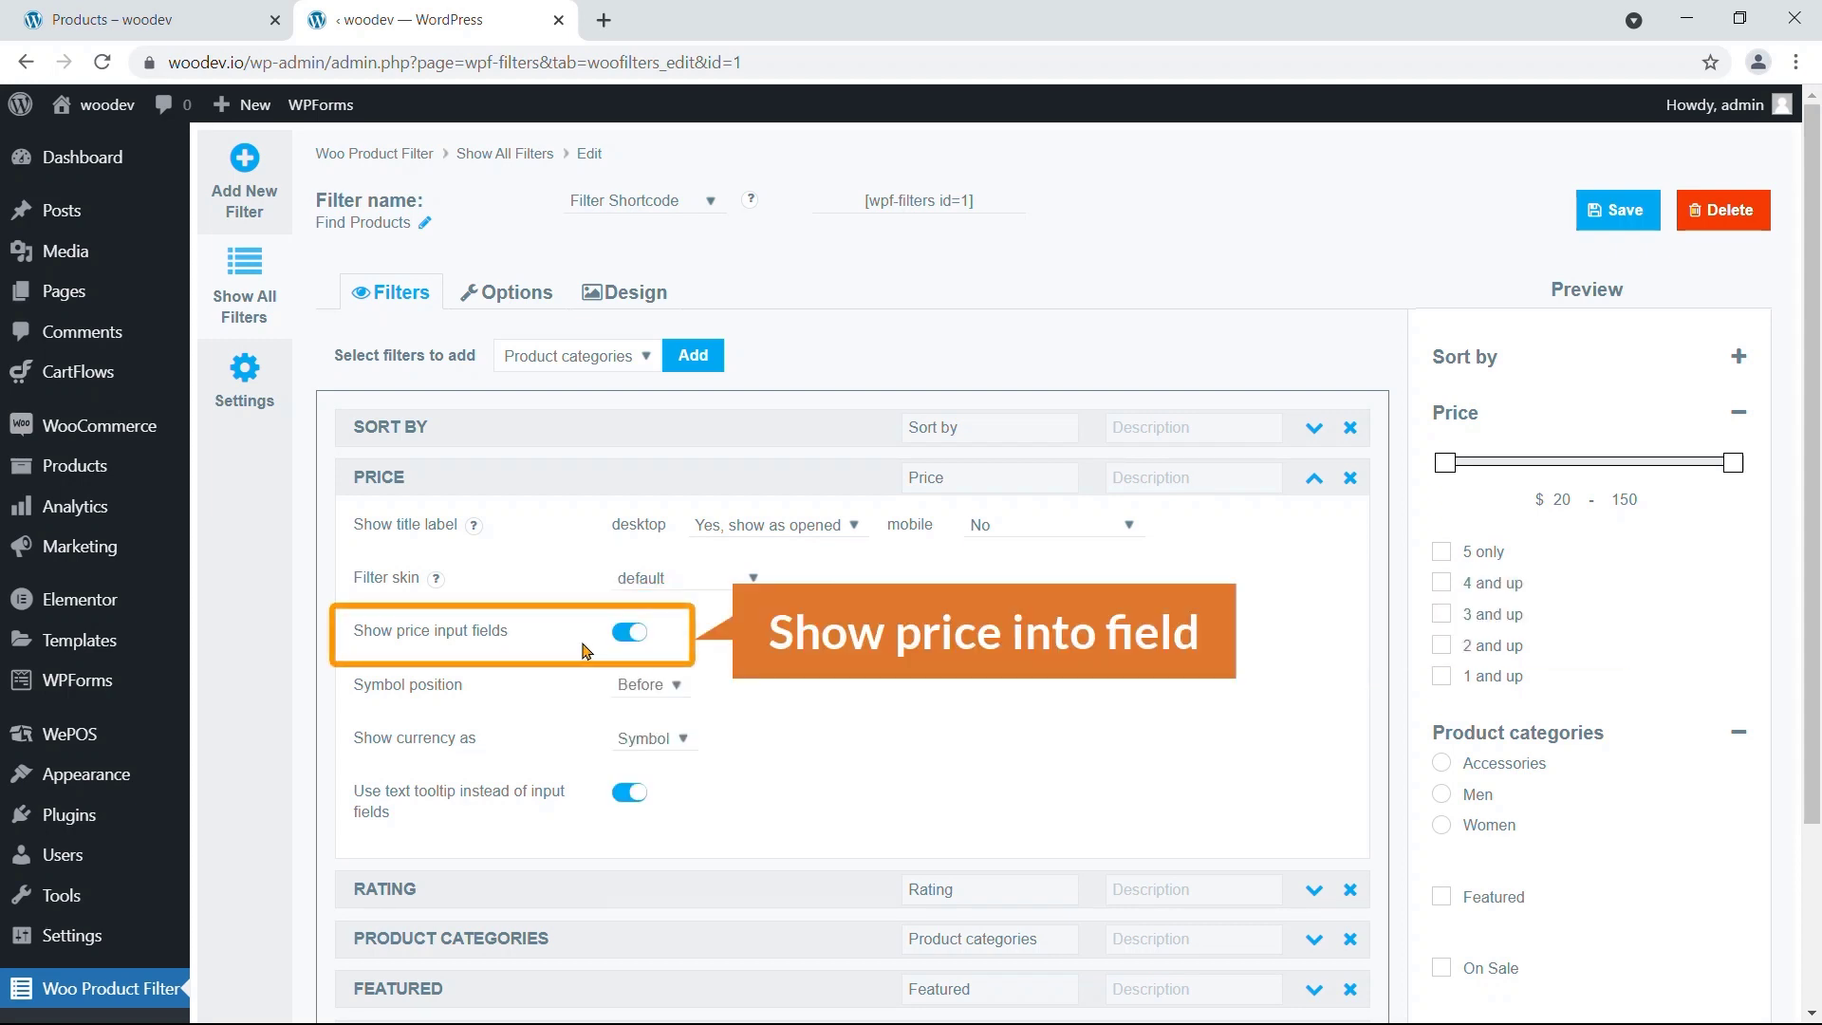
# Step: Switch the price input fields off and on to compare the preview, leaving them on with the text tooltip option off
pyautogui.click(632, 634)
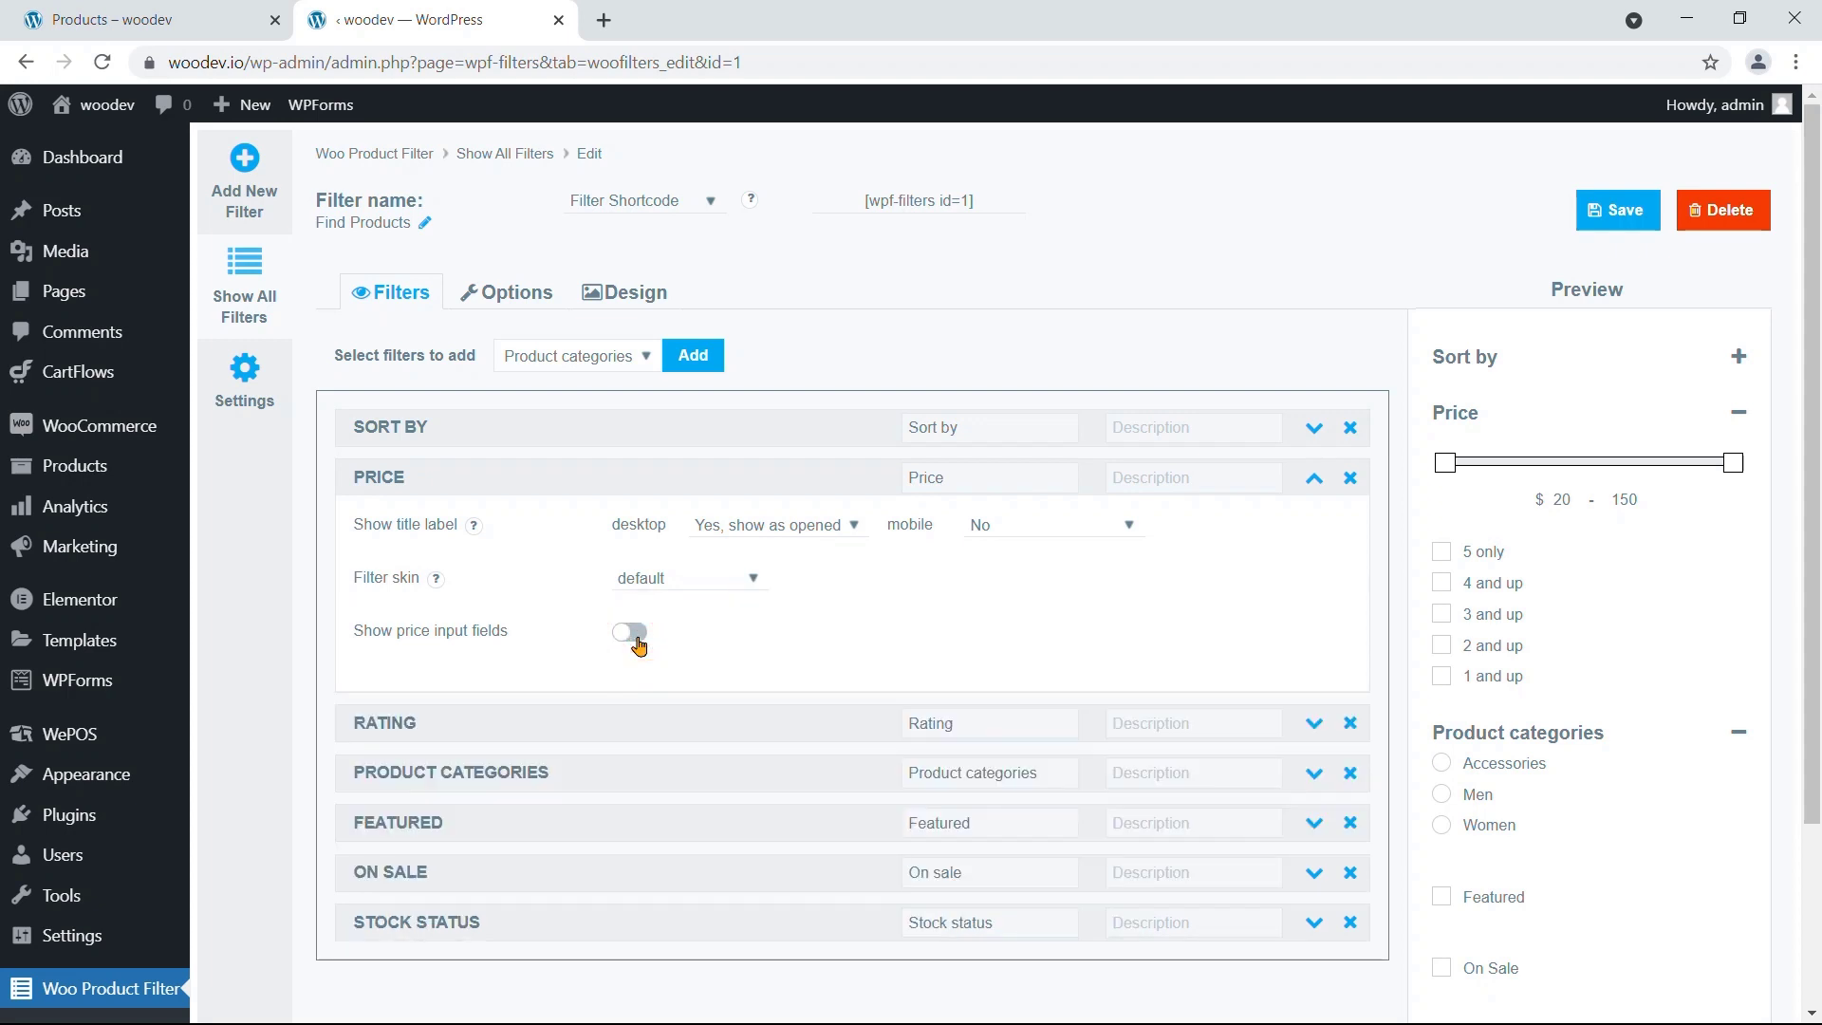
pyautogui.click(632, 633)
pyautogui.click(634, 636)
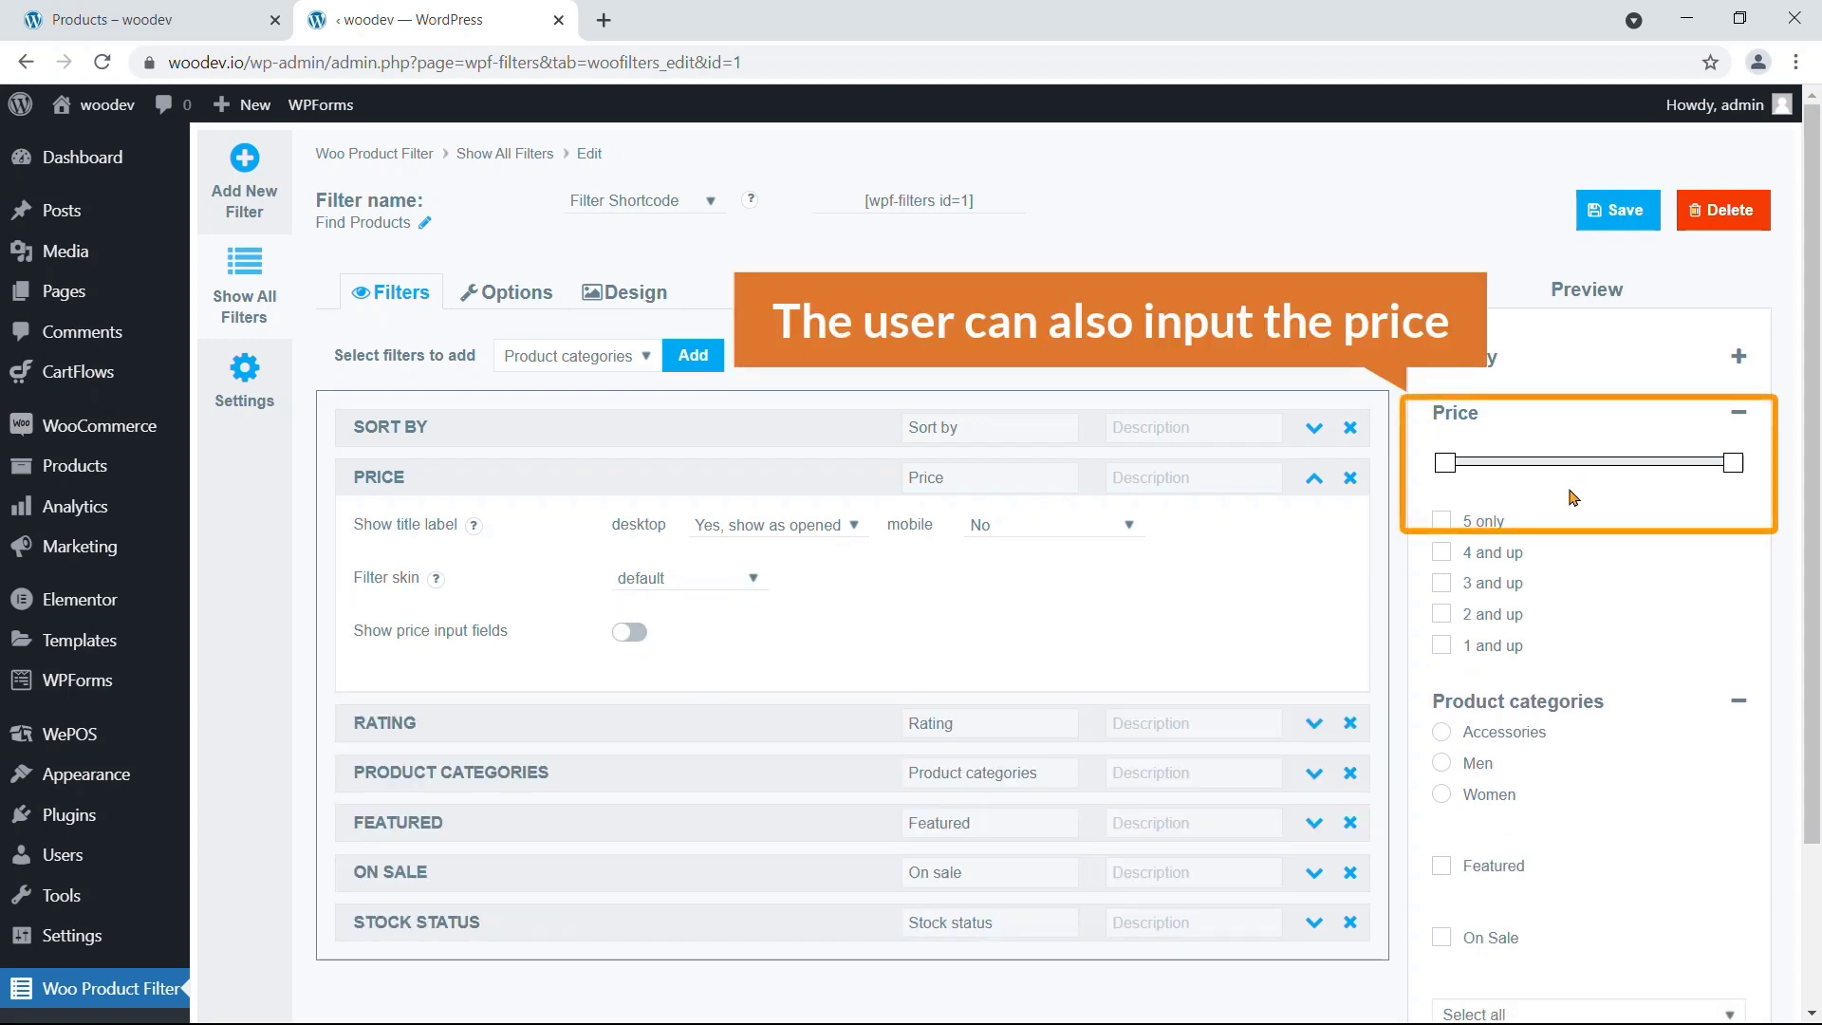
pyautogui.click(630, 633)
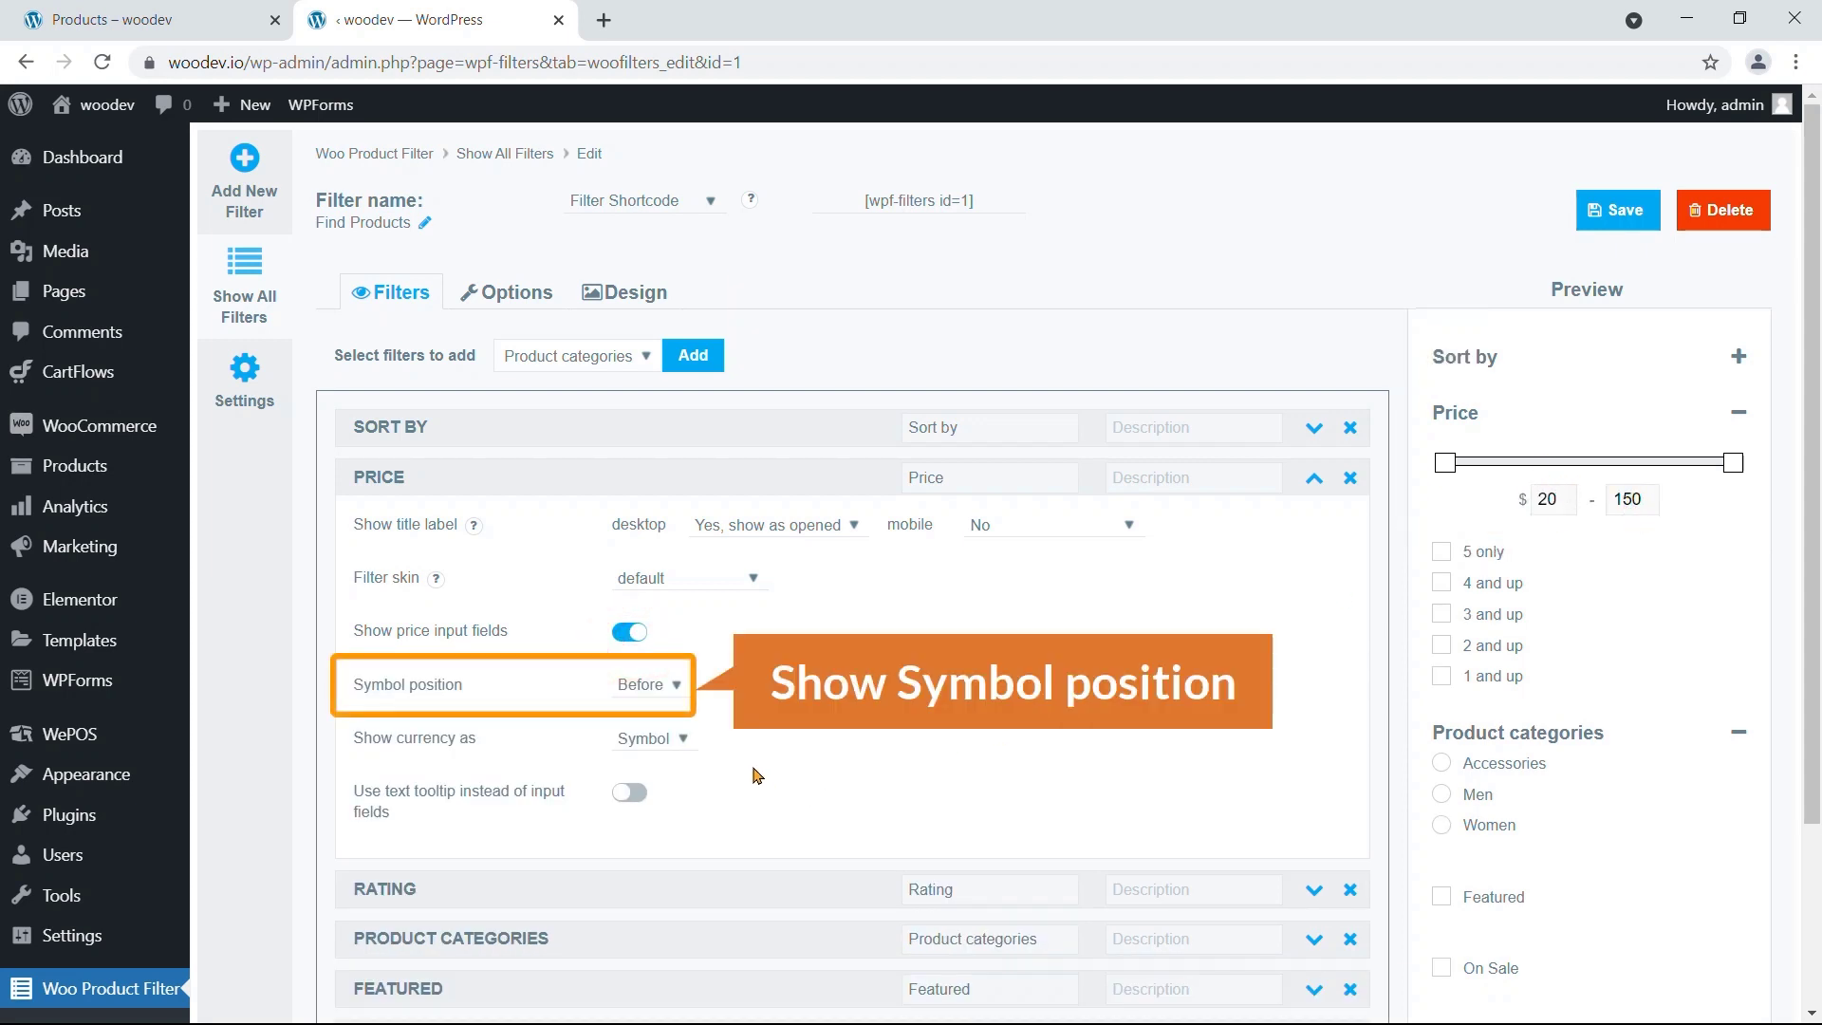
# Step: Set the Price filter's currency symbol position to After, collapse its settings and save the filter
pyautogui.click(680, 700)
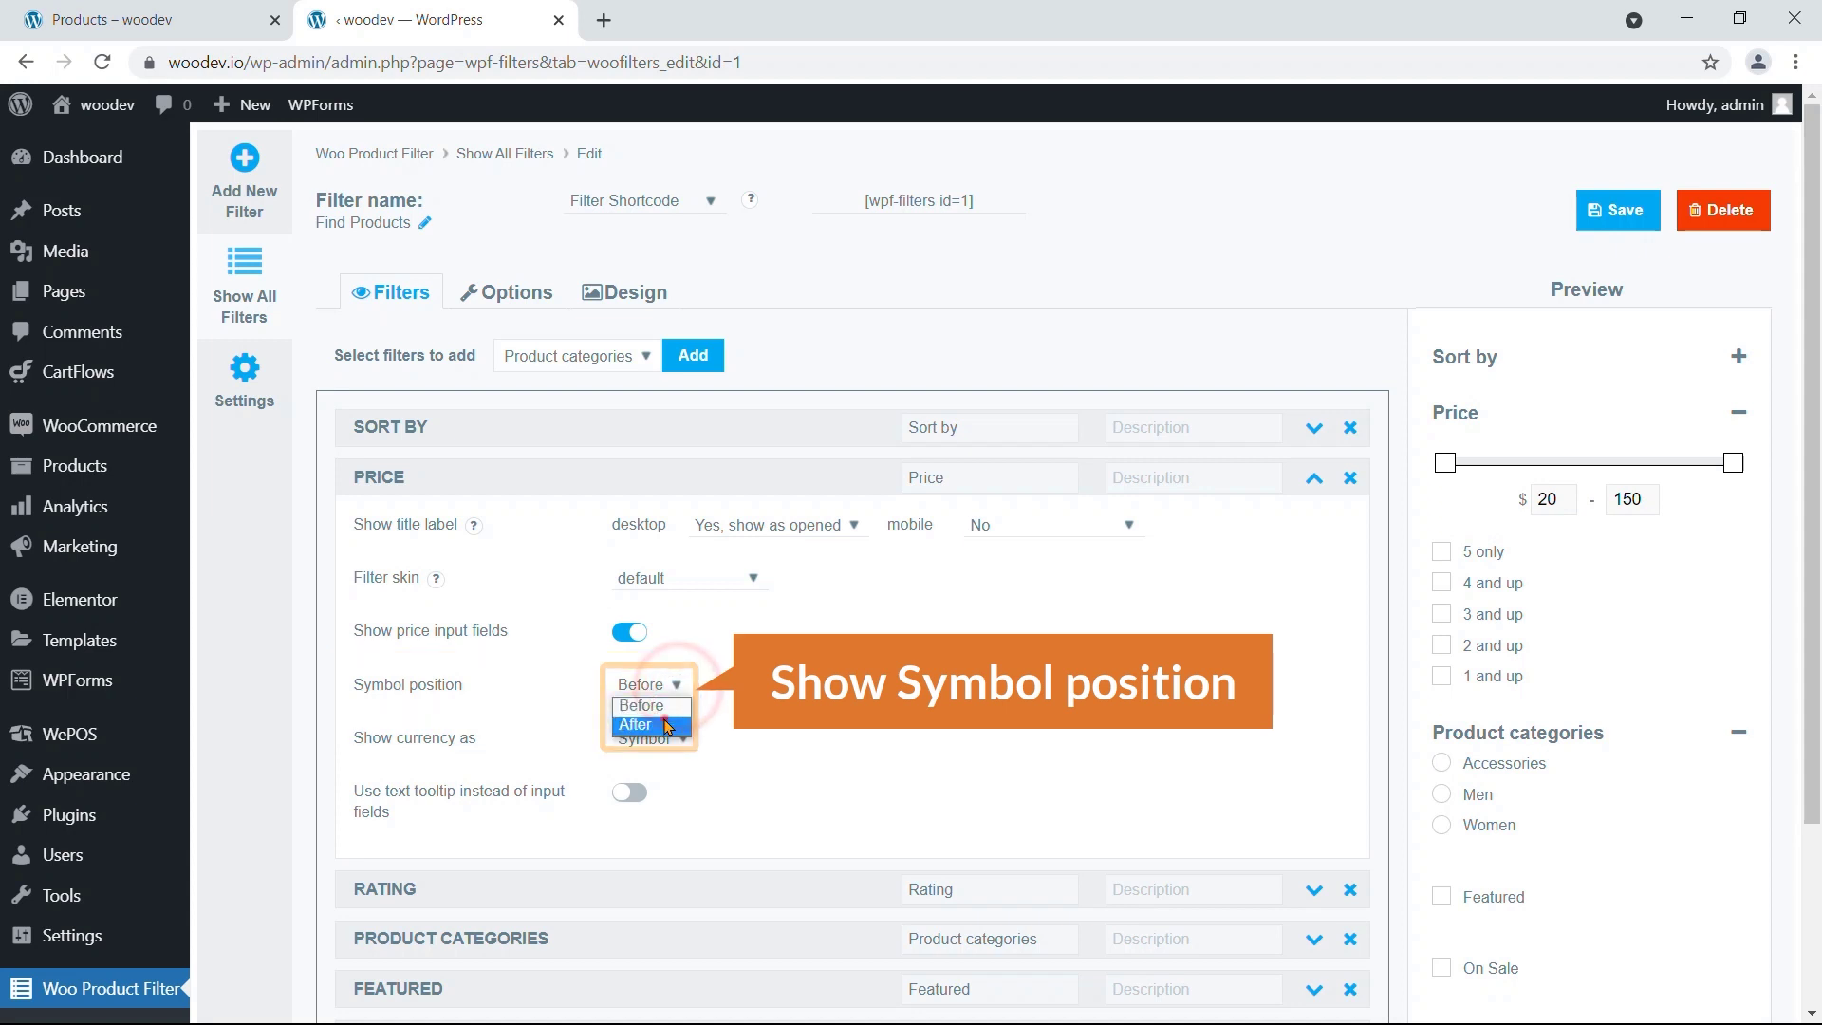
pyautogui.click(679, 711)
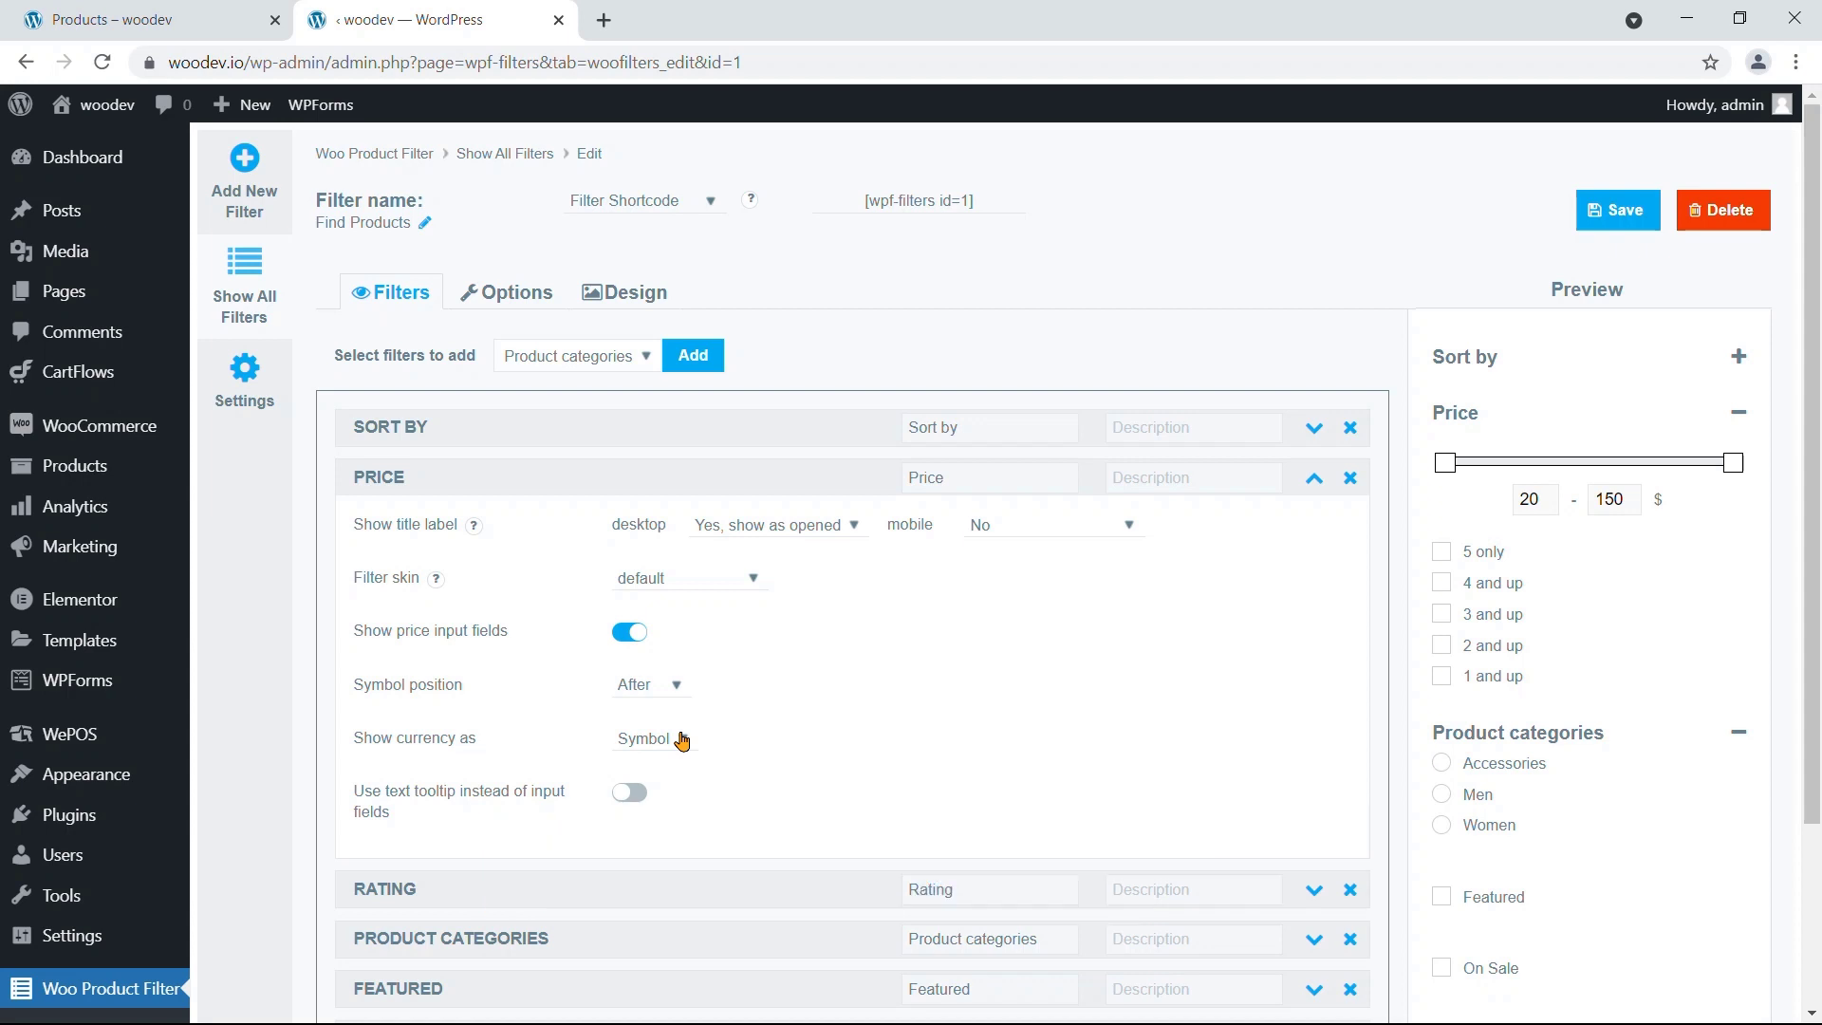
pyautogui.click(1314, 480)
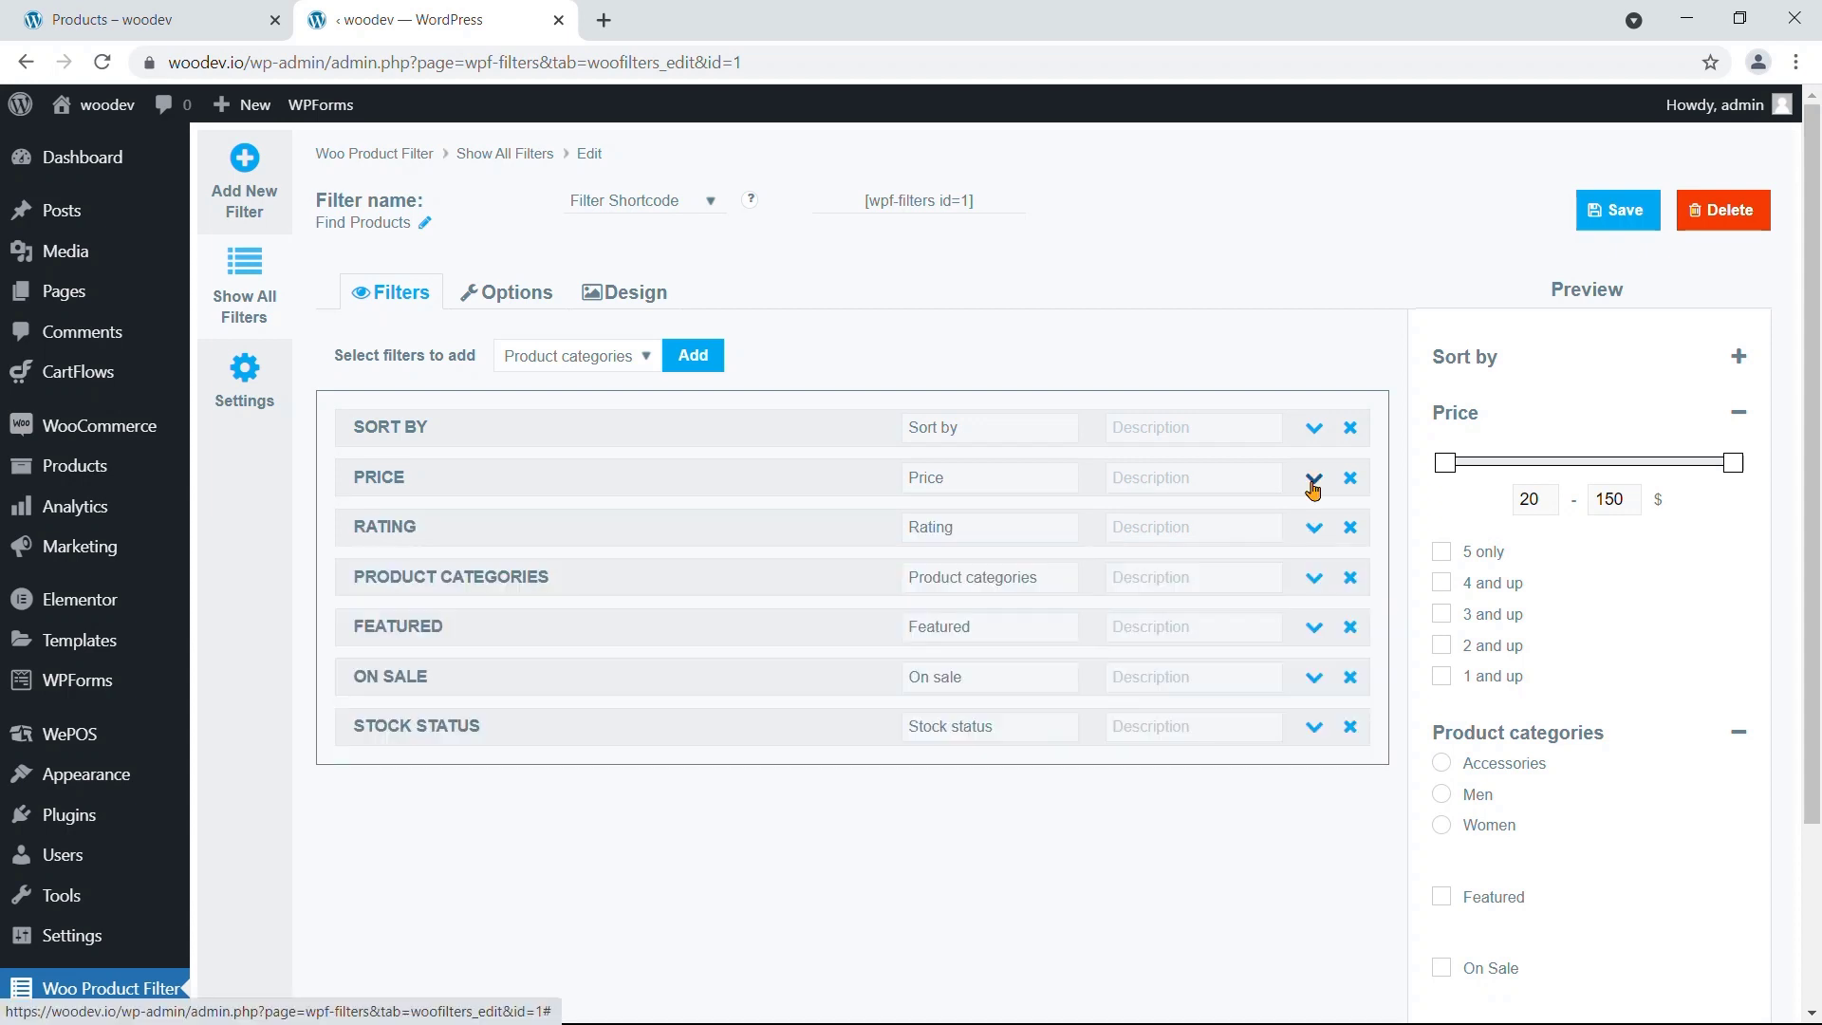
pyautogui.click(1314, 579)
pyautogui.click(1314, 579)
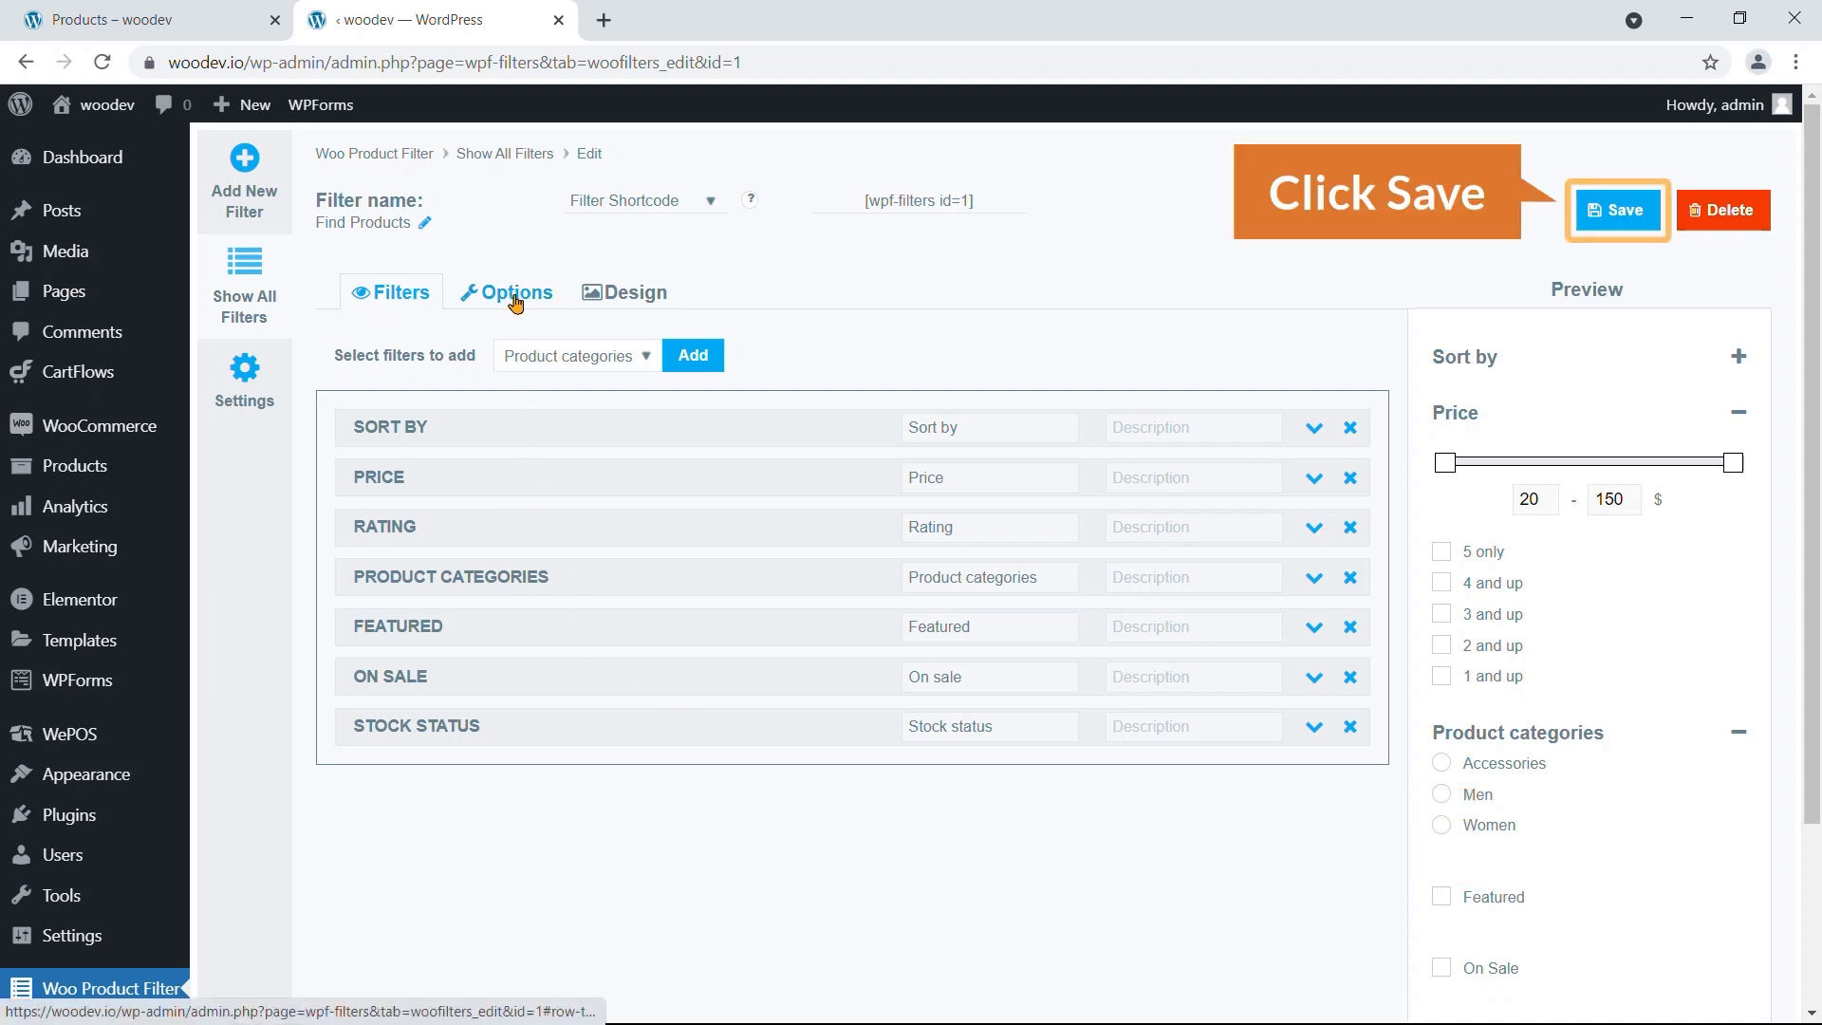
pyautogui.click(1623, 216)
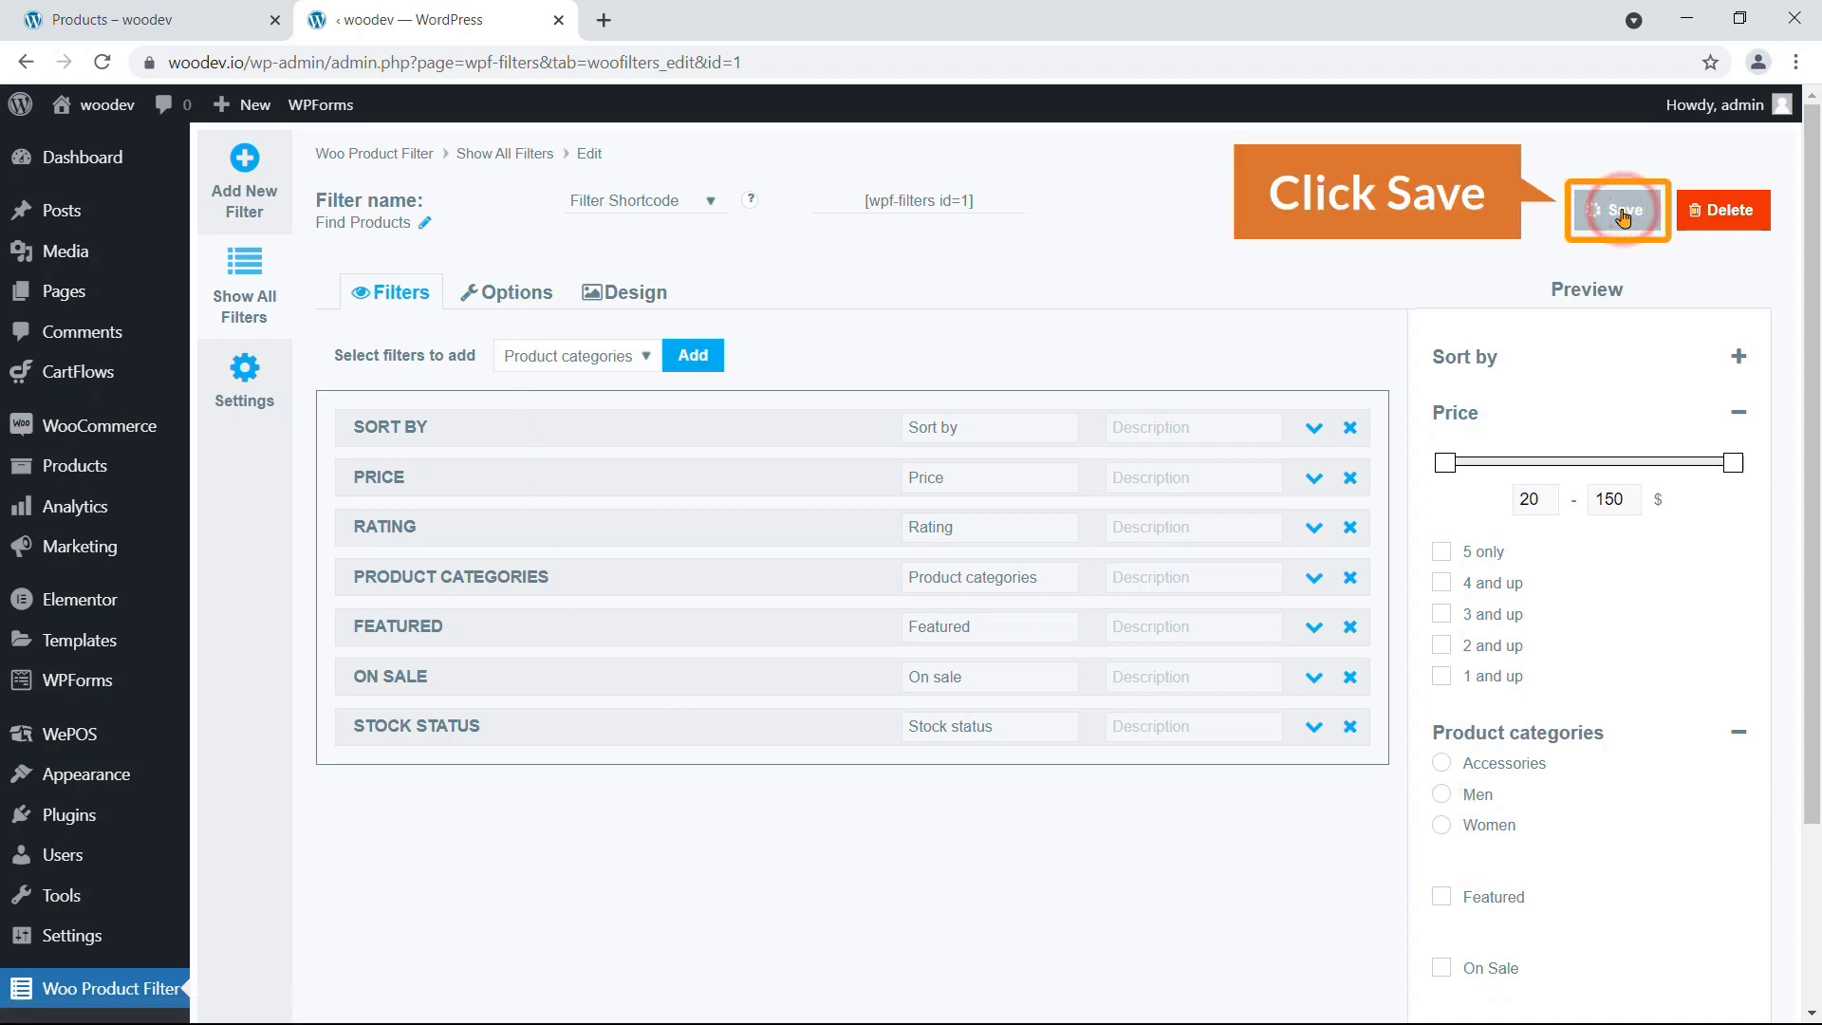
# Step: In the filter's main options, display it on Shop pages and only for desktop
pyautogui.click(507, 302)
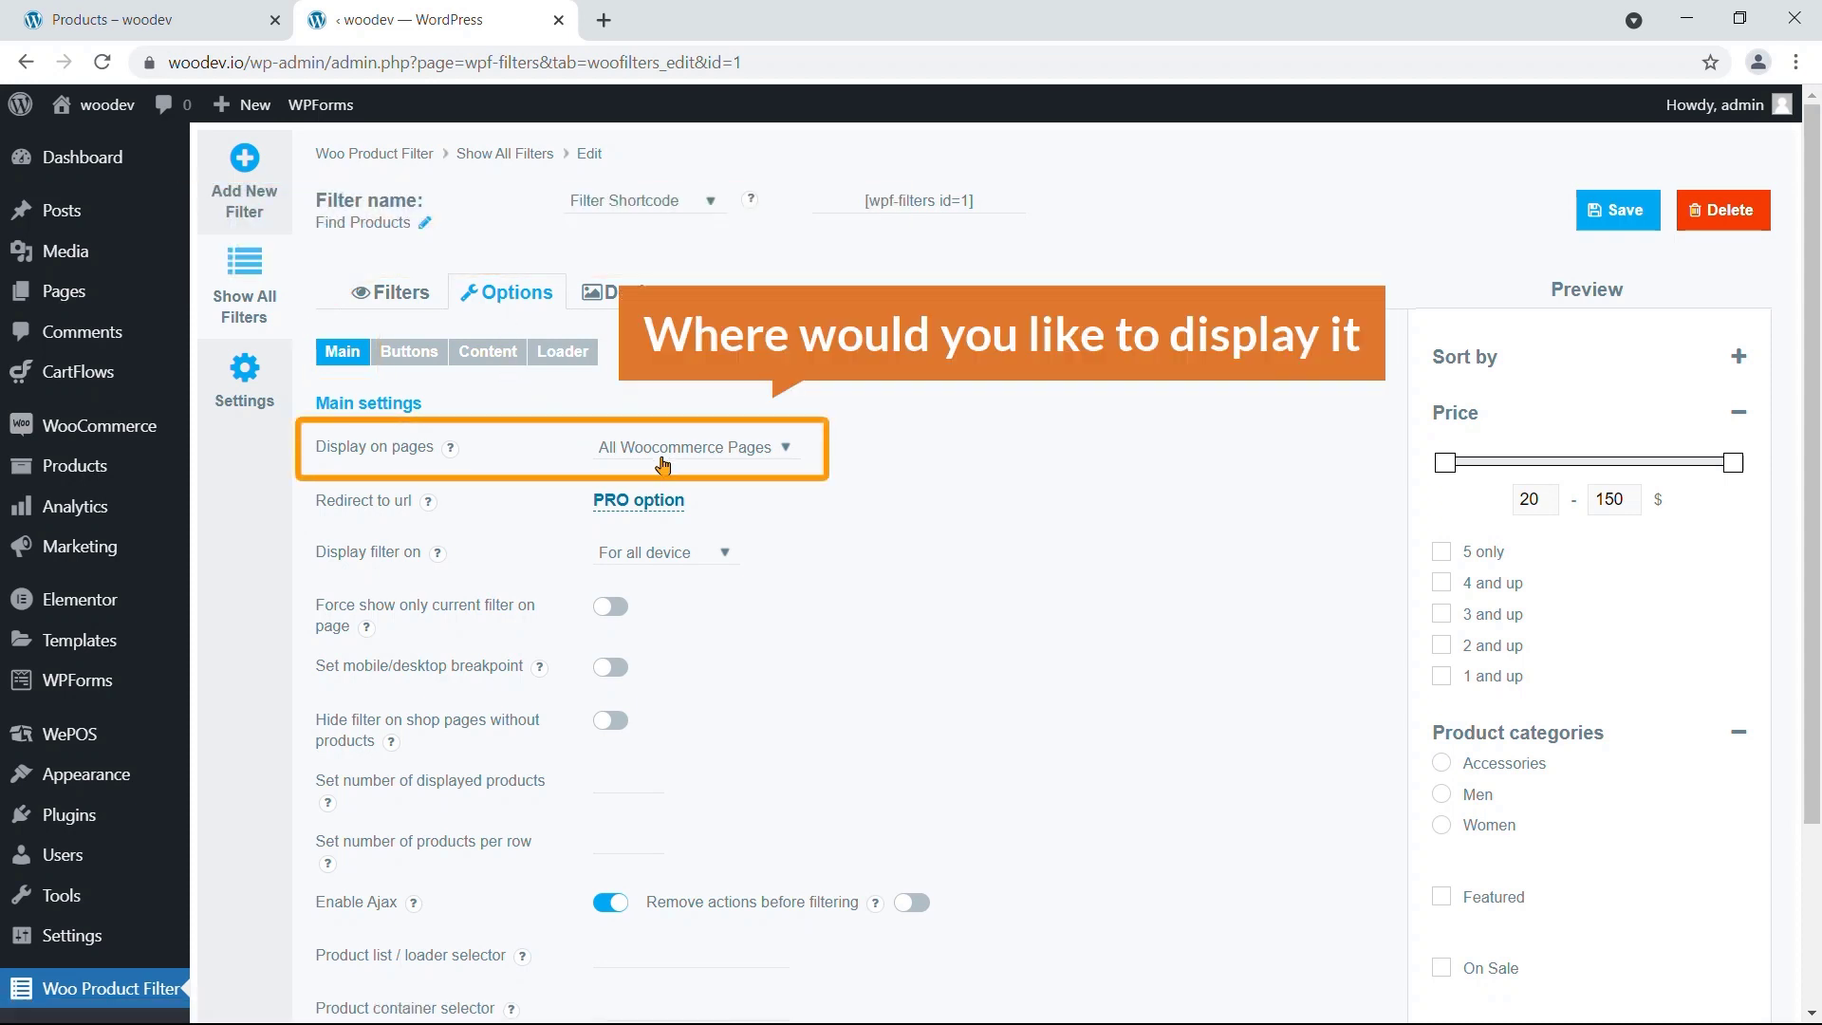
pyautogui.click(699, 450)
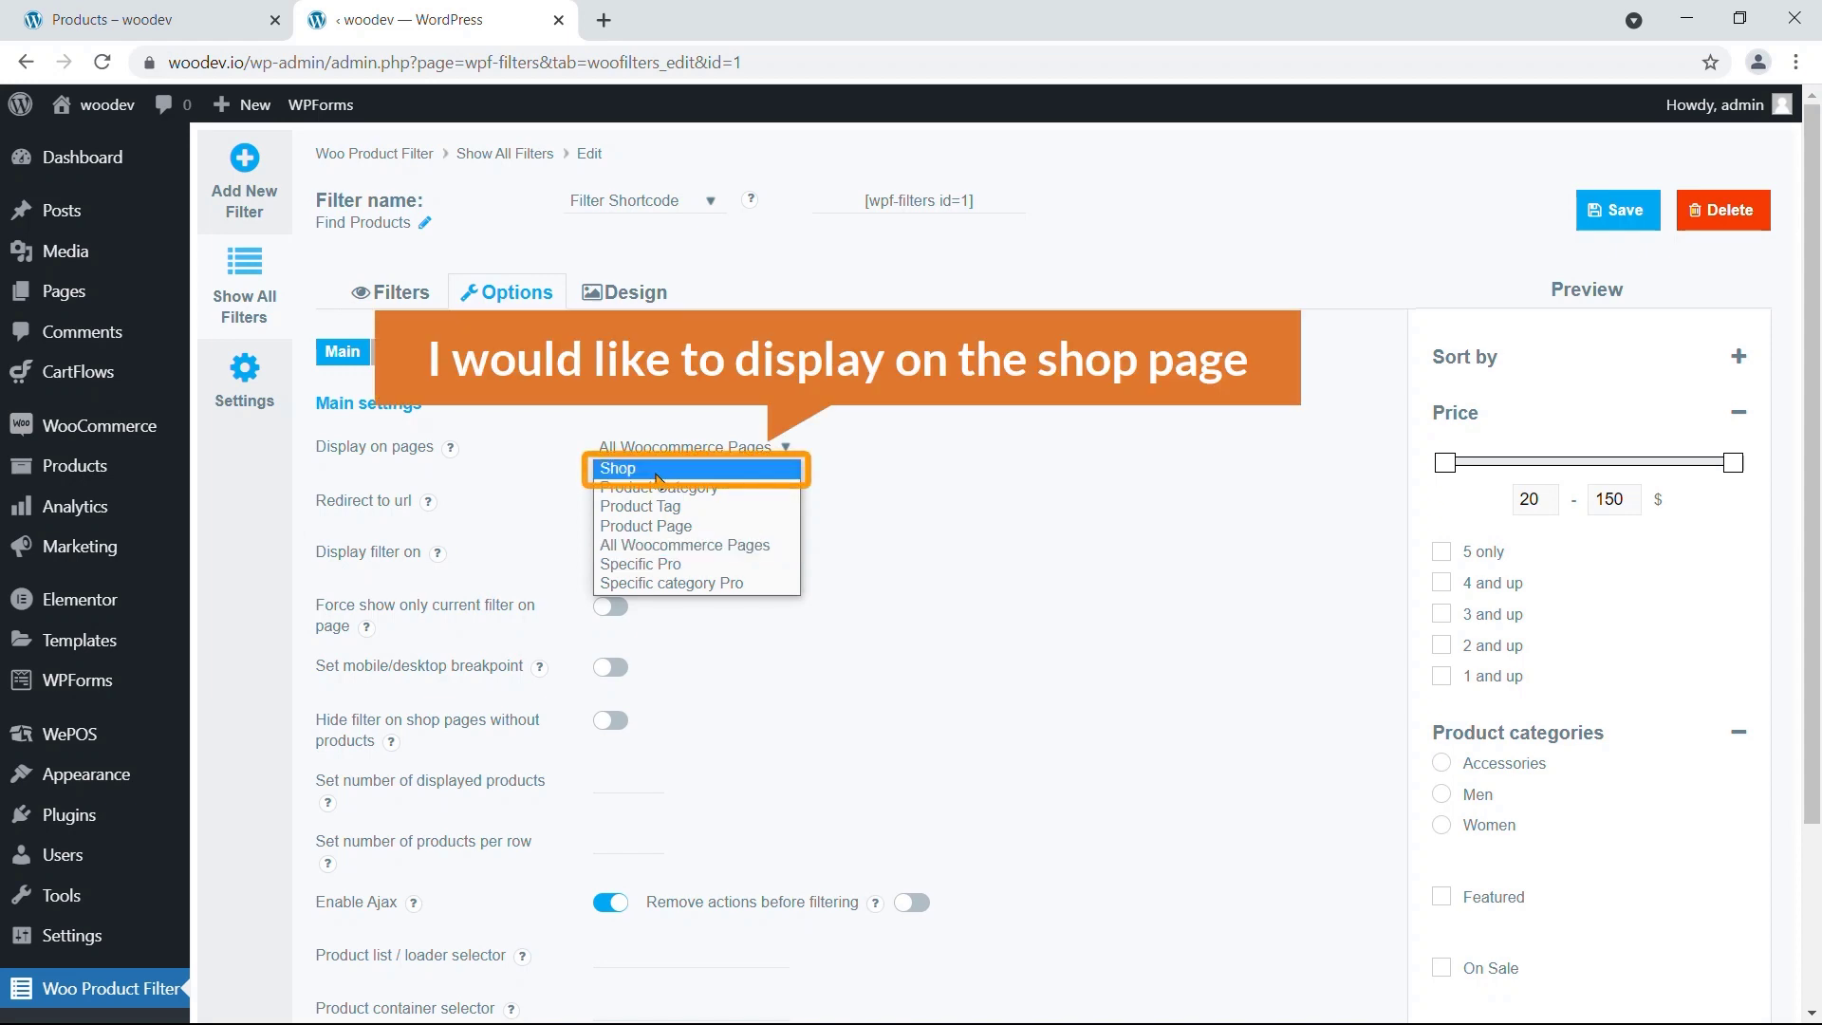
pyautogui.click(657, 470)
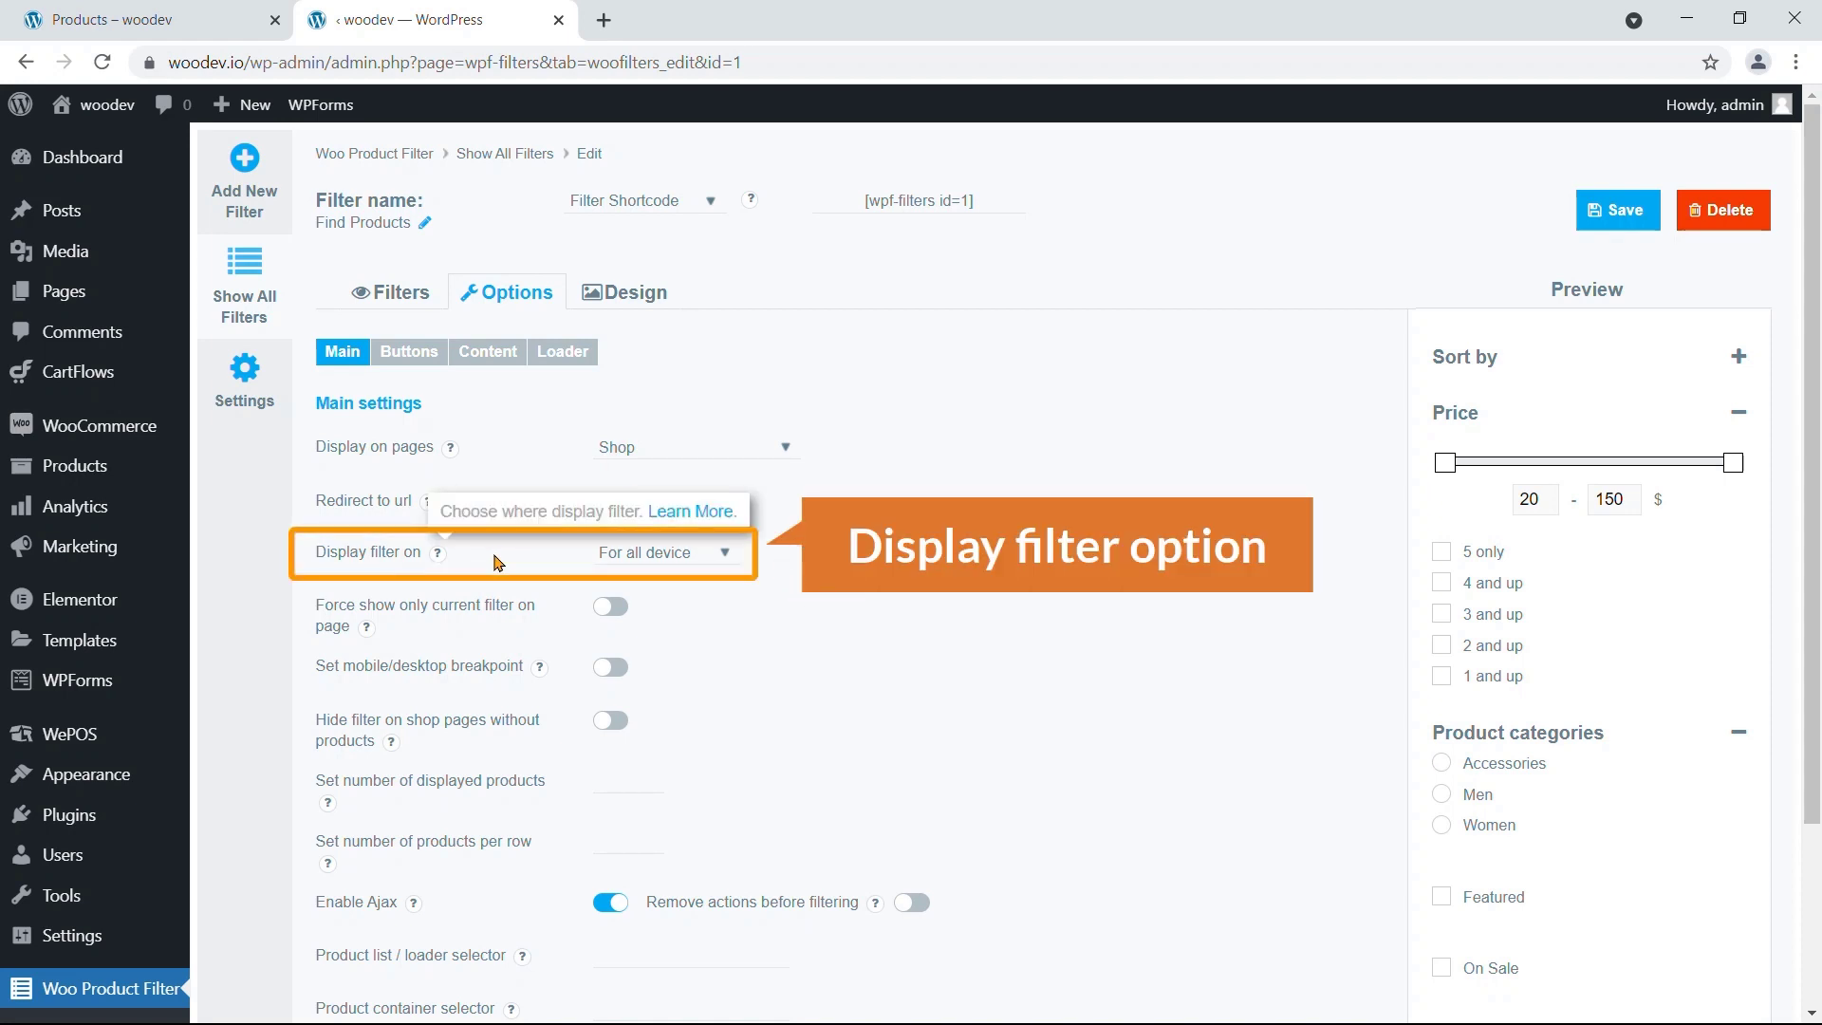
pyautogui.click(703, 559)
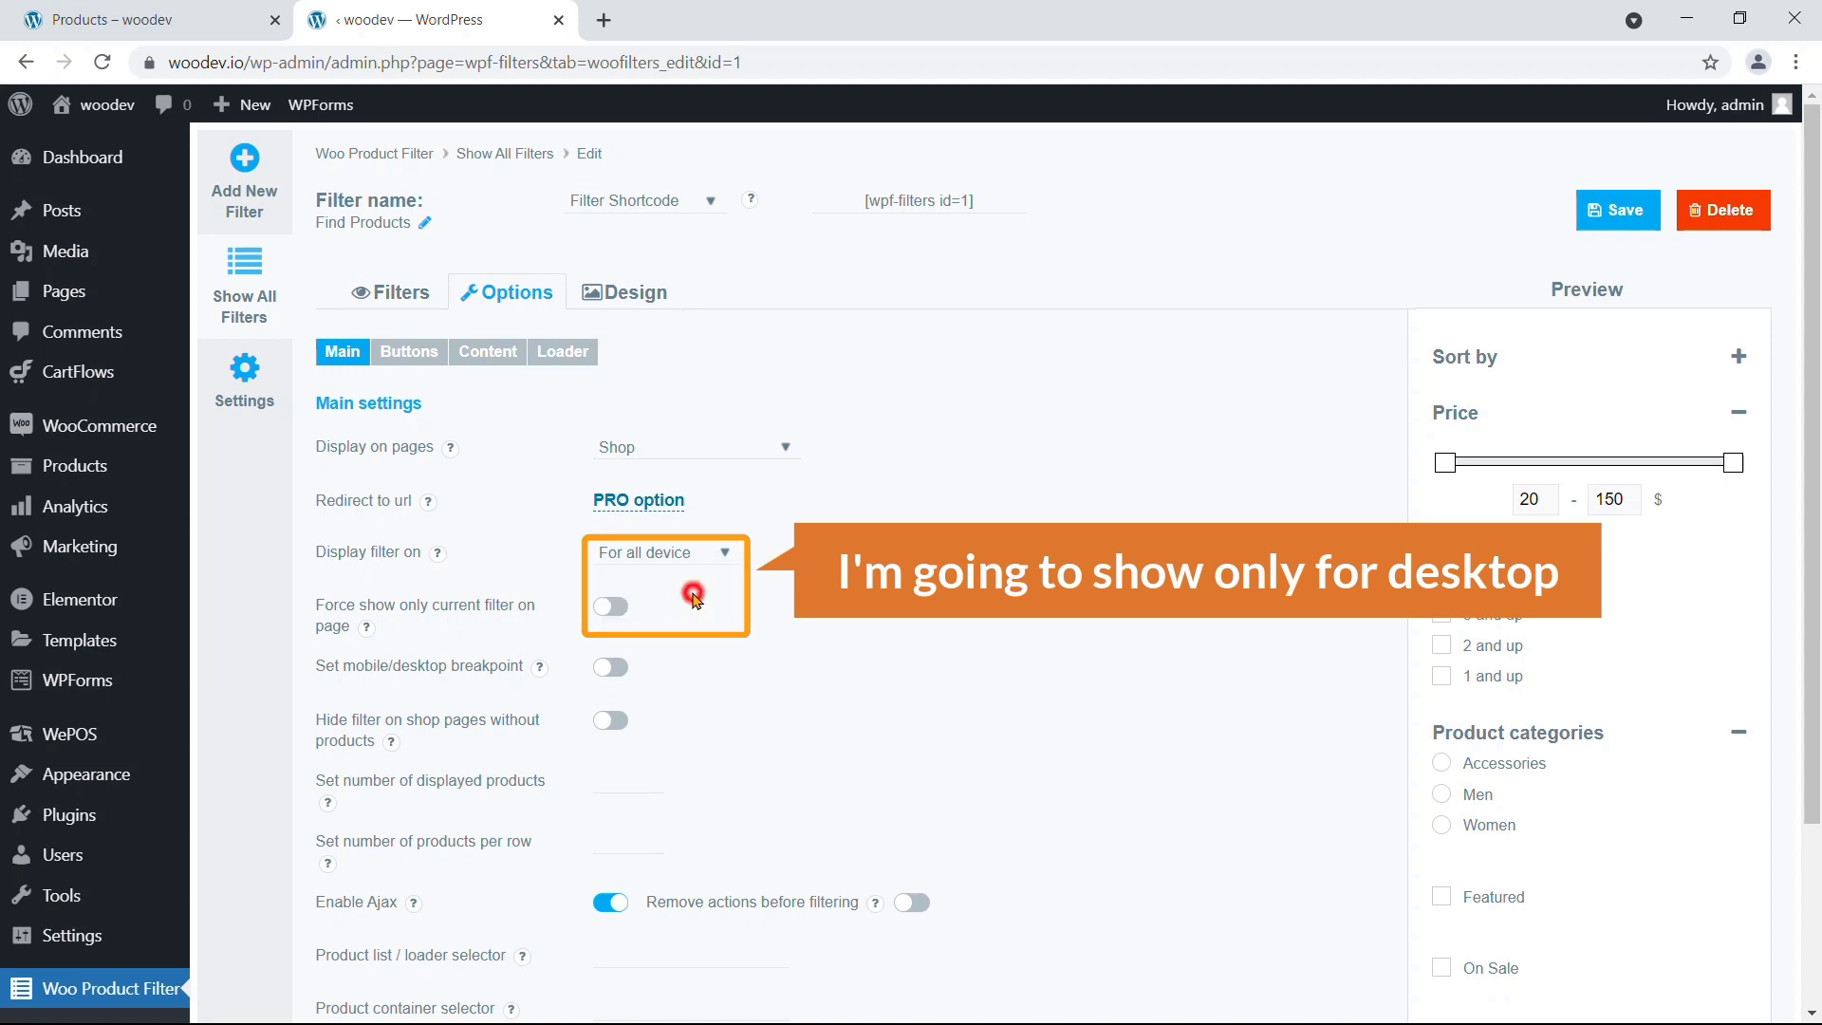
pyautogui.click(696, 592)
pyautogui.scroll(-3, 573, 651)
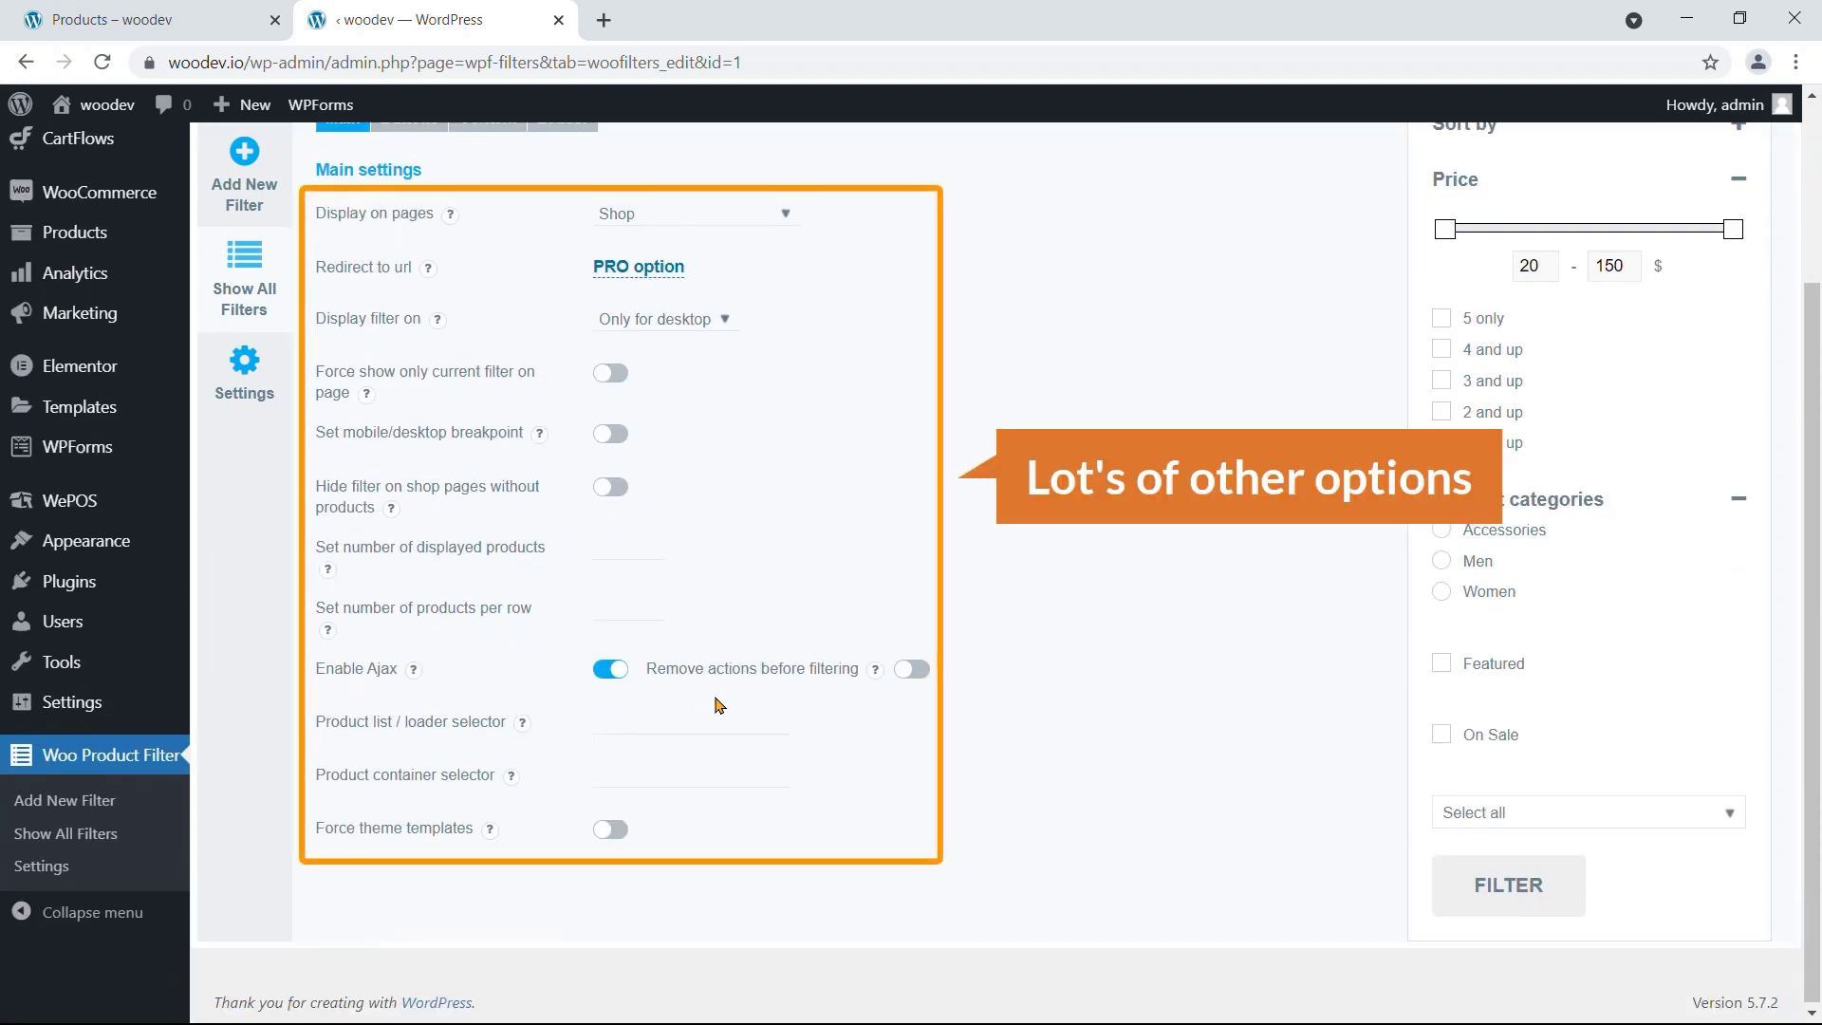
pyautogui.scroll(3, 718, 704)
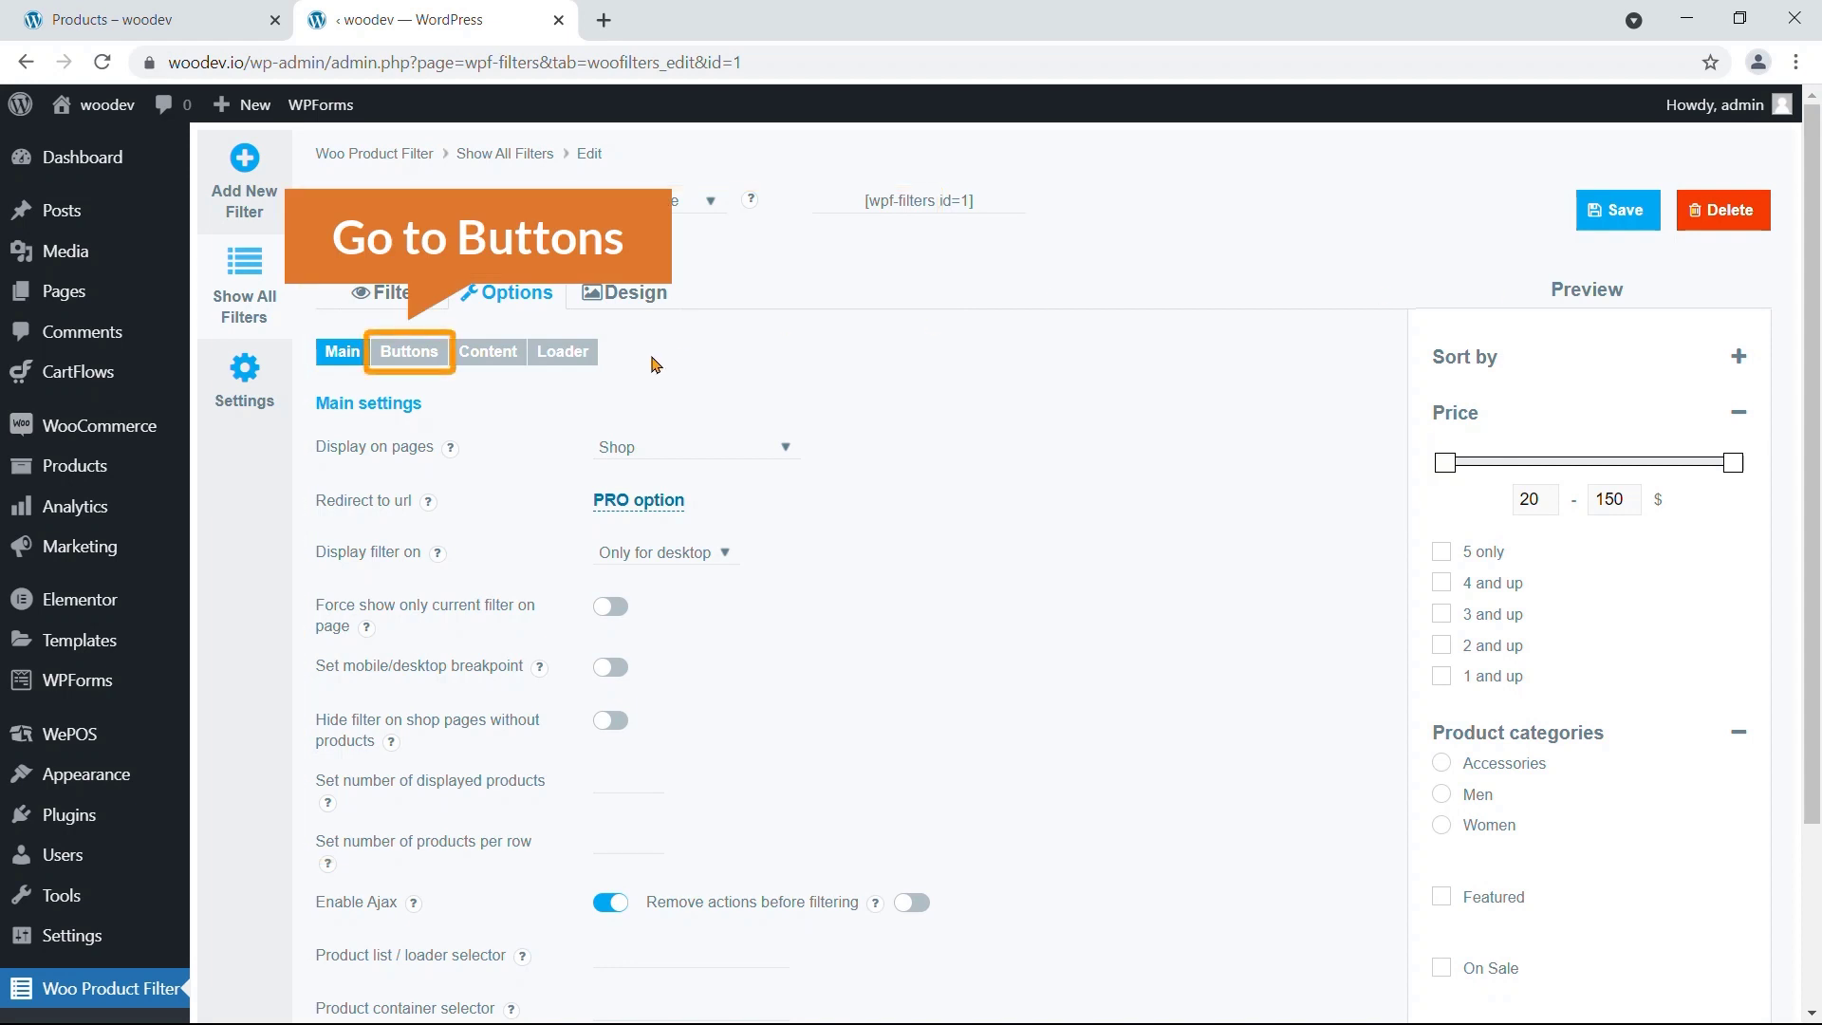
# Step: In the filter button options, set the filter activation type to Auto filtering
pyautogui.click(414, 359)
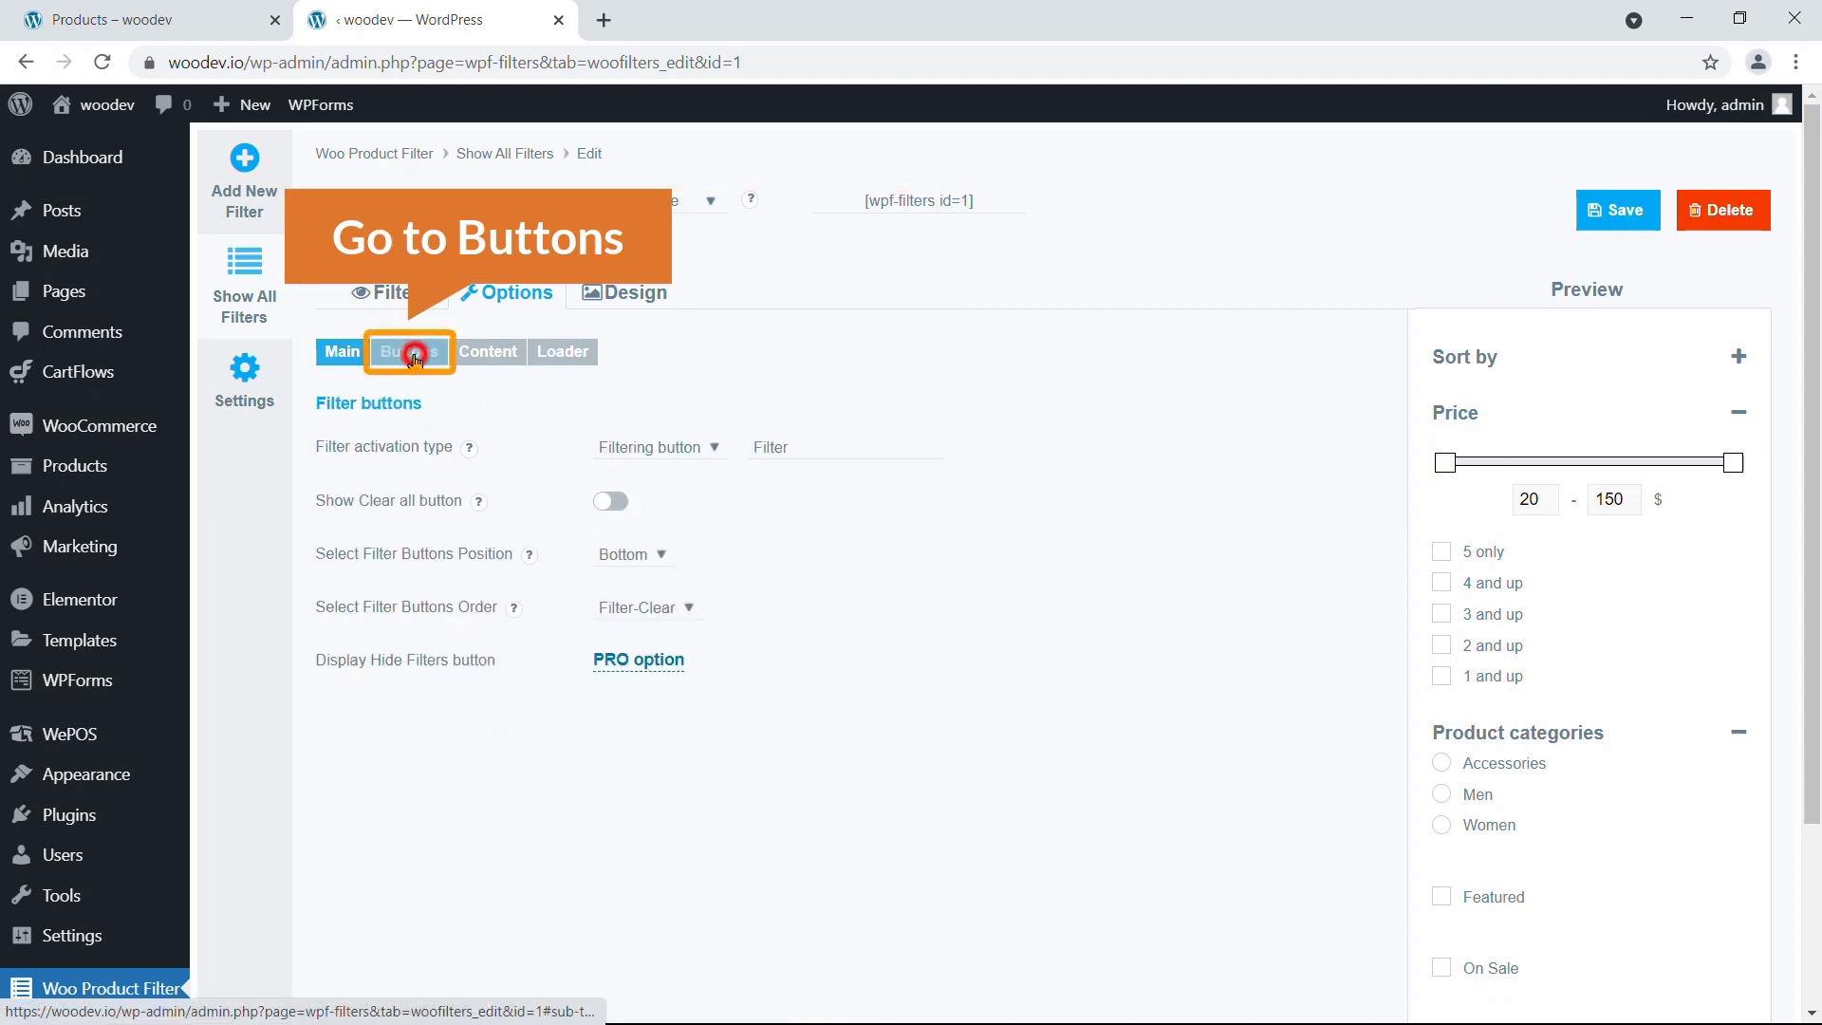
pyautogui.click(717, 463)
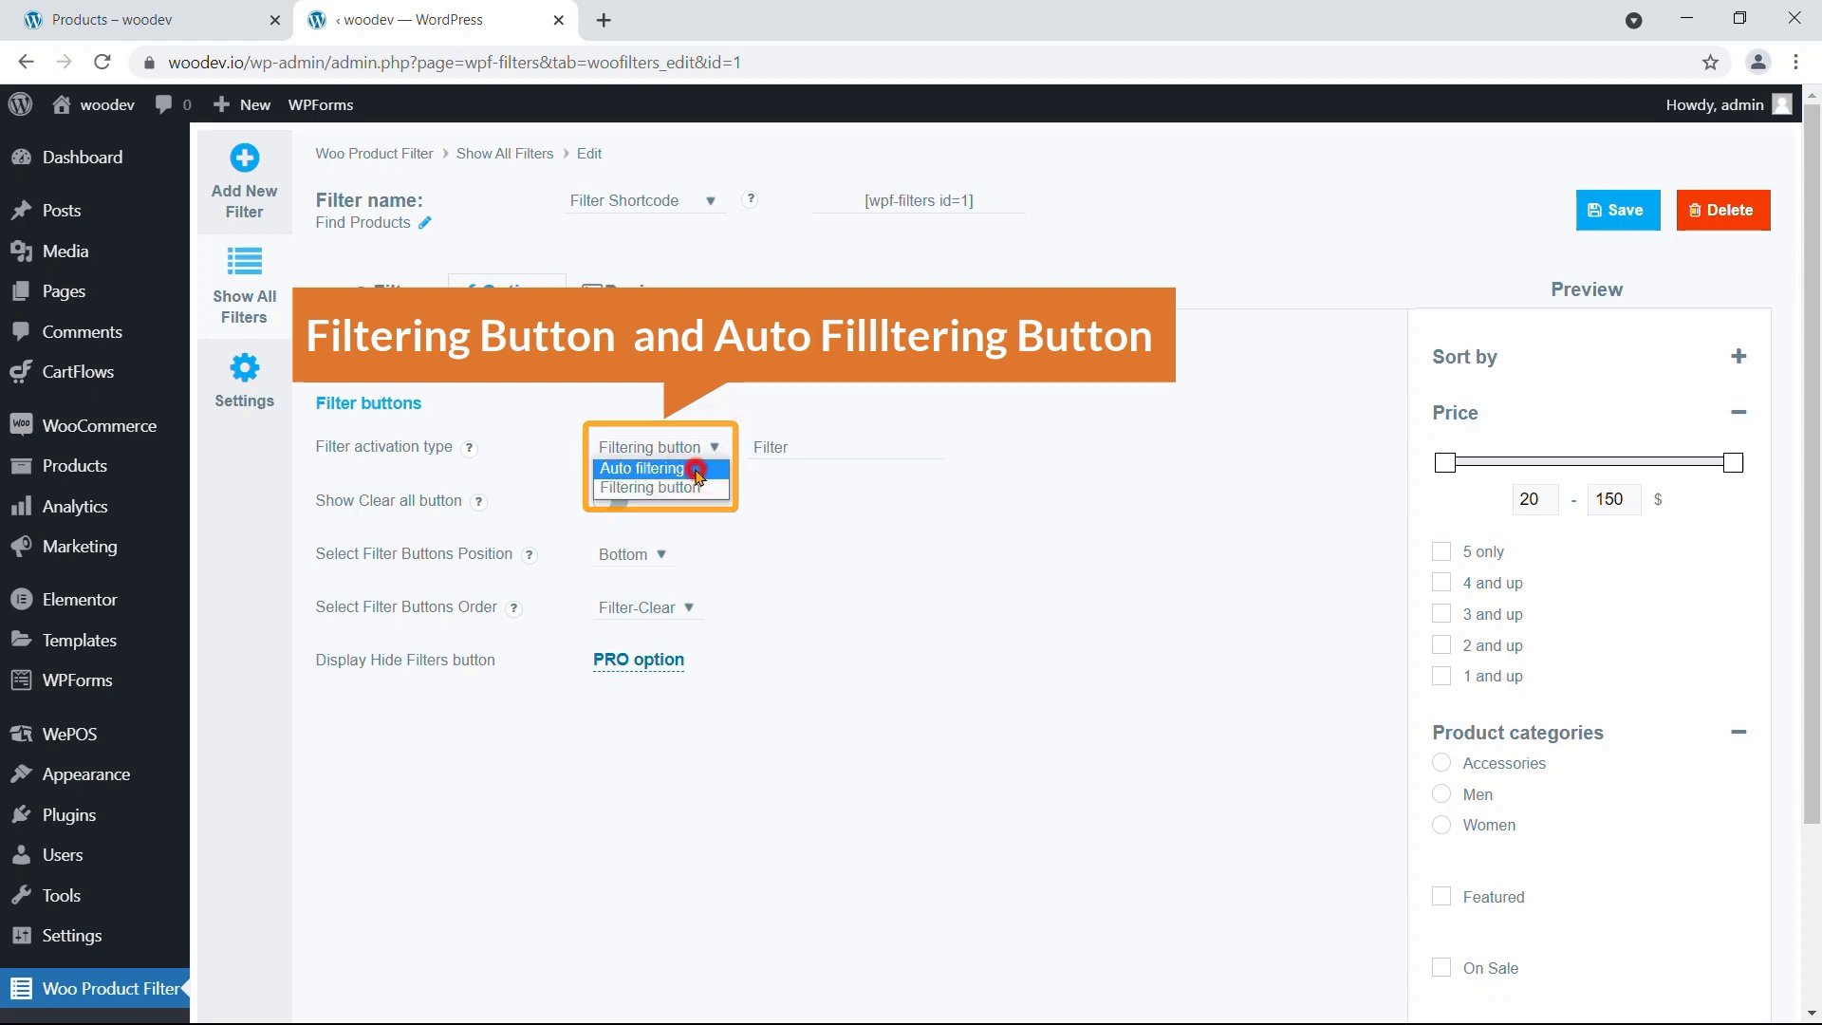
pyautogui.click(695, 471)
# Step: On the demo store page, filter the products by the Men category to see how the filtering button works
pyautogui.click(90, 19)
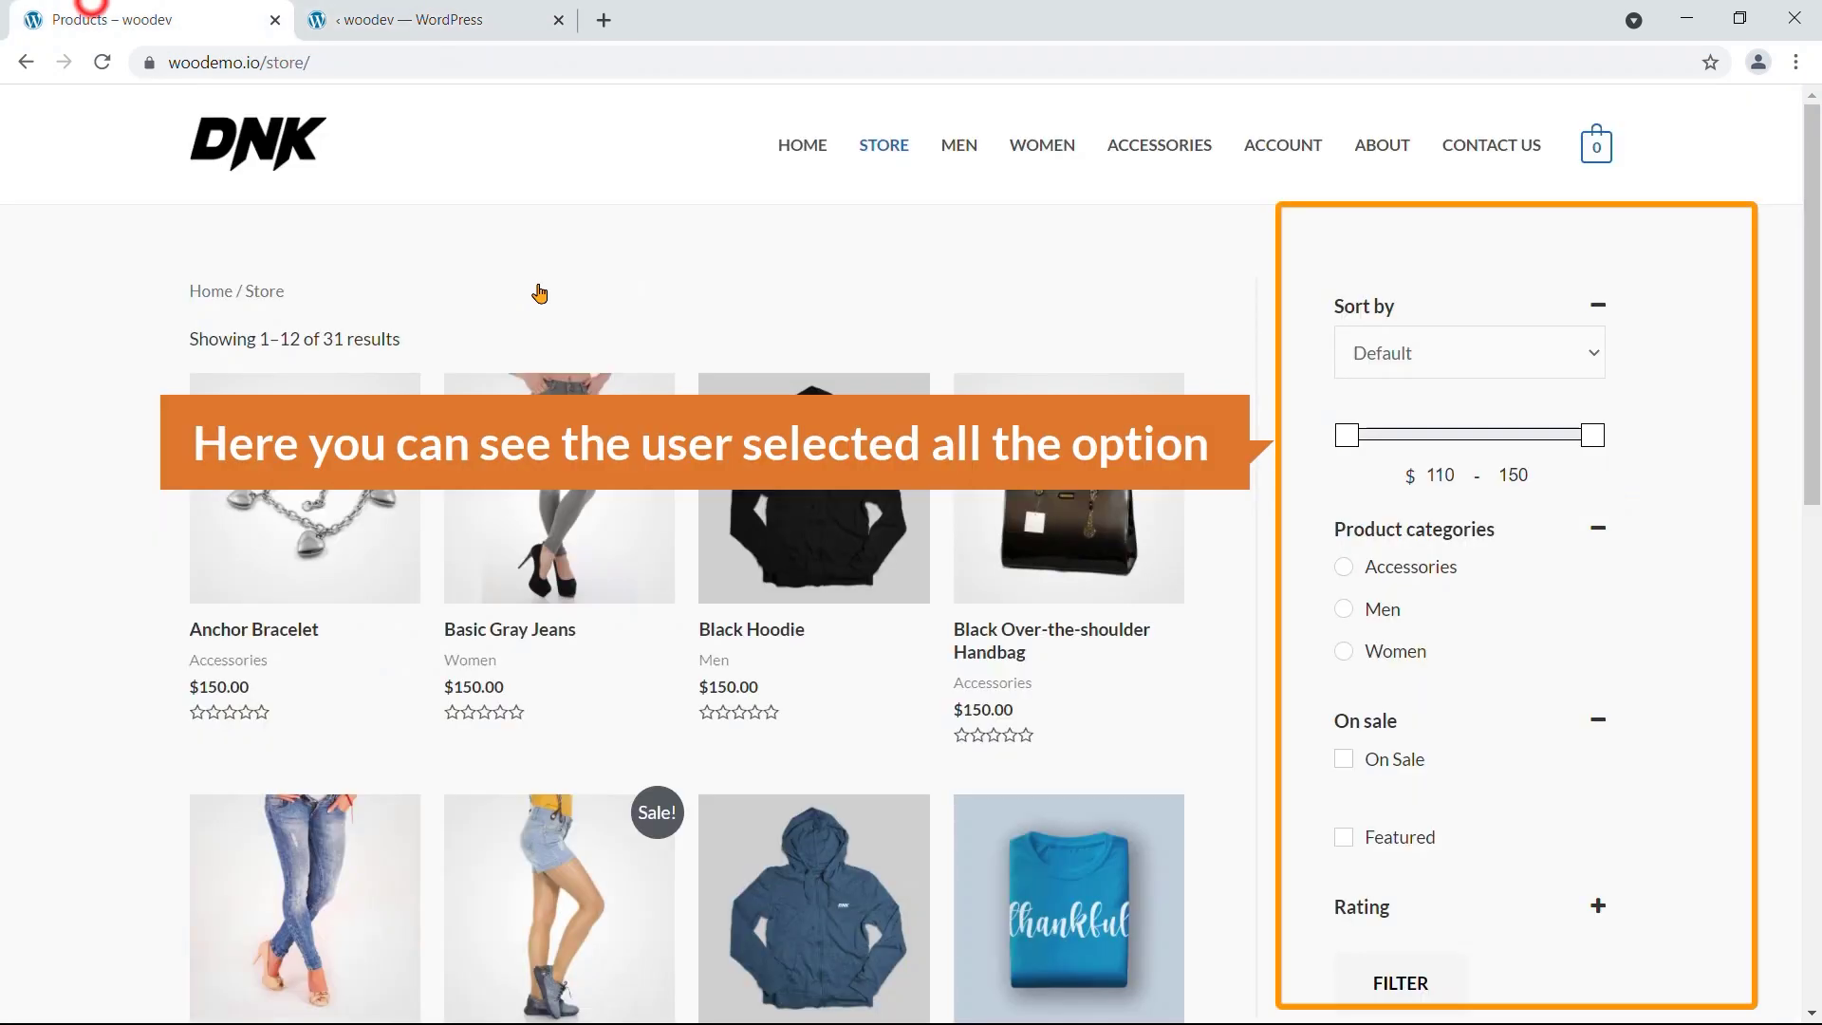
pyautogui.click(1364, 608)
pyautogui.scroll(-4, 1395, 680)
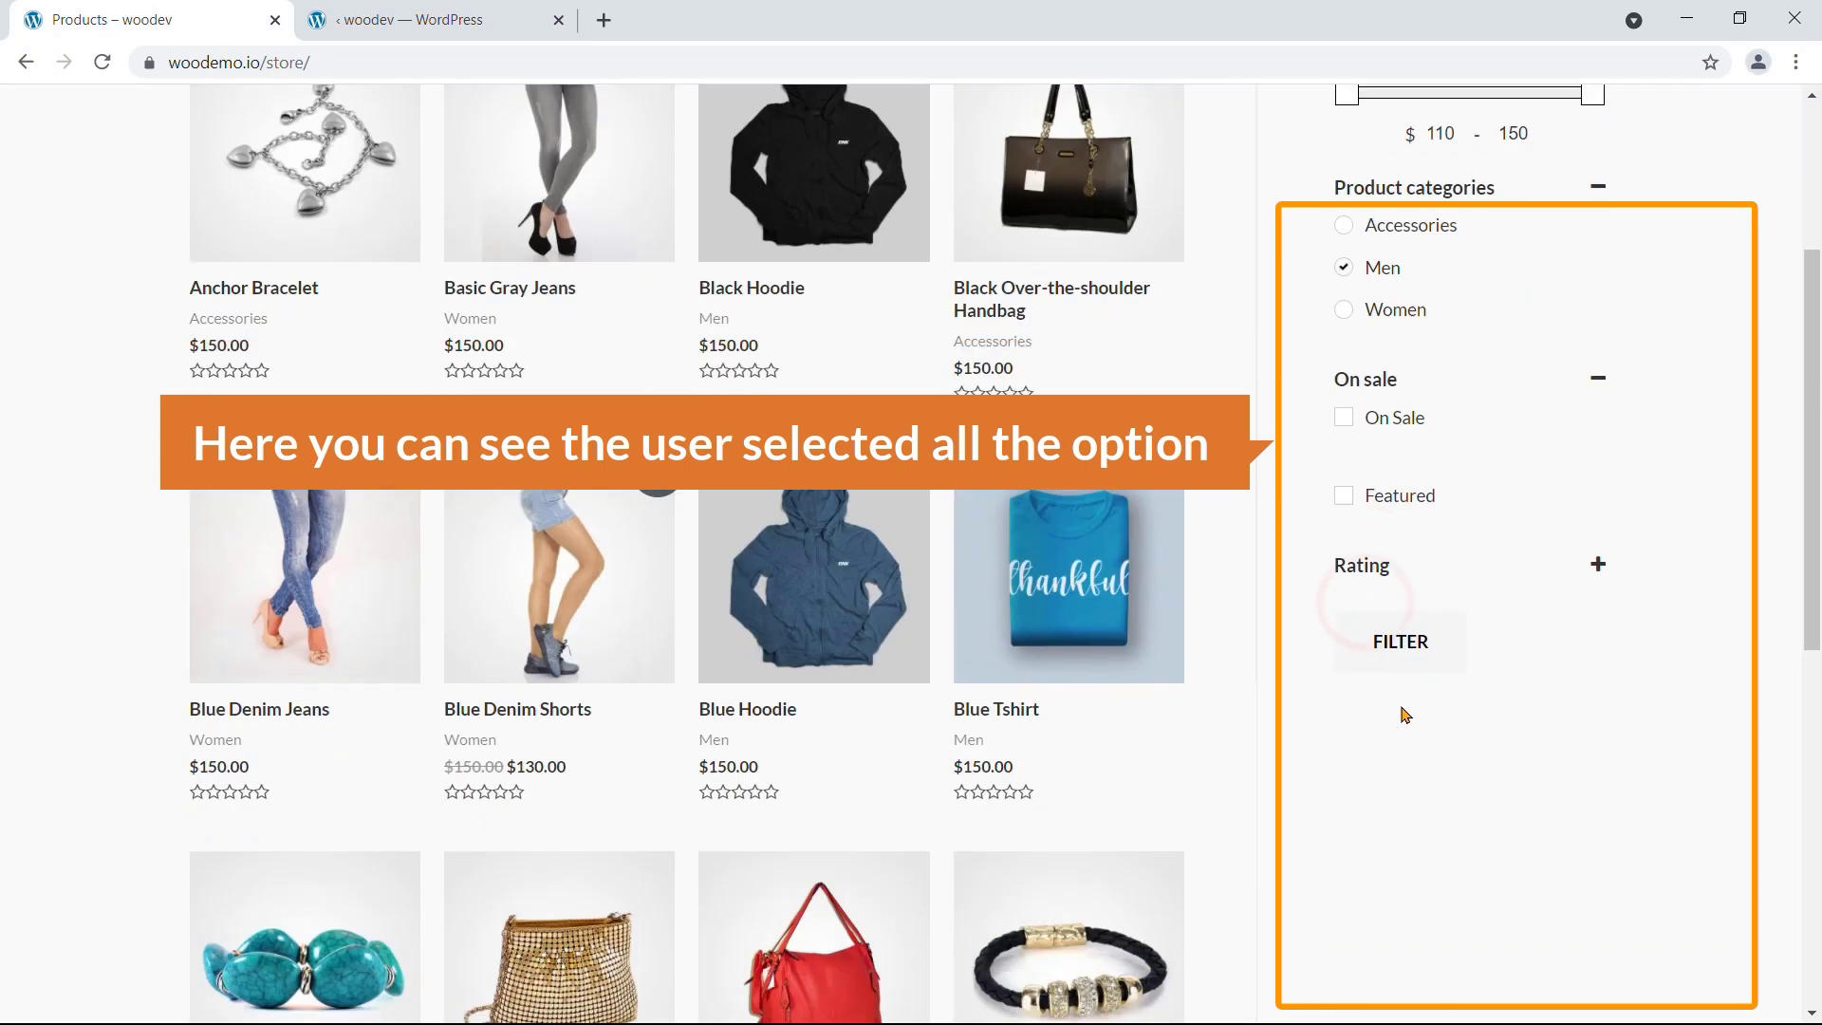
pyautogui.click(1402, 629)
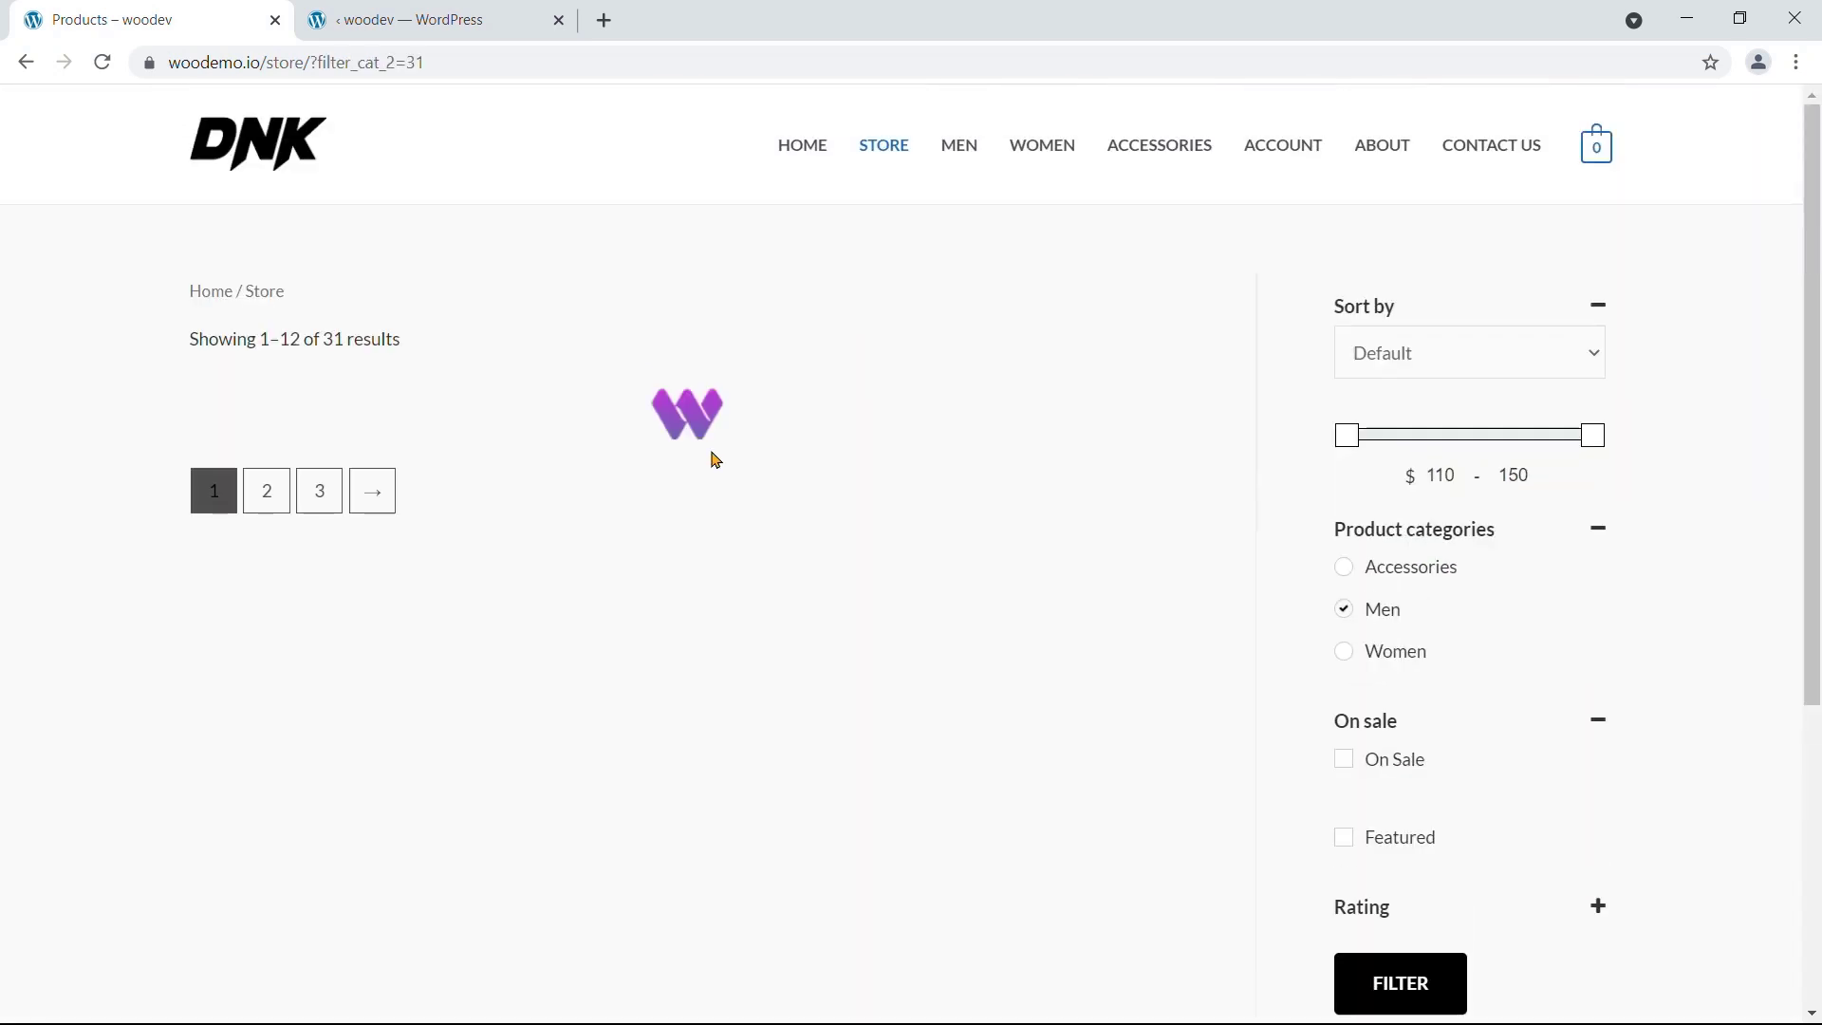
# Step: Back in the filter editor, enable the Clear all button and set the button order to Clear-Filter, keeping the position at Bottom
pyautogui.click(459, 20)
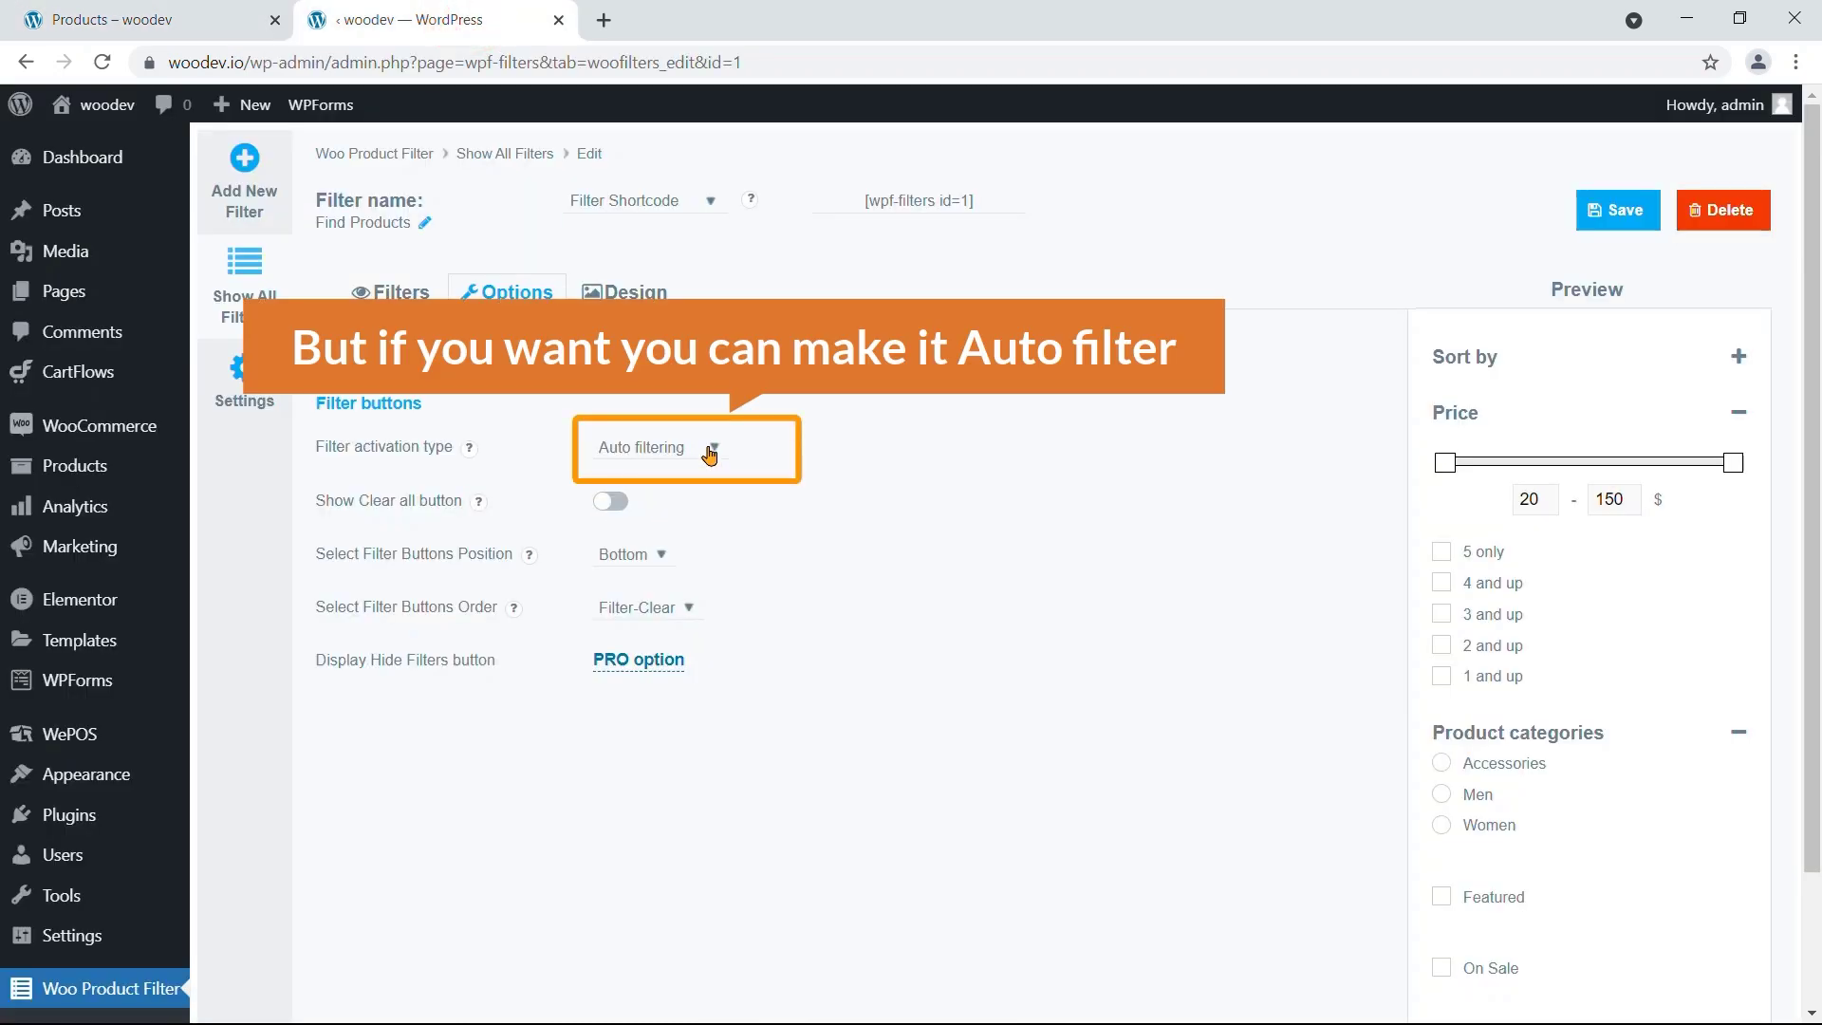
pyautogui.click(608, 505)
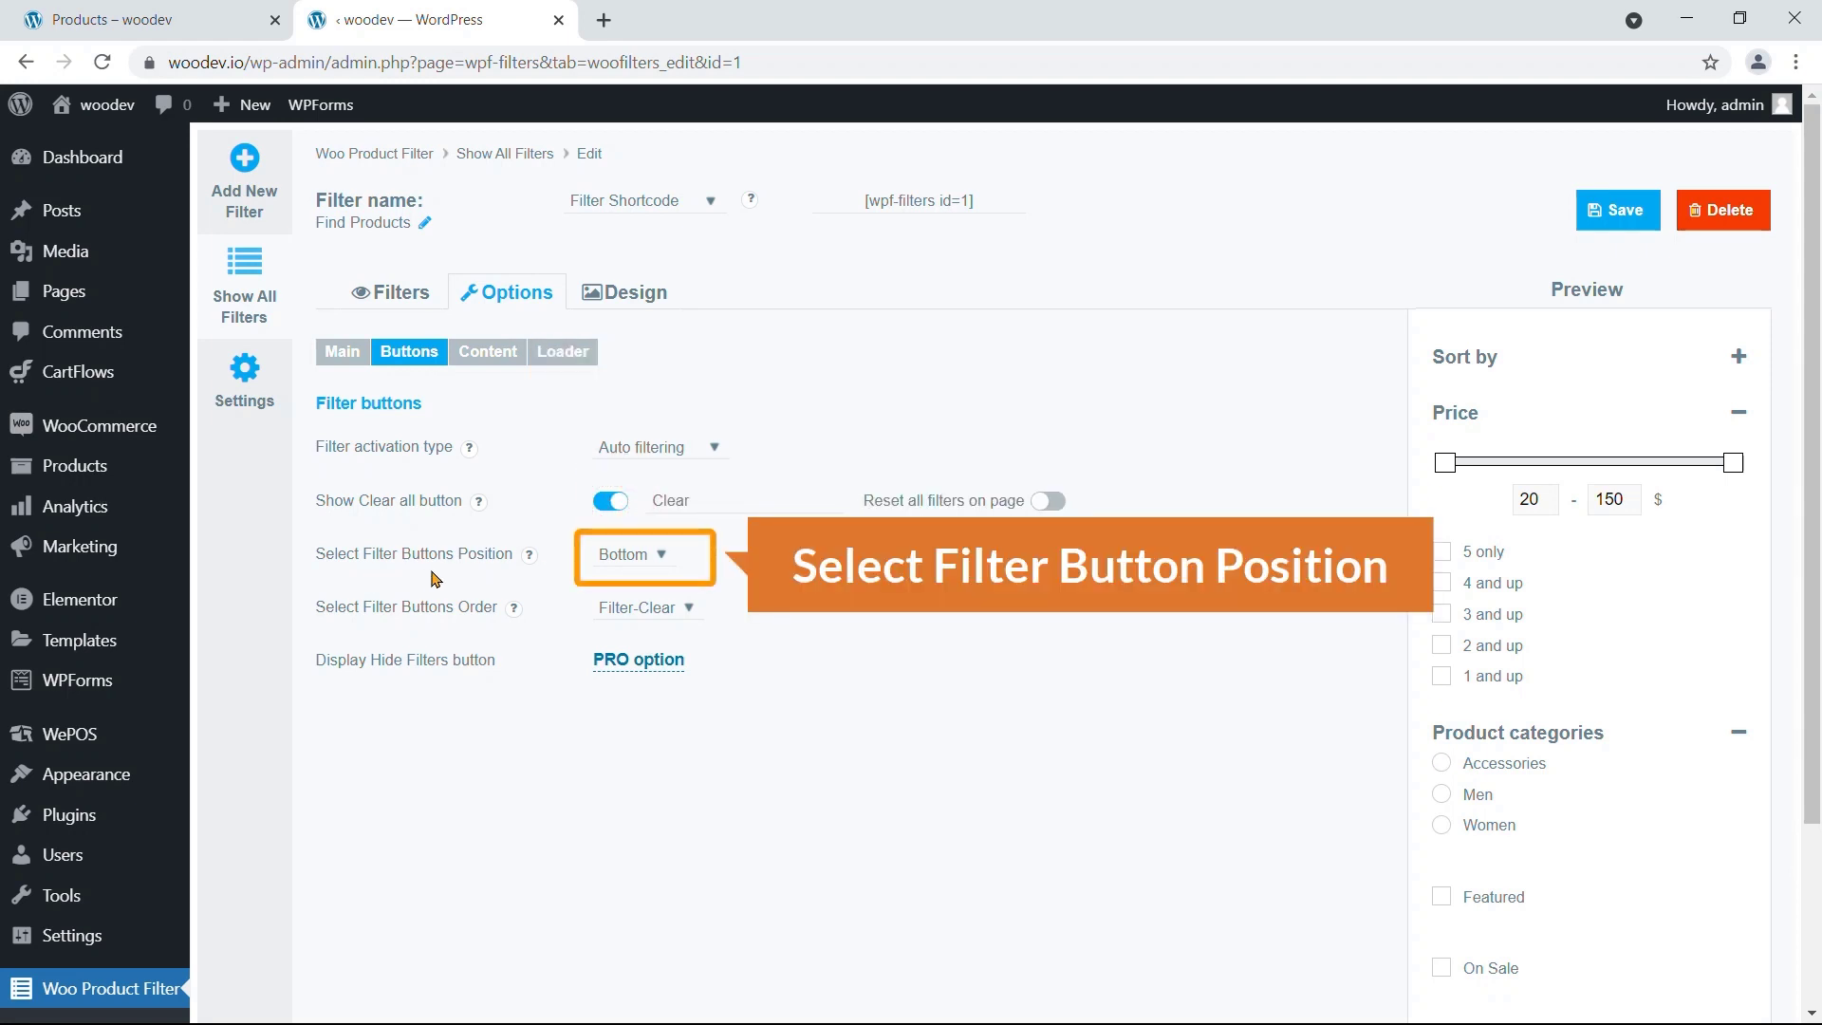
pyautogui.click(661, 562)
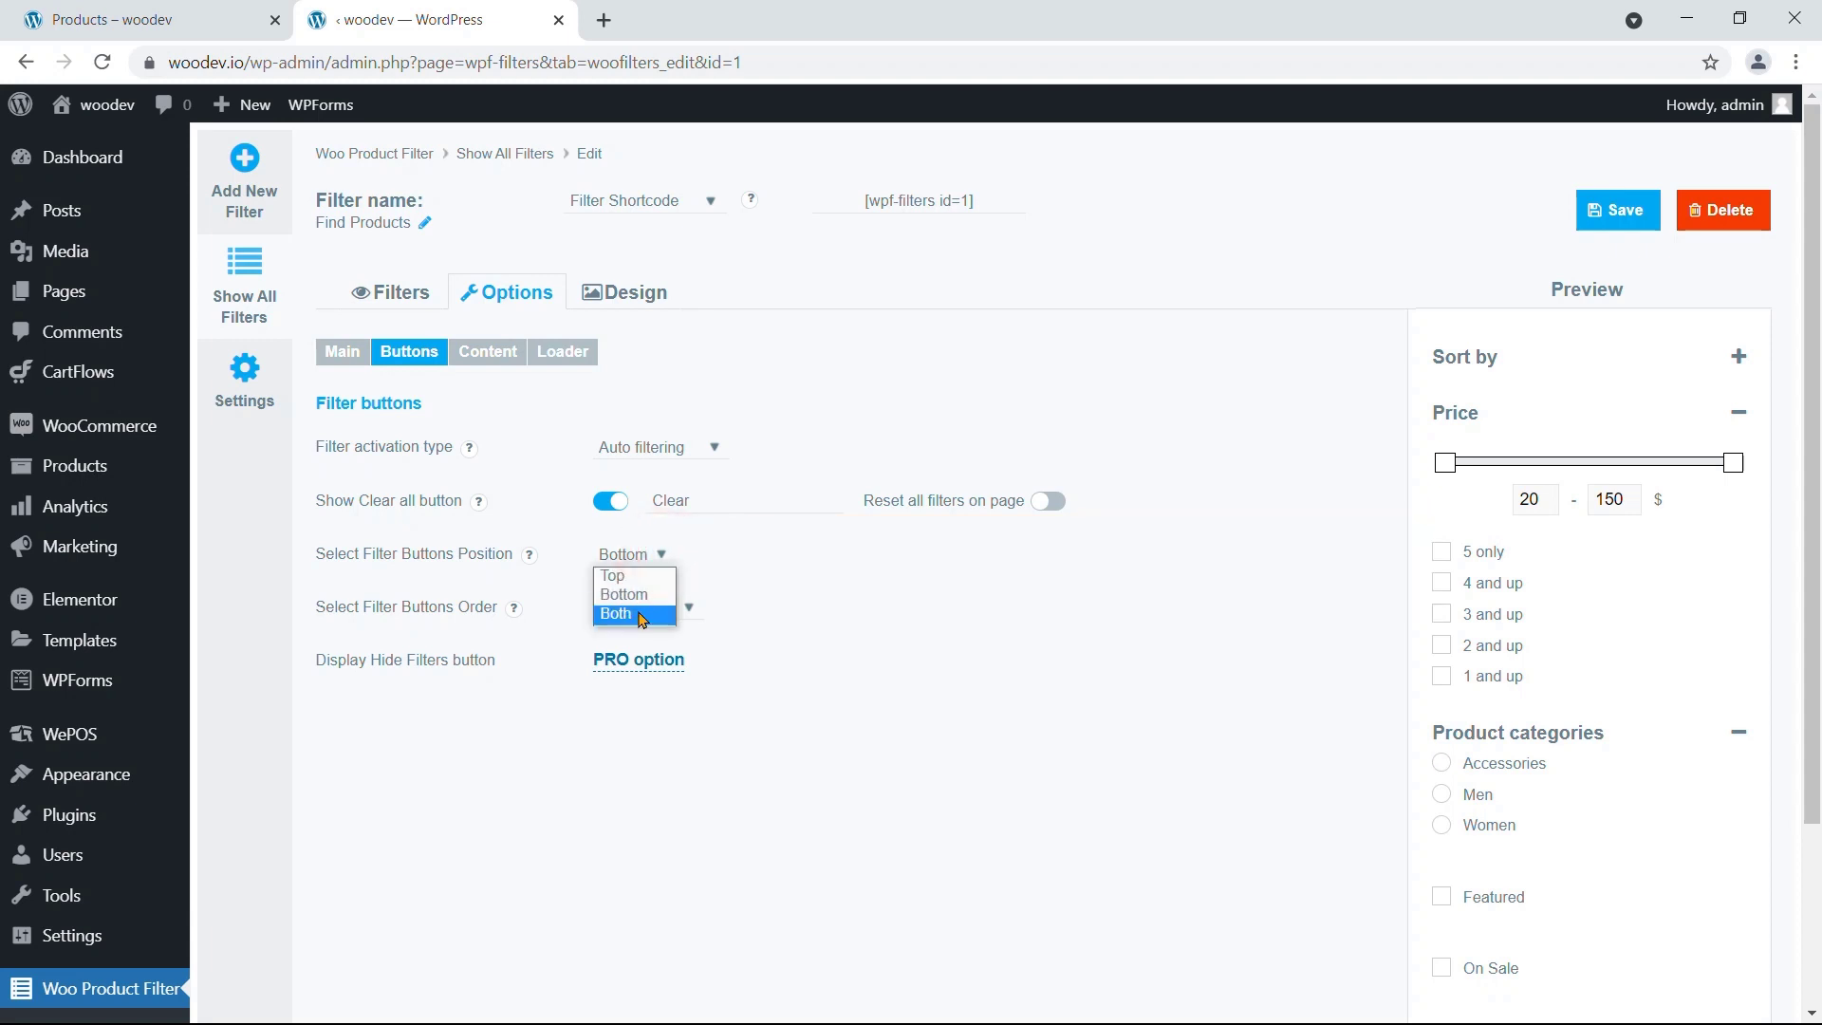
pyautogui.click(802, 583)
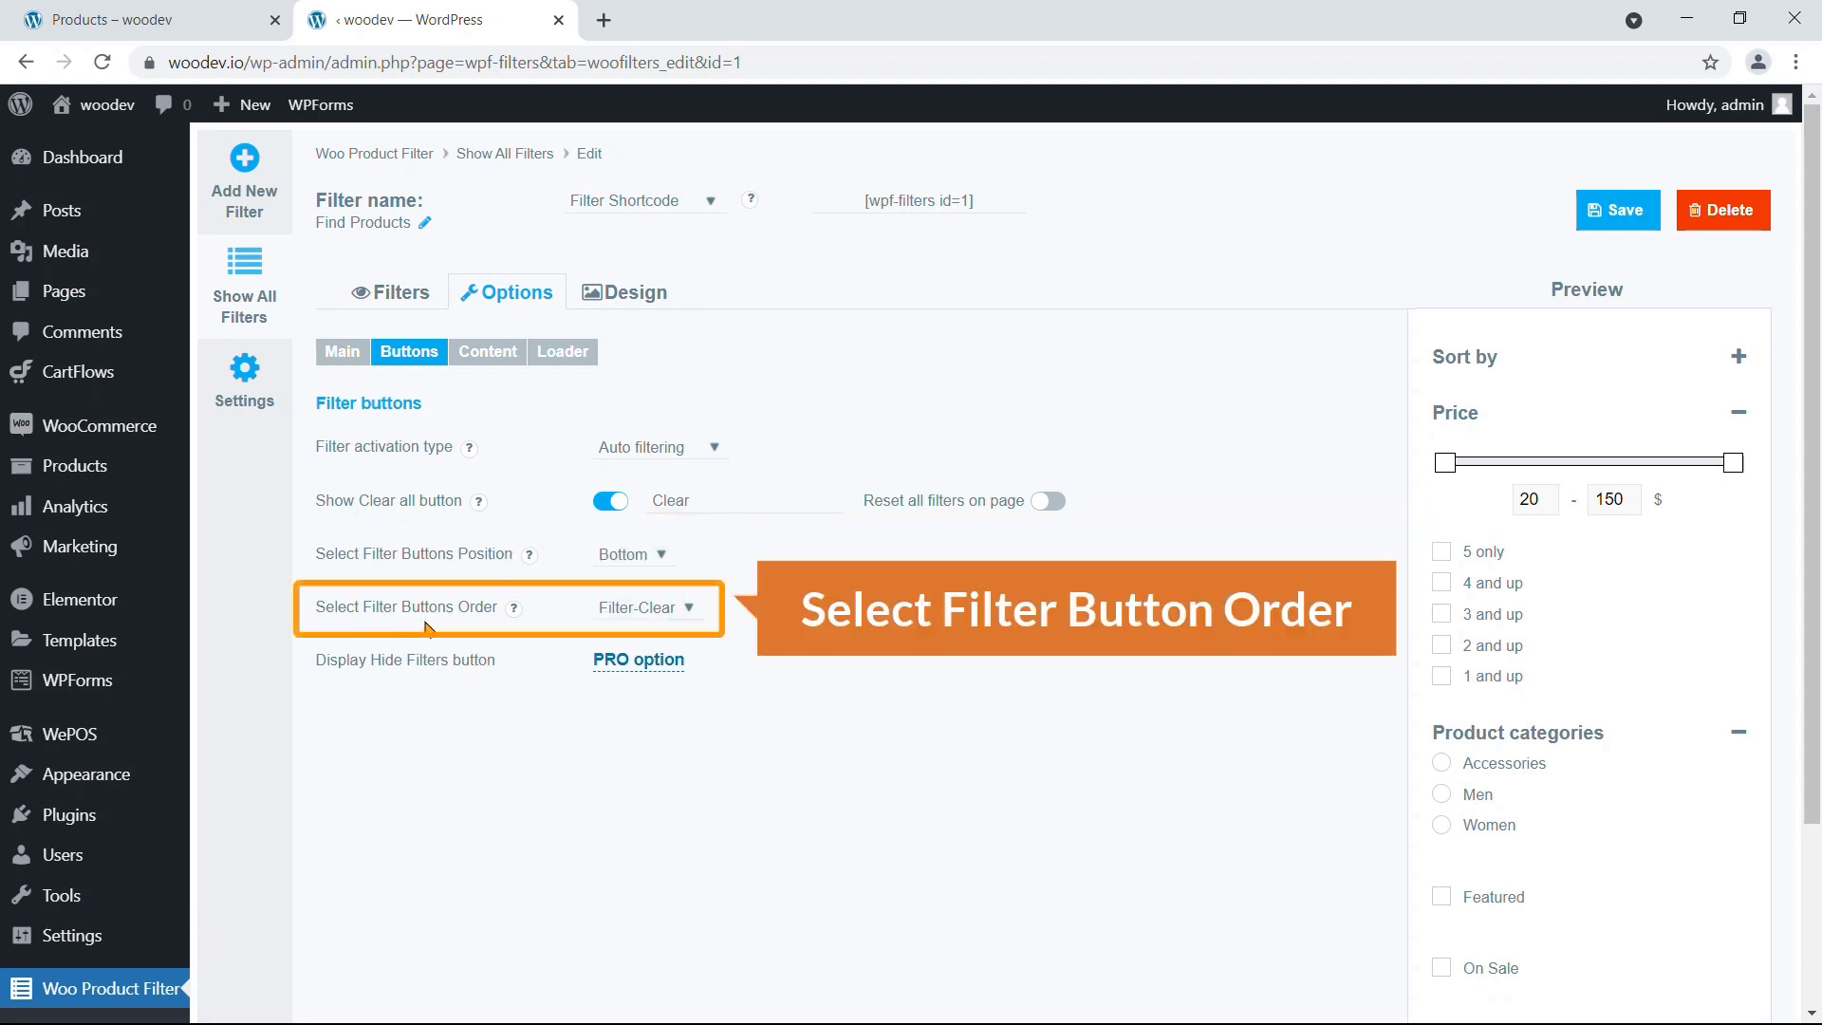
pyautogui.click(650, 619)
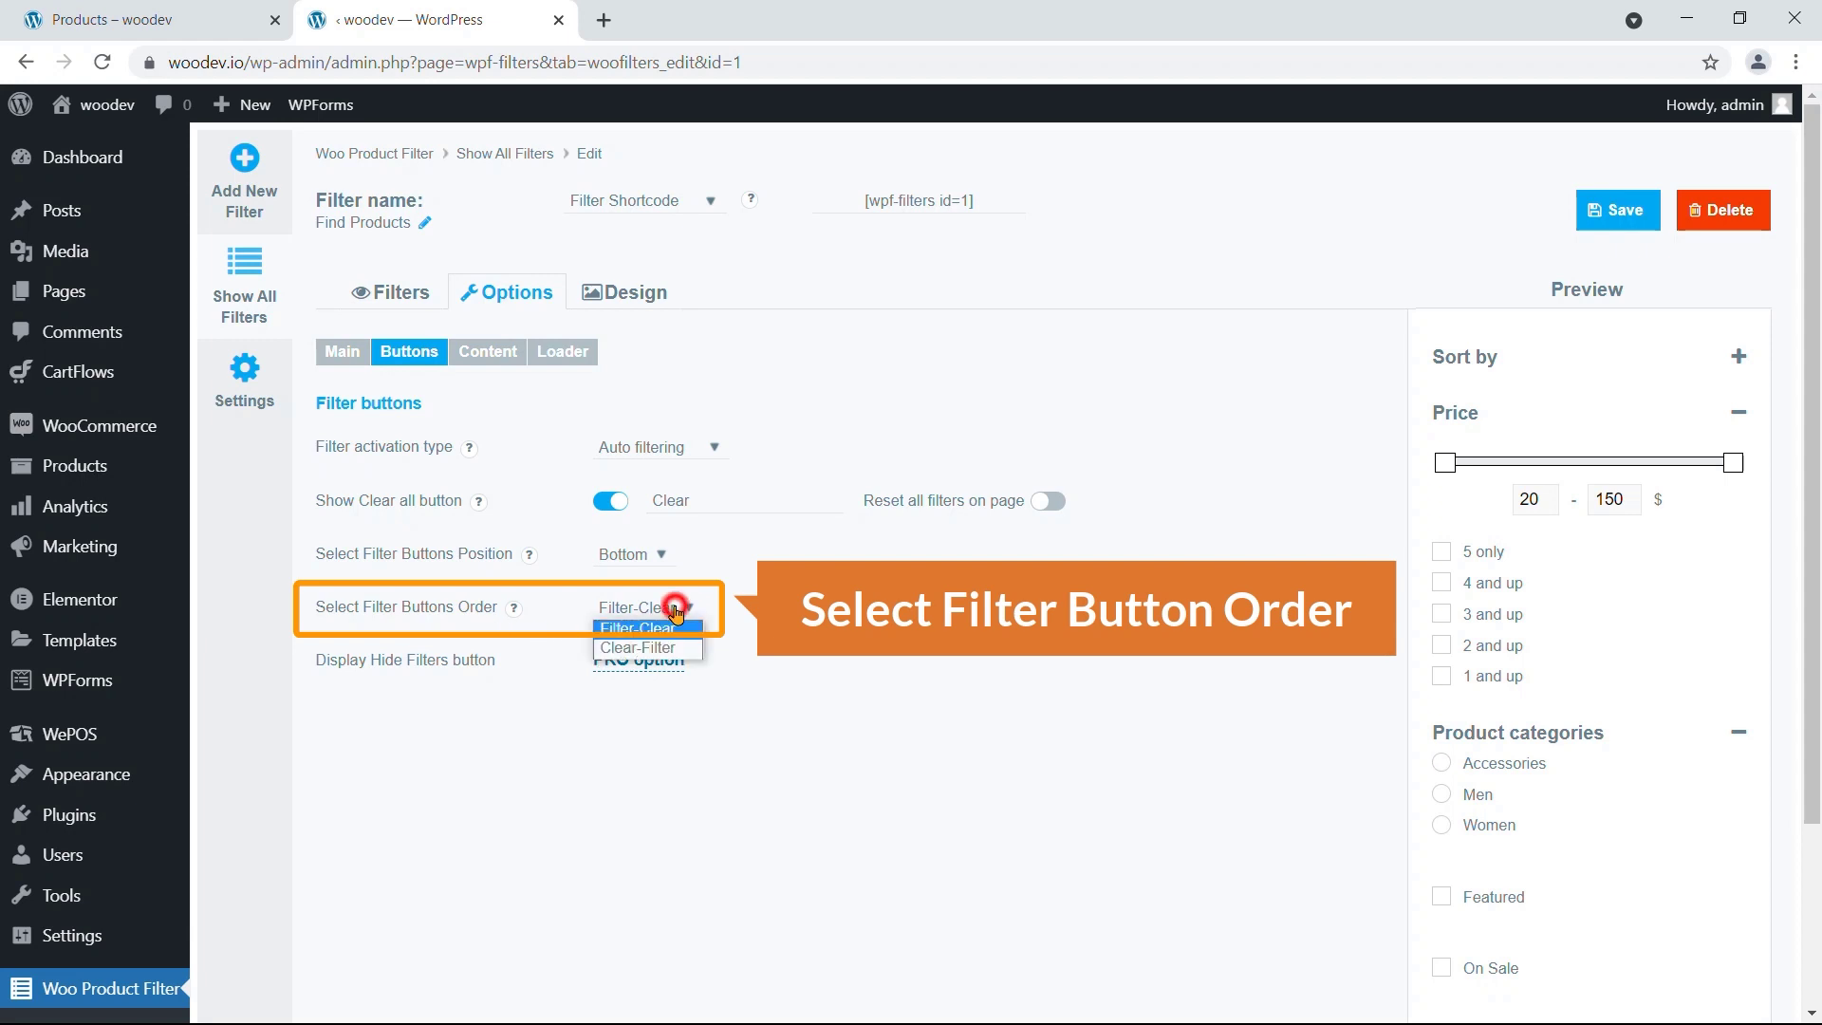
pyautogui.click(659, 652)
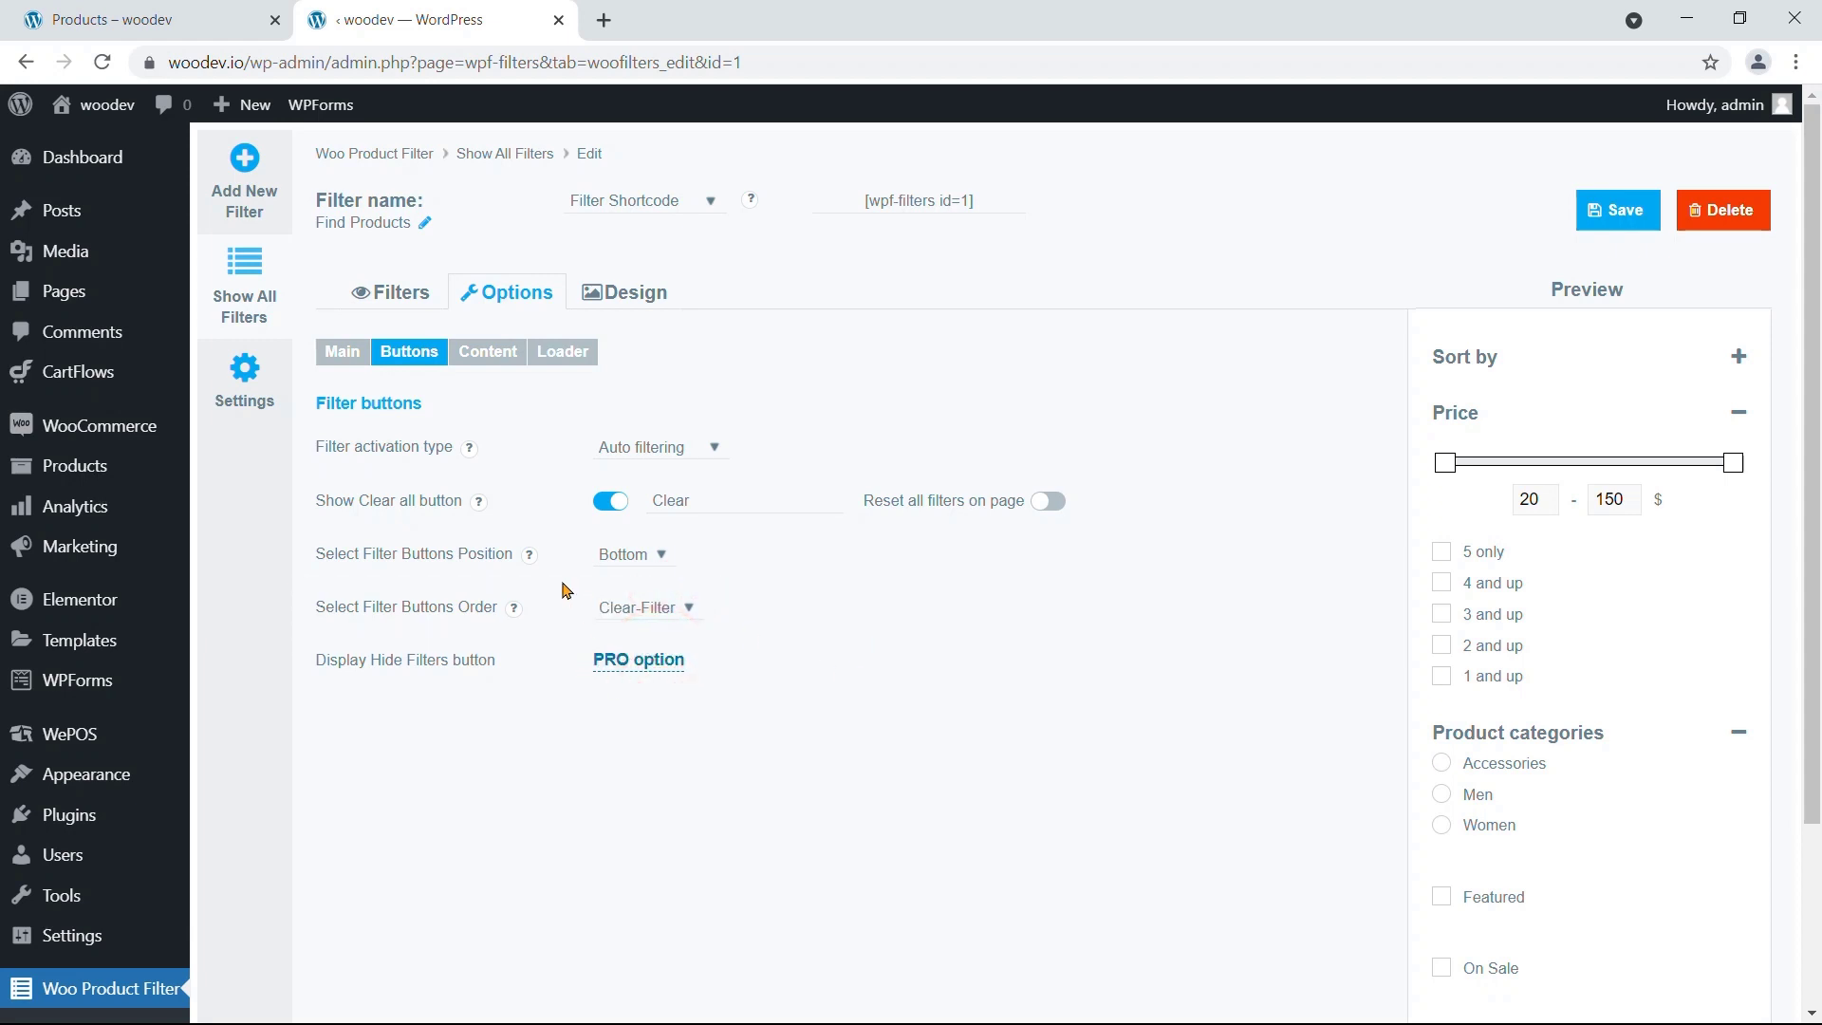
# Step: In the filter content options, enable Always filtering by all products, Show Clear block and Recount min/max price by selected filter
pyautogui.click(494, 366)
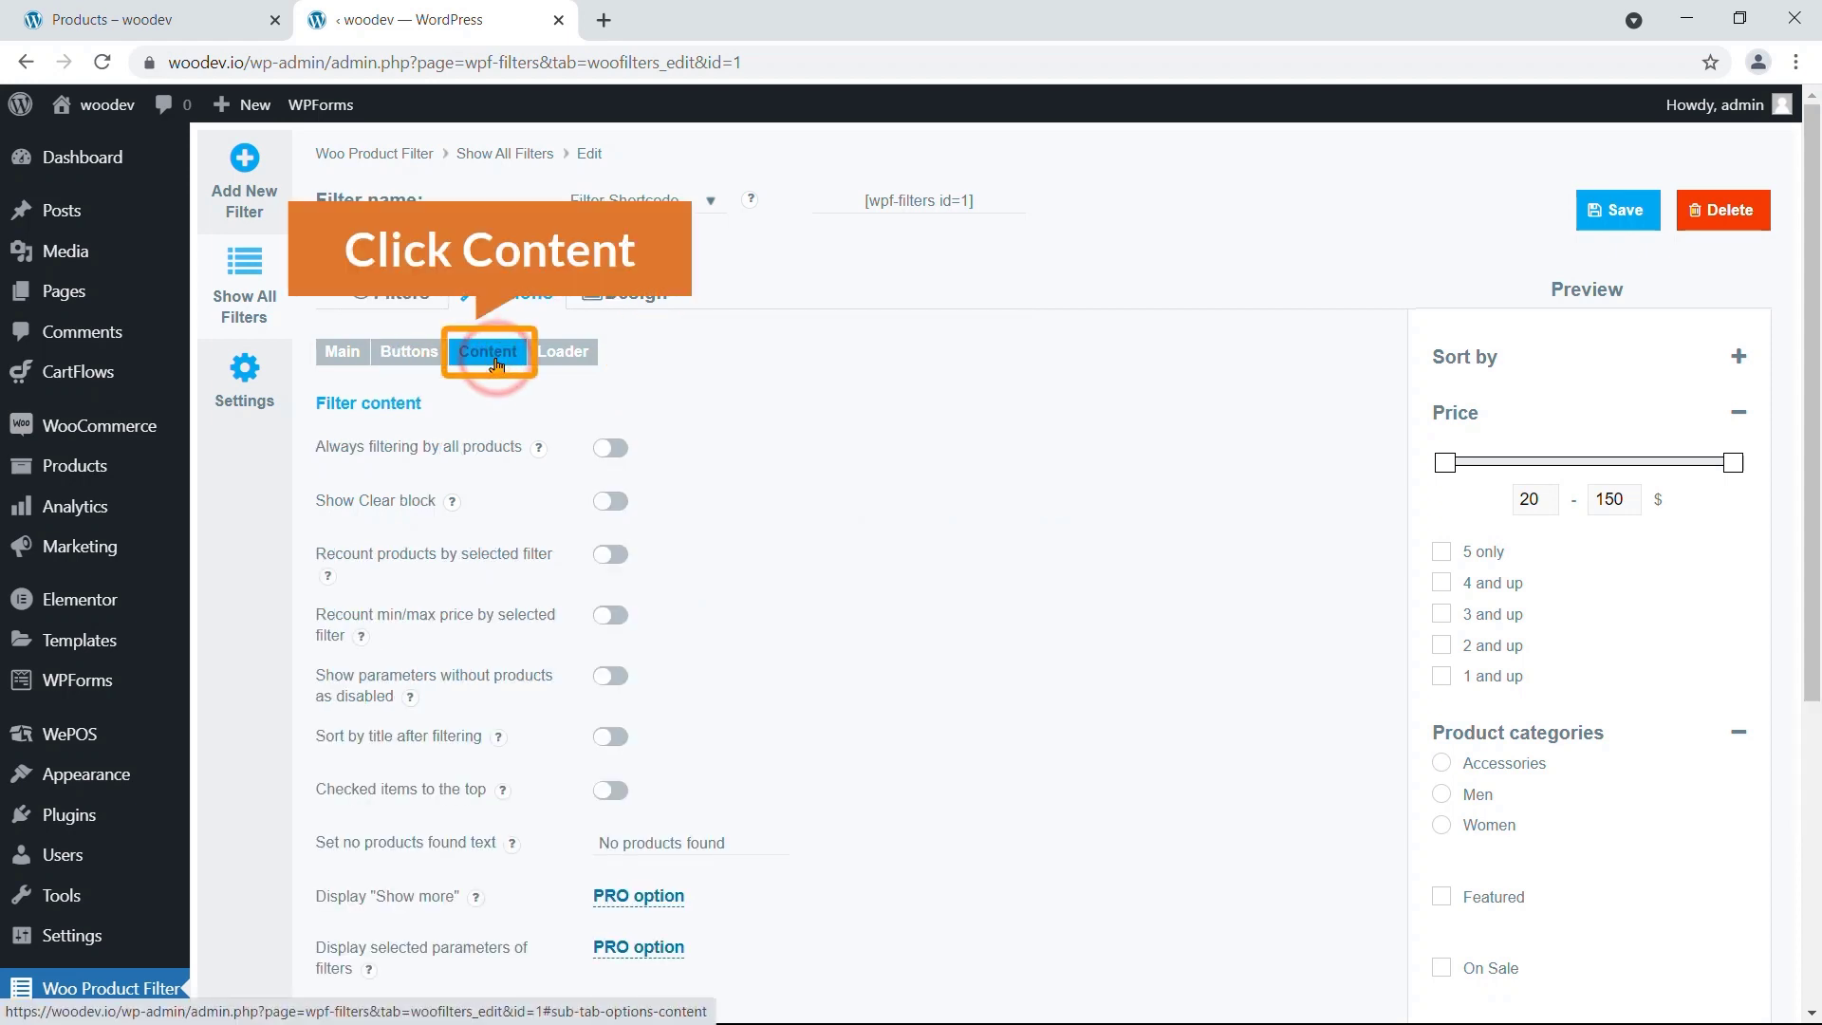
pyautogui.click(610, 446)
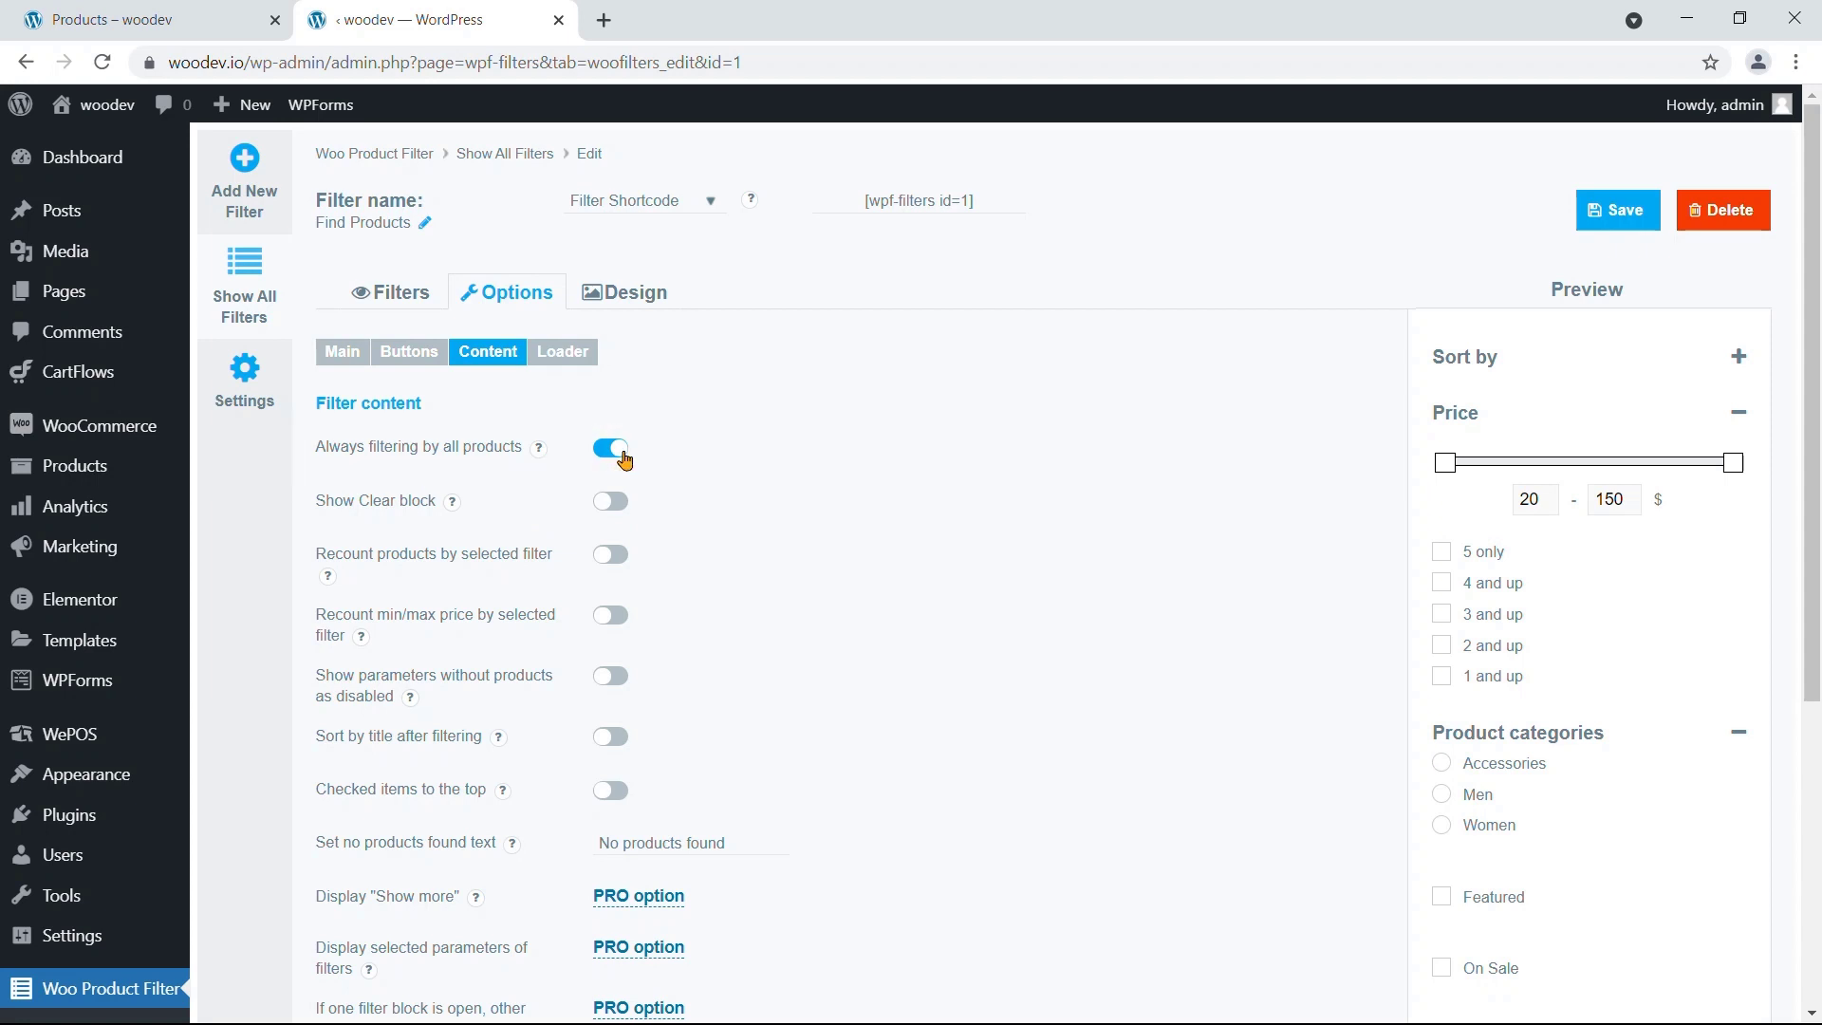
pyautogui.click(608, 501)
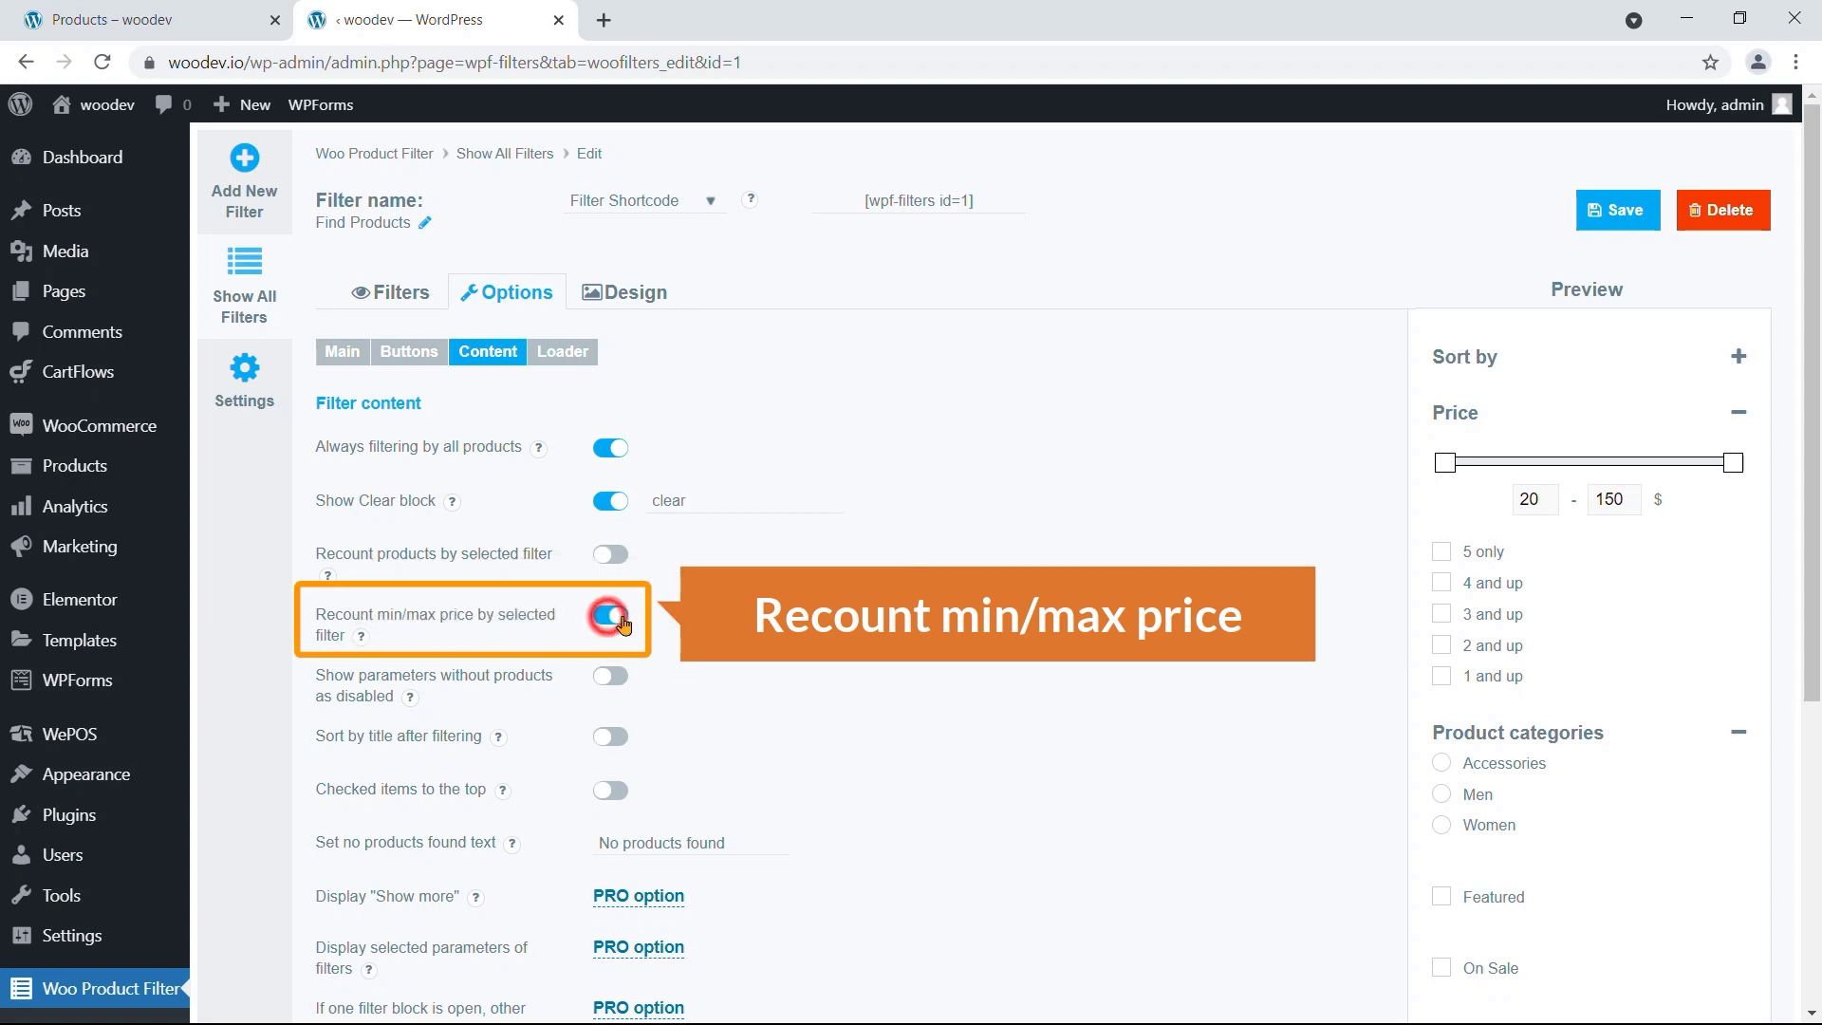
pyautogui.scroll(-3, 664, 645)
pyautogui.scroll(-1, 667, 661)
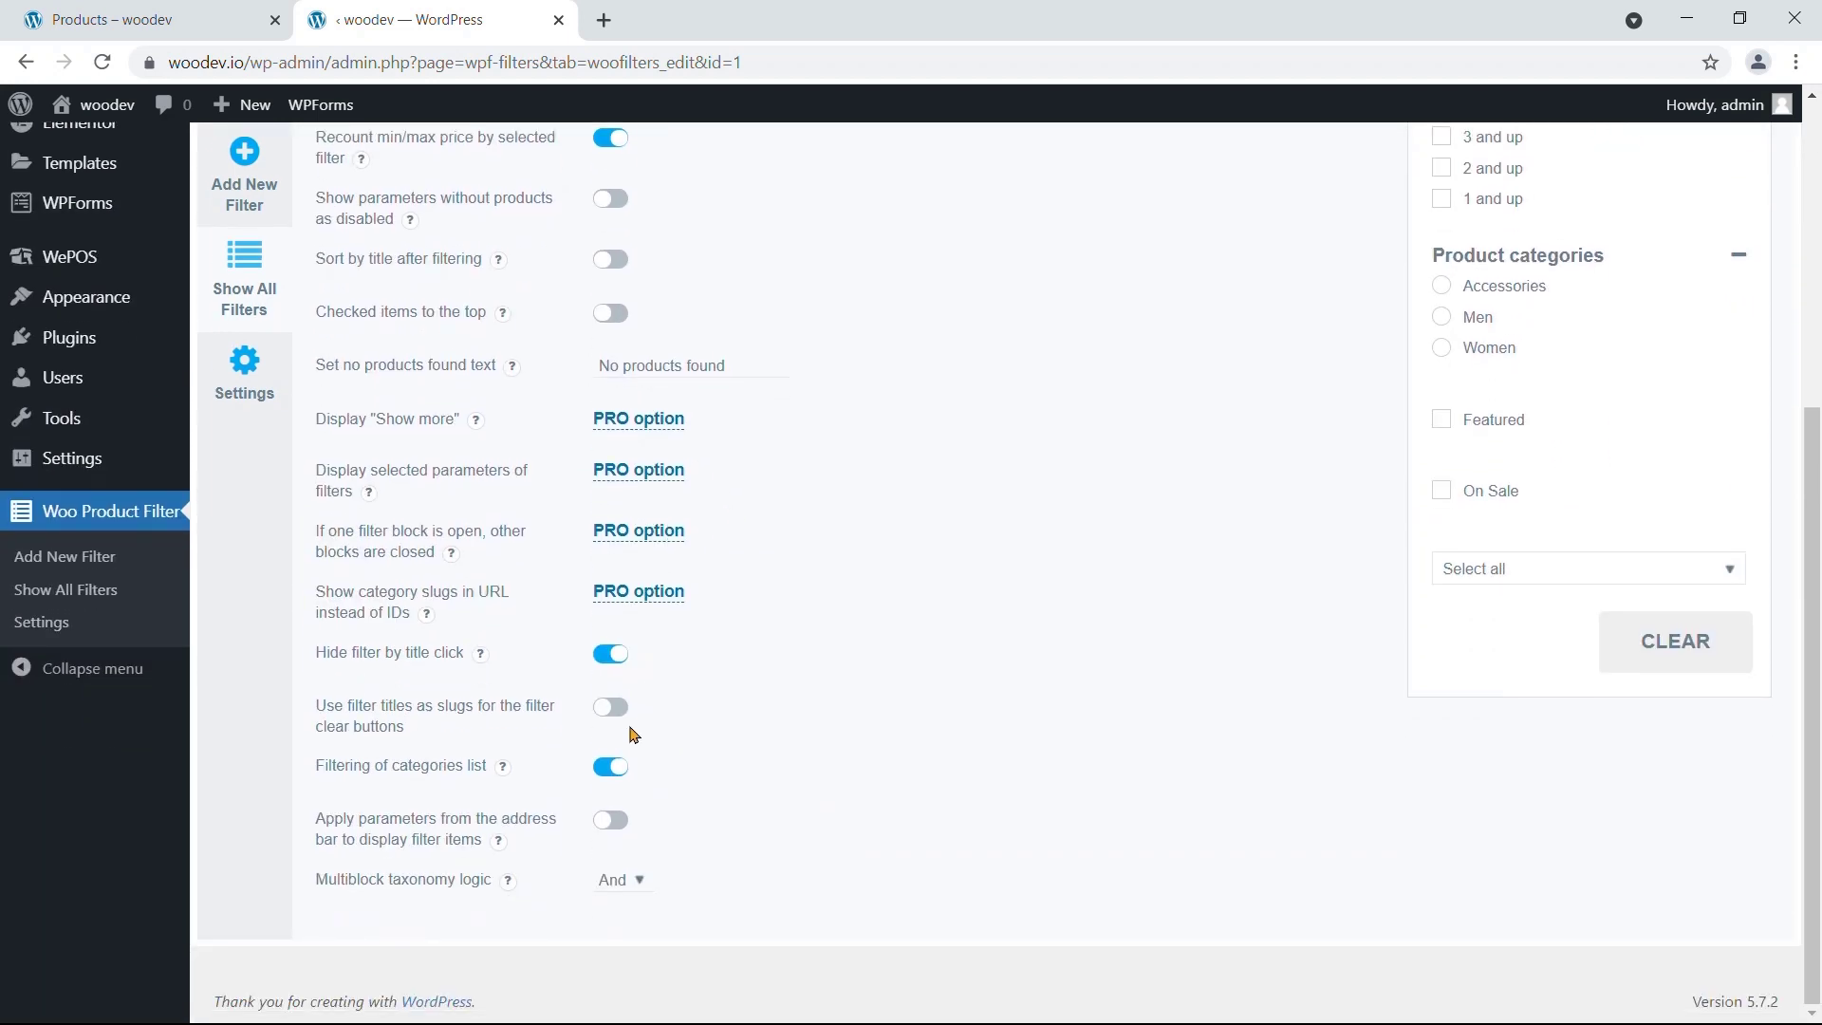
pyautogui.scroll(4, 639, 602)
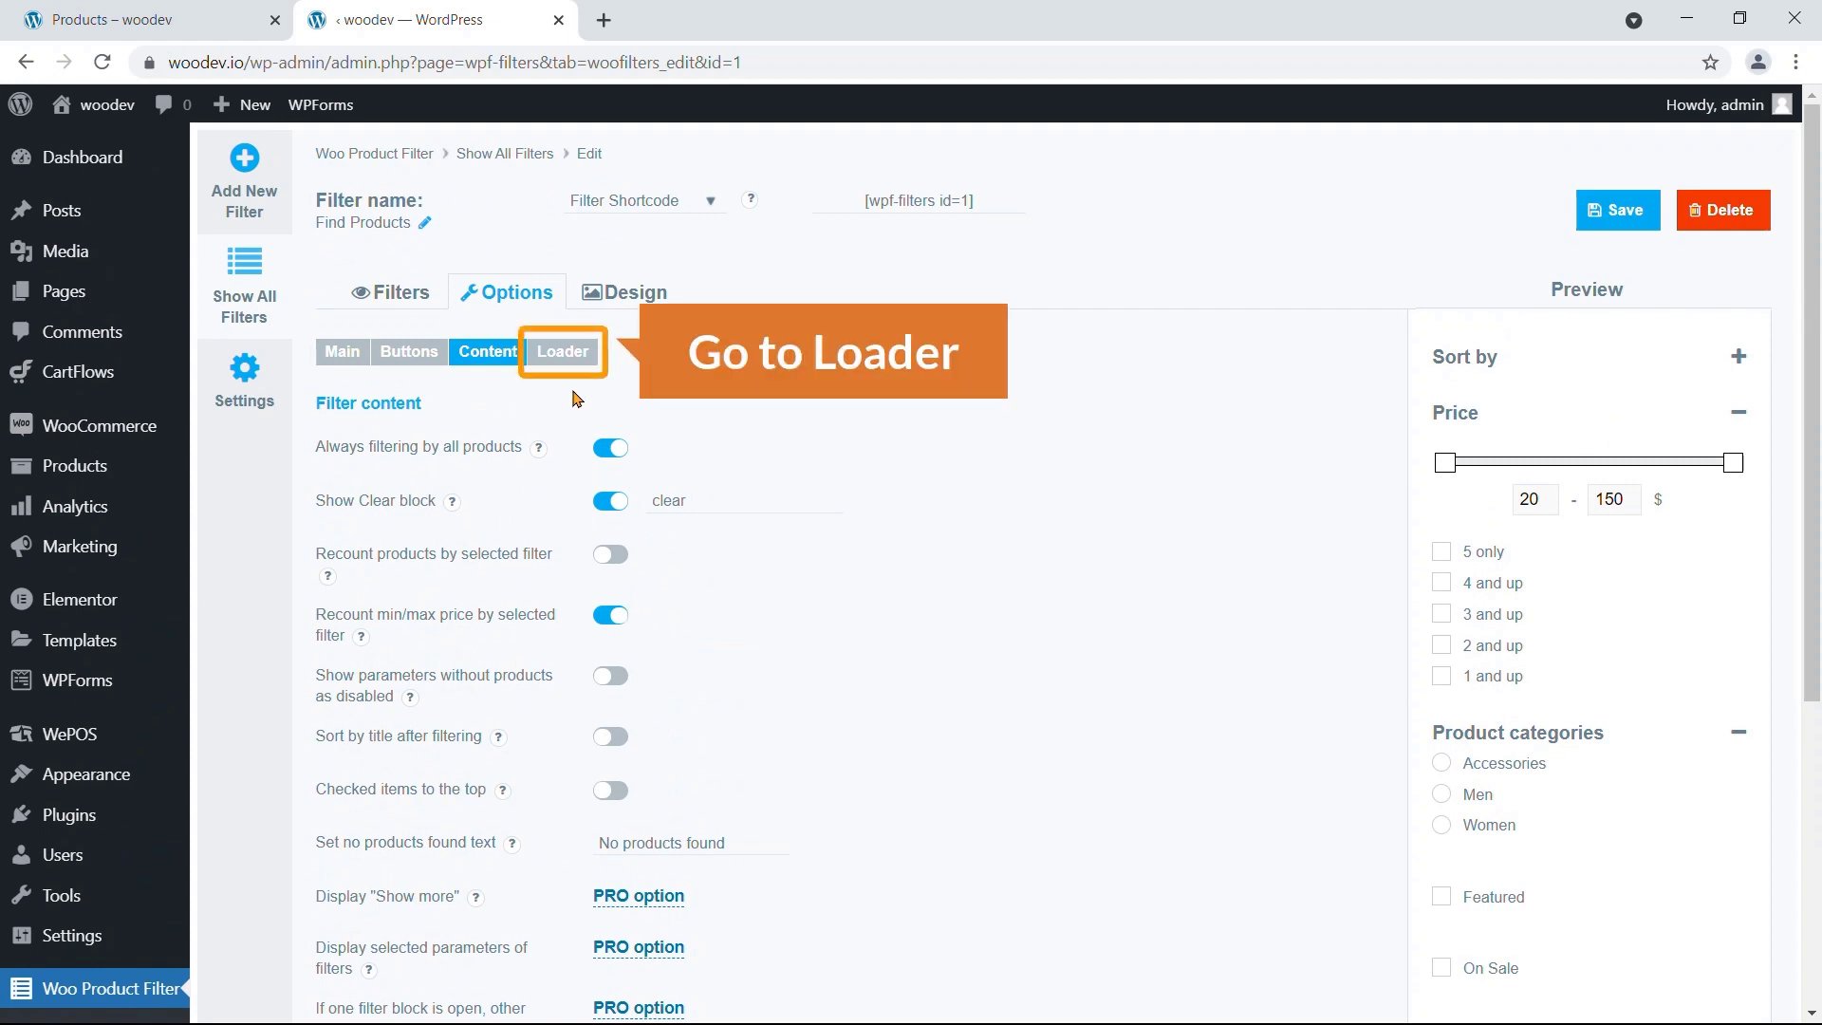
# Step: In the filter loader options, enable the overlay, make its black colour mostly transparent, and save the filter
pyautogui.click(568, 360)
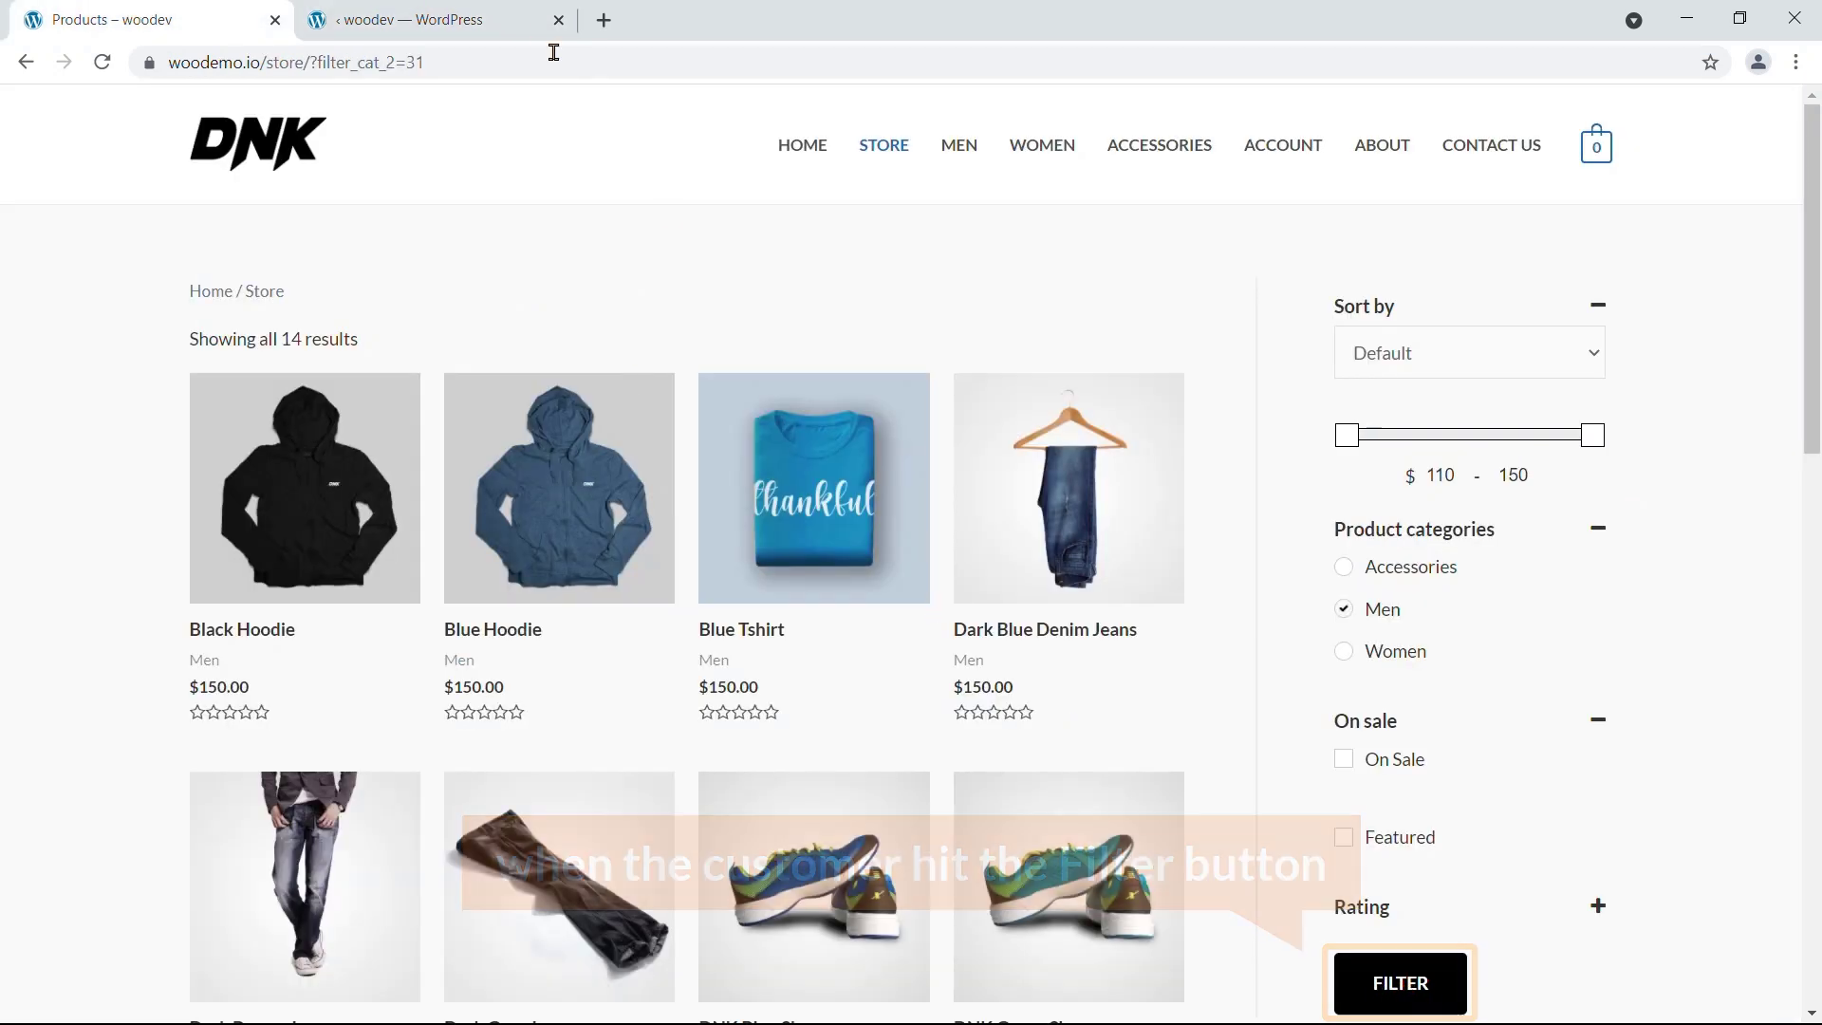
pyautogui.click(515, 17)
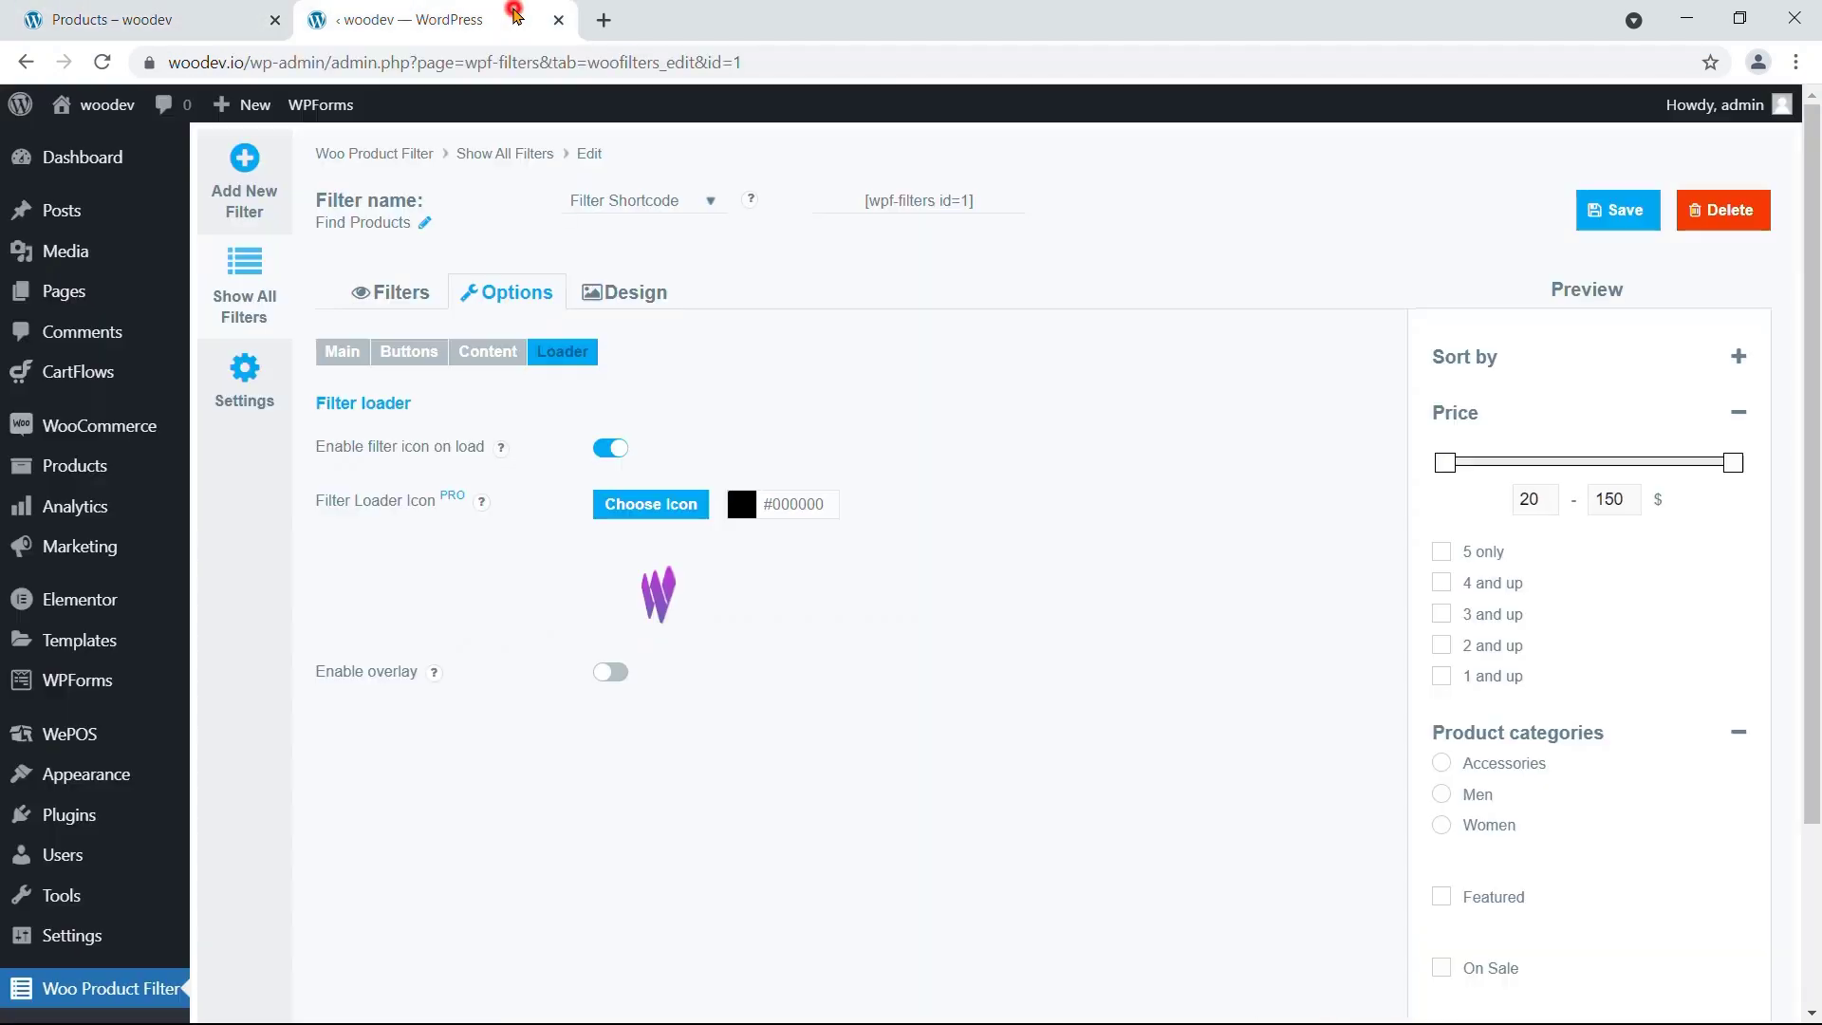
pyautogui.click(615, 673)
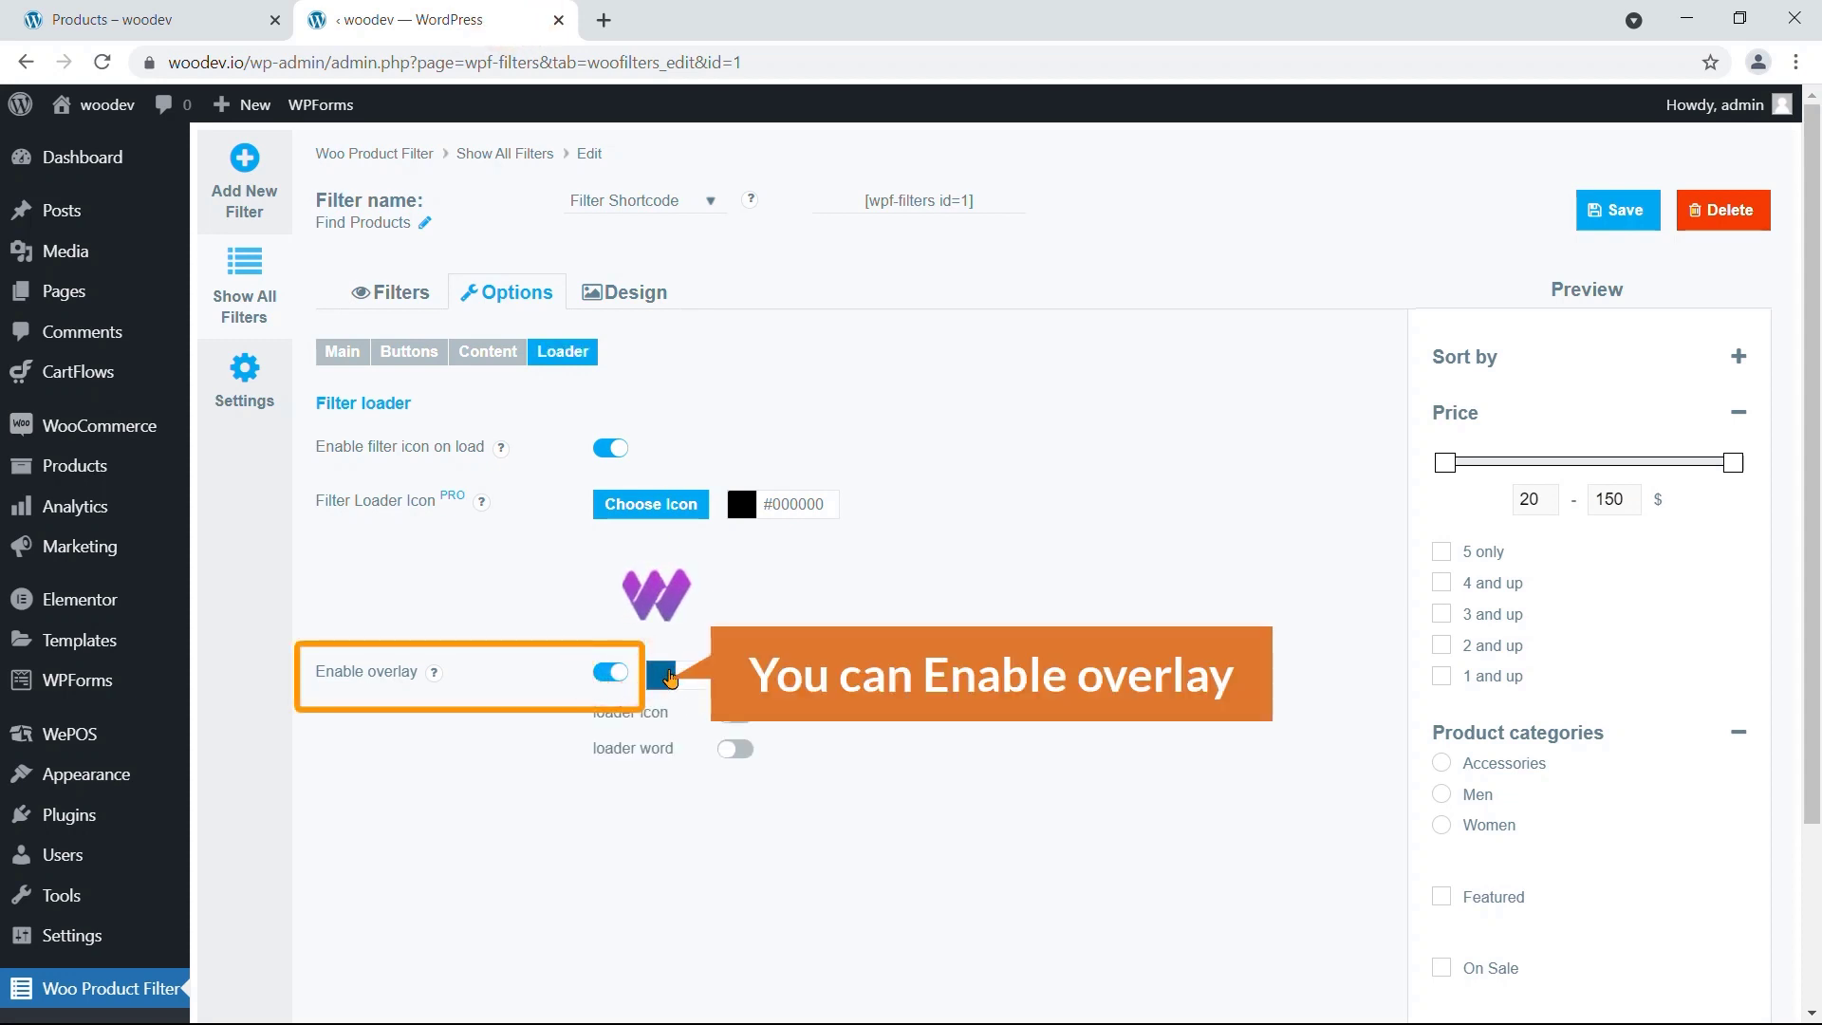
pyautogui.click(660, 683)
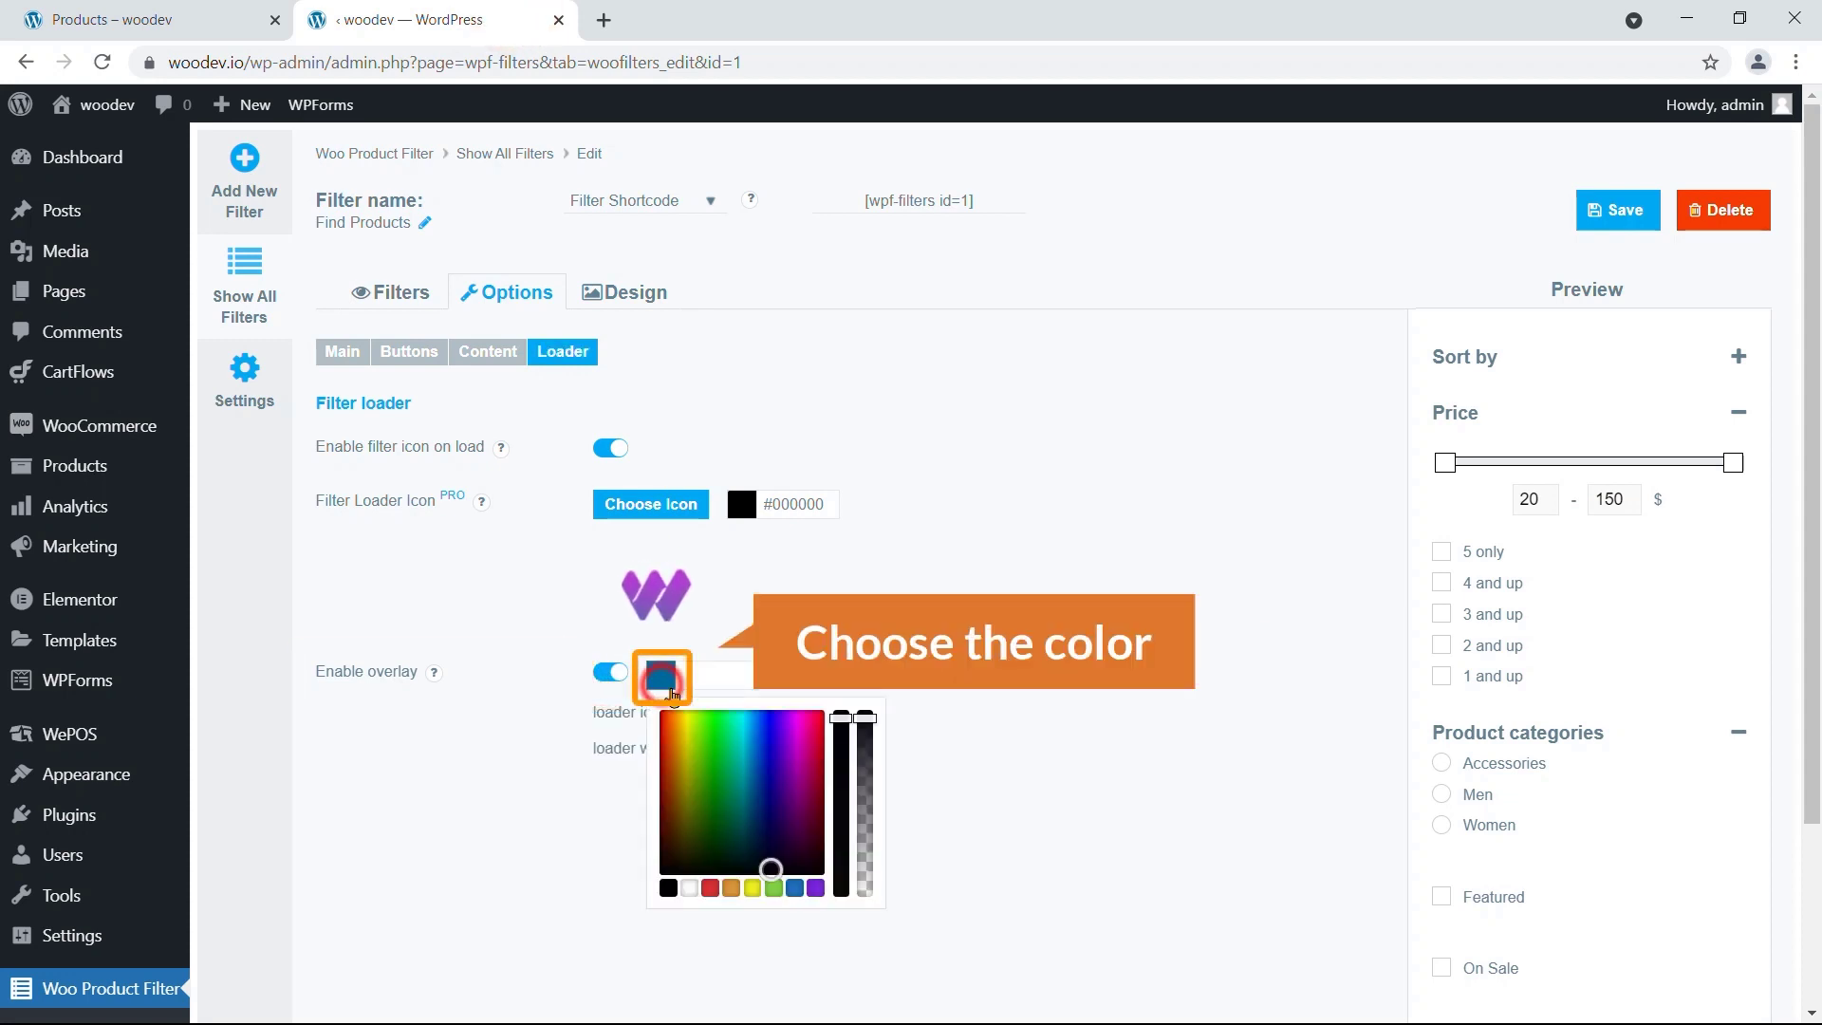
pyautogui.moveTo(864, 830); pyautogui.dragTo(864, 867)
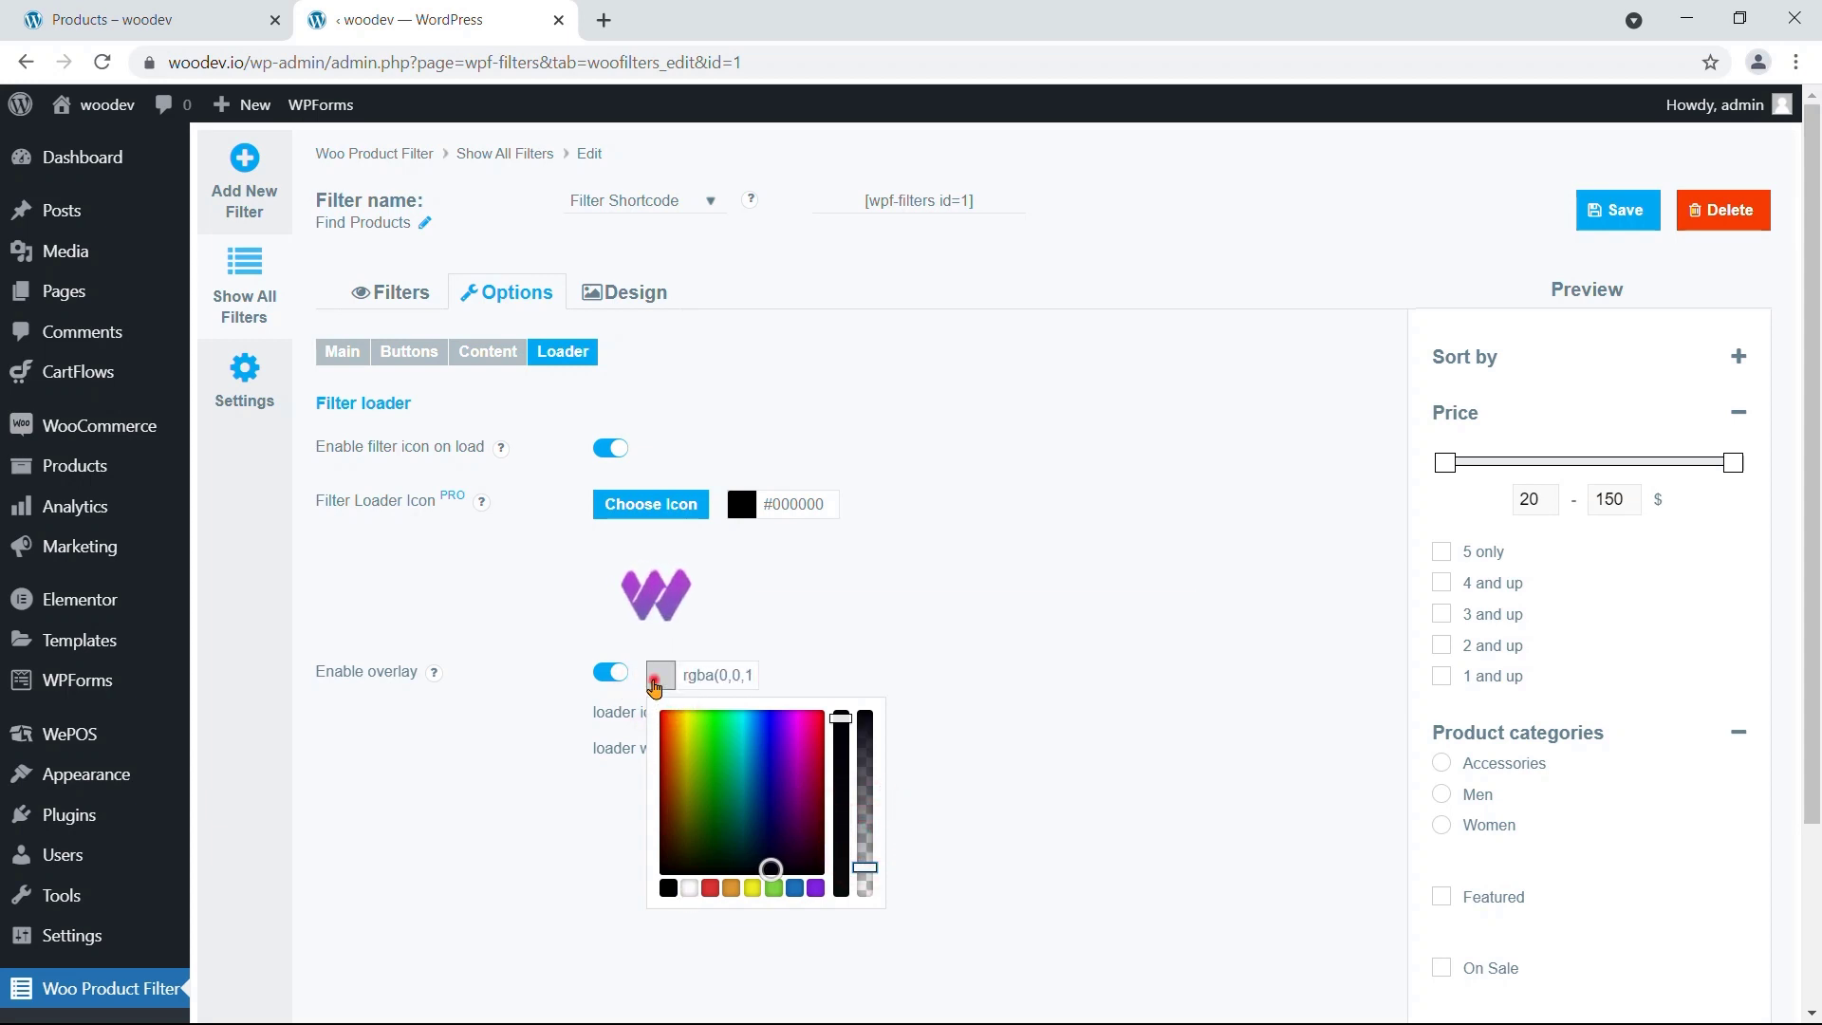
pyautogui.click(654, 683)
pyautogui.click(886, 685)
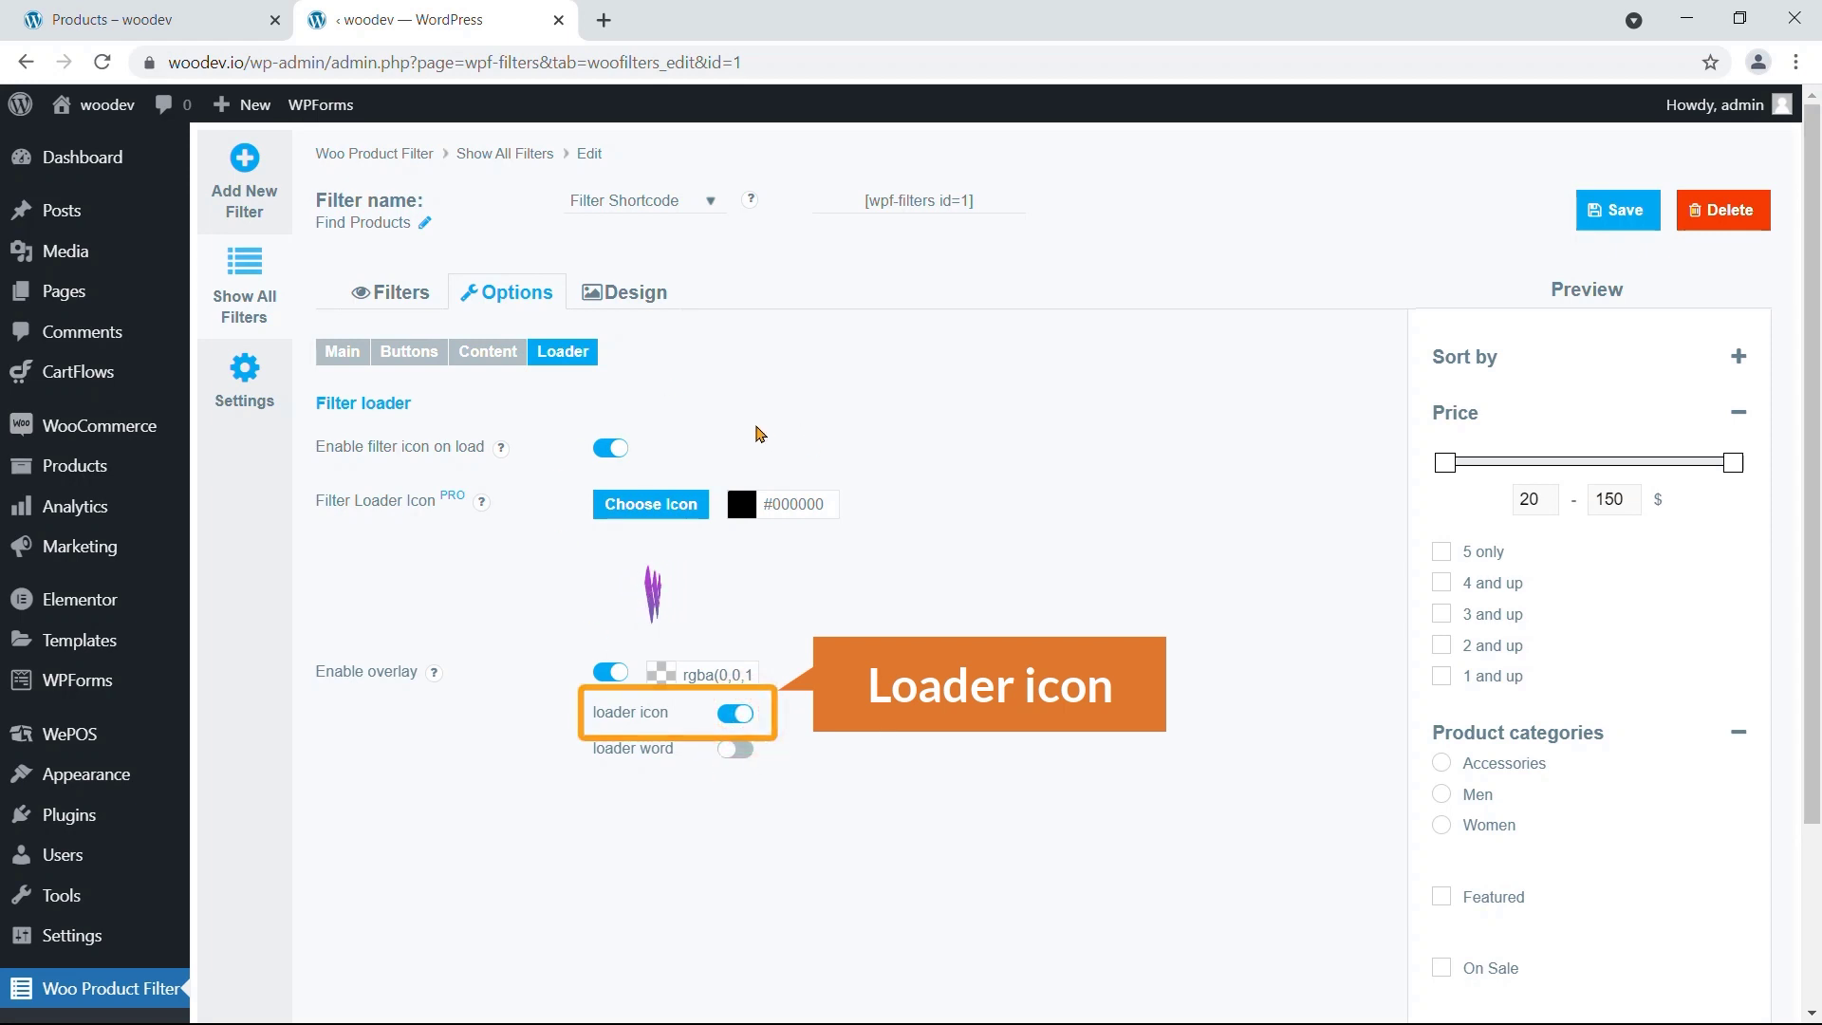
pyautogui.click(1618, 210)
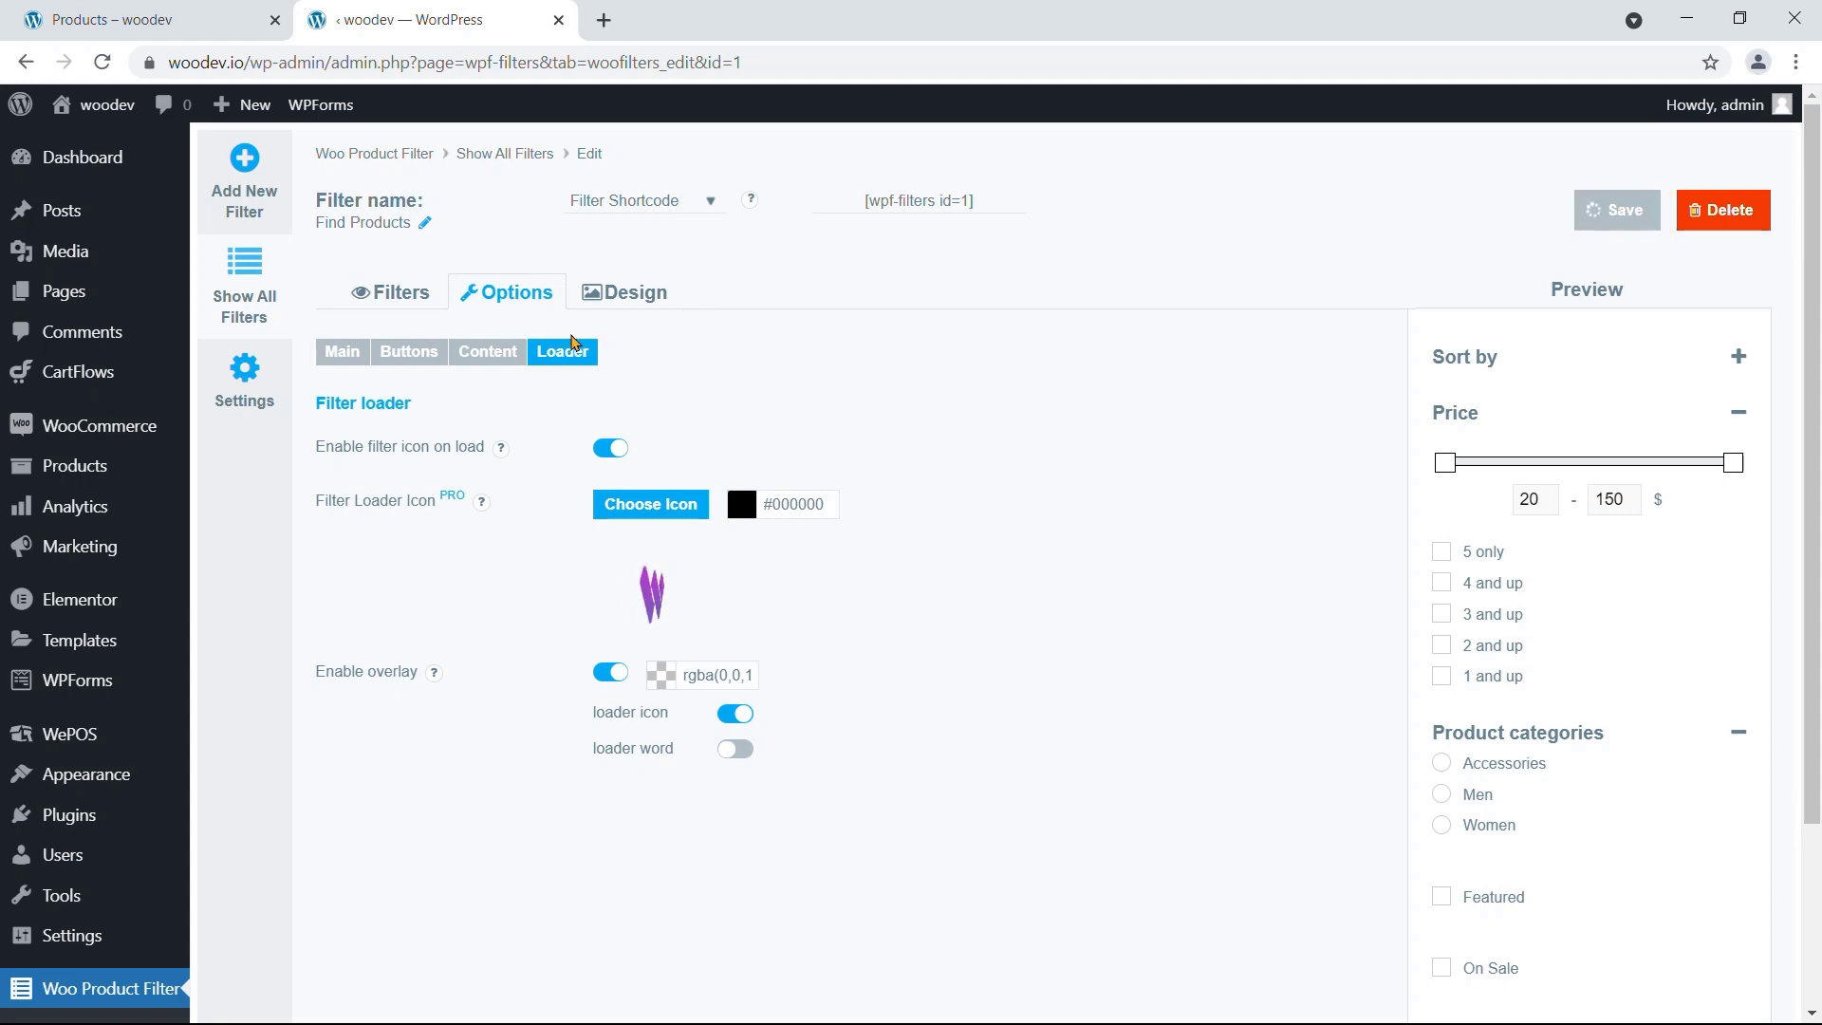
# Step: Review the filter's general design styles, leaving them at their defaults, and look at the store page where the filter belongs
pyautogui.click(634, 301)
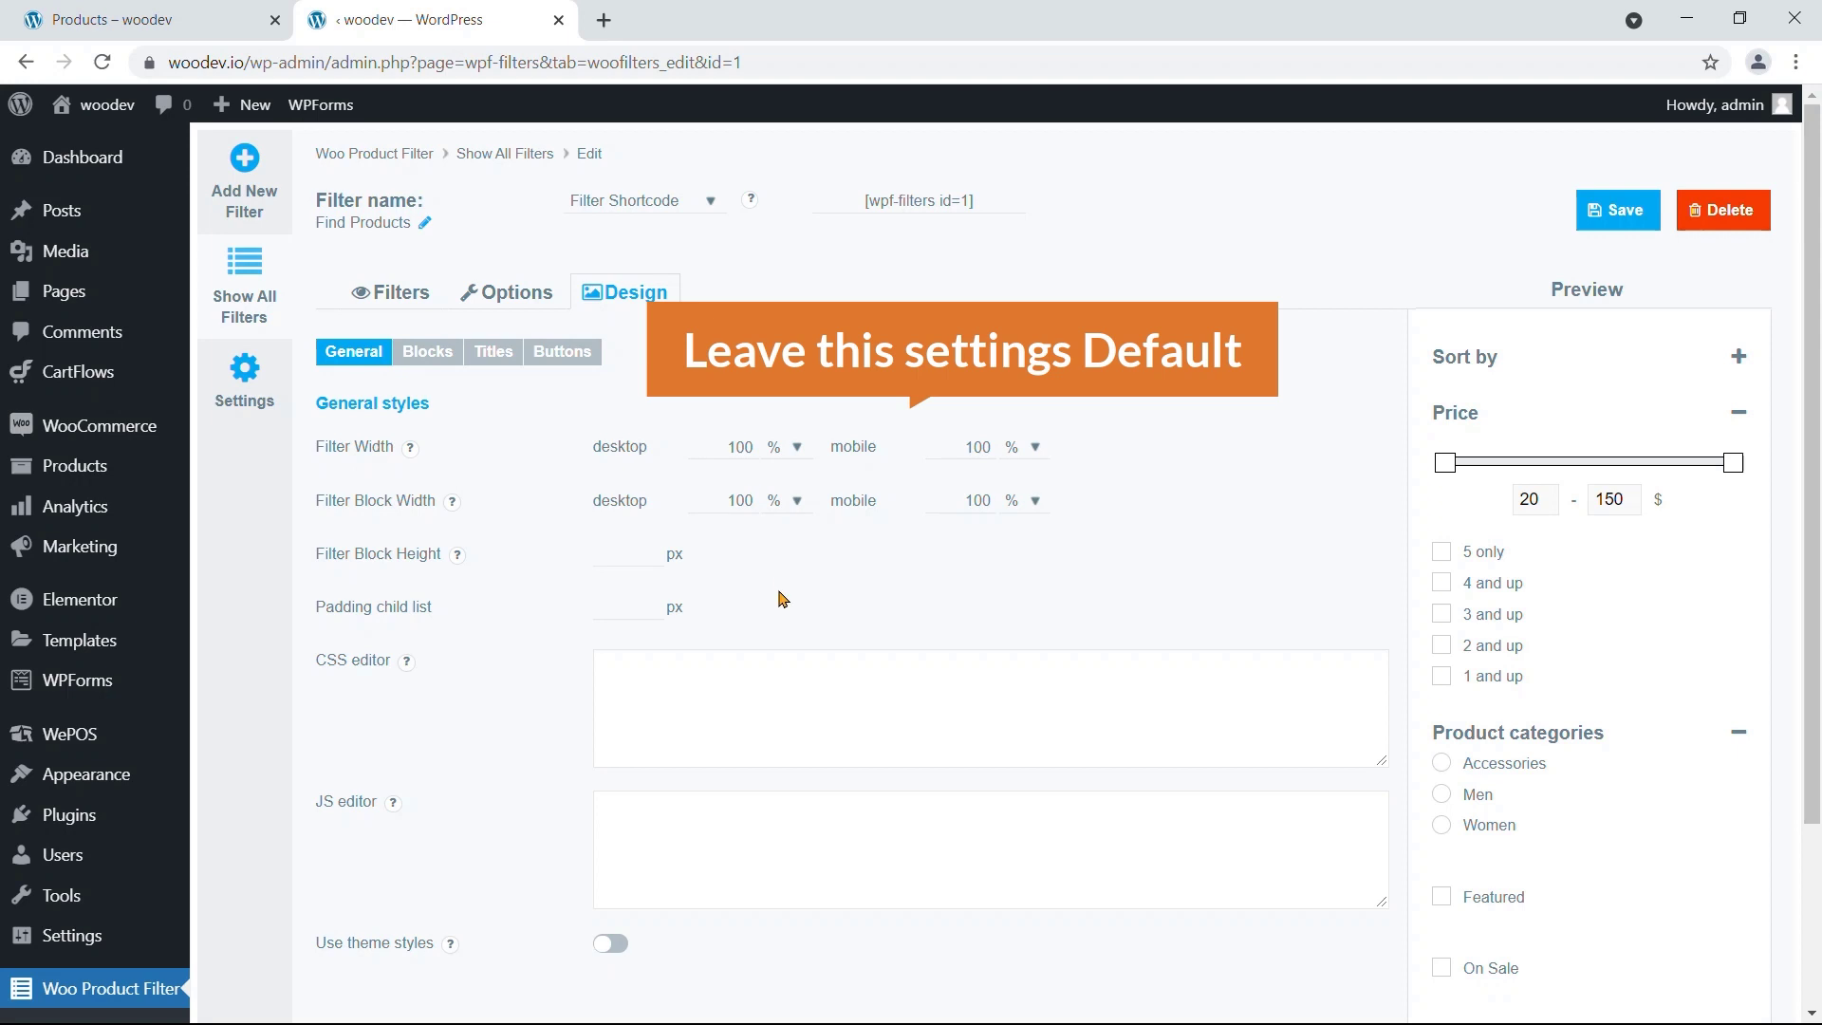
pyautogui.scroll(-3, 748, 590)
pyautogui.scroll(3, 732, 576)
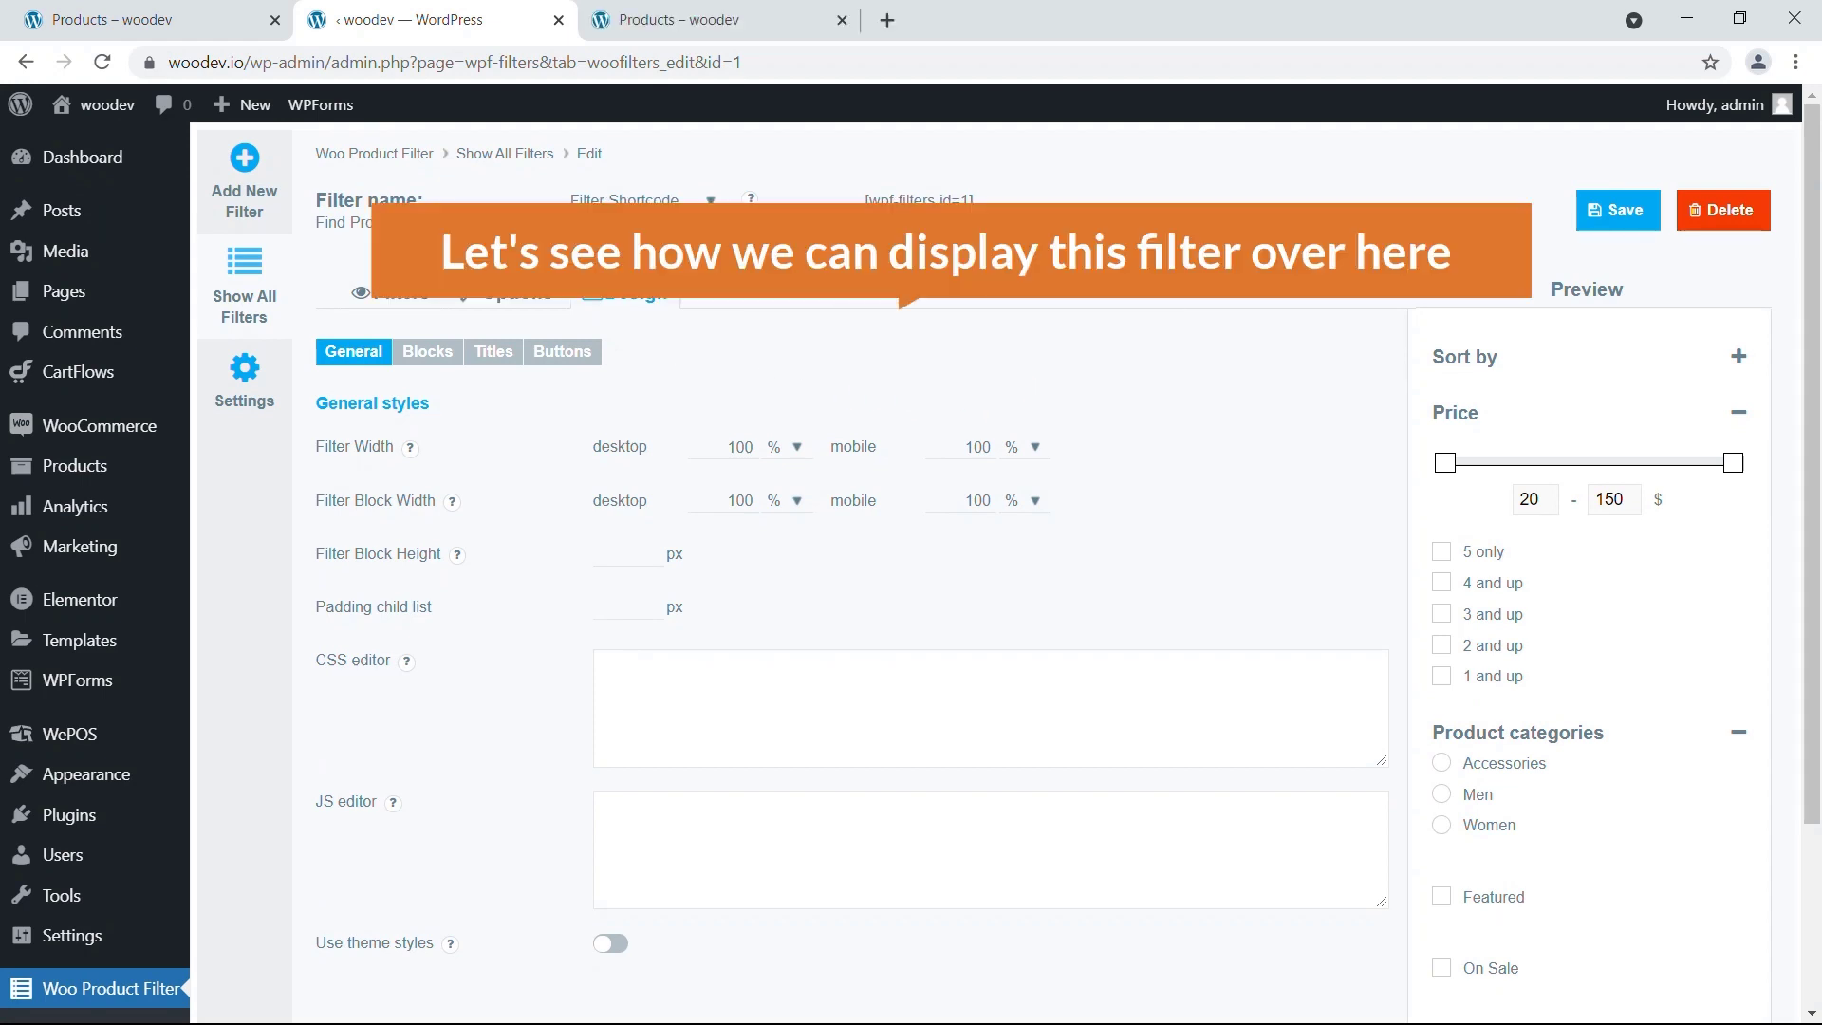
pyautogui.click(660, 5)
pyautogui.click(532, 9)
# Step: On the WordPress Widgets page, expand the WooCommerce Sidebar area and delete all of its existing widgets
pyautogui.moveTo(114, 778)
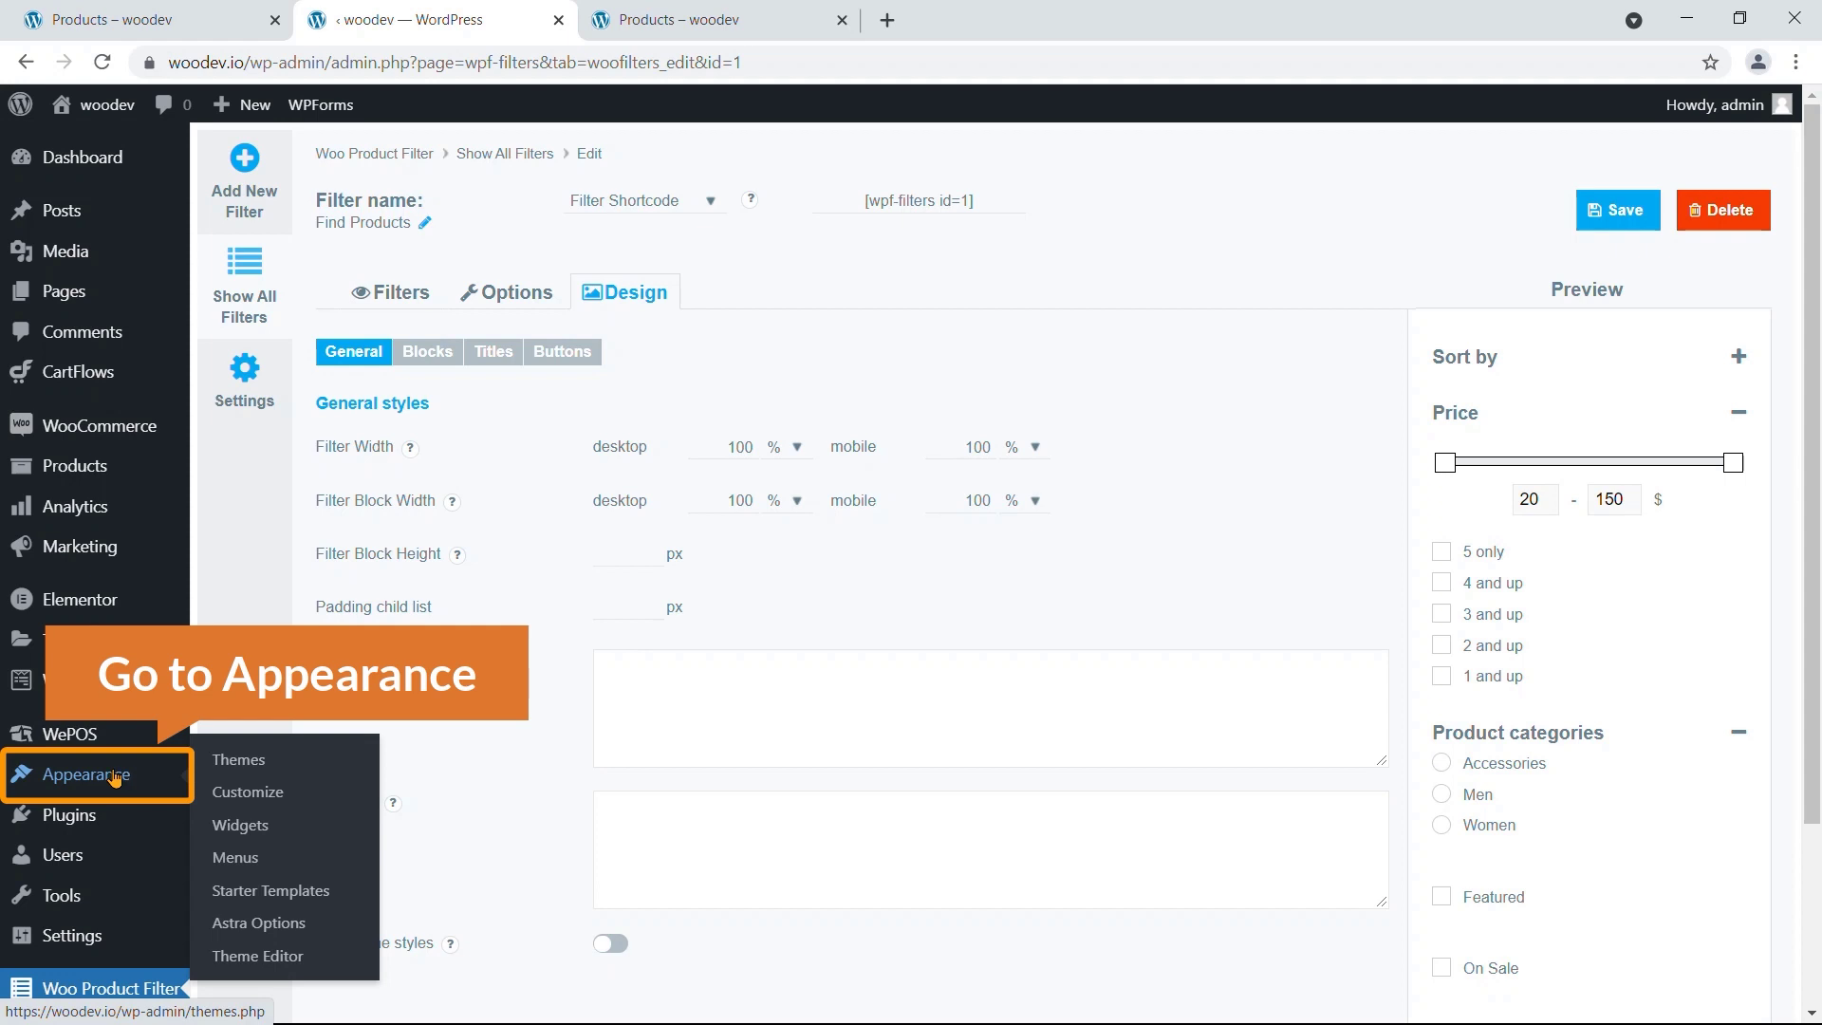
pyautogui.click(240, 832)
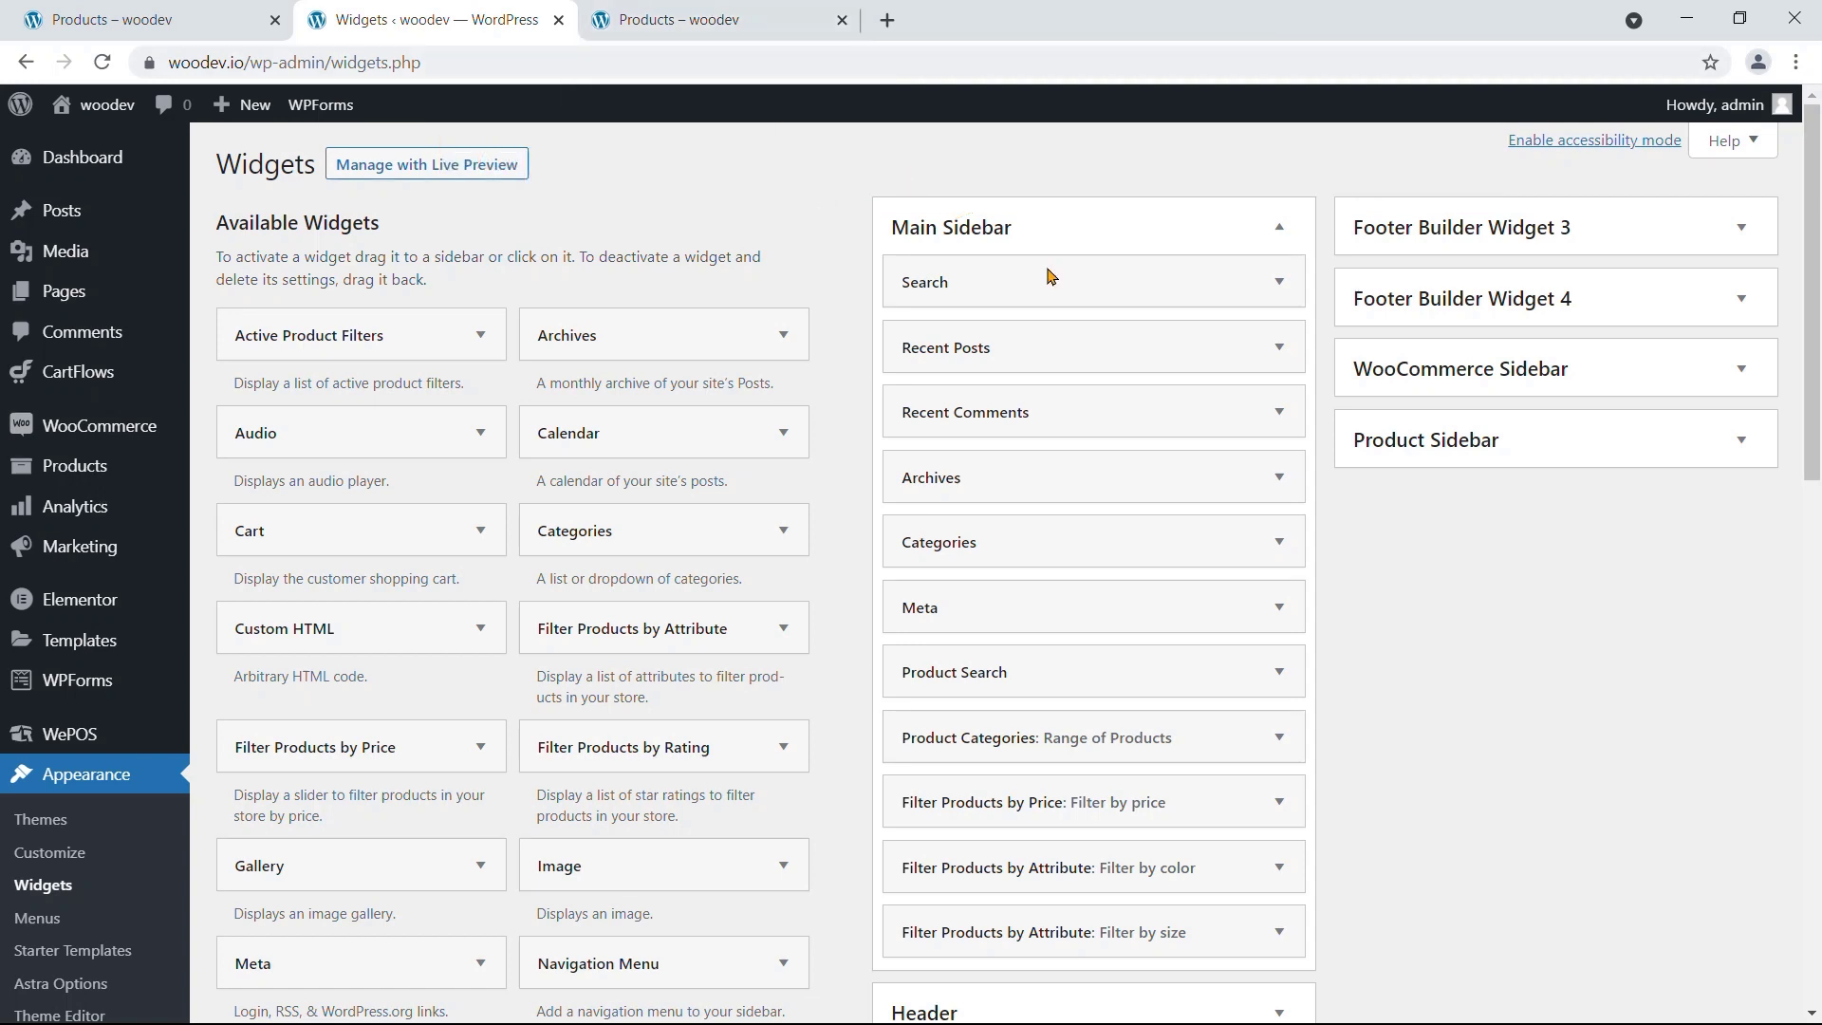
pyautogui.click(1561, 380)
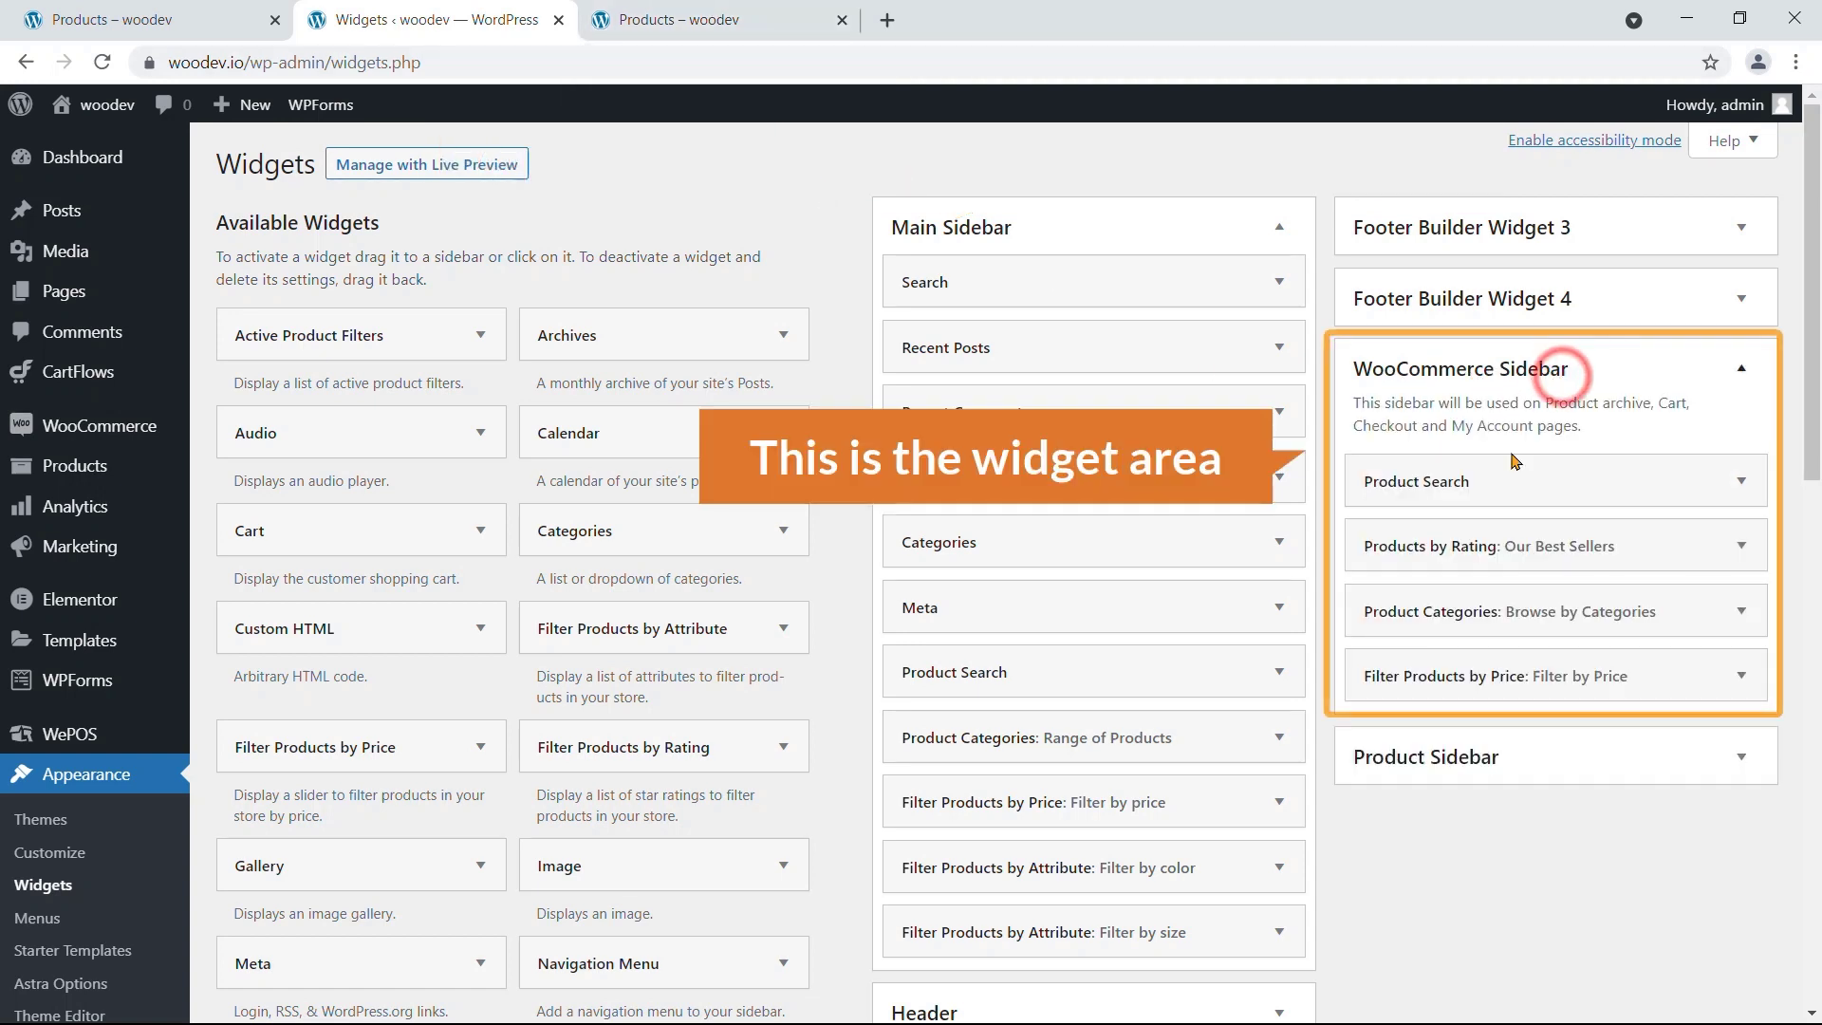
pyautogui.click(1742, 486)
pyautogui.click(1378, 612)
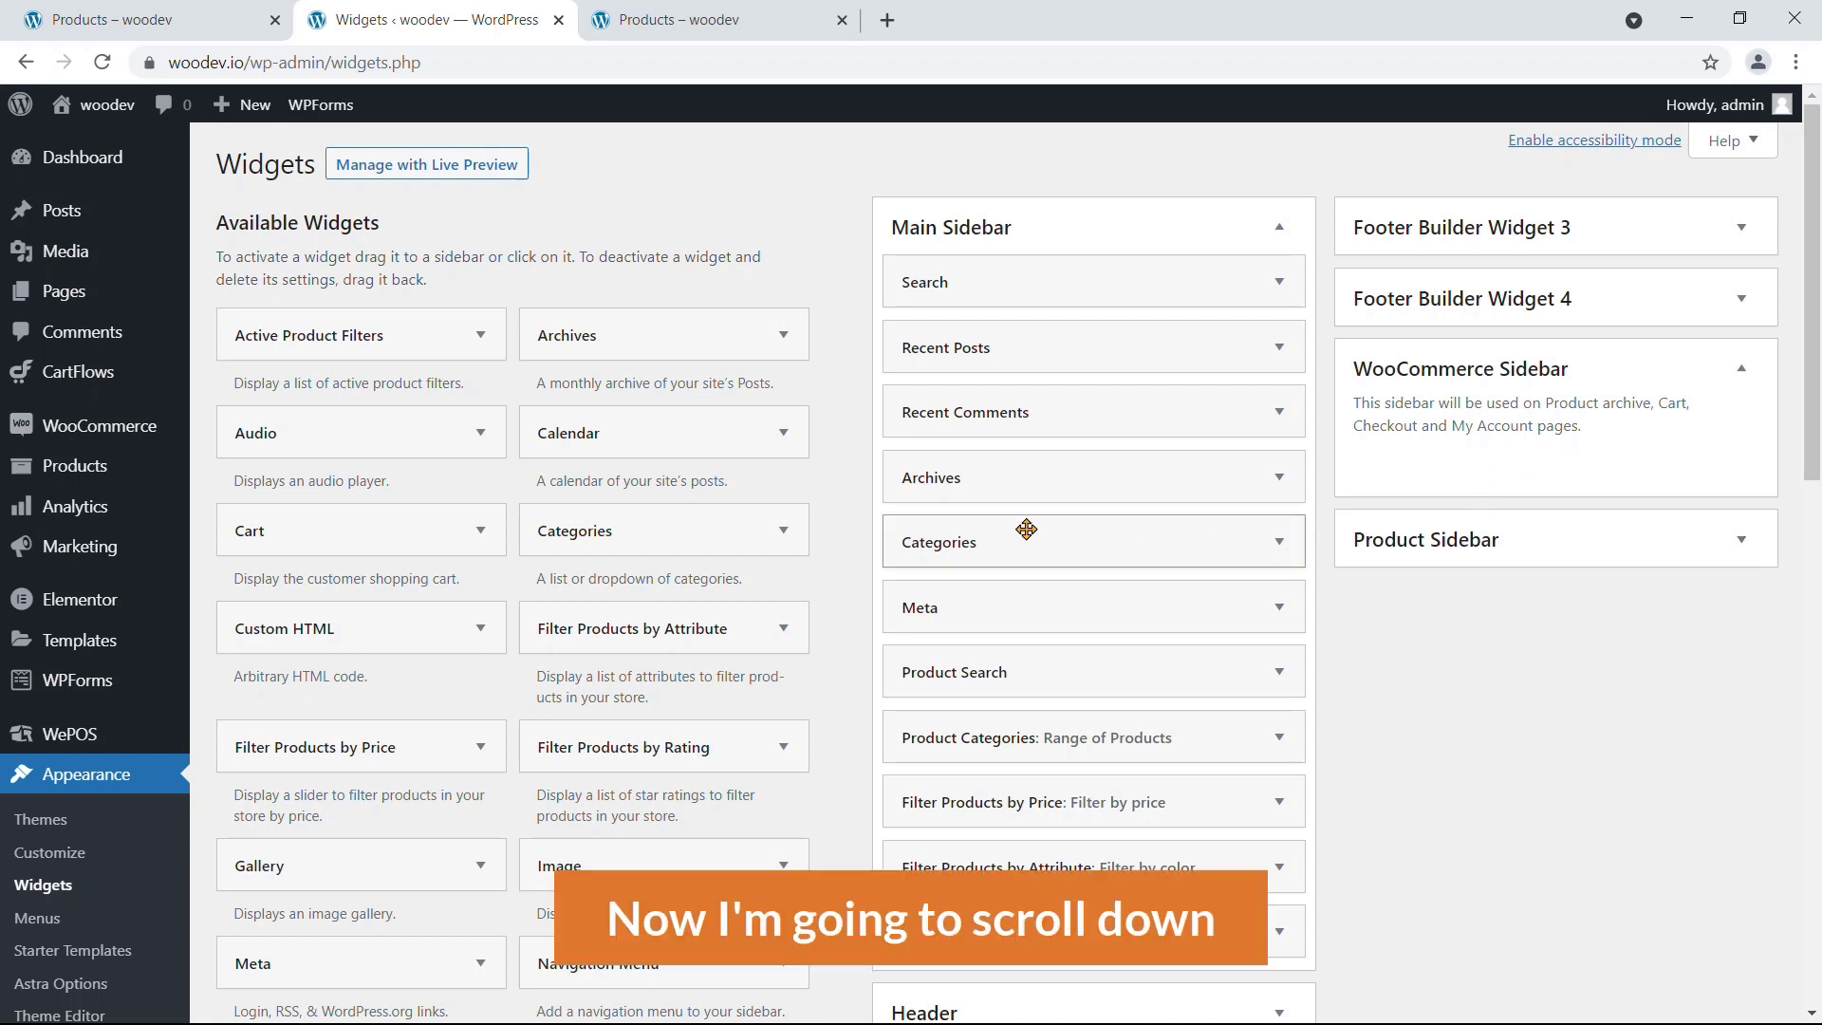
# Step: Add the Woo Product Filter widget to the WooCommerce Sidebar
pyautogui.scroll(-11, 709, 584)
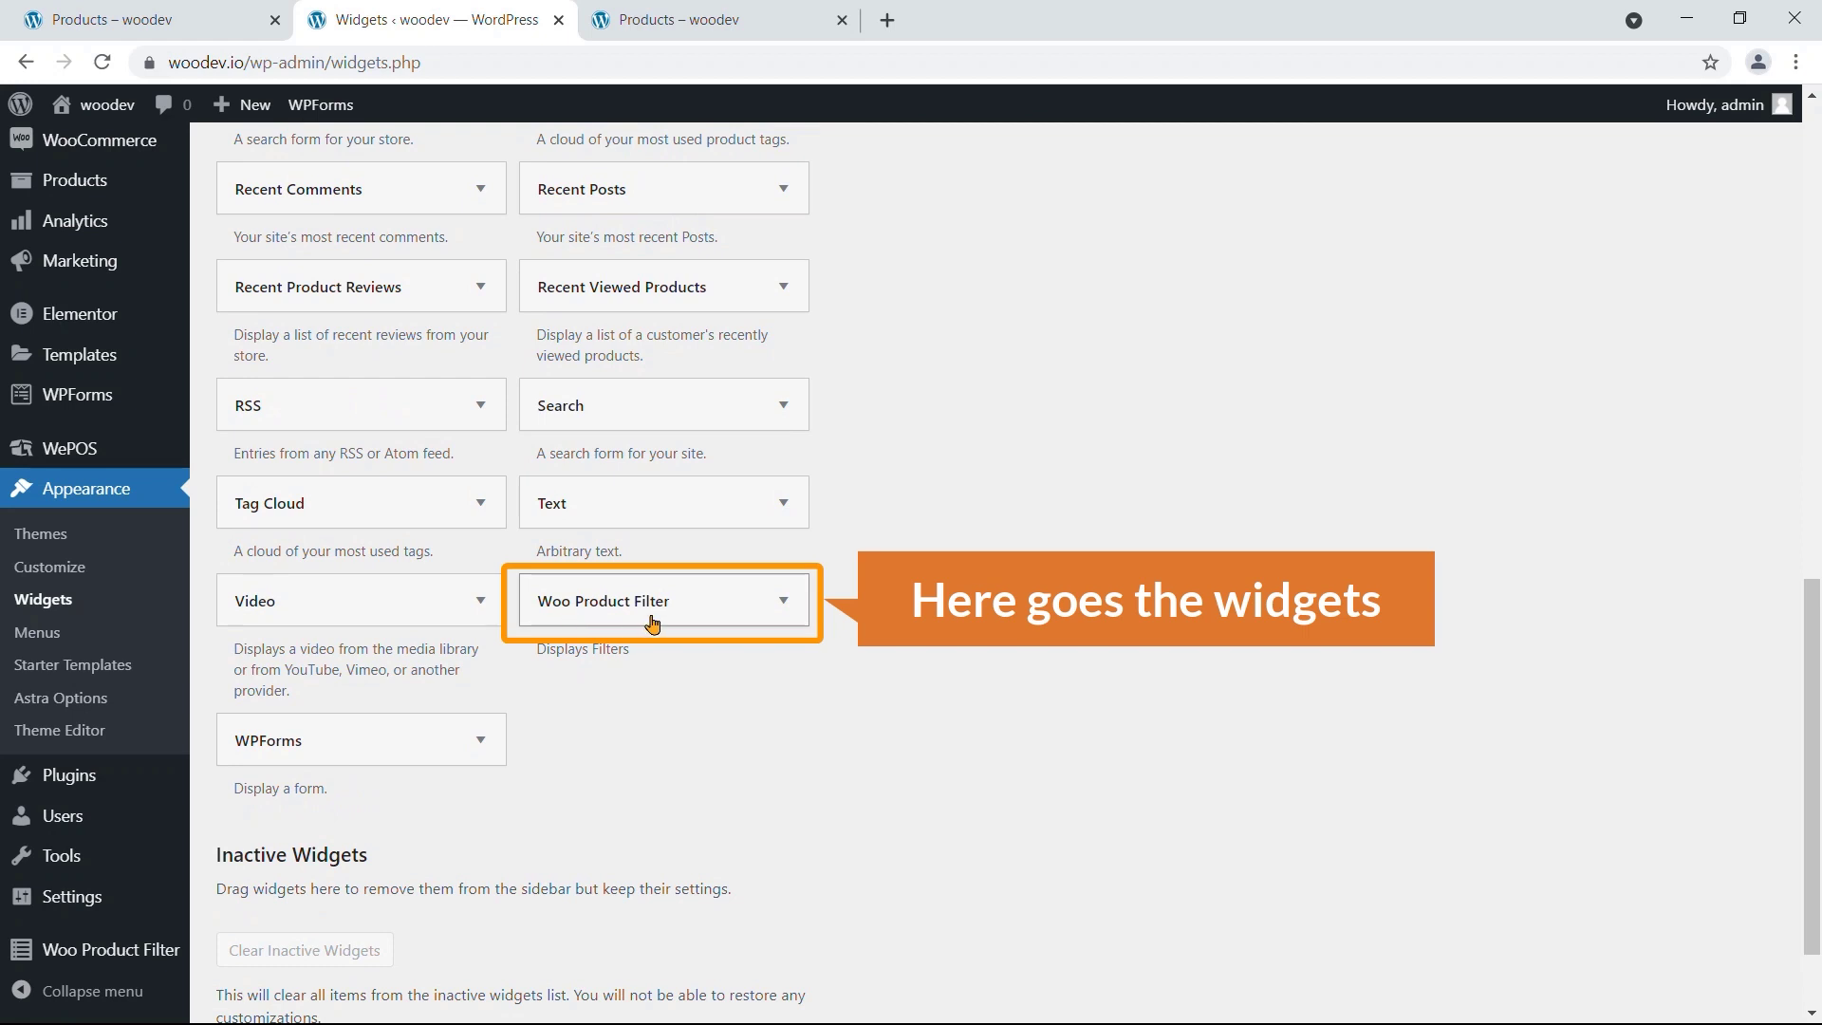
pyautogui.click(786, 608)
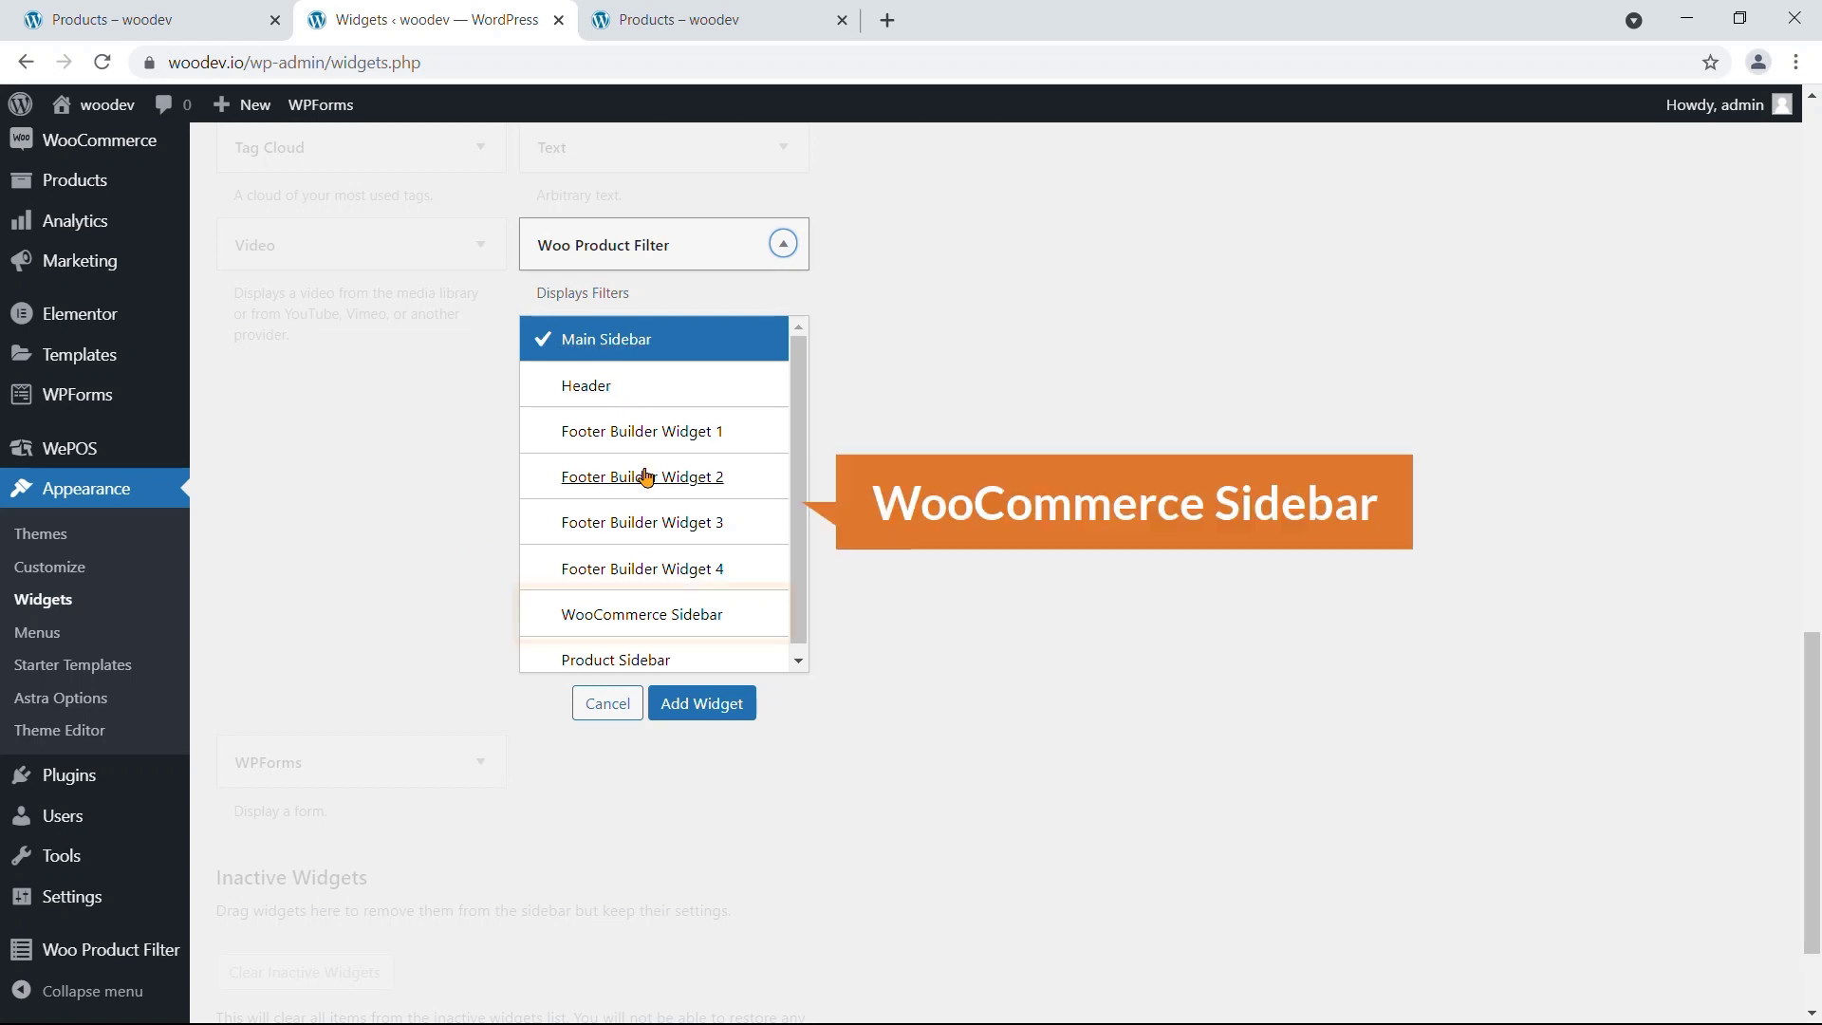
pyautogui.scroll(-1, 672, 617)
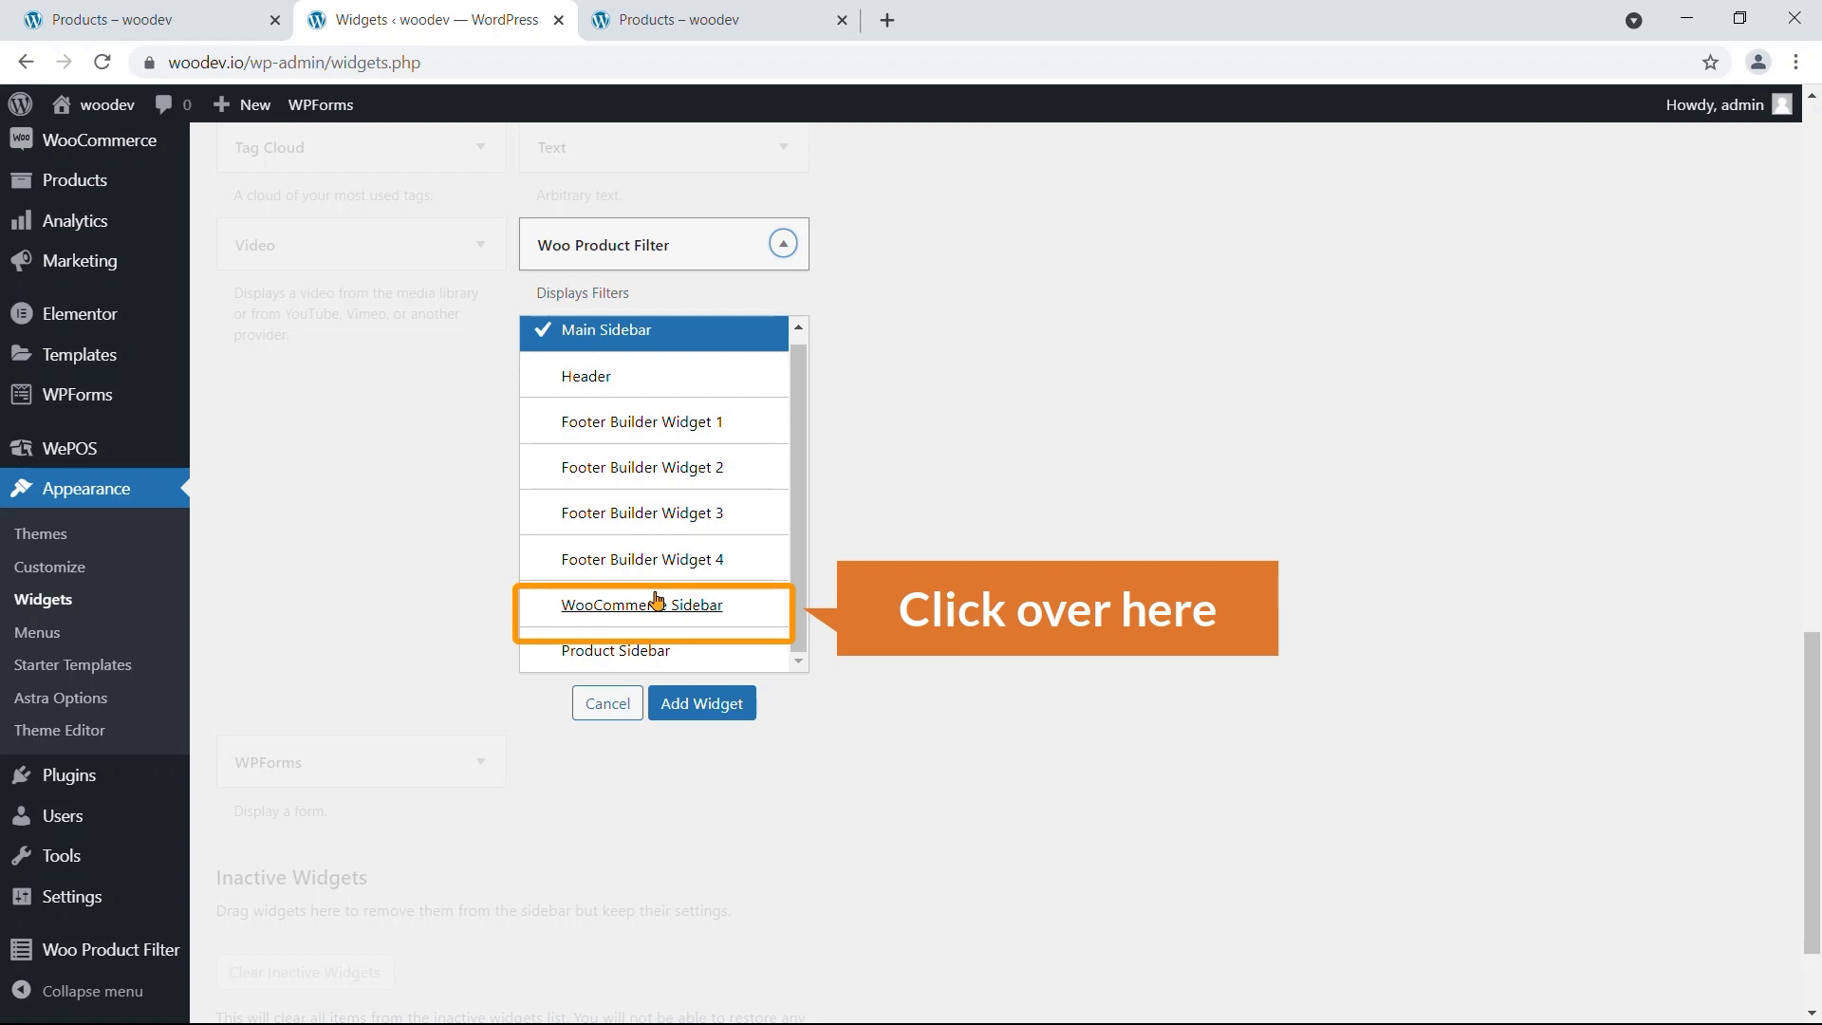
pyautogui.click(658, 608)
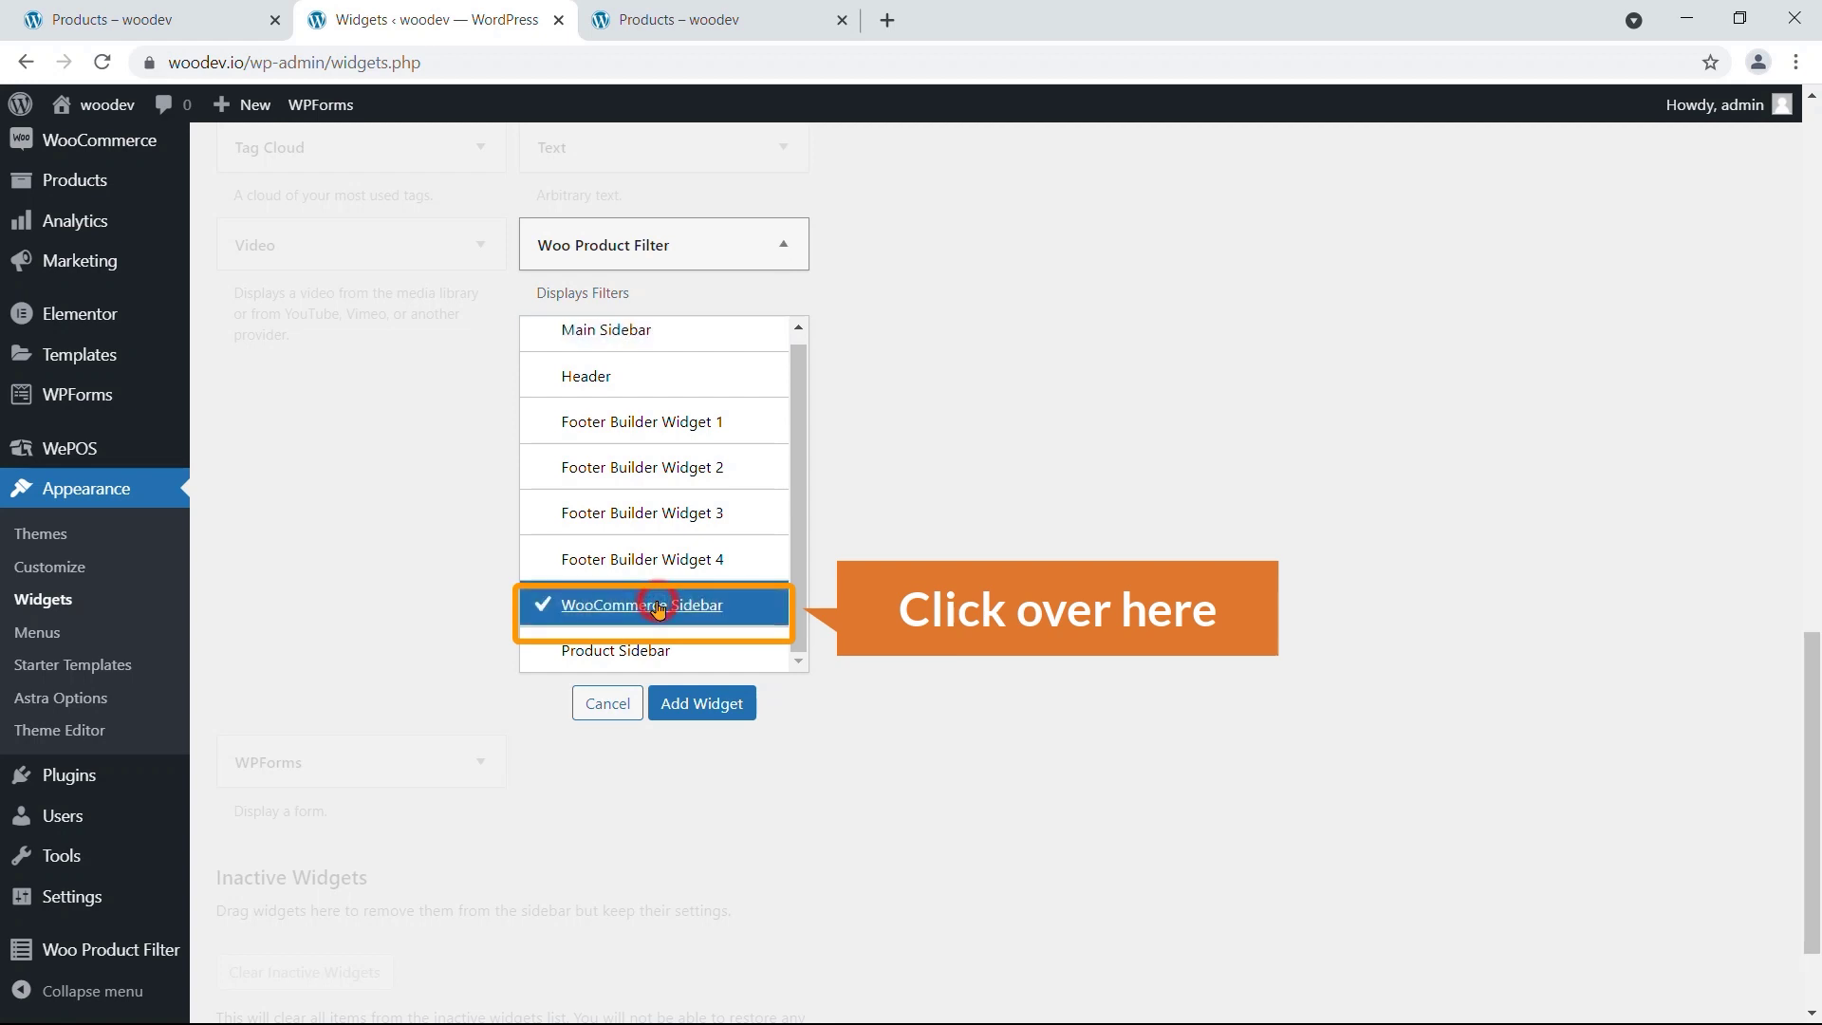
pyautogui.click(702, 703)
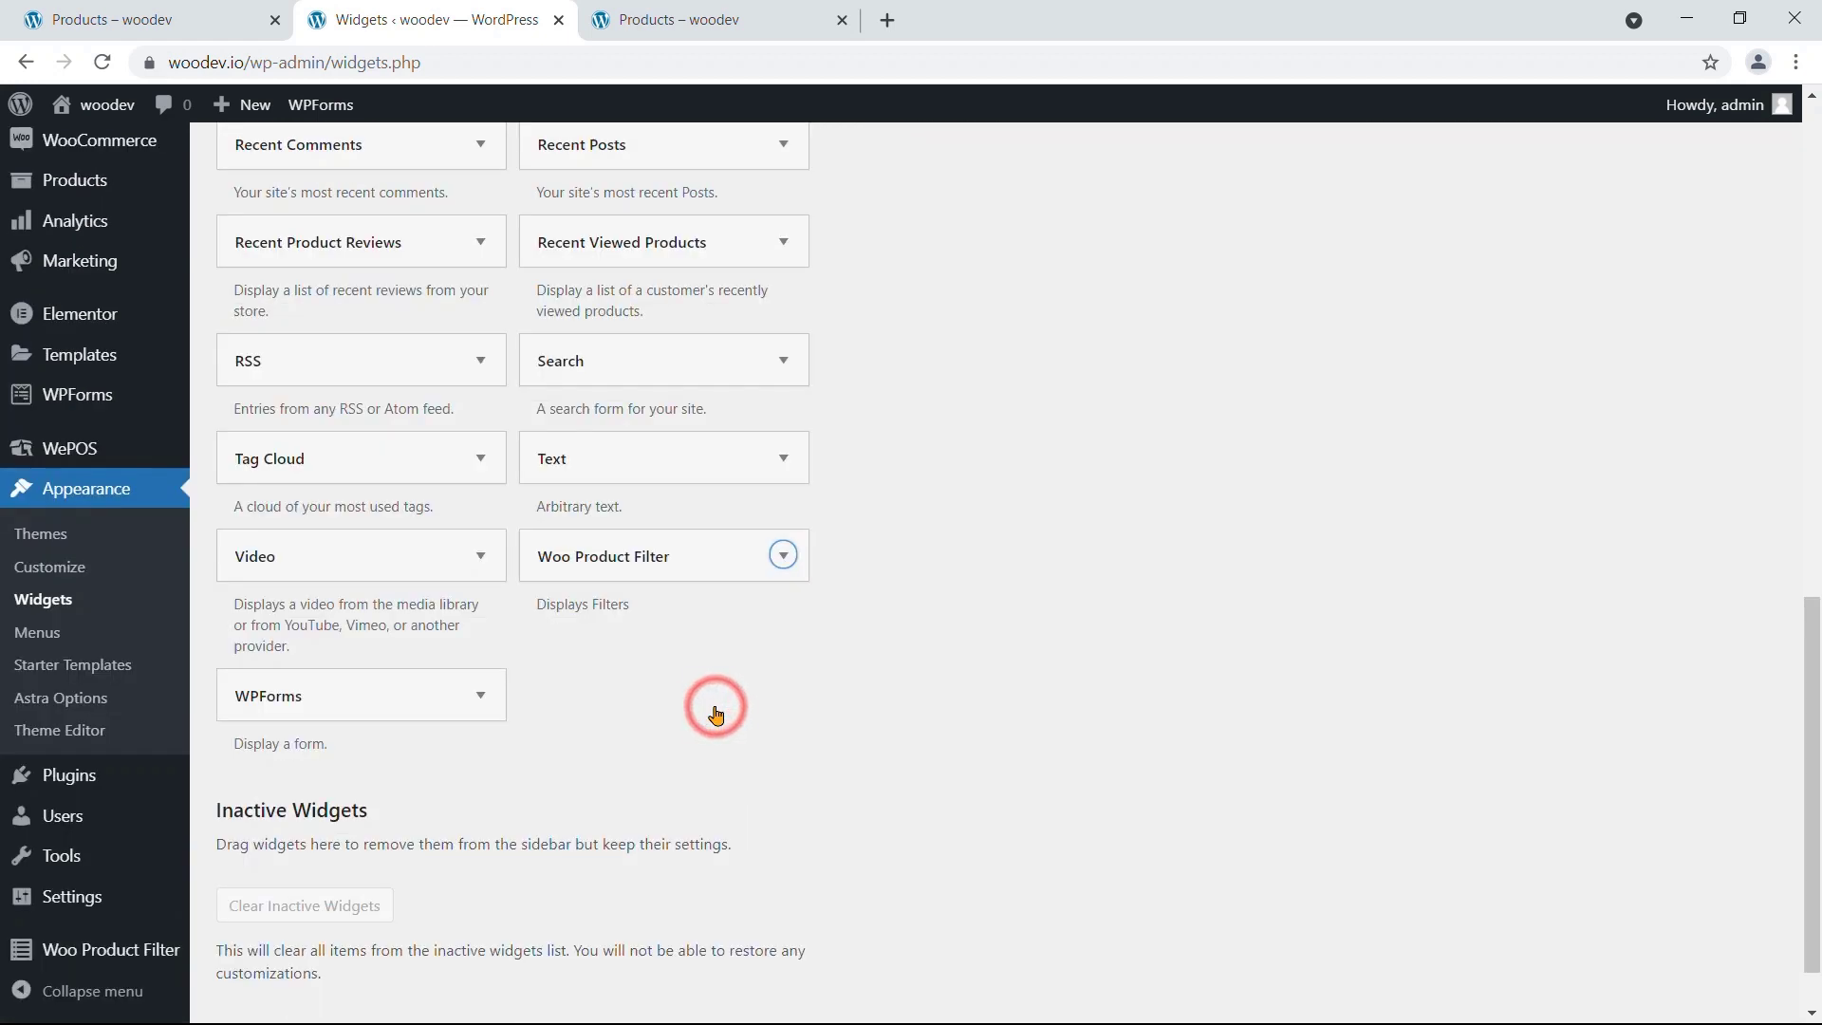
# Step: Set the Woo Product Filter widget to use the Find Products filter and save the widget
pyautogui.scroll(5, 1266, 520)
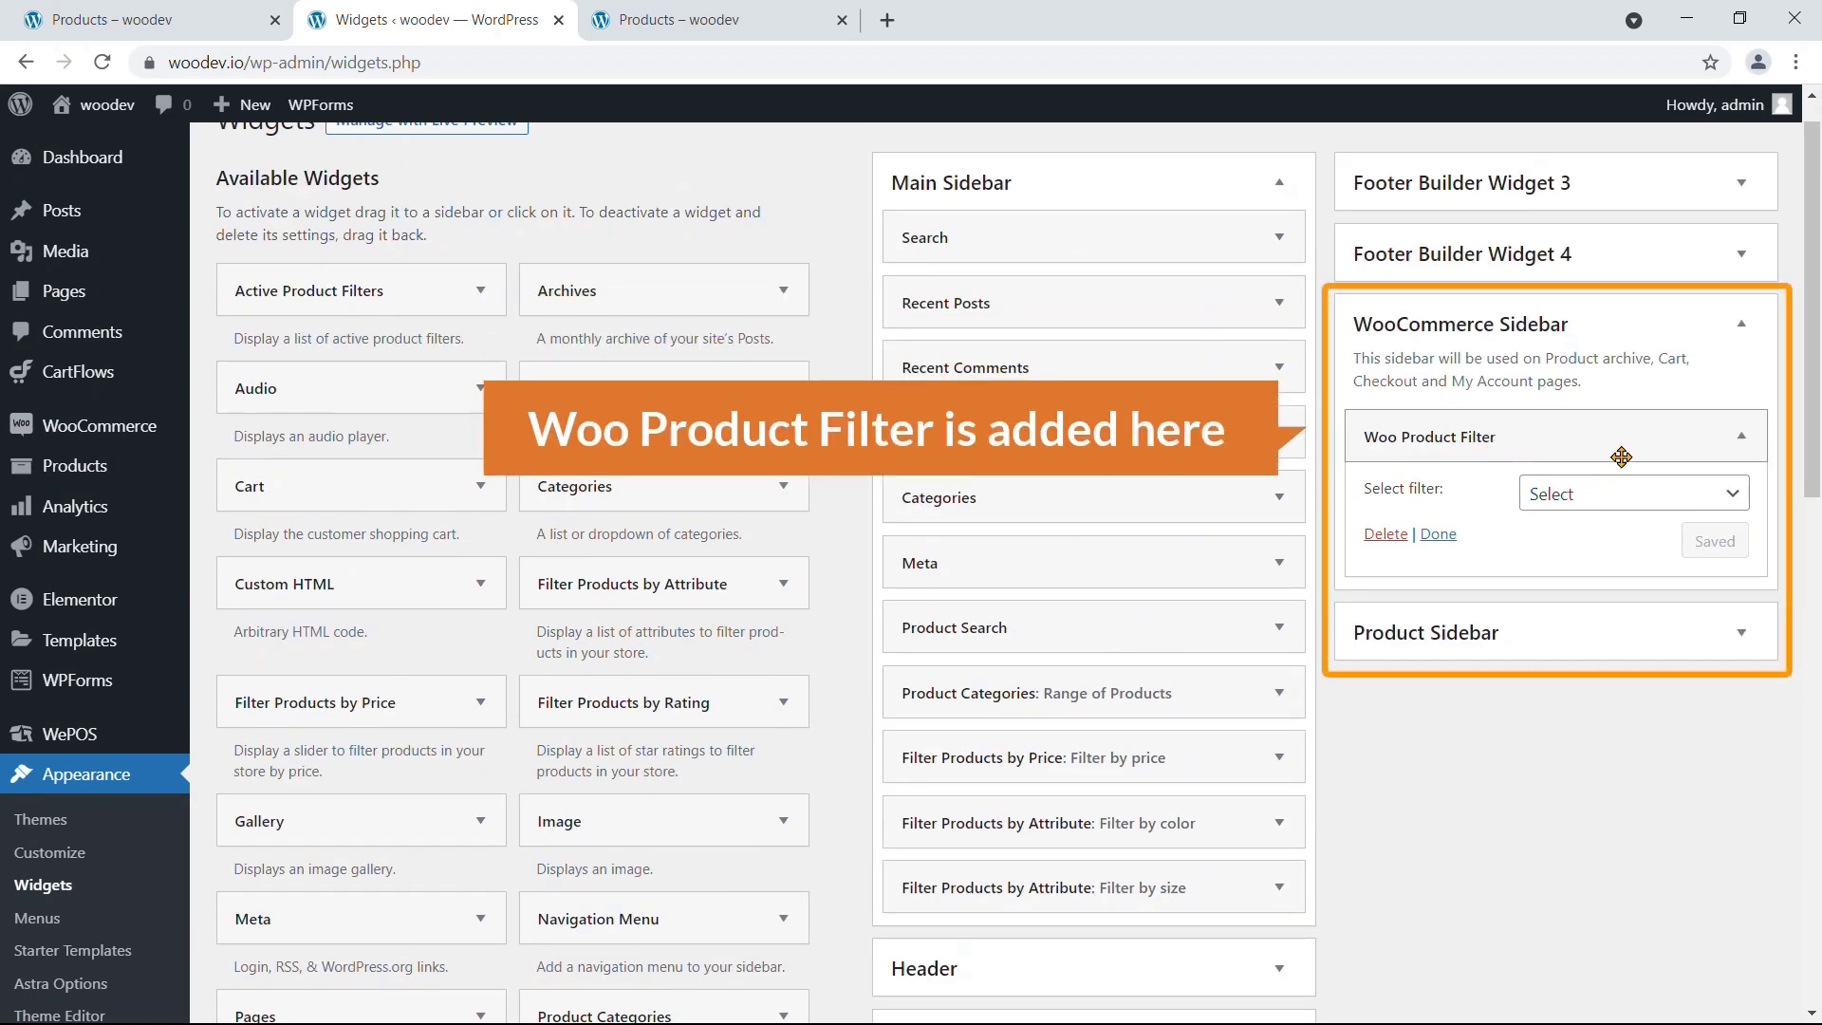
pyautogui.click(1648, 511)
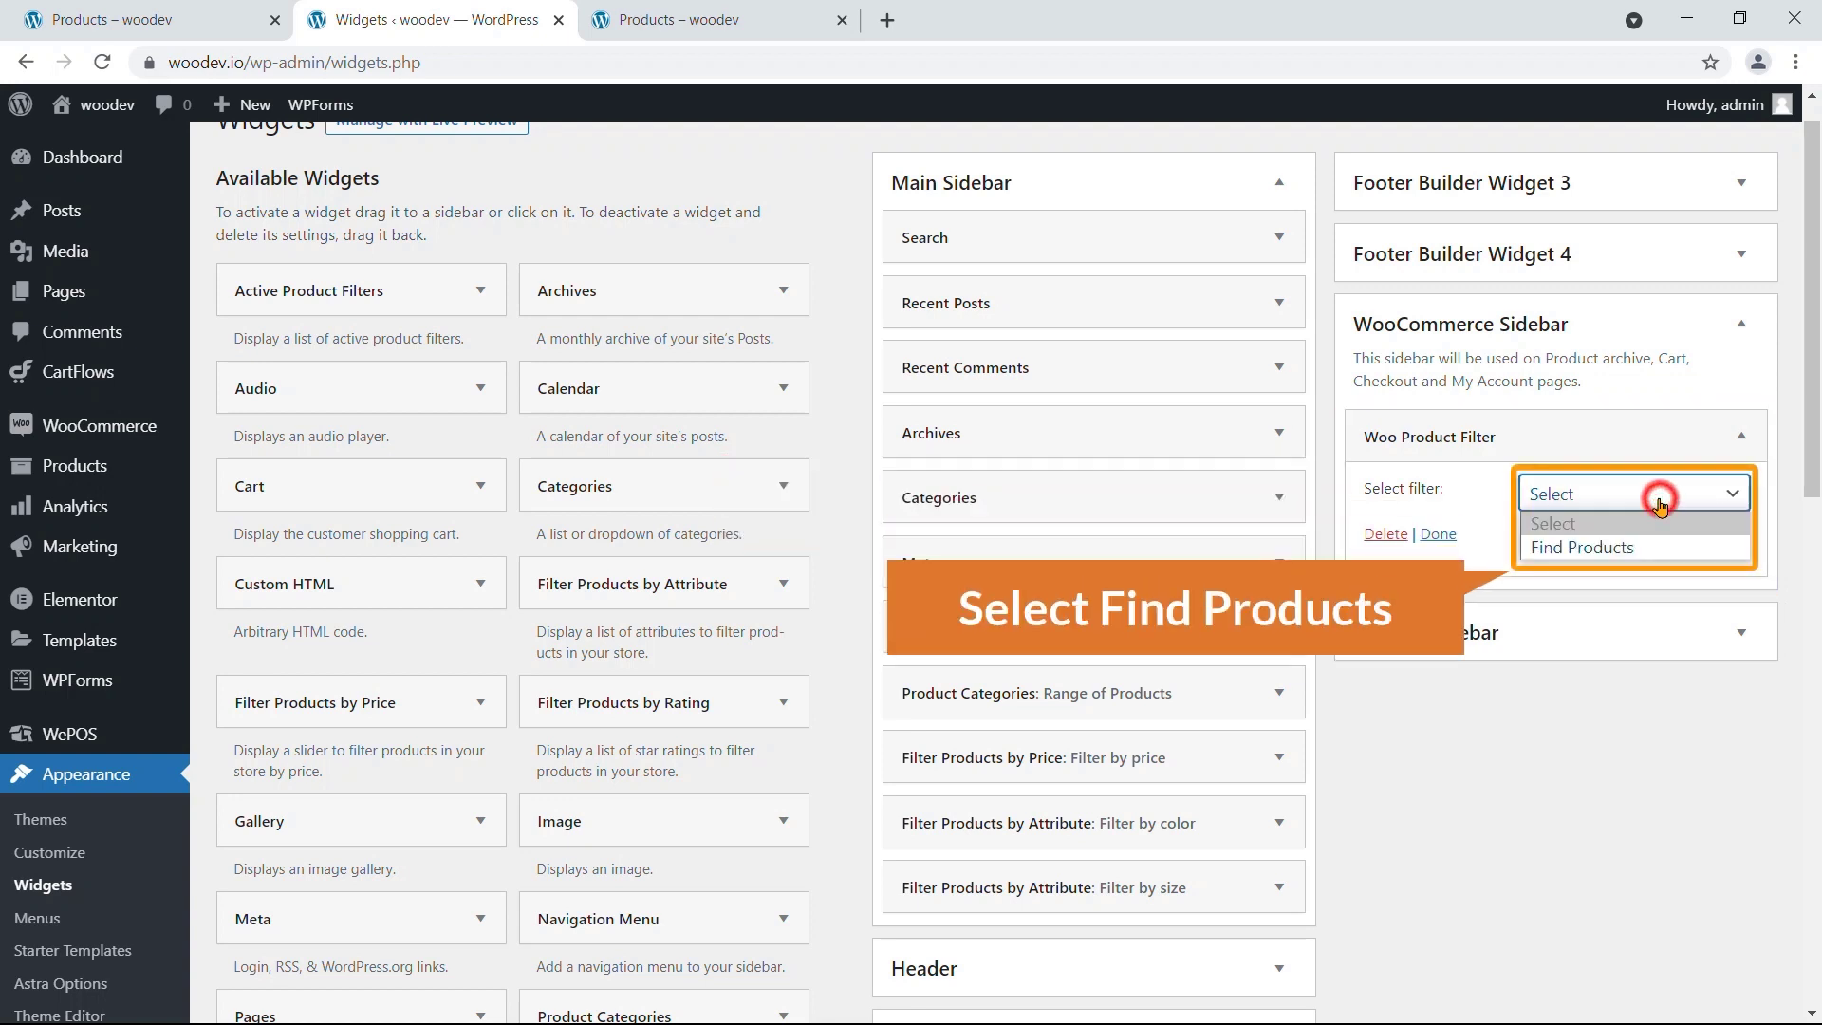
pyautogui.click(1598, 548)
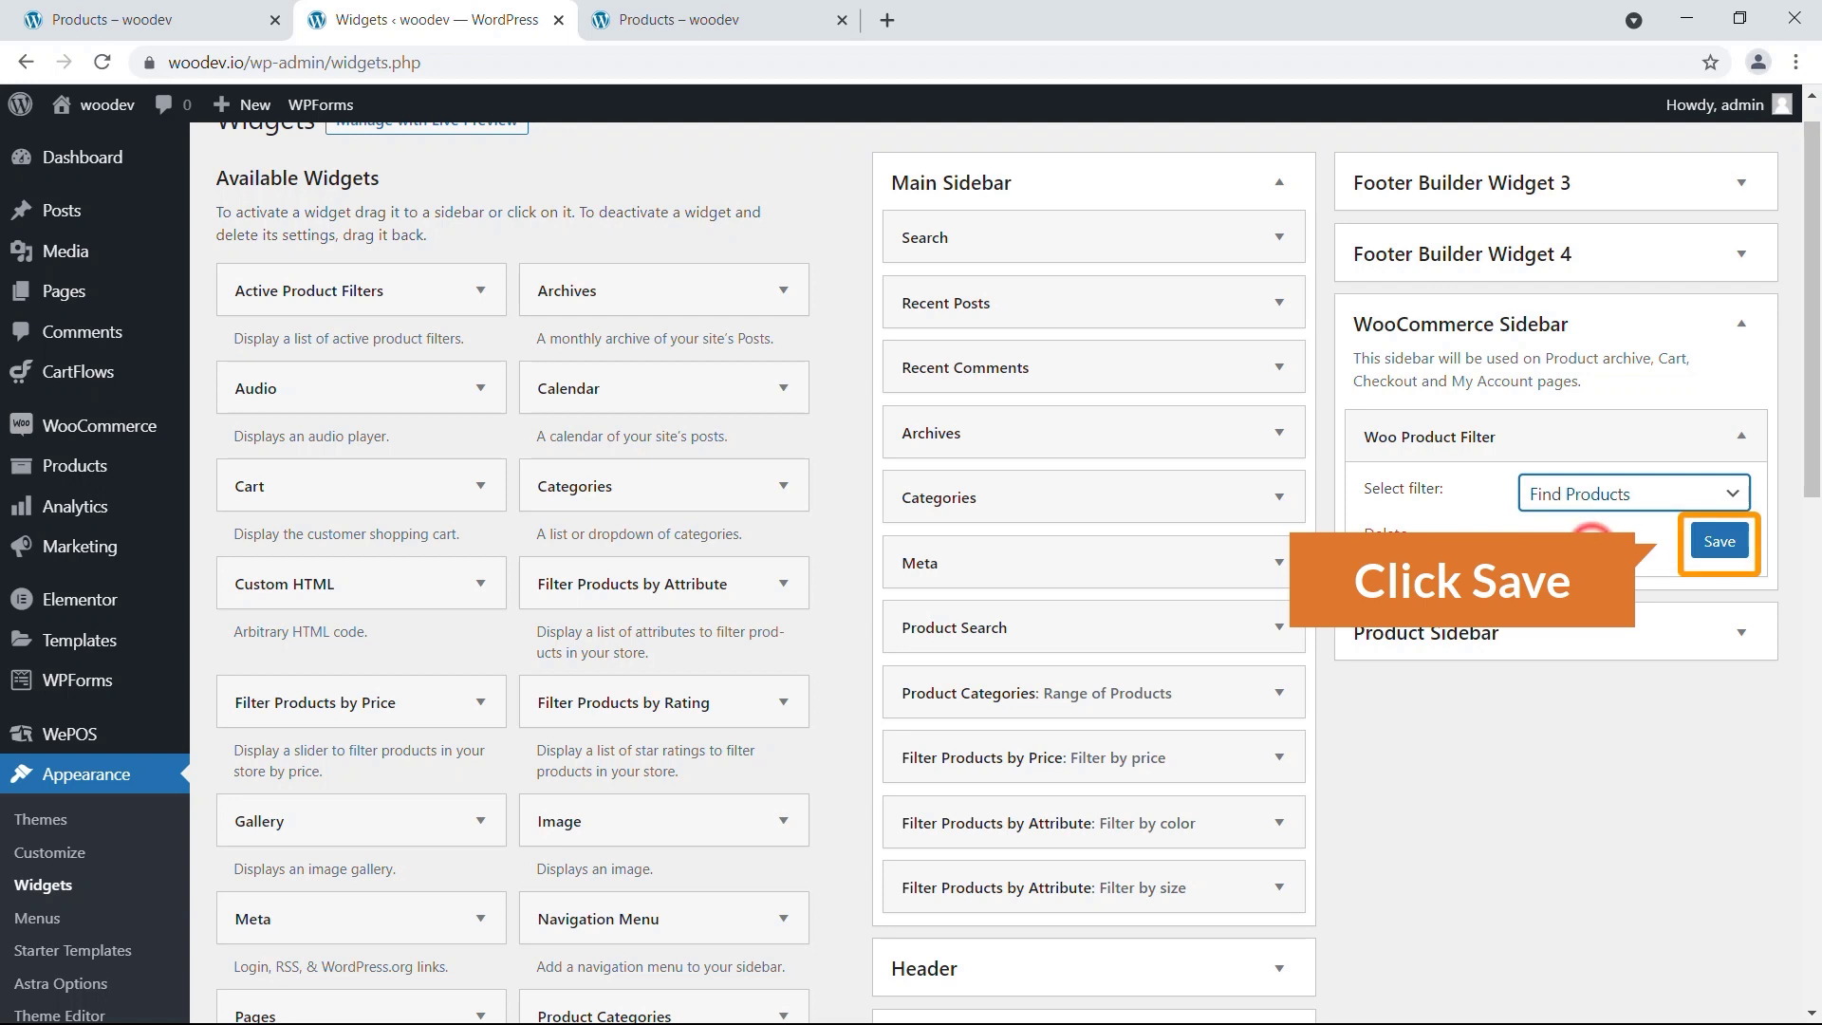
pyautogui.click(1717, 542)
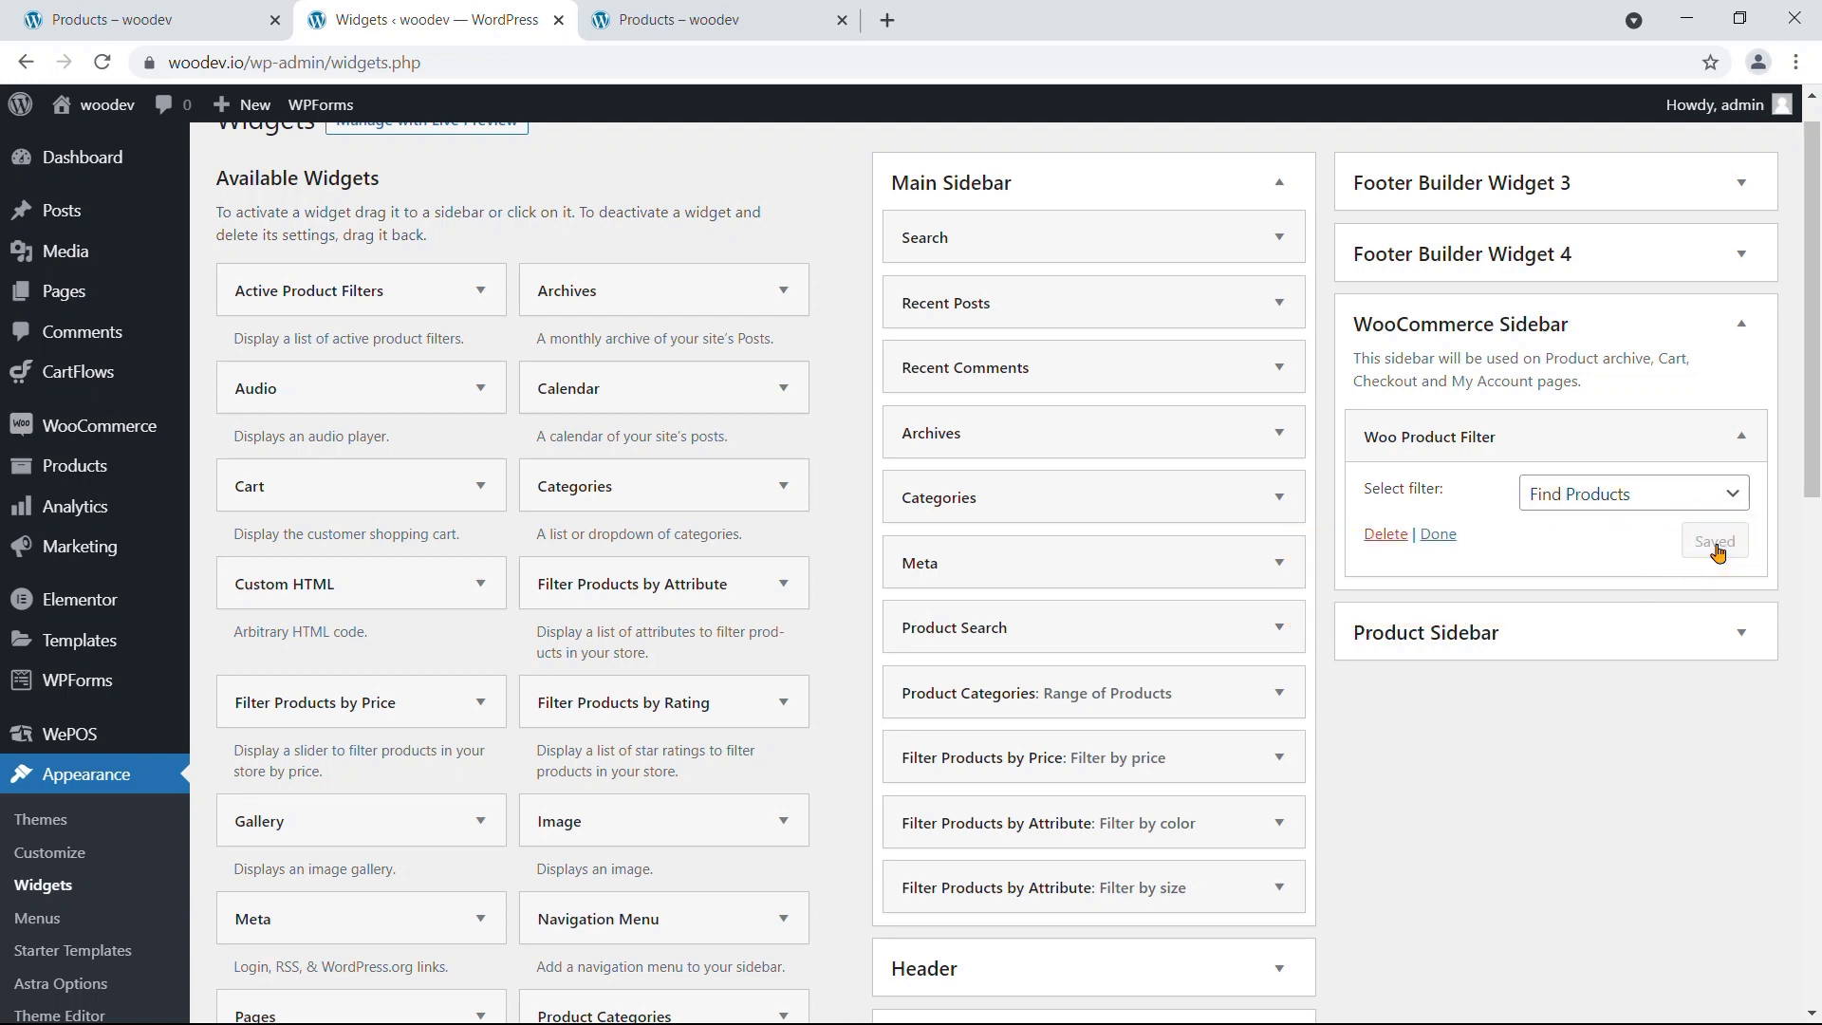
# Step: Reload the store page, expand the Sort by filter and sort the products by Newness
pyautogui.click(759, 20)
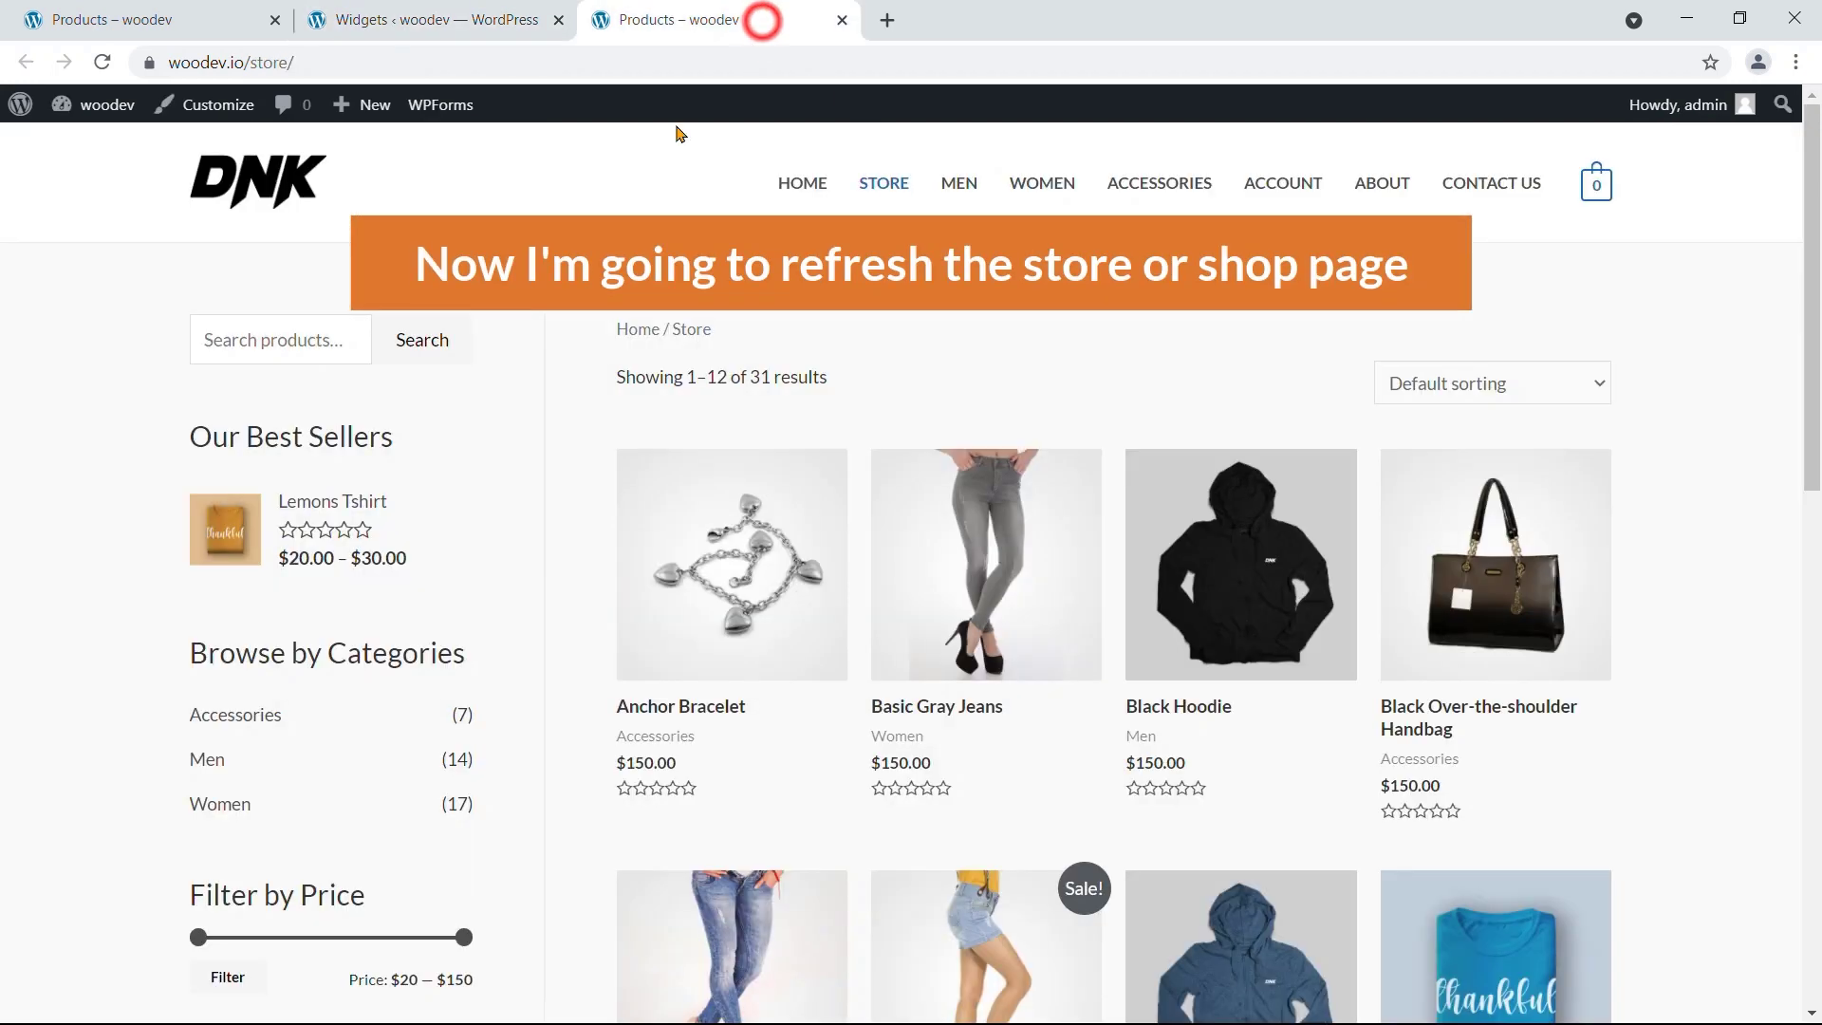
pyautogui.click(105, 68)
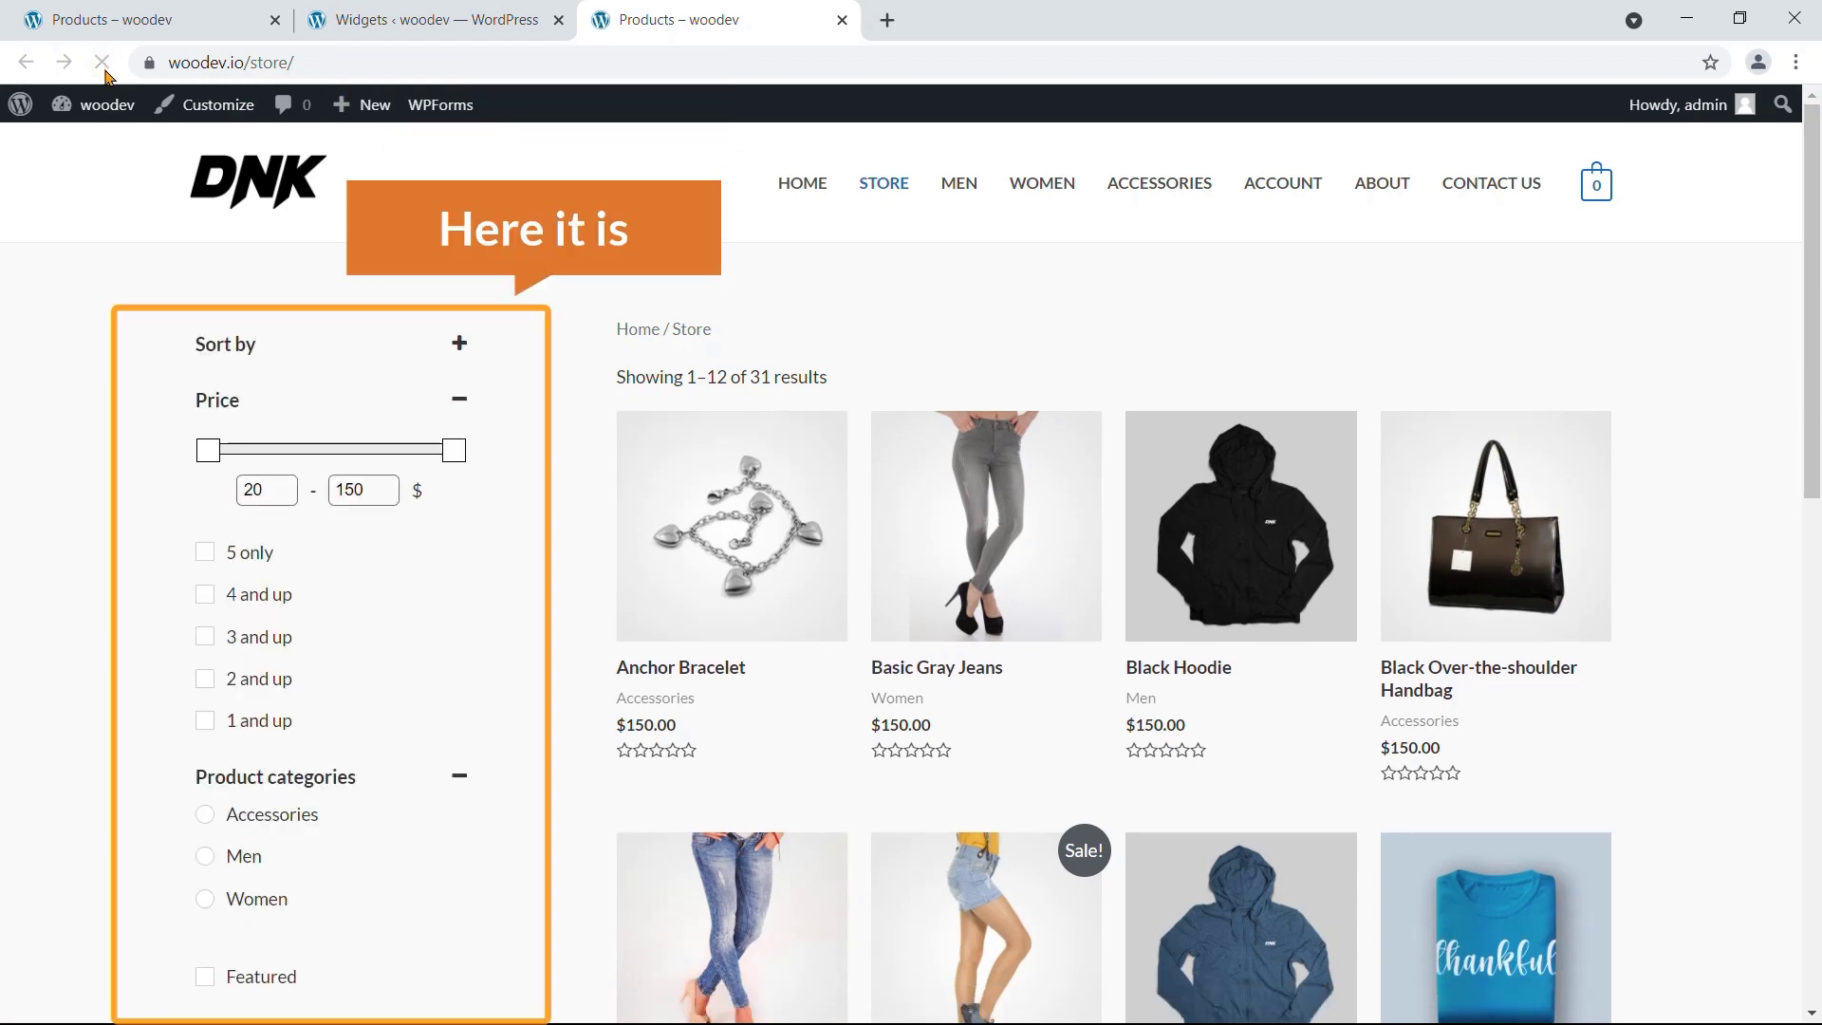
pyautogui.click(459, 342)
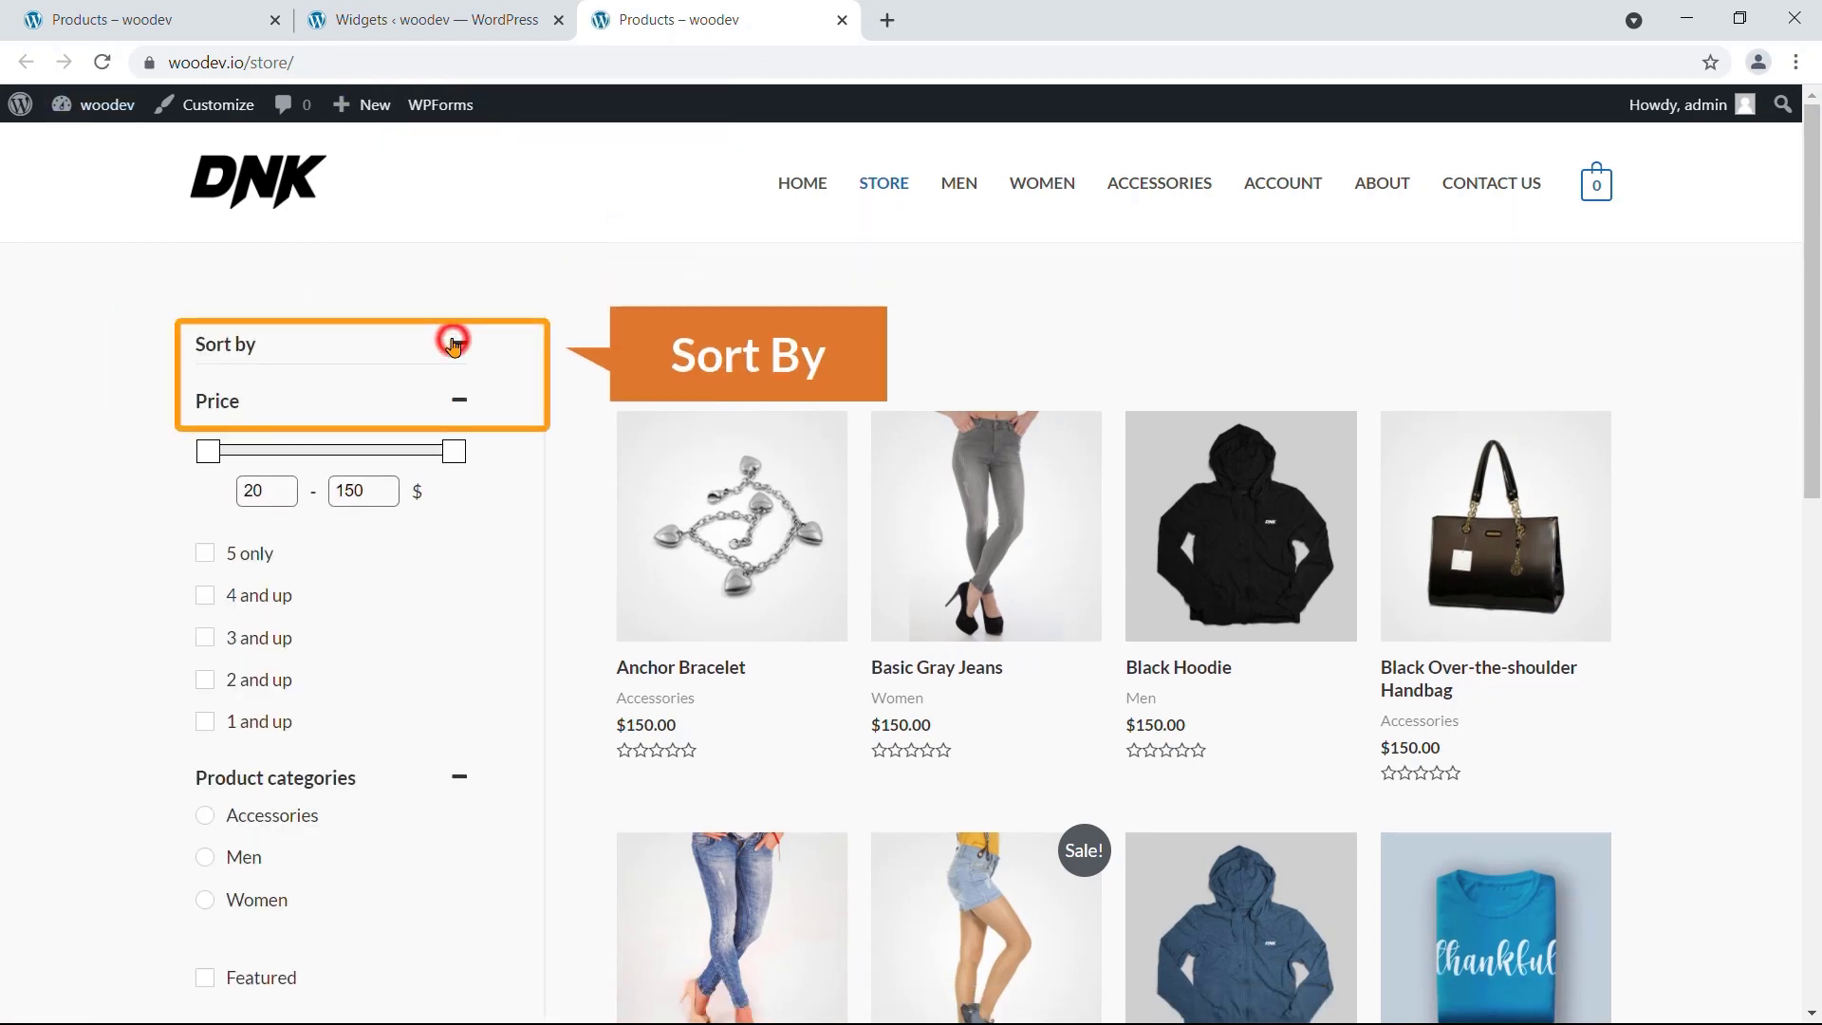
pyautogui.click(442, 382)
pyautogui.click(379, 497)
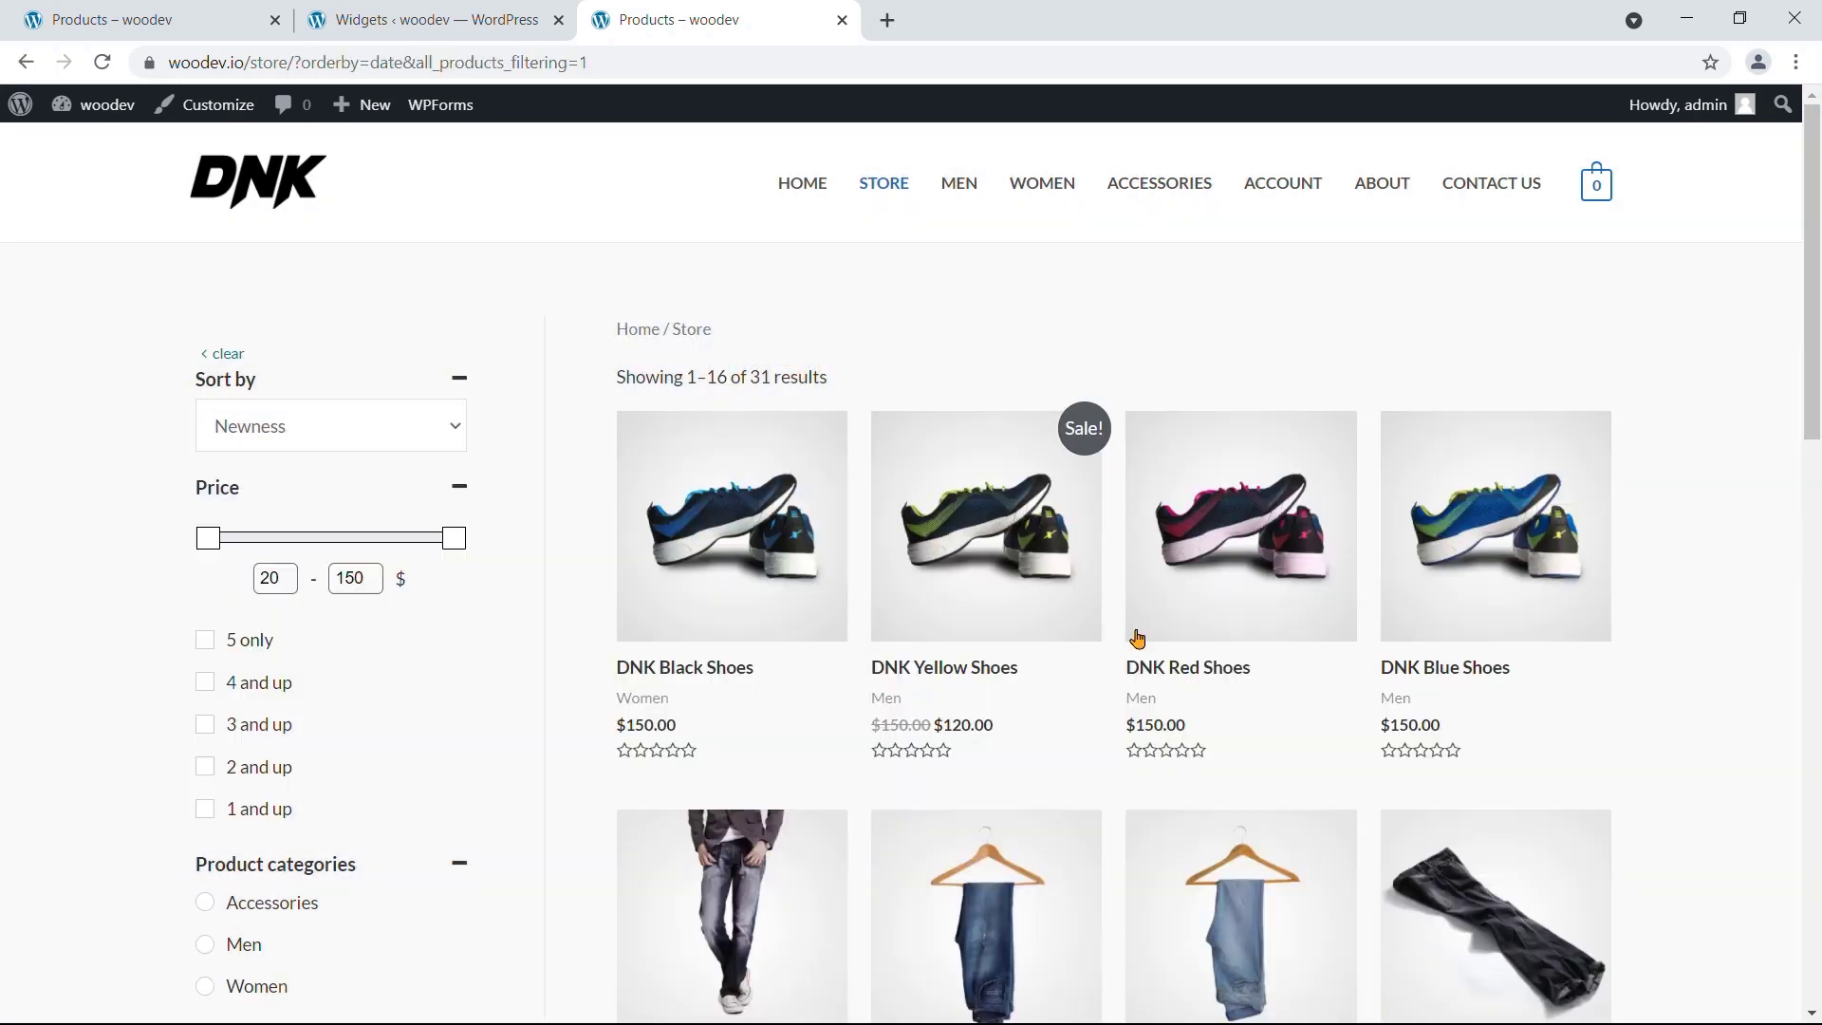
# Step: Try the store's Price filter by lowering the maximum to $105 and returning it to $150
pyautogui.scroll(-3, 549, 572)
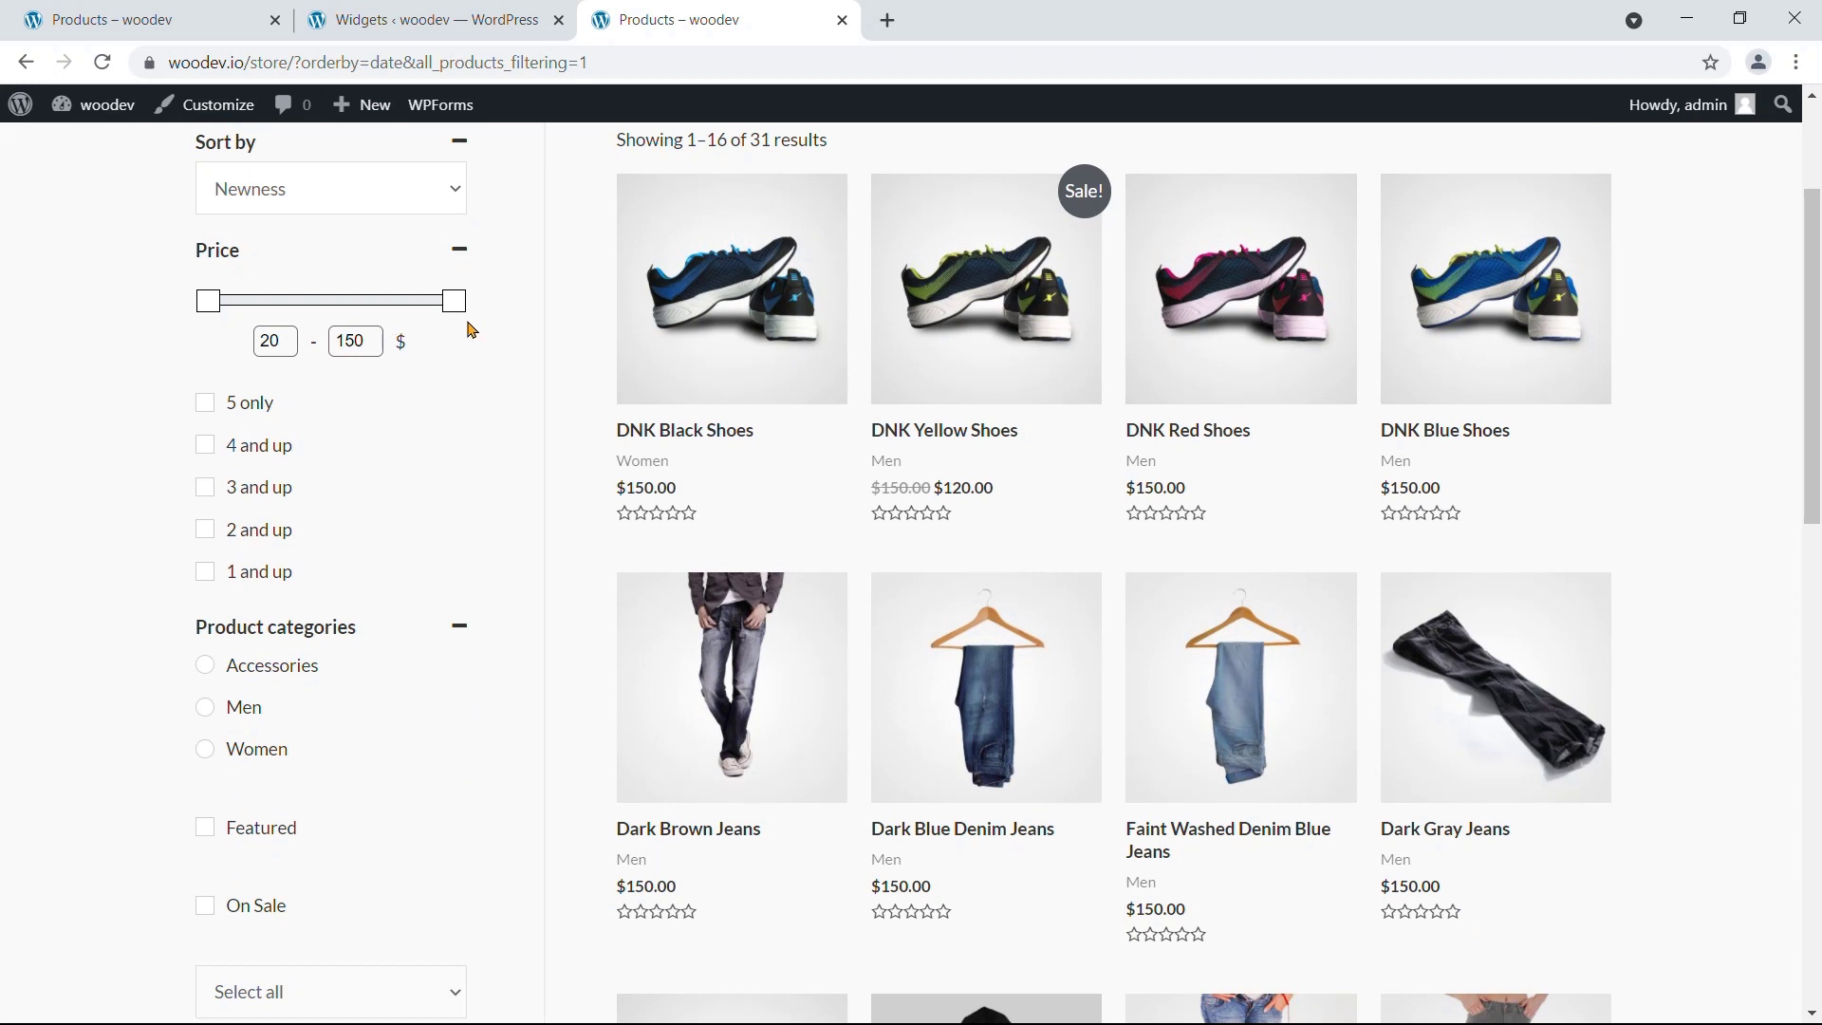
pyautogui.moveTo(453, 301); pyautogui.dragTo(368, 301)
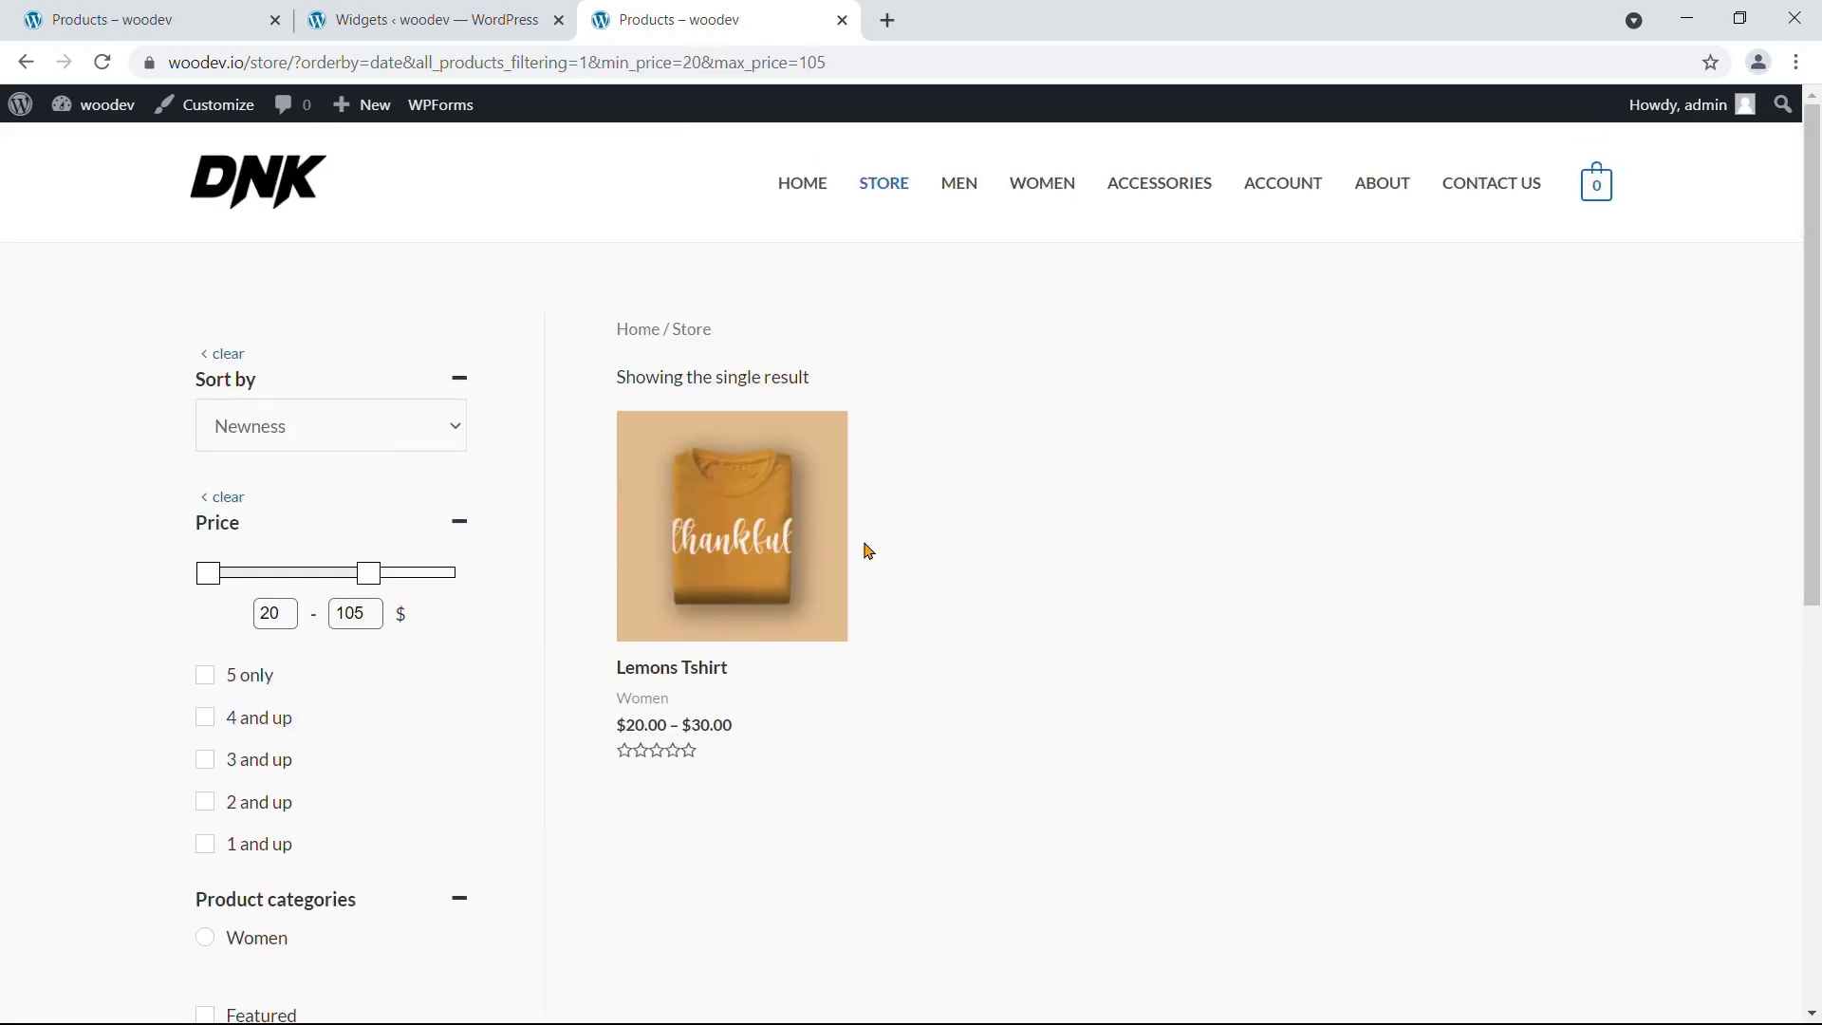
pyautogui.scroll(-3, 702, 542)
pyautogui.moveTo(363, 345); pyautogui.dragTo(557, 379)
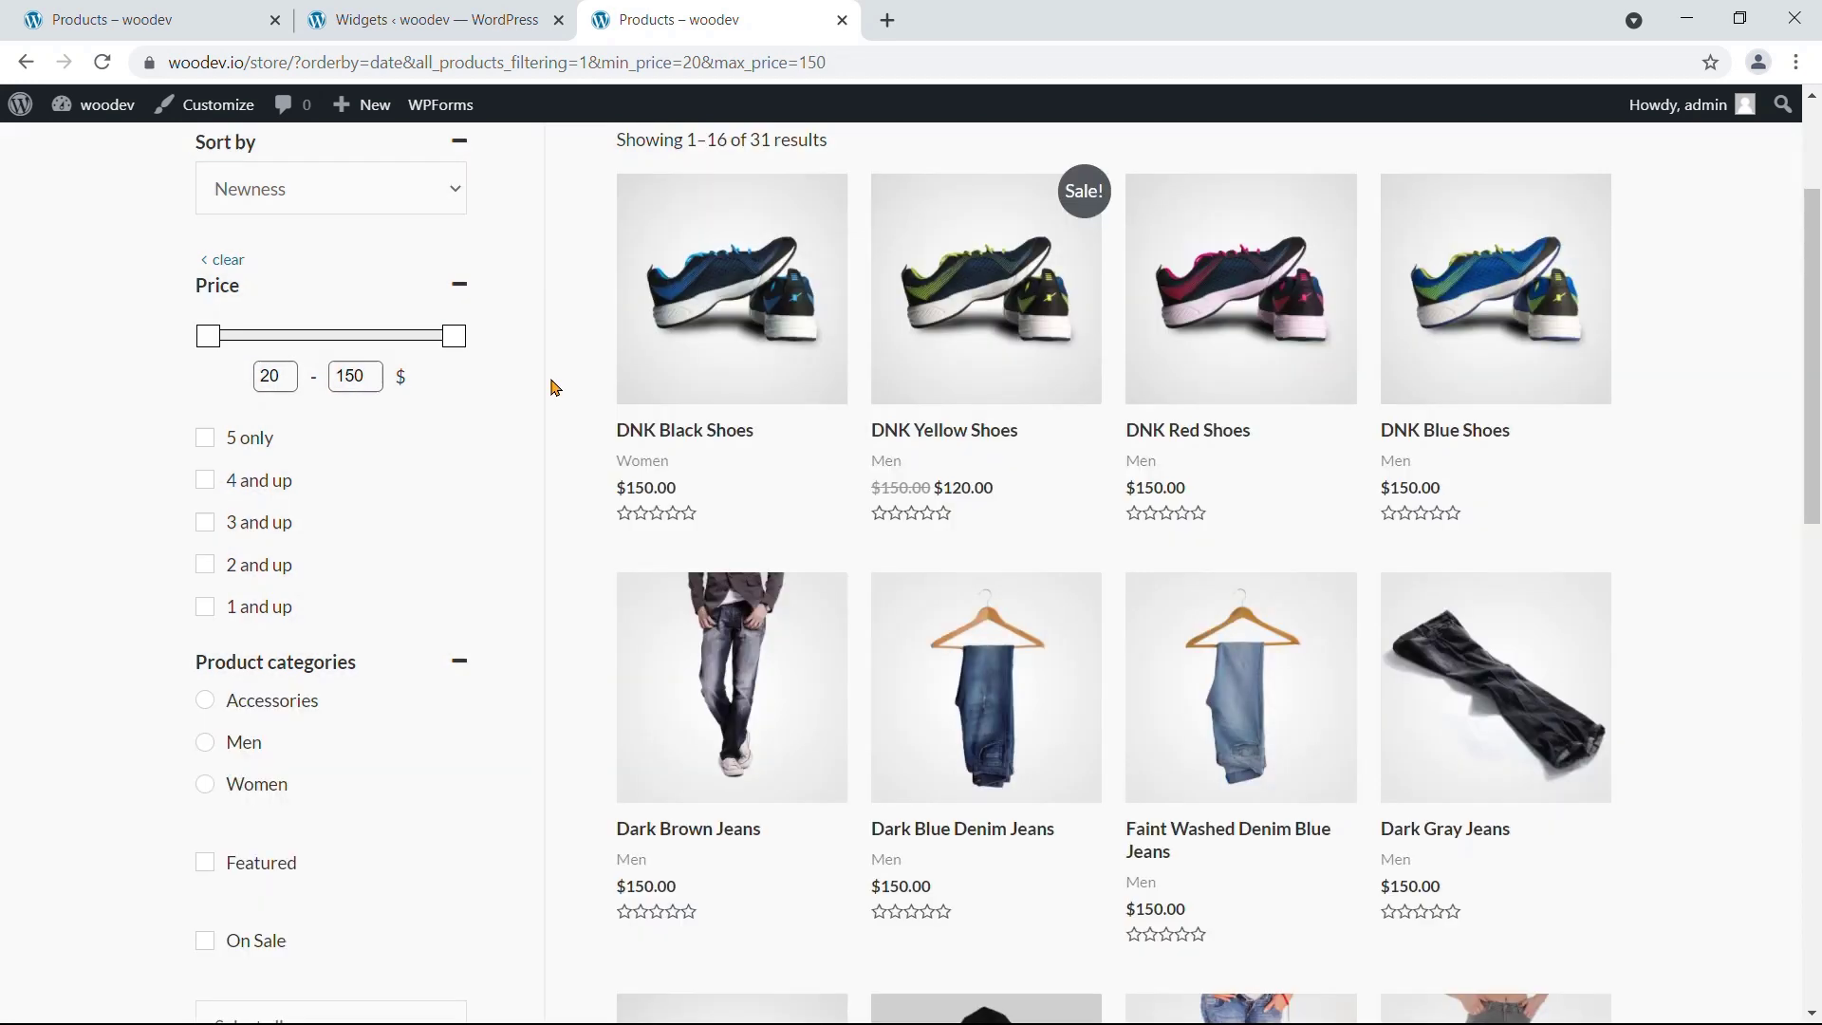
# Step: Filter the store products to a price range of $100 to $121 to find the discounted yellow shoes
pyautogui.scroll(1, 559, 394)
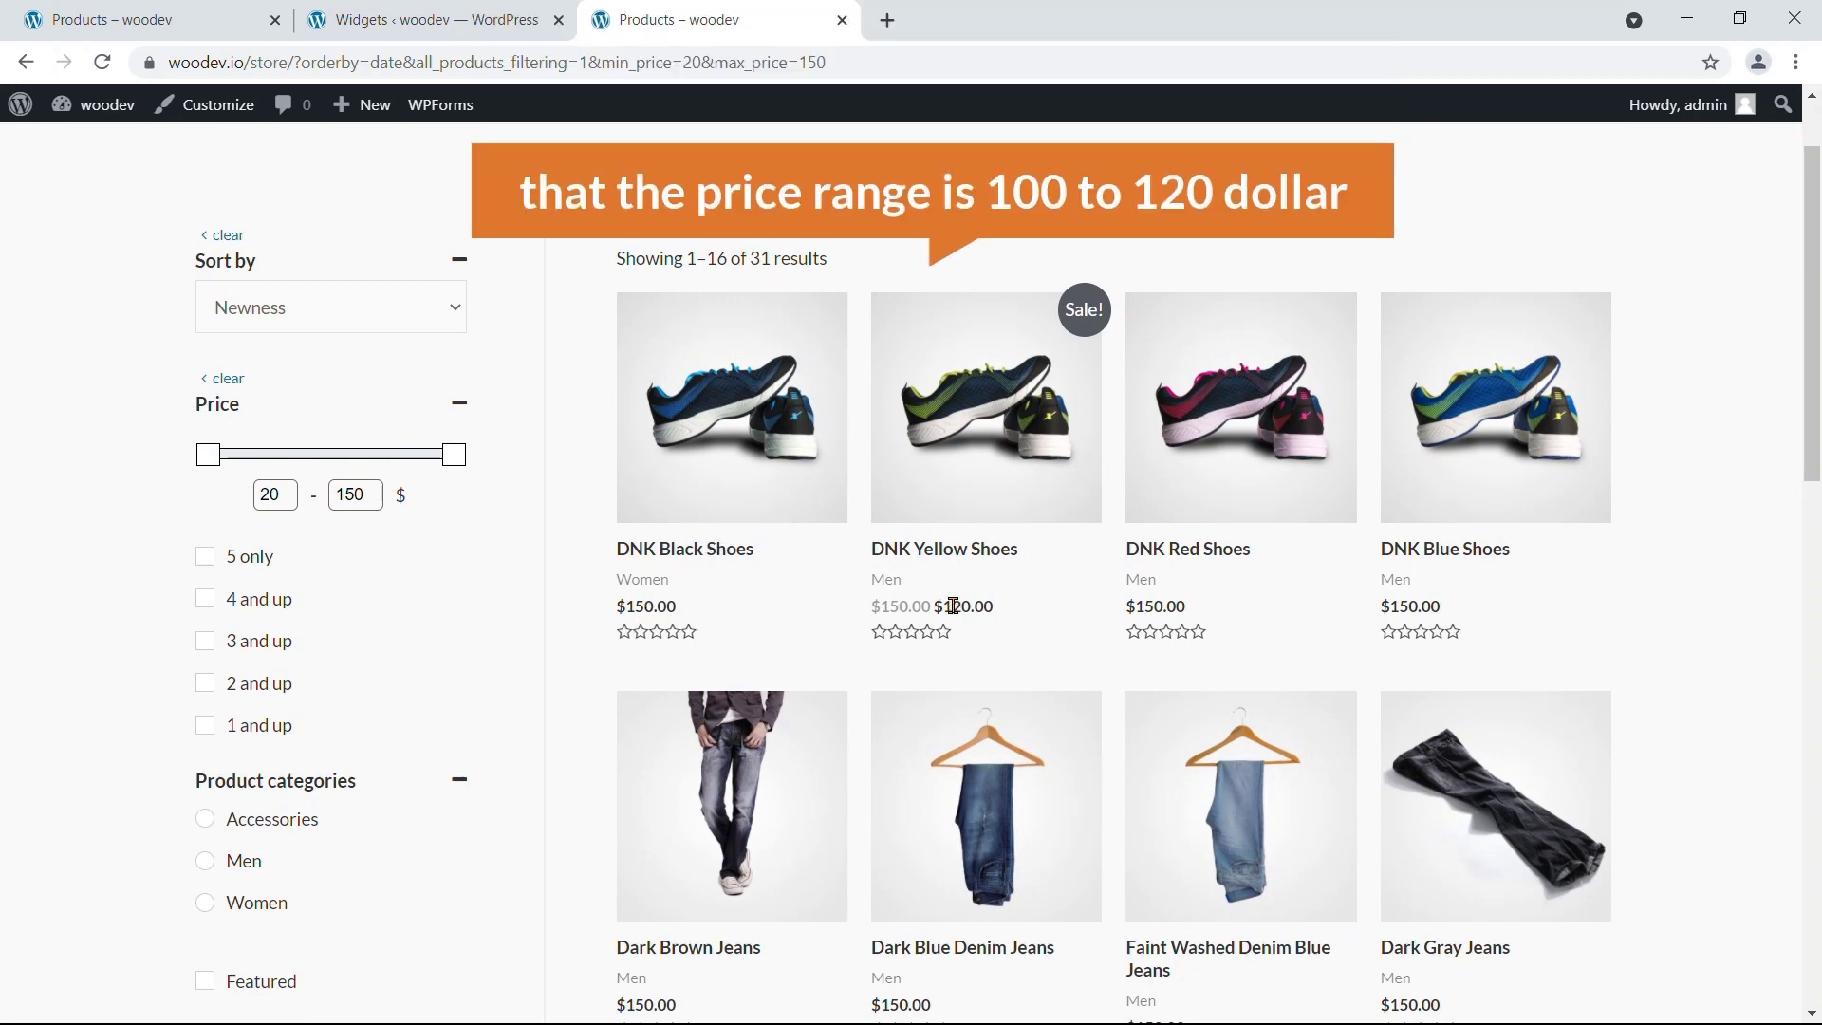
pyautogui.moveTo(934, 605); pyautogui.dragTo(970, 606)
pyautogui.moveTo(219, 456); pyautogui.dragTo(398, 459)
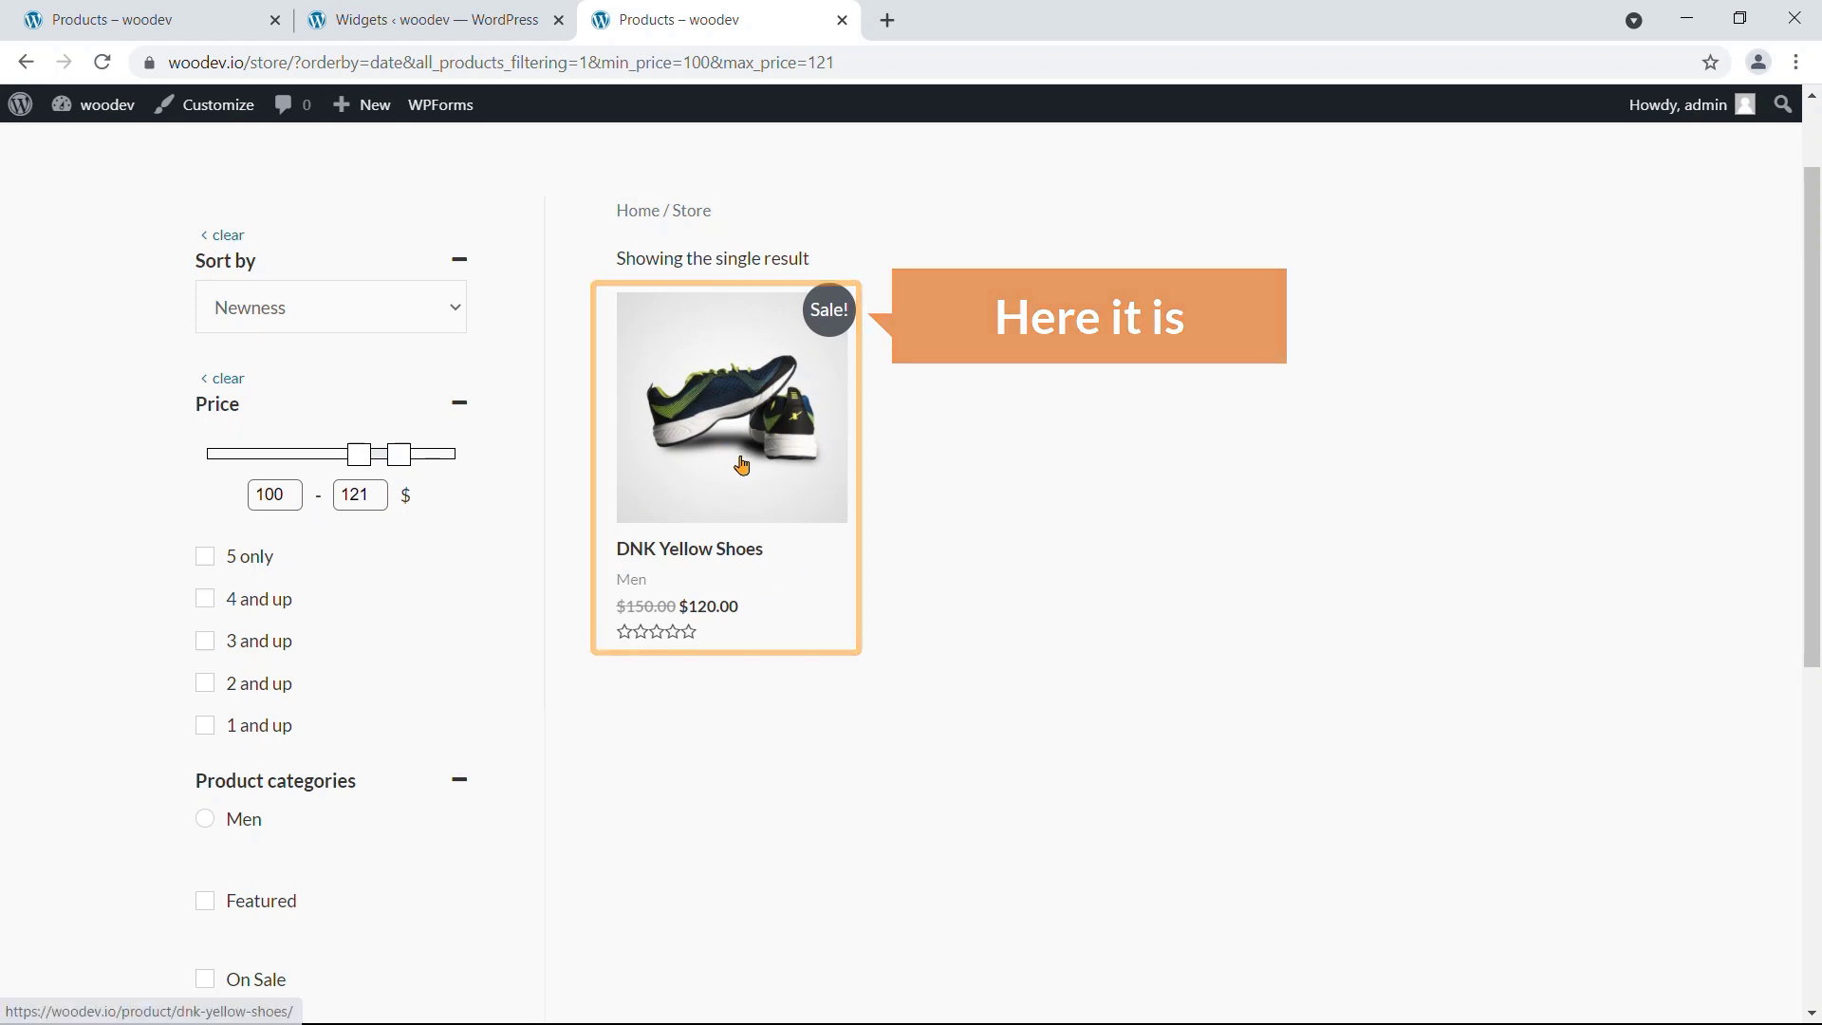
pyautogui.scroll(2, 742, 464)
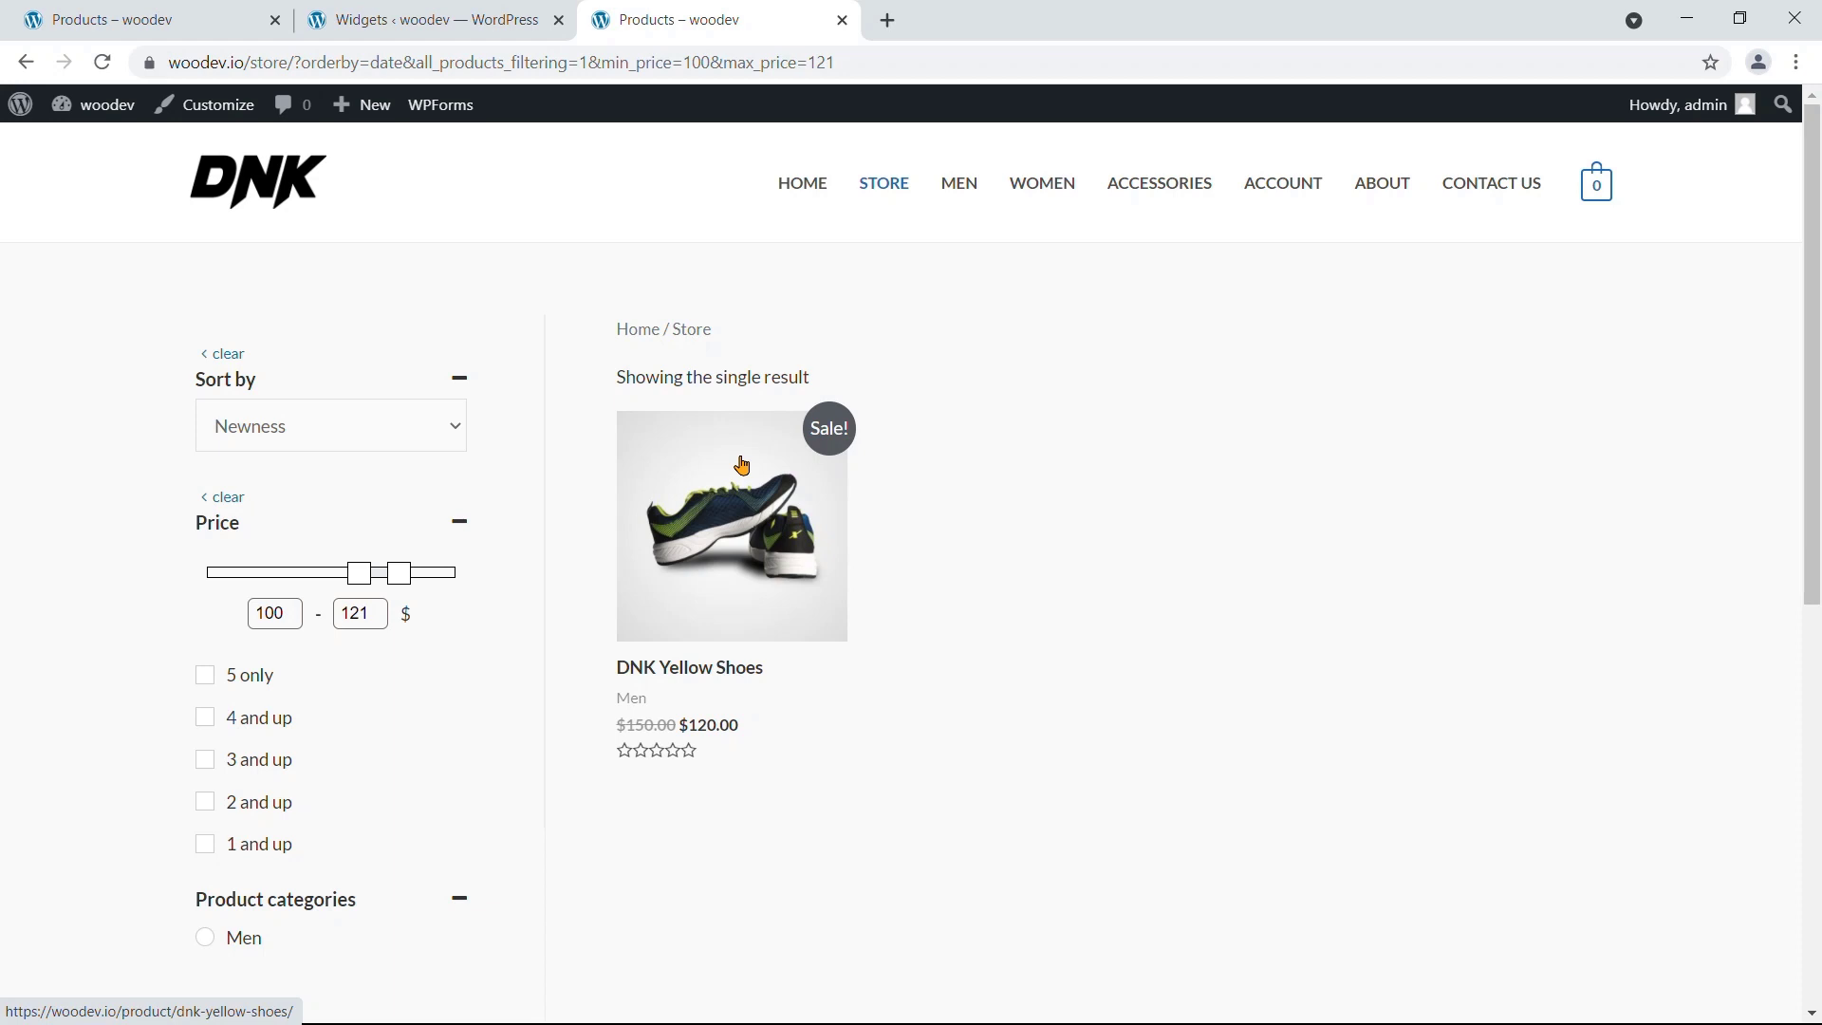
# Step: Compare the filter sidebar's position on the demo store with its position on the new store page
pyautogui.click(209, 15)
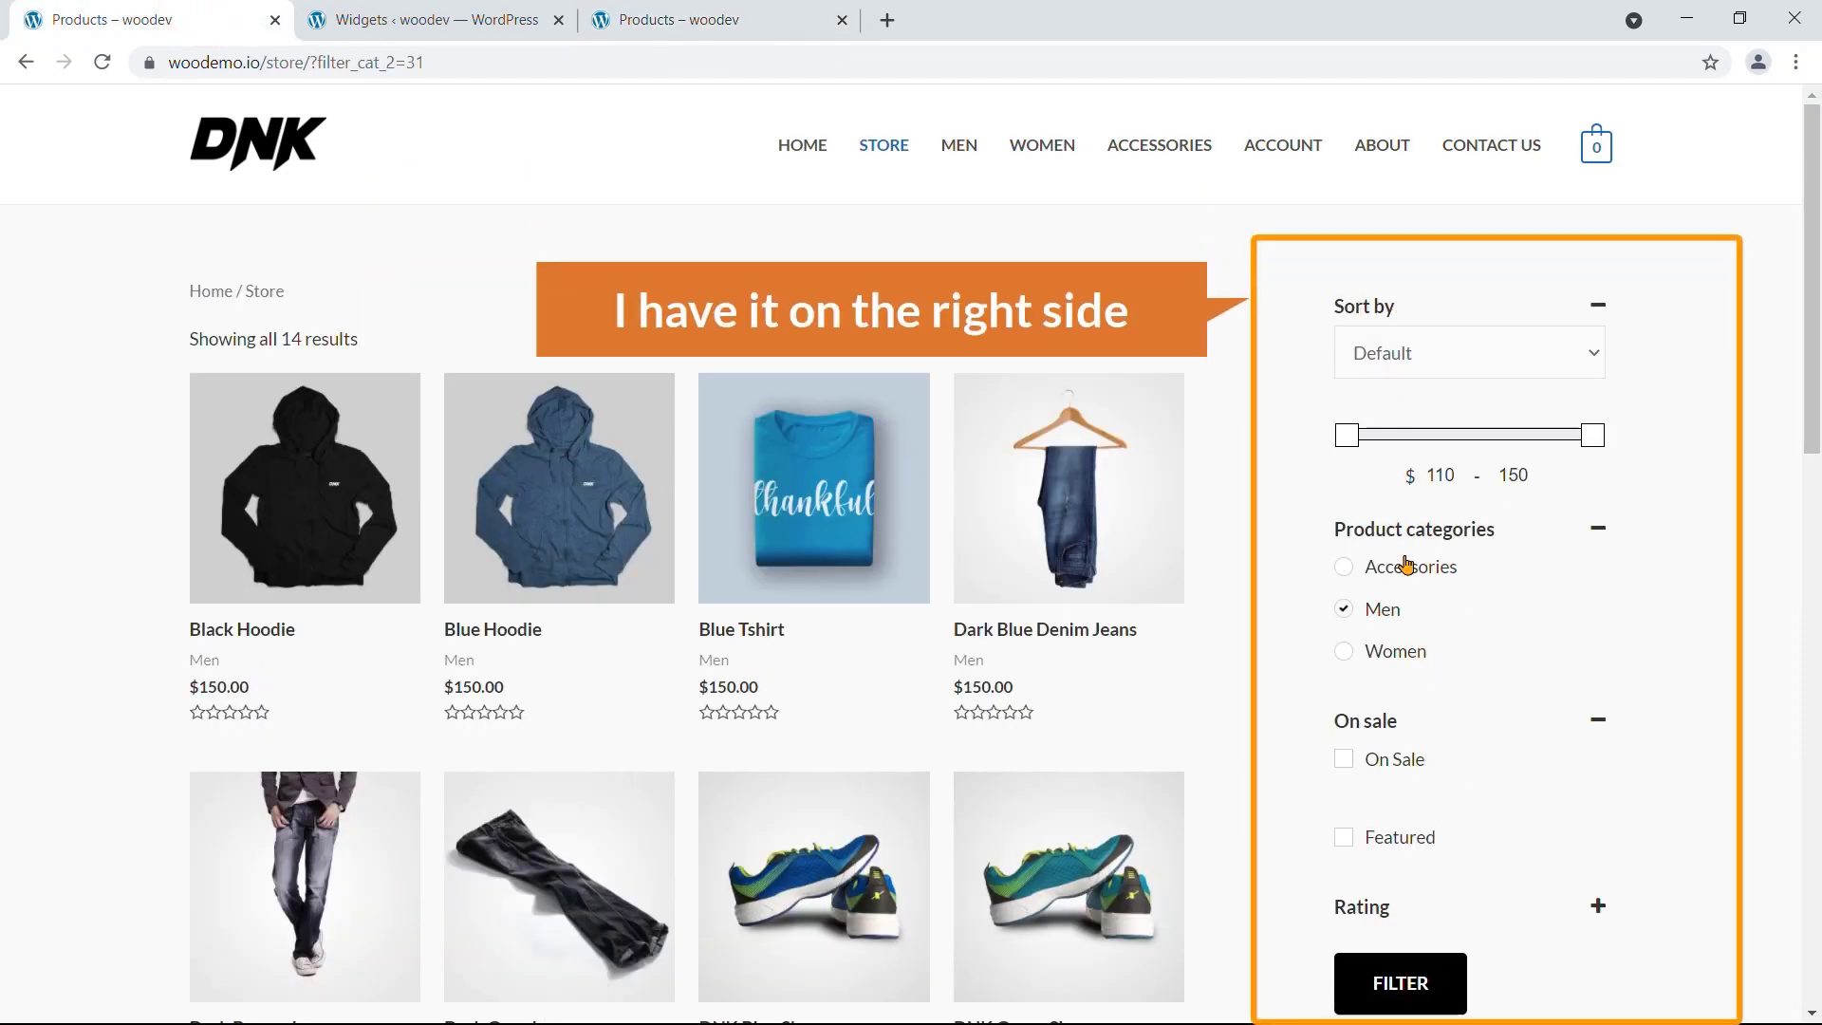
pyautogui.click(607, 16)
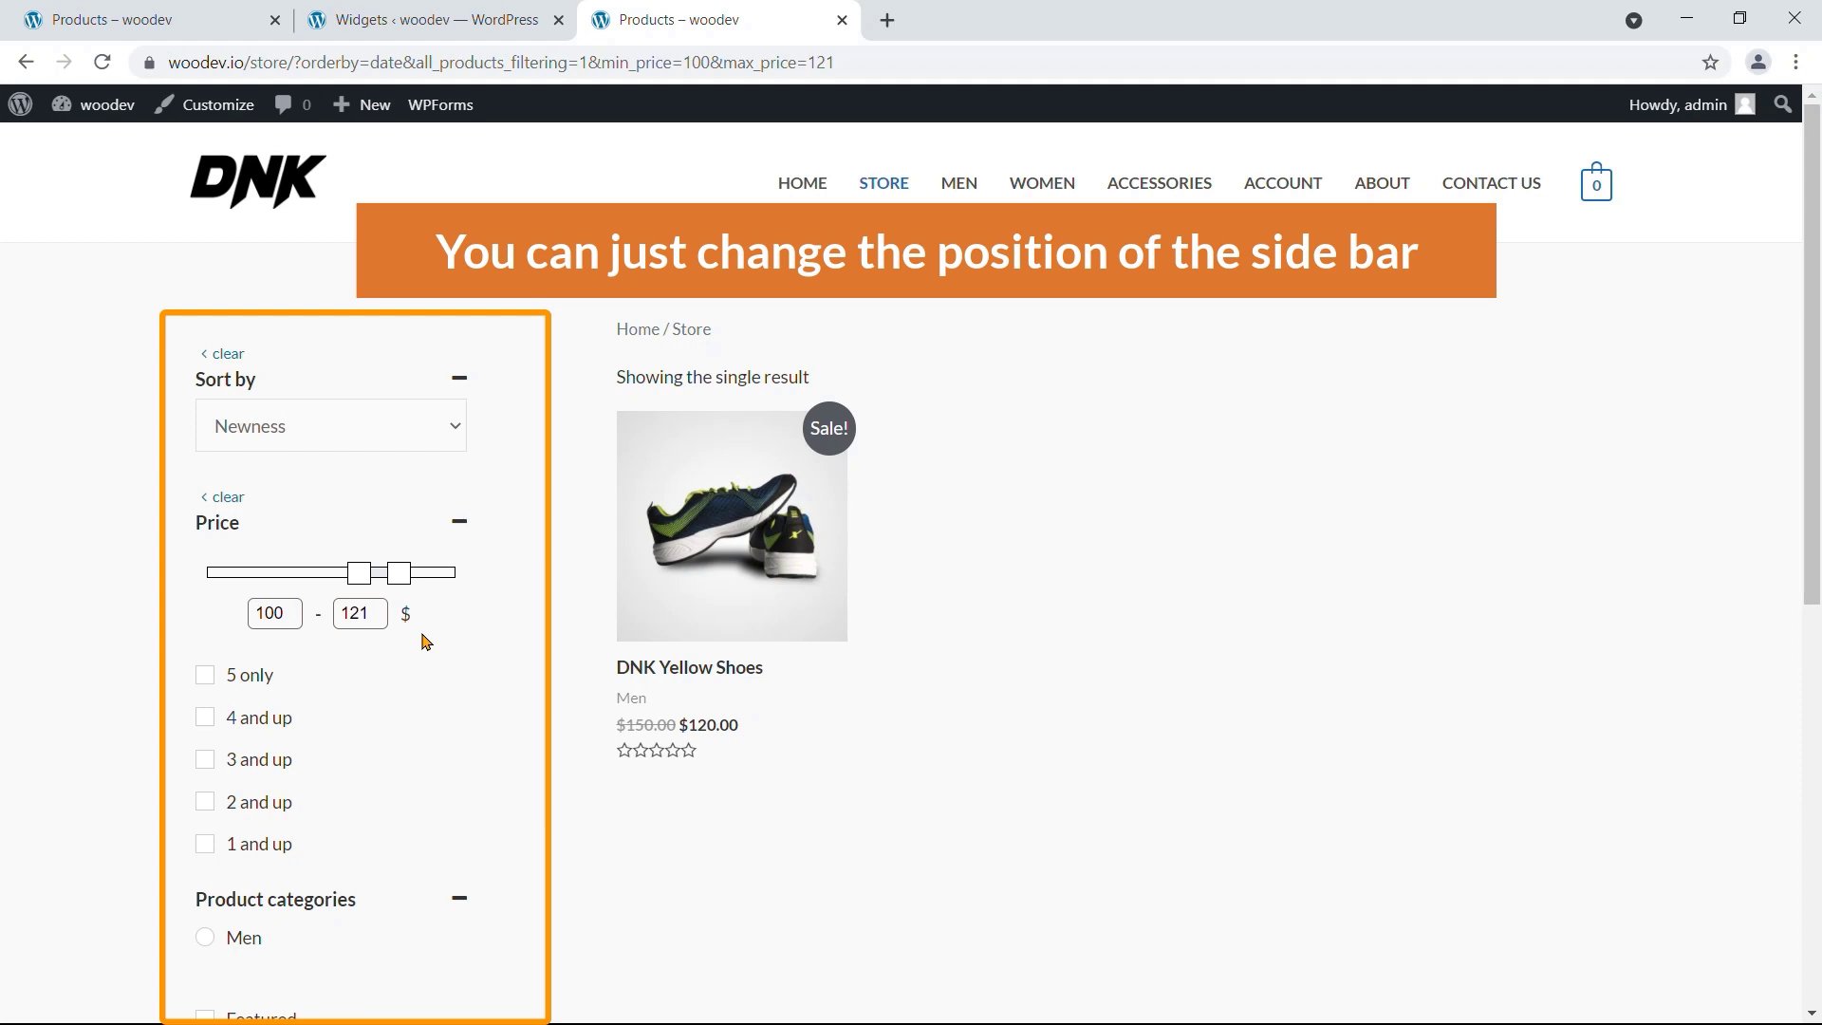
# Step: Open the Store shop page for editing from the list of all WordPress pages and dismiss the block editor welcome guide
pyautogui.click(442, 25)
pyautogui.moveTo(135, 296)
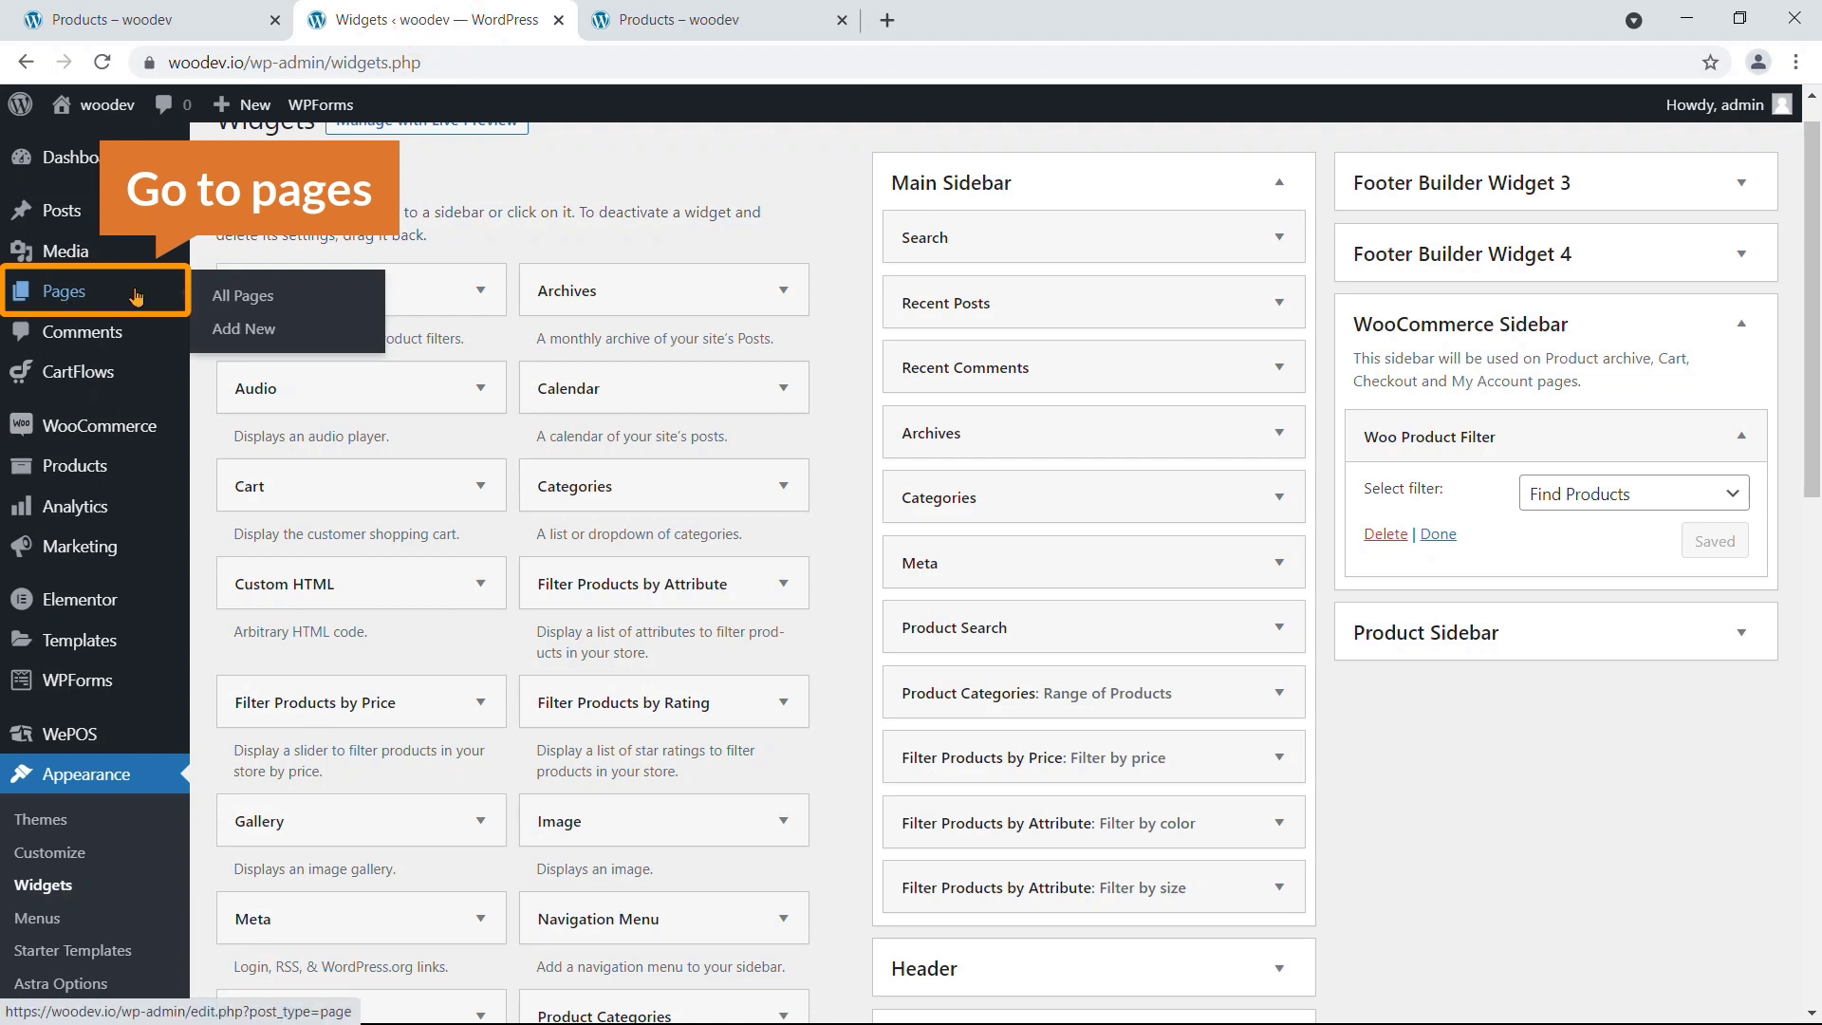
pyautogui.click(256, 300)
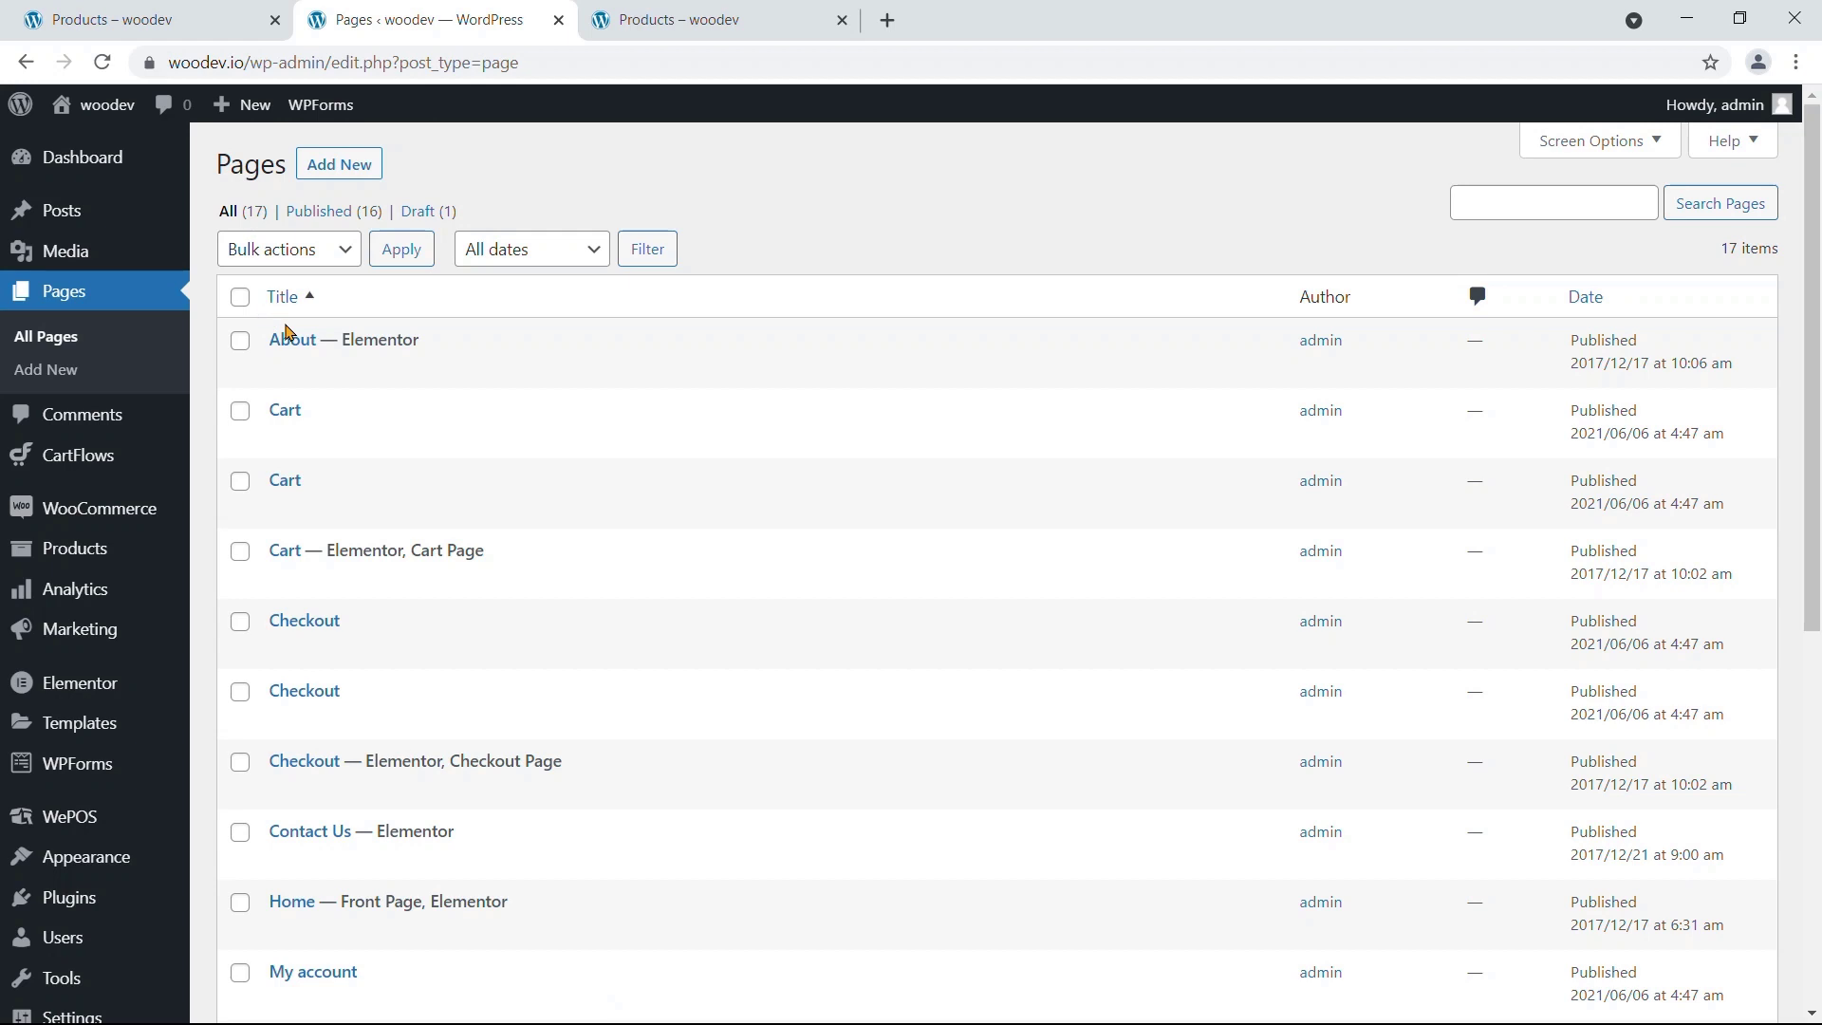
pyautogui.scroll(-7, 366, 411)
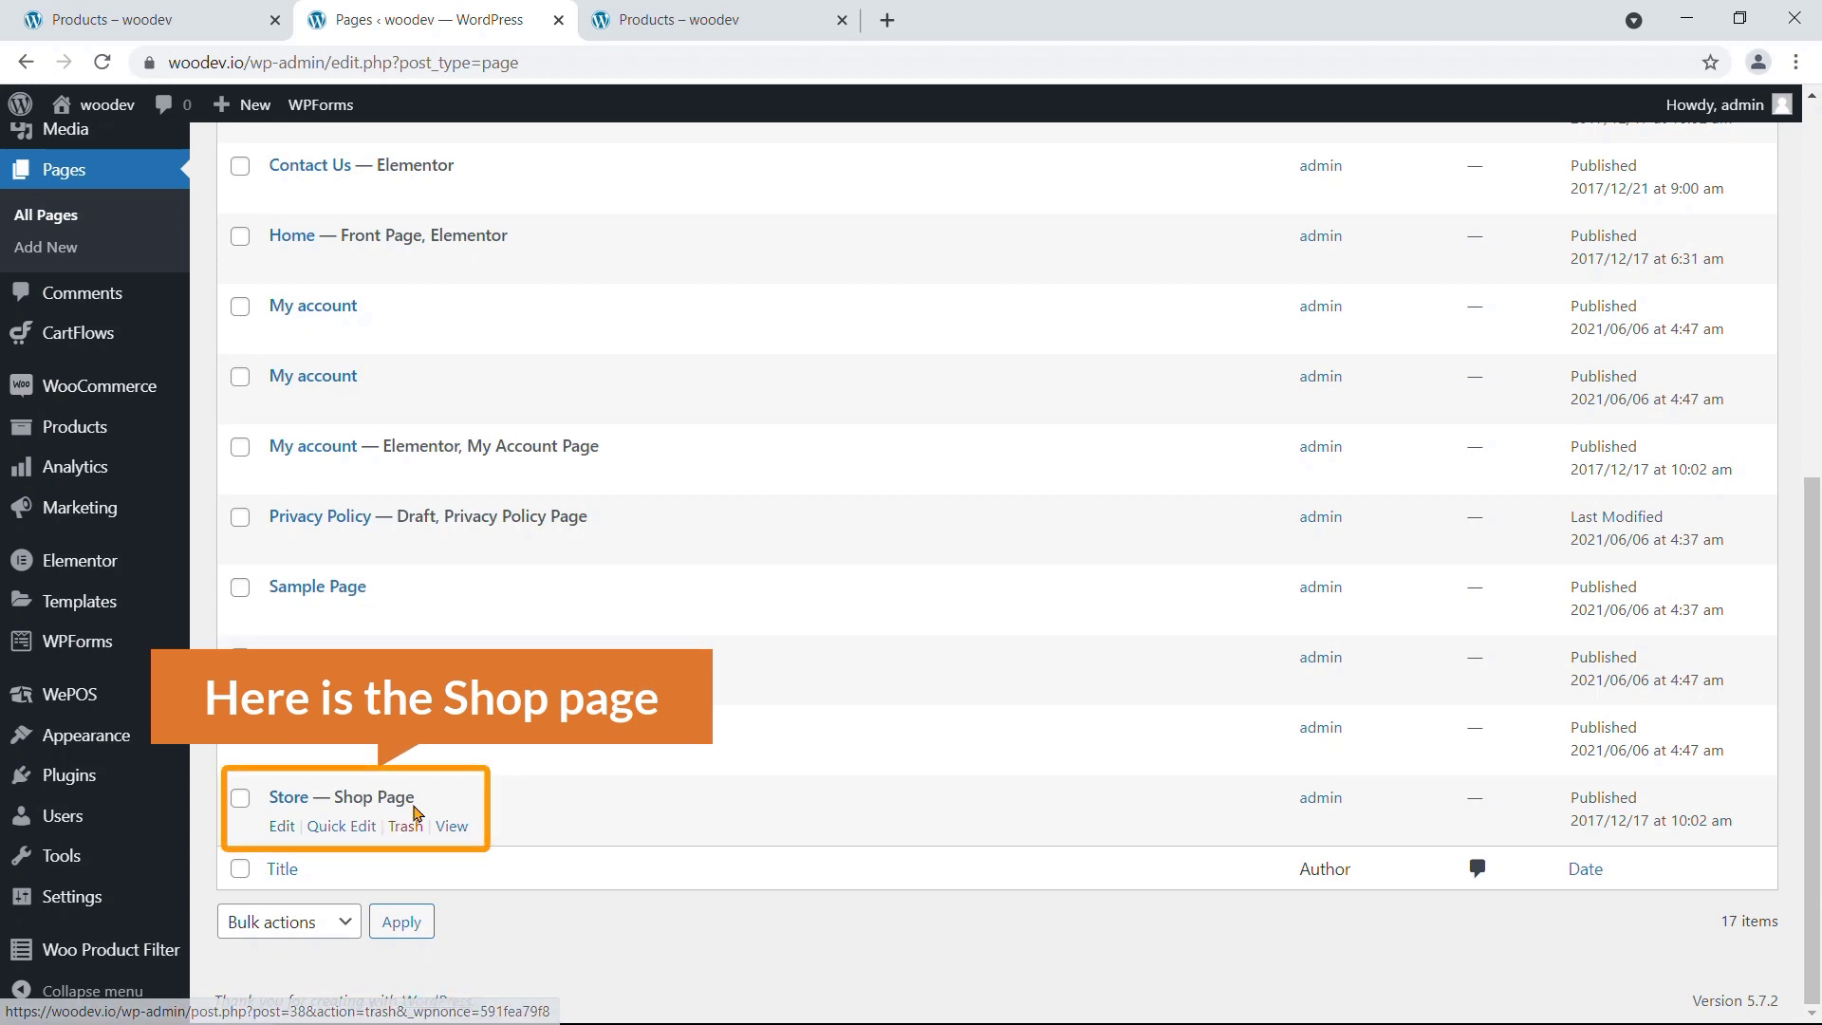
pyautogui.click(280, 827)
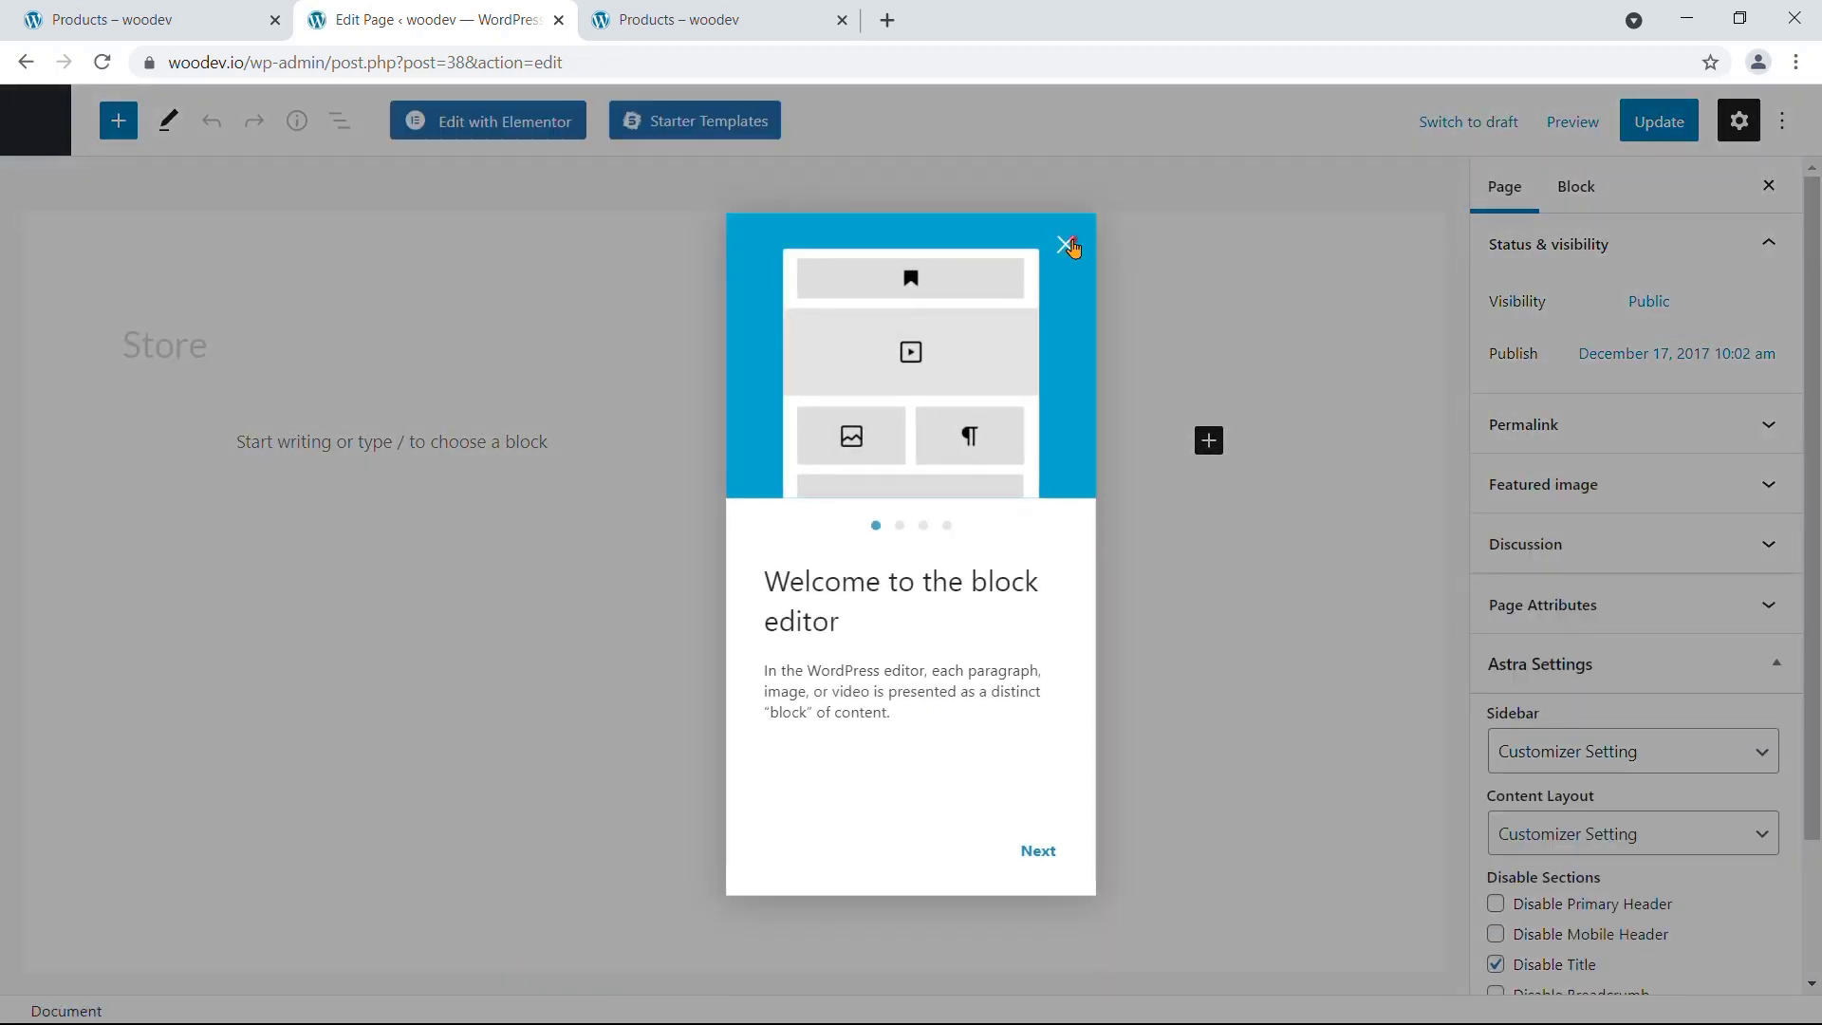
pyautogui.click(1065, 245)
# Step: Set the Store page's Sidebar option in the Astra Settings to Right Sidebar and update the page
pyautogui.scroll(-2, 1525, 557)
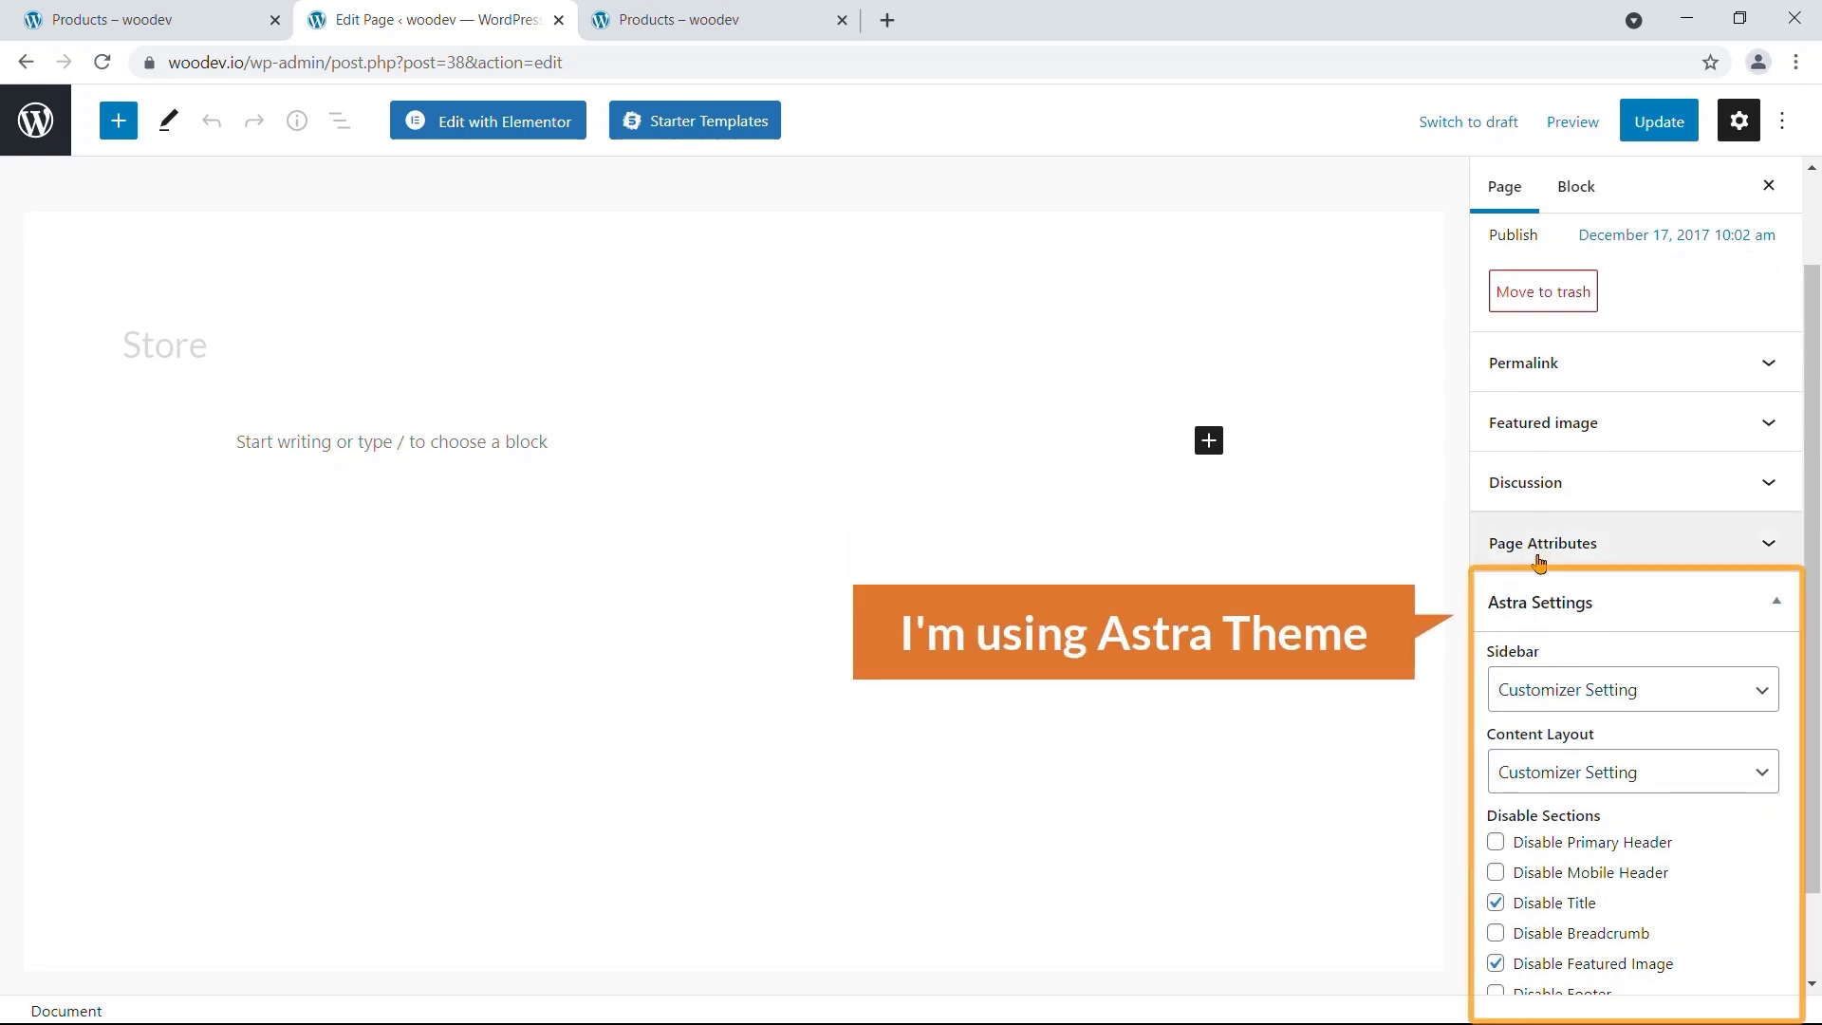
pyautogui.click(1613, 698)
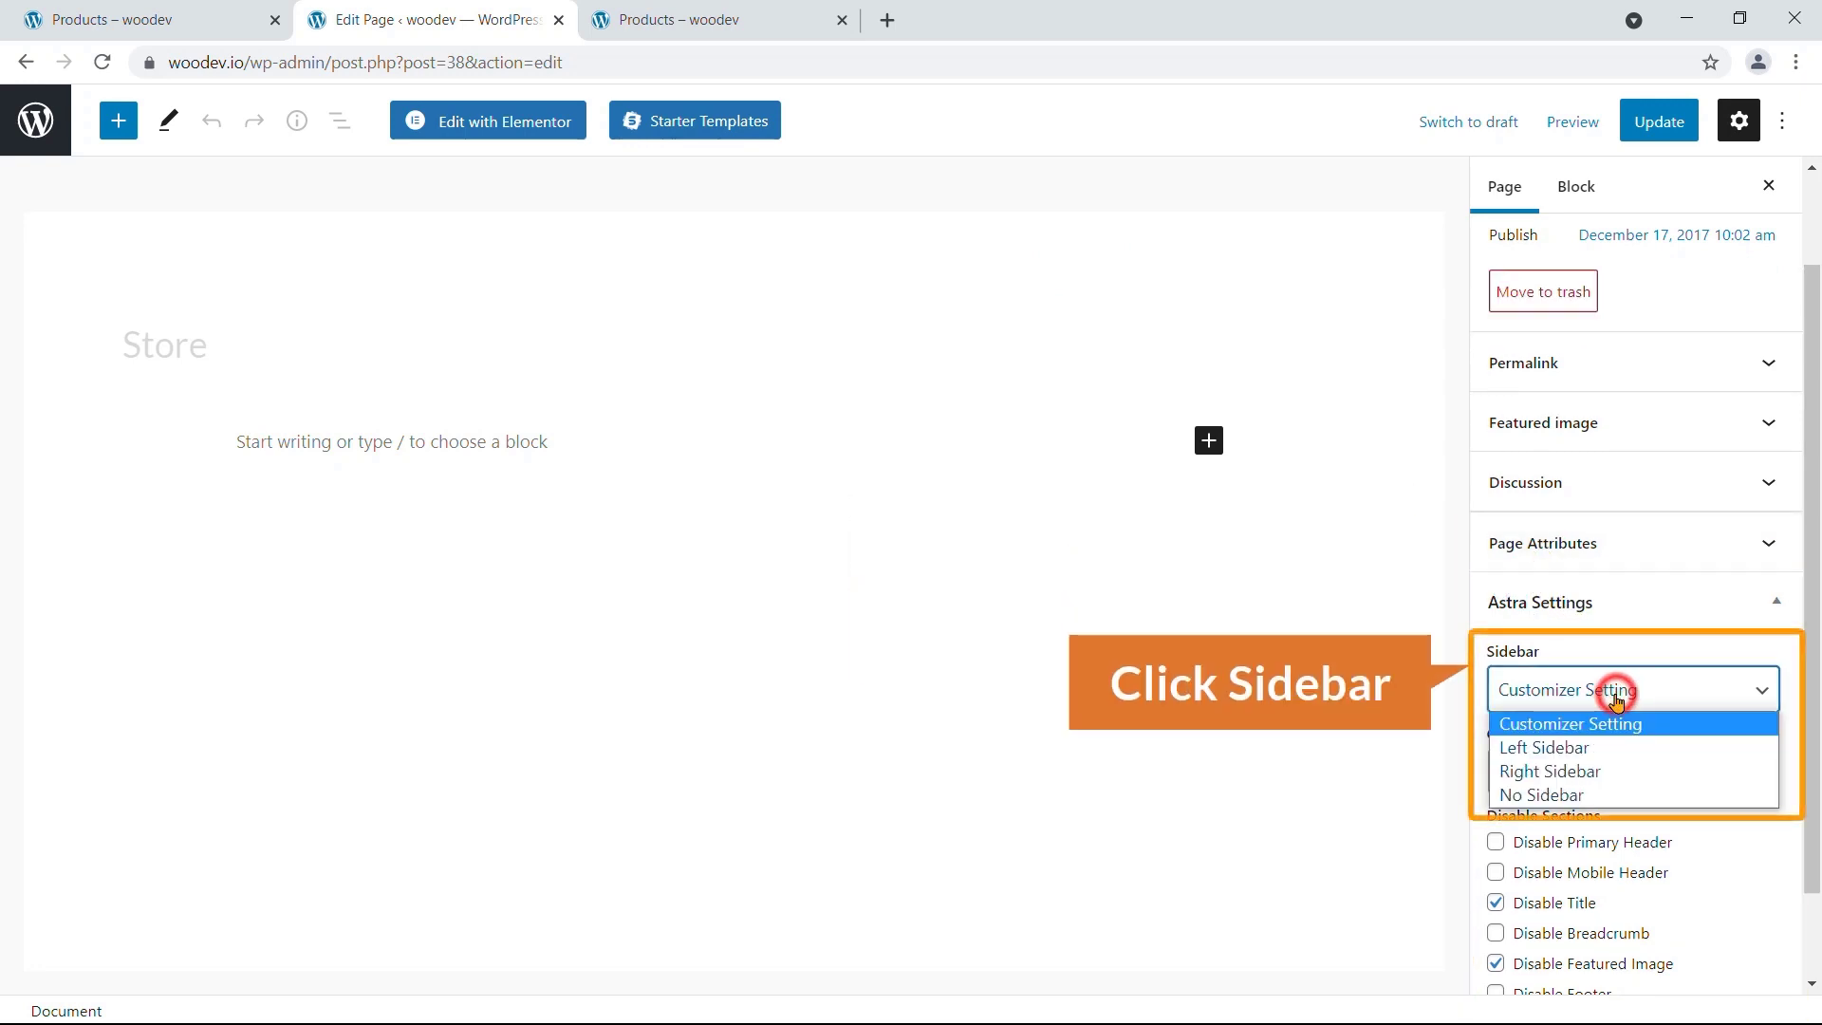
pyautogui.click(1579, 773)
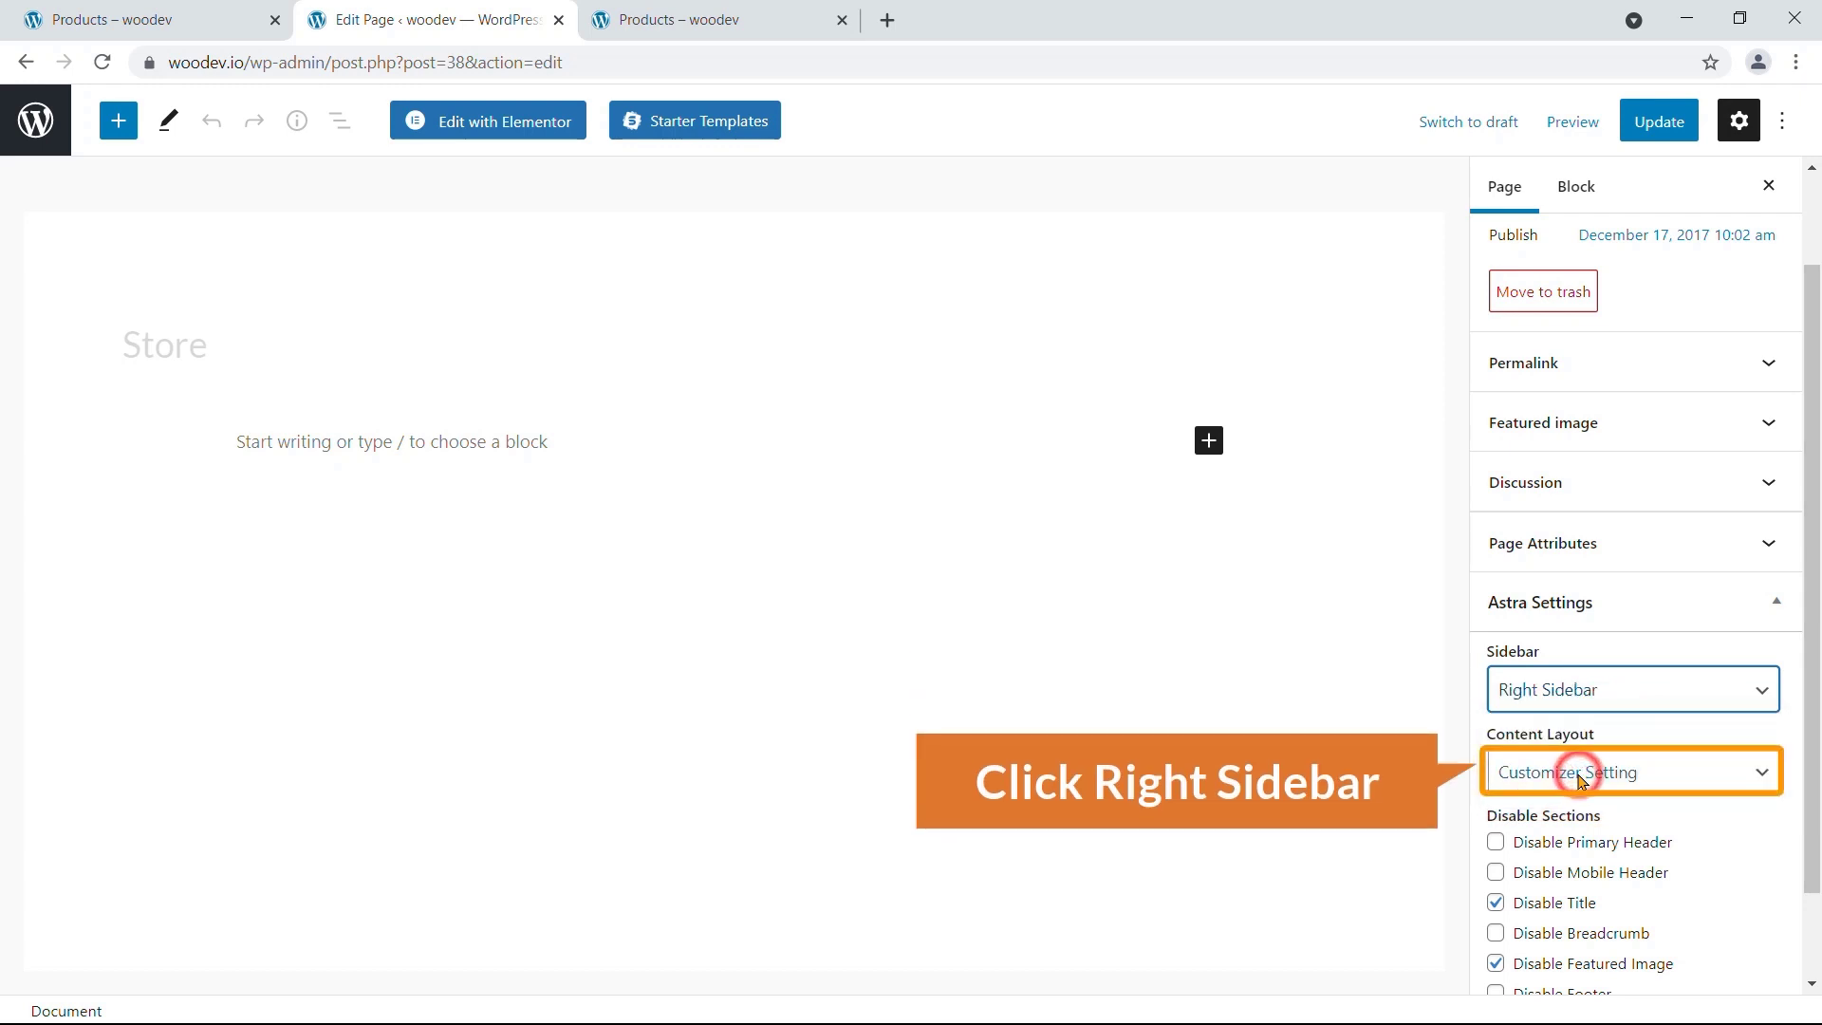
pyautogui.click(1659, 124)
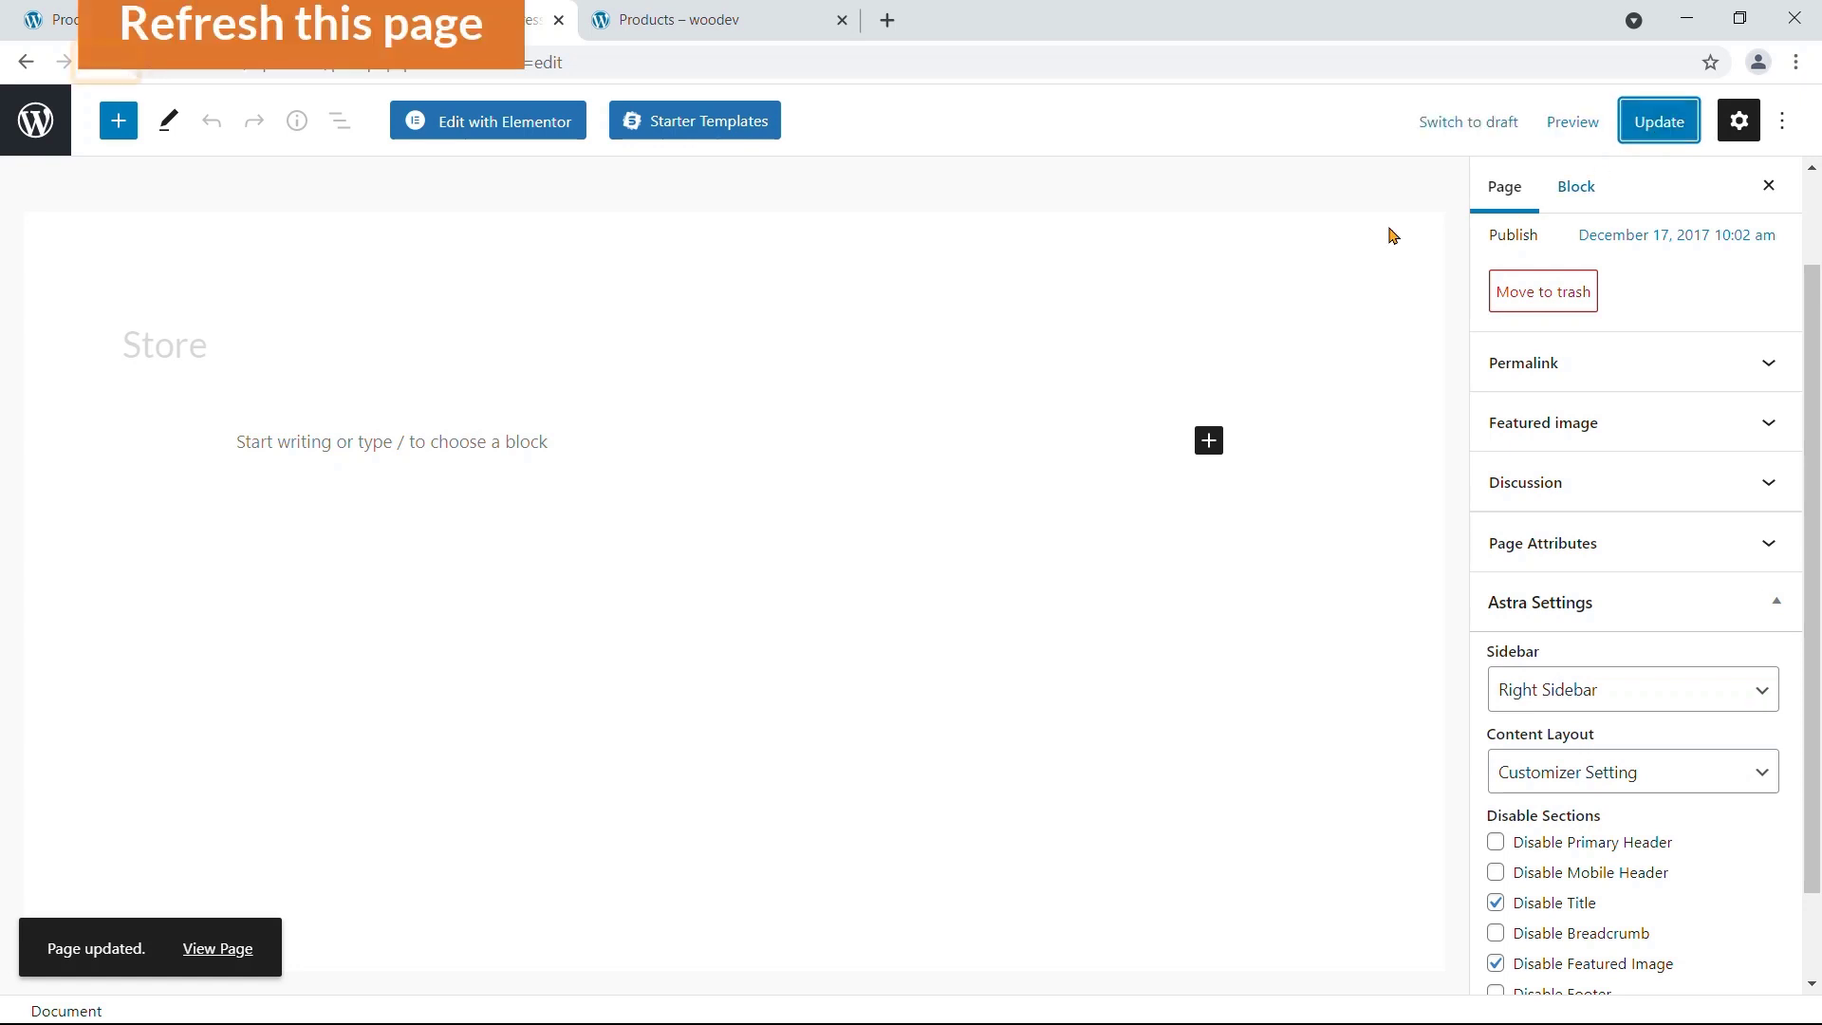
# Step: Reload the live store page and check the position of the filter sidebar
pyautogui.click(669, 17)
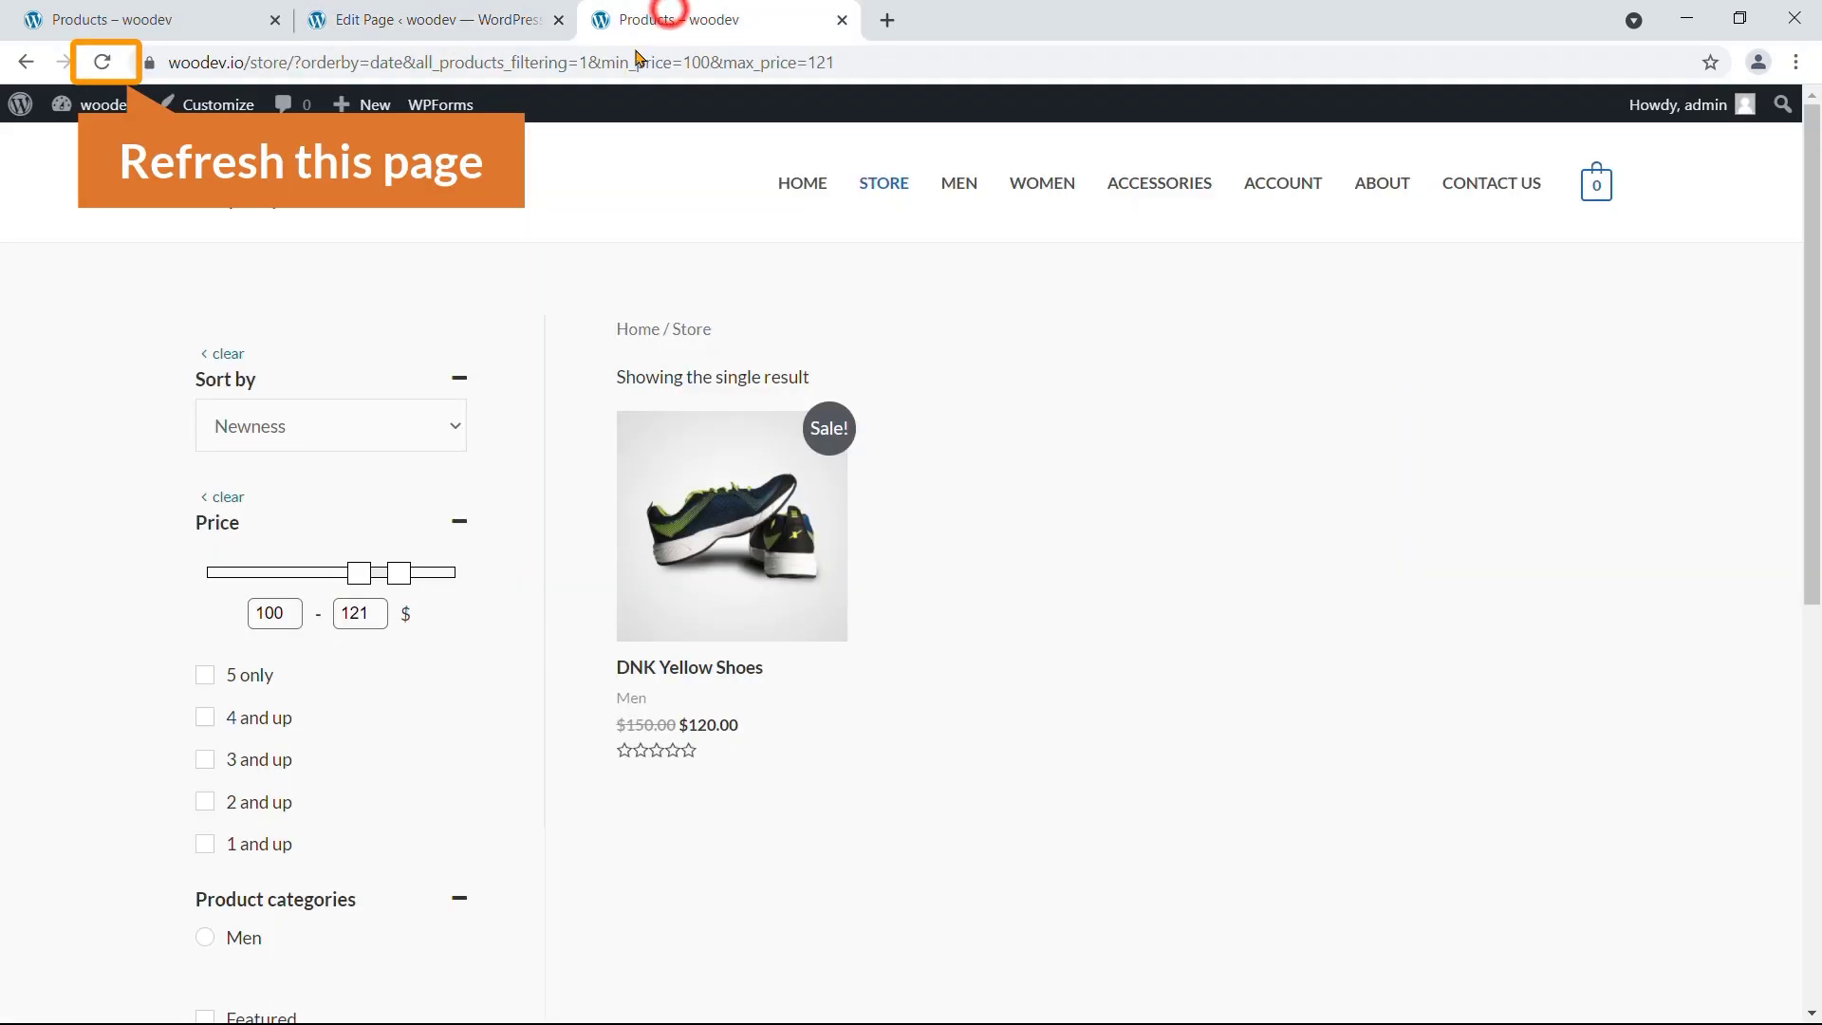
pyautogui.click(100, 64)
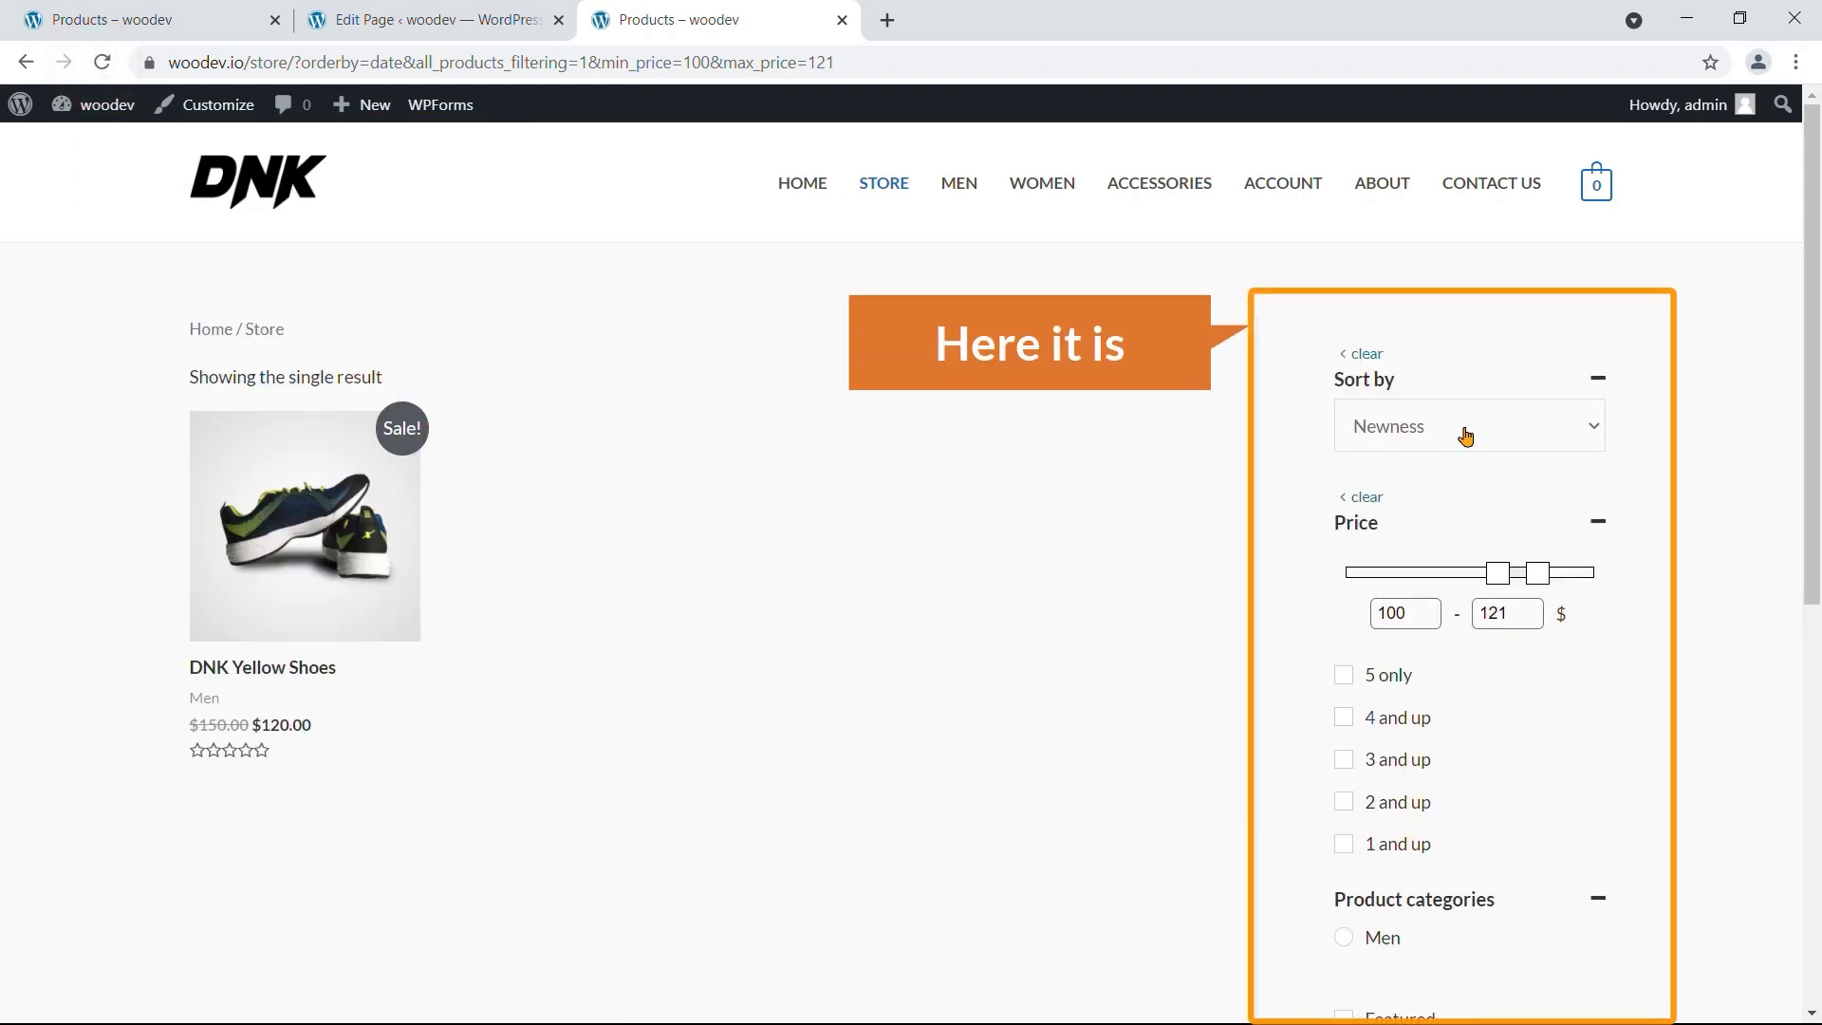
pyautogui.scroll(-3, 1429, 721)
pyautogui.scroll(2, 1432, 700)
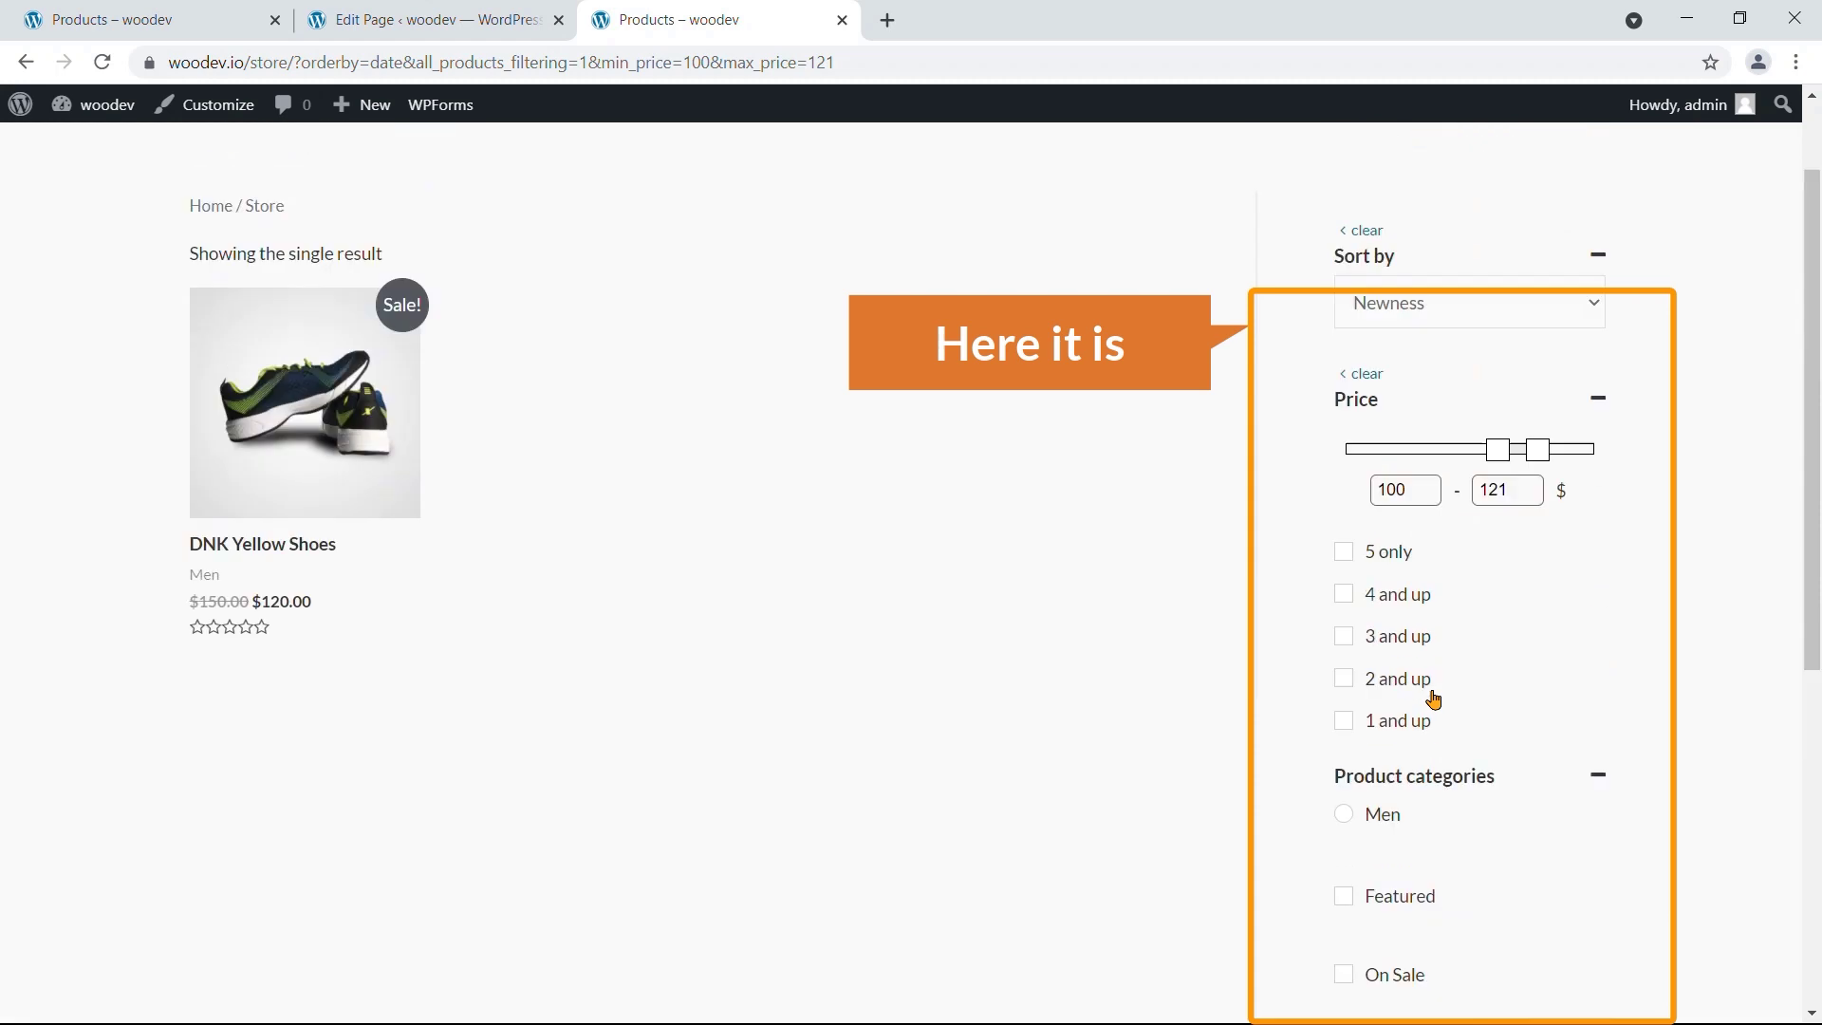
# Step: Clear the store's Sort by and Price filters and look through the full product list beside the filter sidebar
pyautogui.click(1366, 236)
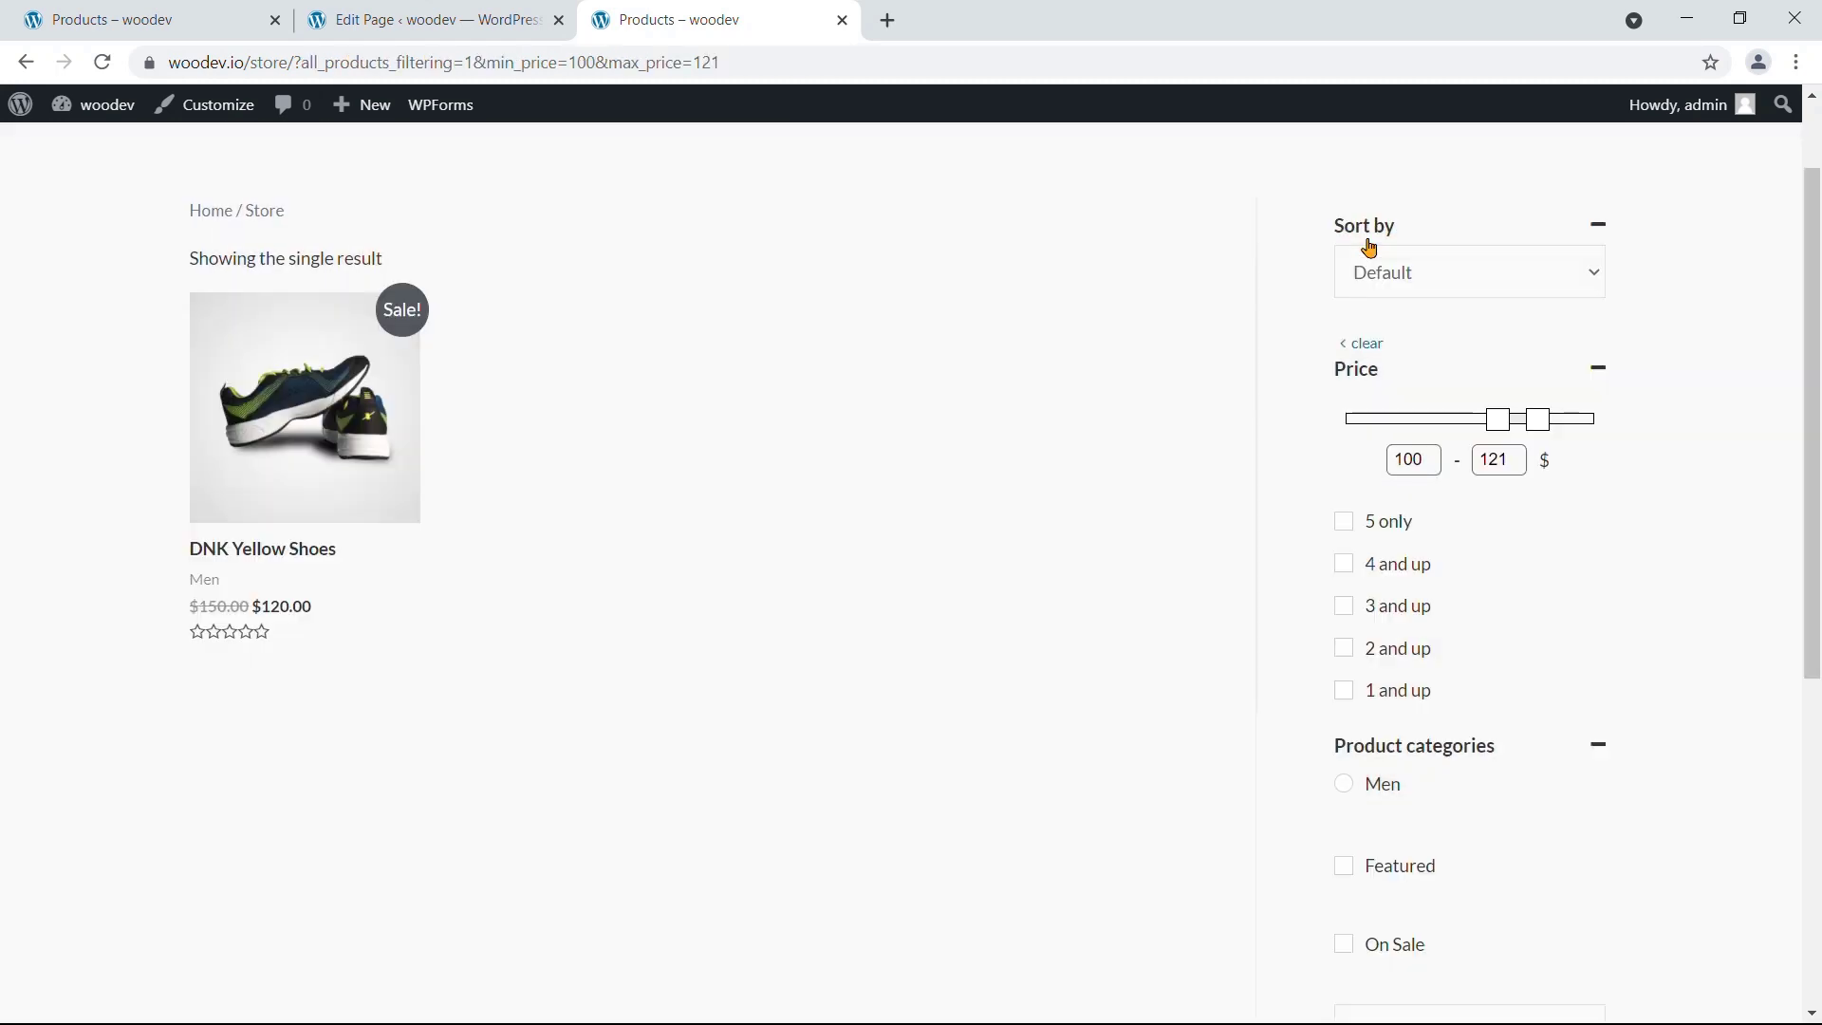
pyautogui.click(1372, 343)
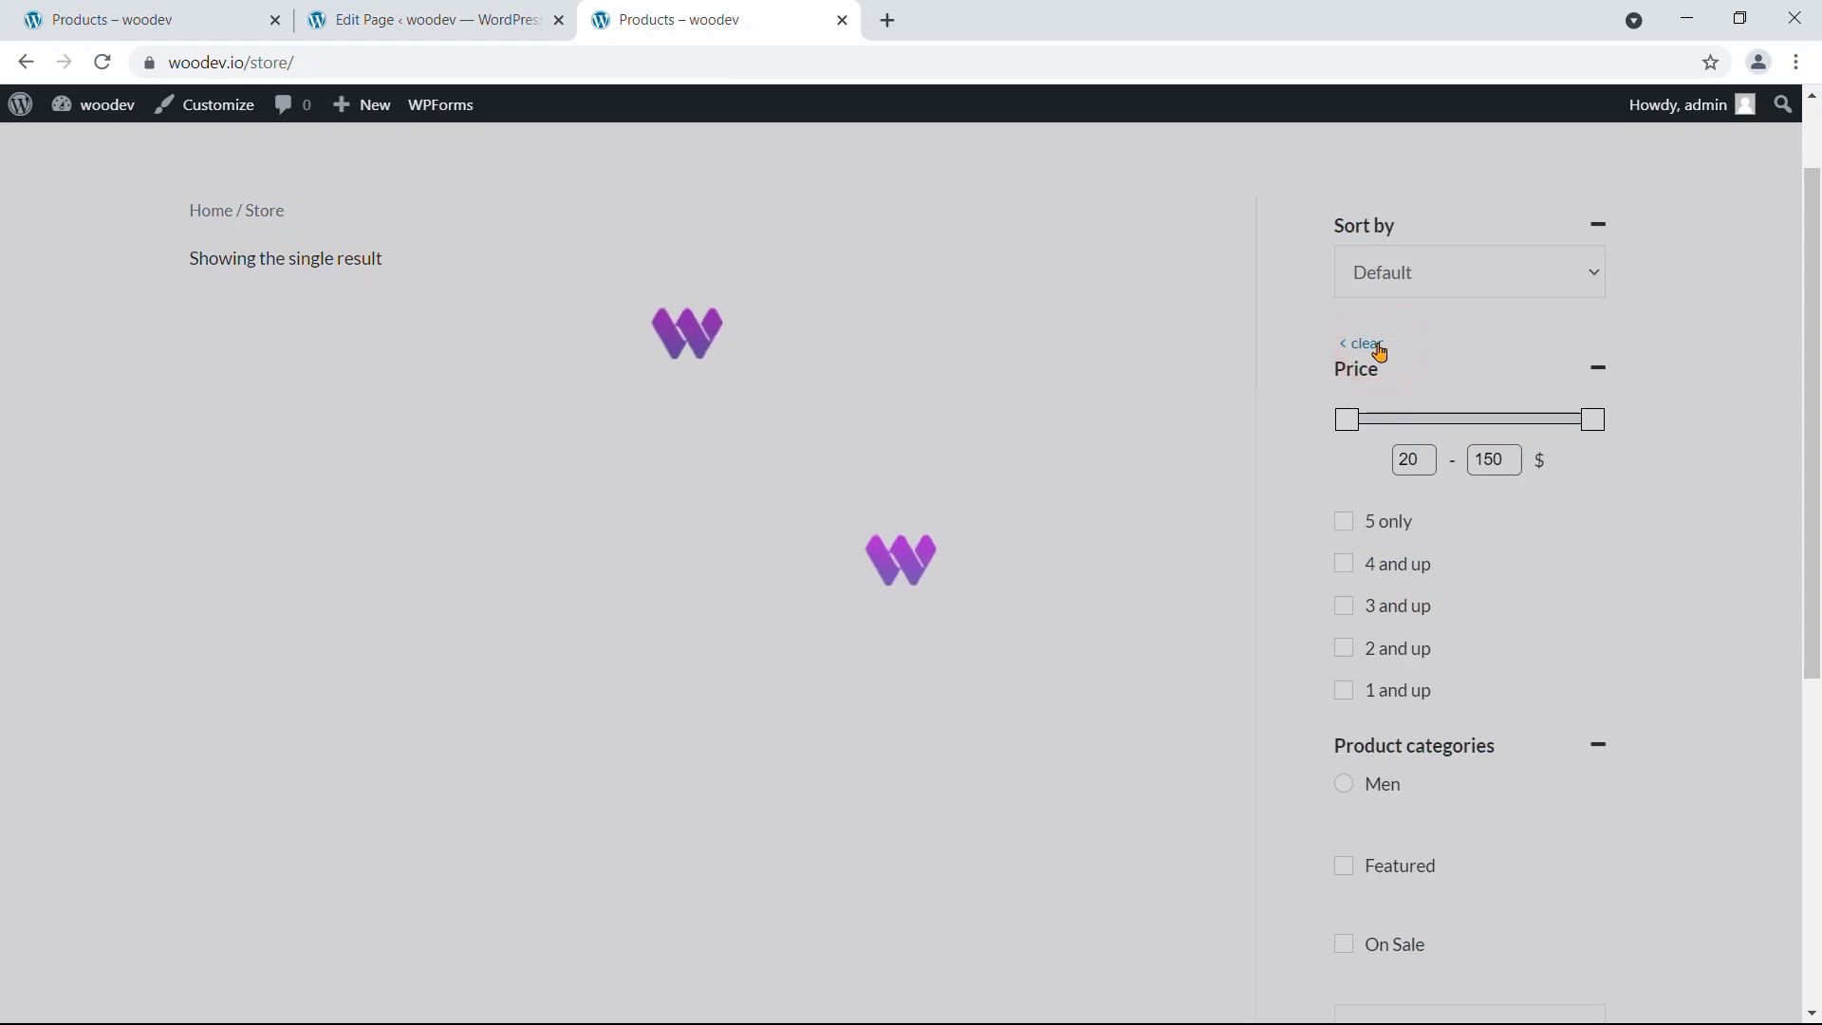
pyautogui.scroll(-10, 902, 516)
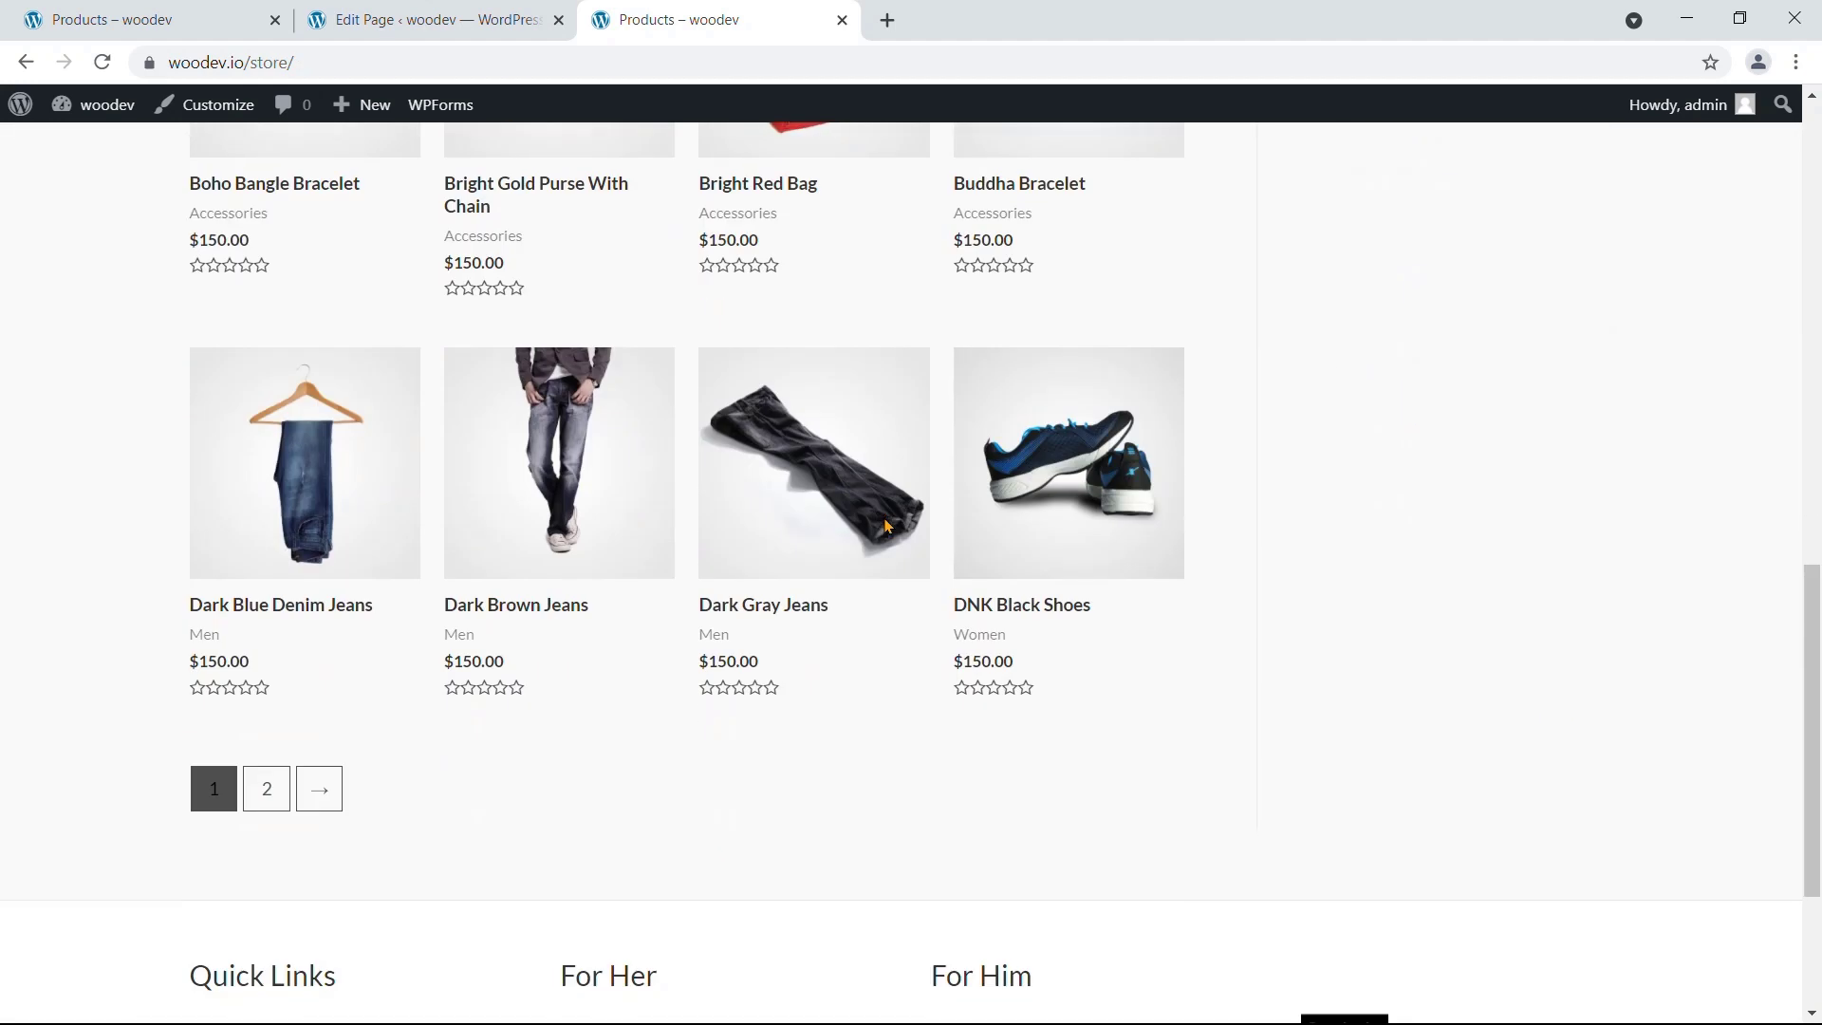
pyautogui.scroll(10, 910, 522)
pyautogui.scroll(-9, 1476, 525)
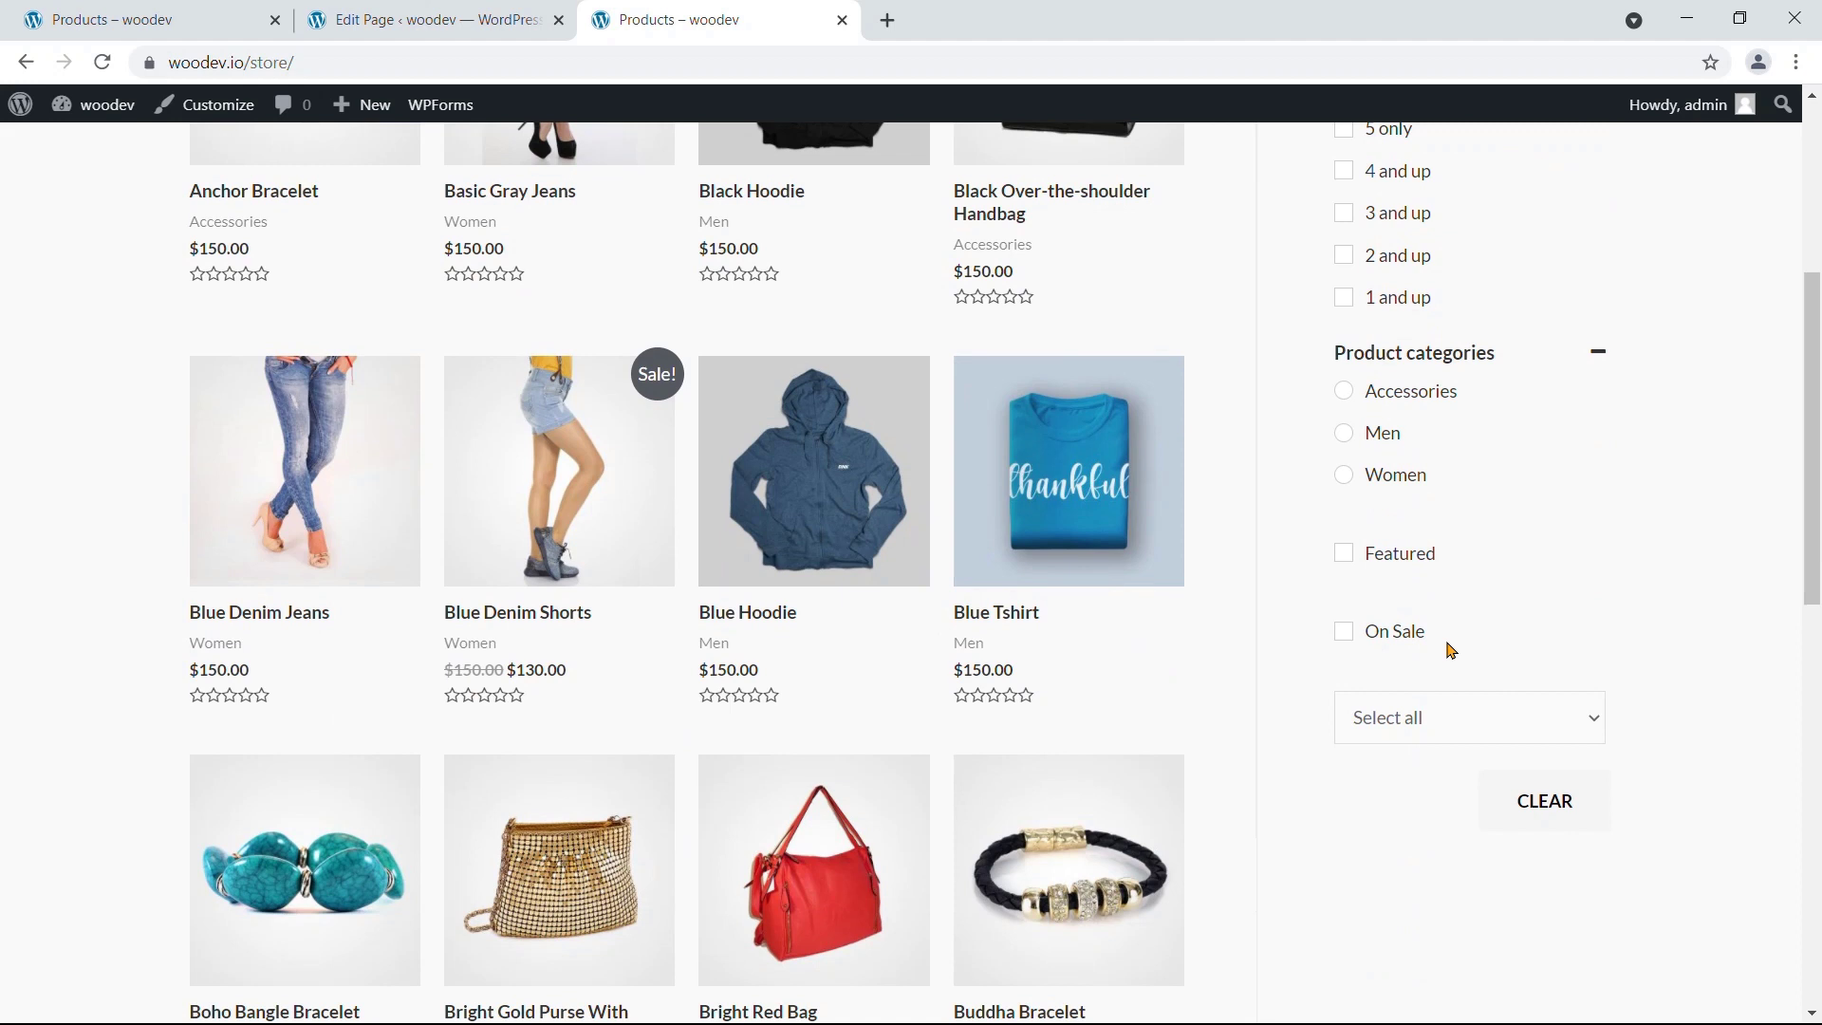
pyautogui.scroll(5, 1504, 678)
pyautogui.scroll(4, 1504, 678)
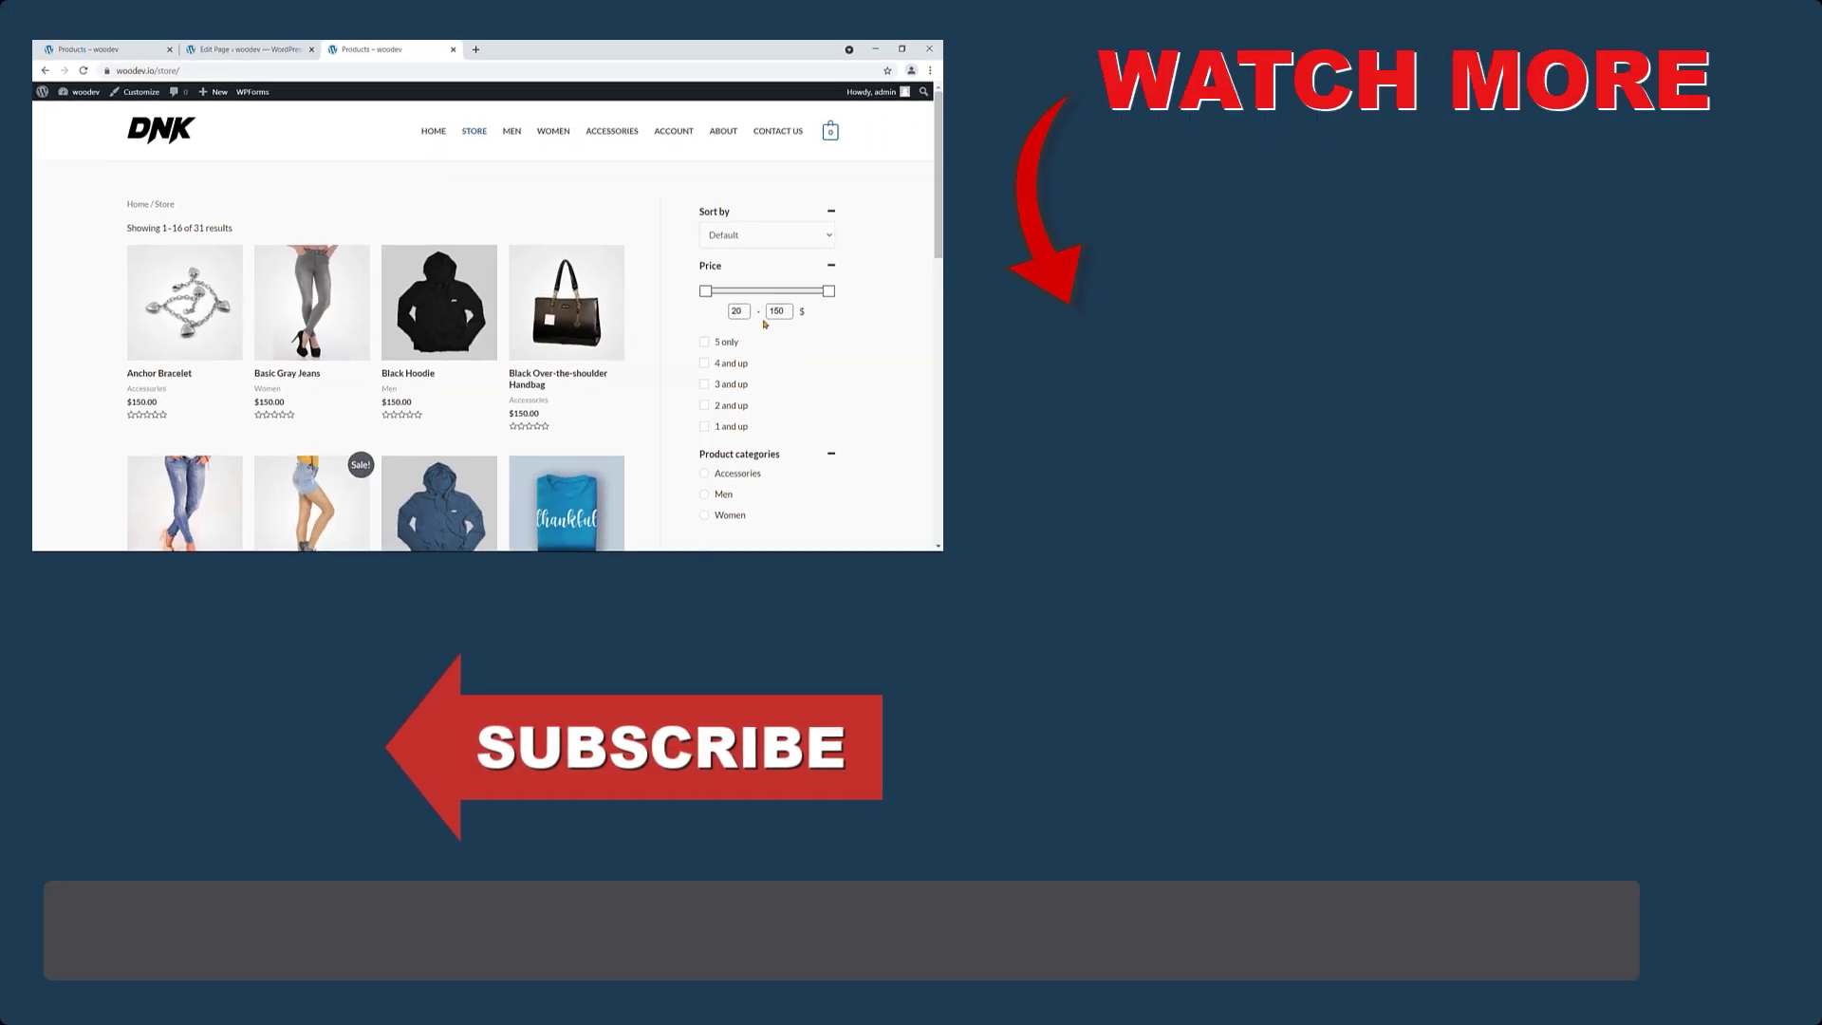